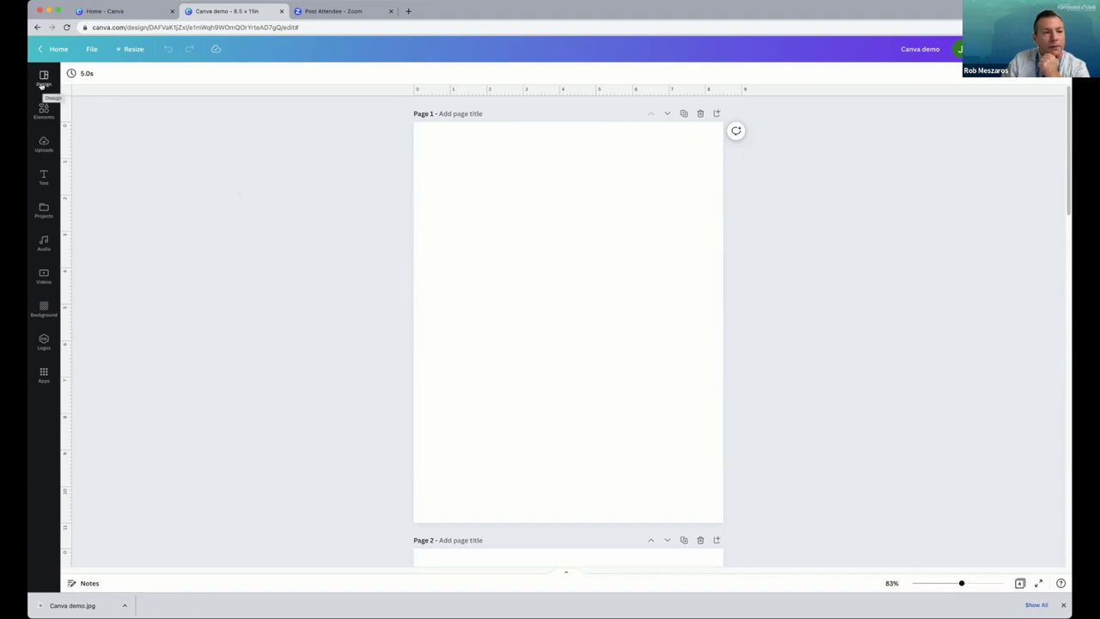
Browse the design templates and search them for "Education Flyer".
{"action": "left_click", "coordinate": [40, 83]}
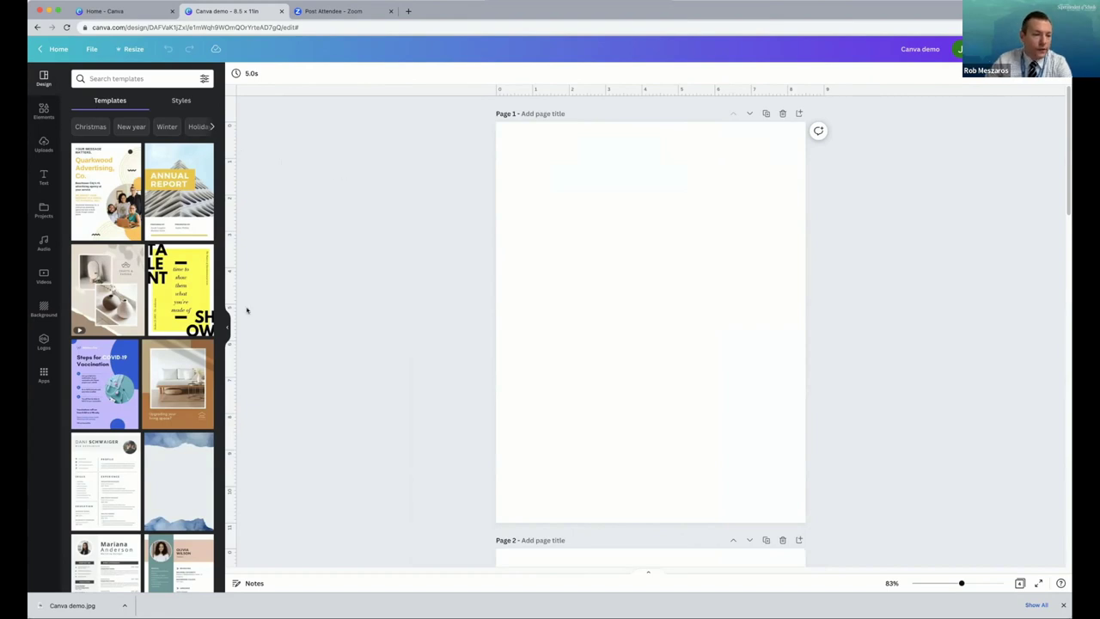
{"action": "scroll", "coordinate": [181, 309], "scroll_direction": "down", "scroll_amount": 10}
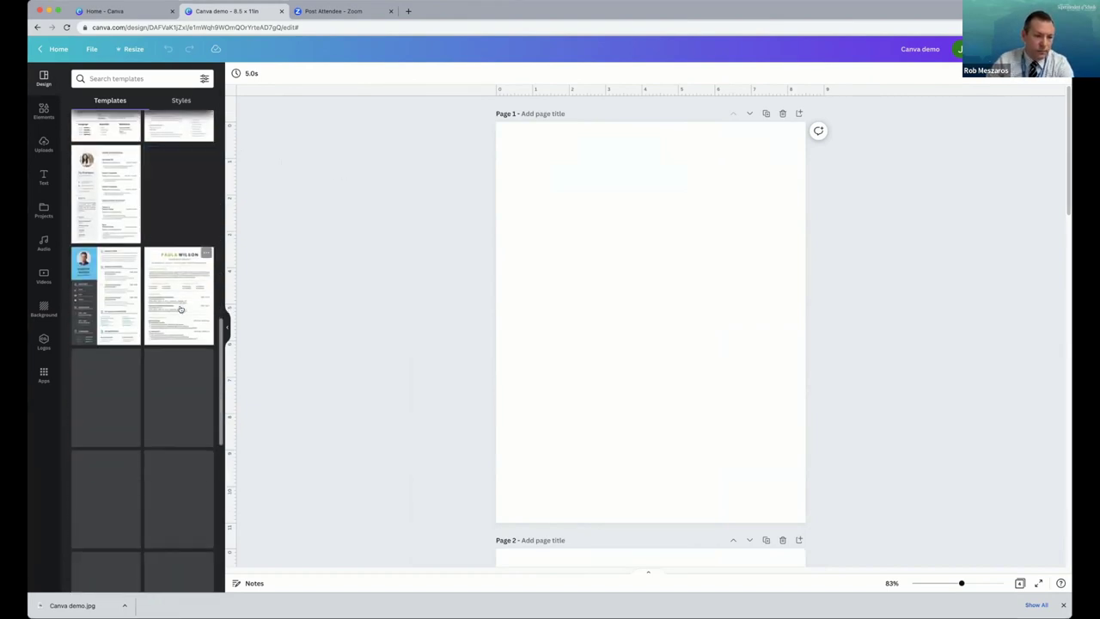
{"action": "scroll", "coordinate": [180, 310], "scroll_direction": "down", "scroll_amount": 10}
{"action": "scroll", "coordinate": [170, 315], "scroll_direction": "down", "scroll_amount": 5}
{"action": "scroll", "coordinate": [169, 312], "scroll_direction": "up", "scroll_amount": 8}
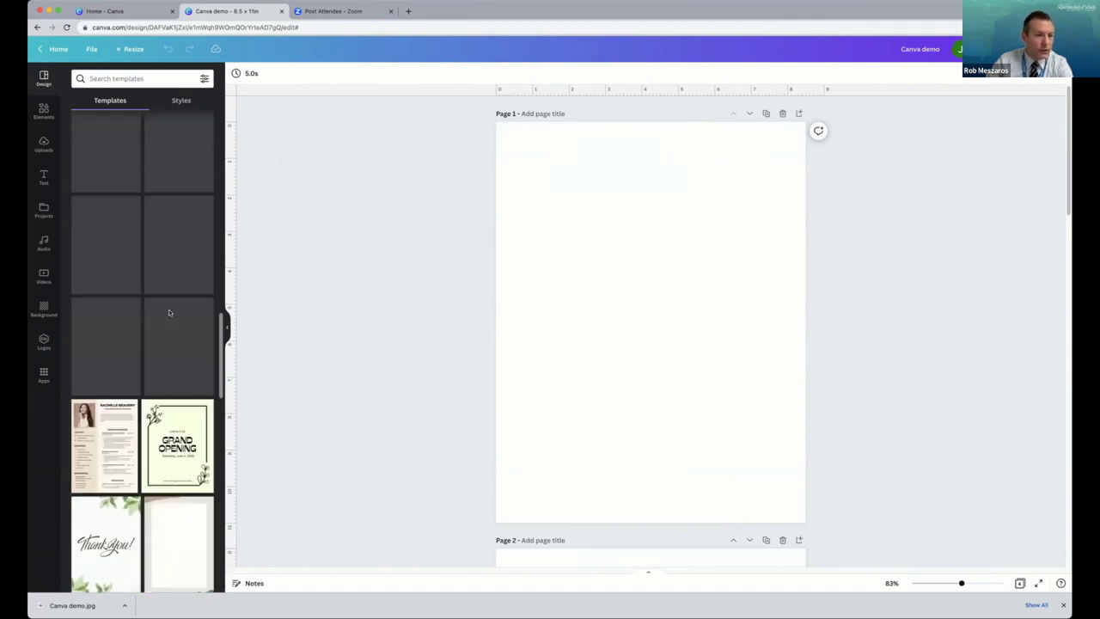
{"action": "scroll", "coordinate": [169, 313], "scroll_direction": "up", "scroll_amount": 10}
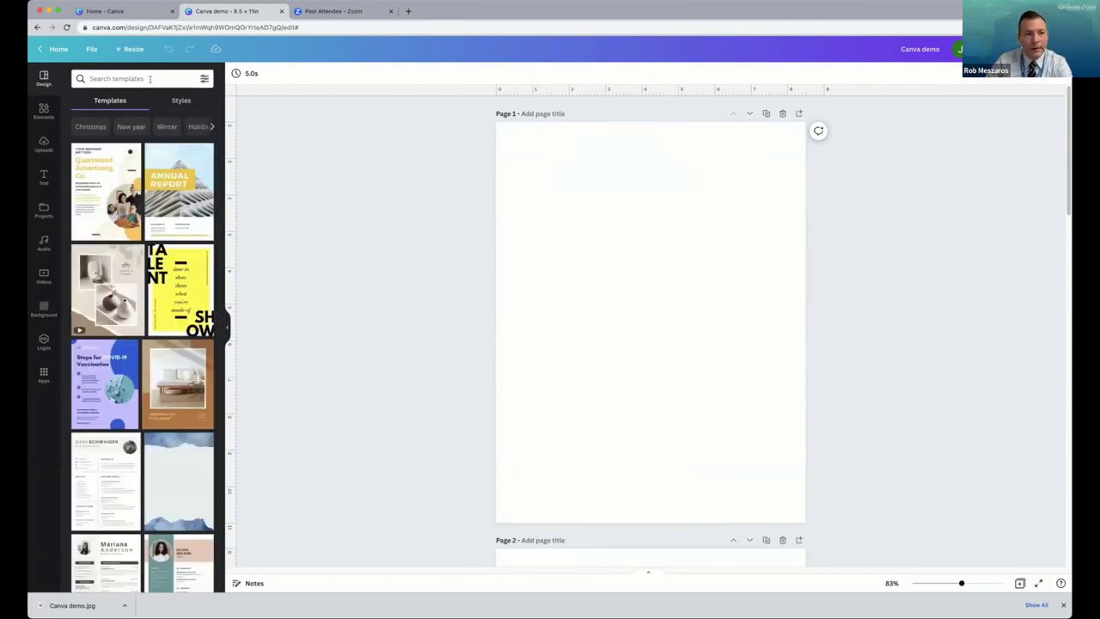
{"action": "left_click", "coordinate": [150, 80]}
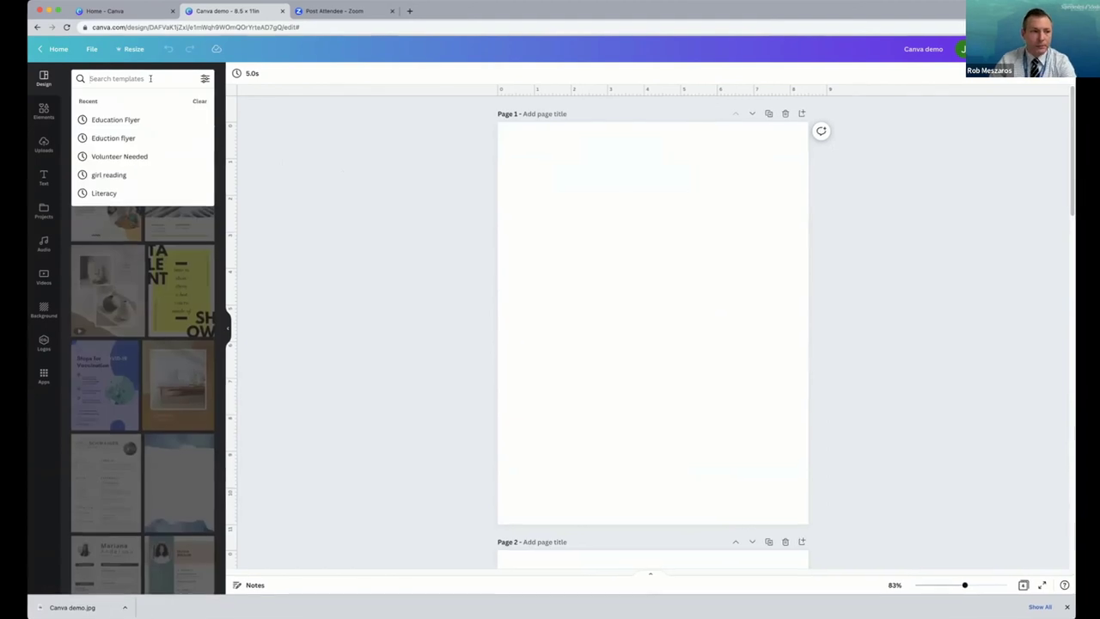
{"action": "type", "text": "Educat"}
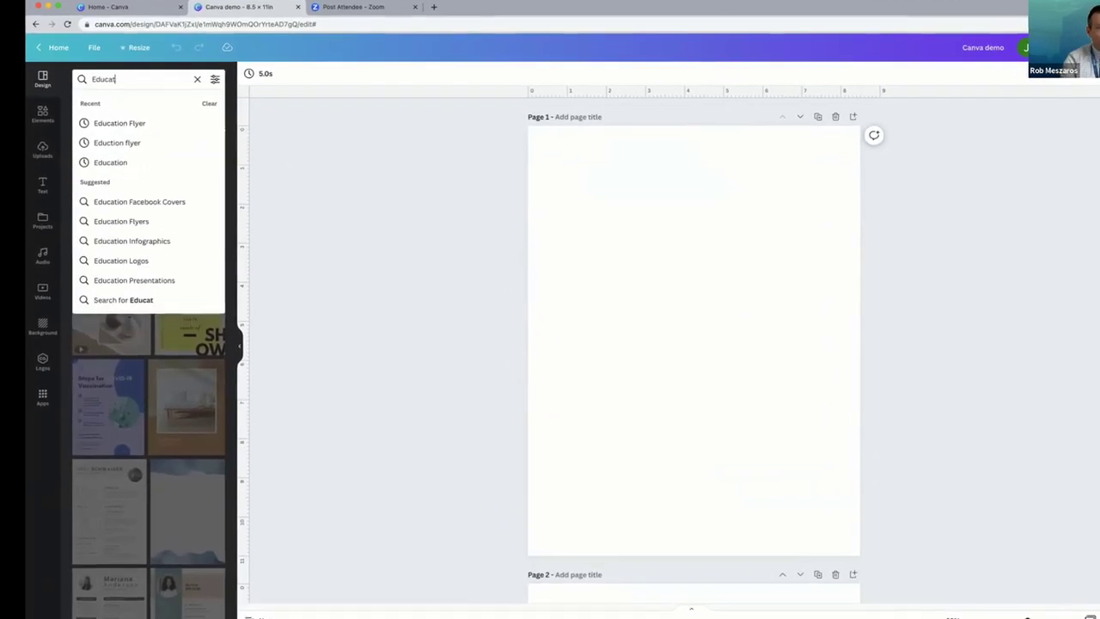
{"action": "type", "text": "ion Fl"}
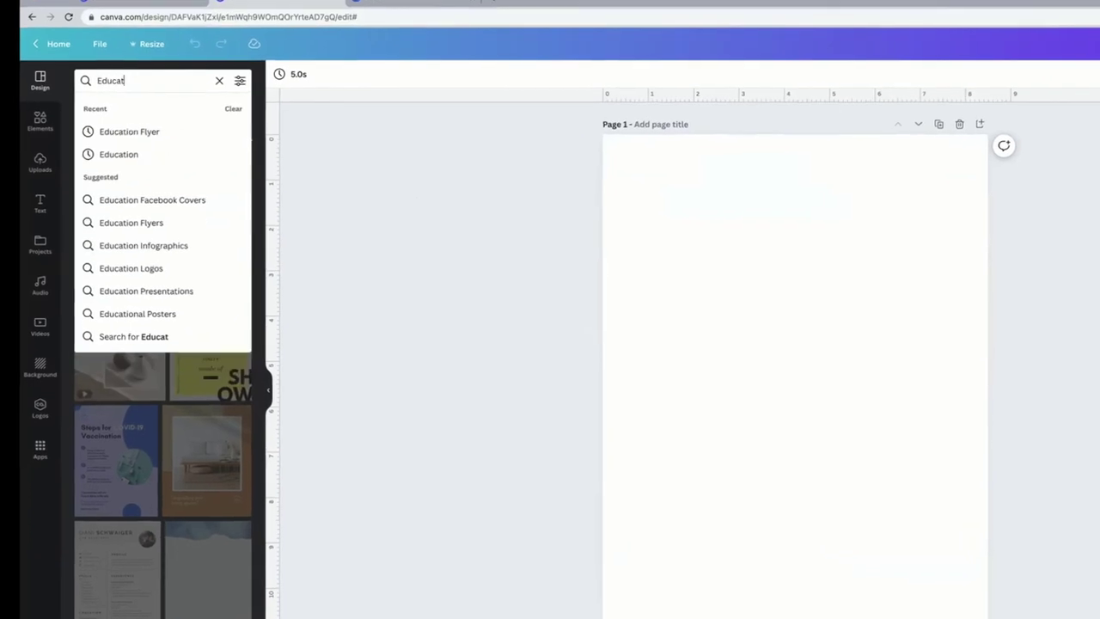
{"action": "type", "text": "yer"}
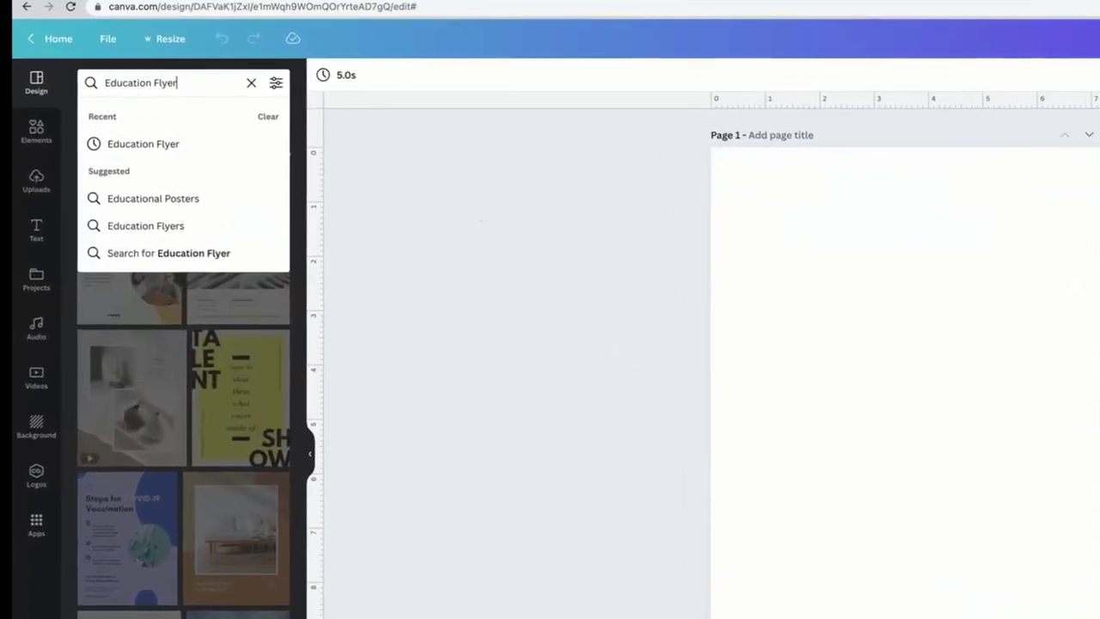
{"action": "left_click", "coordinate": [151, 151]}
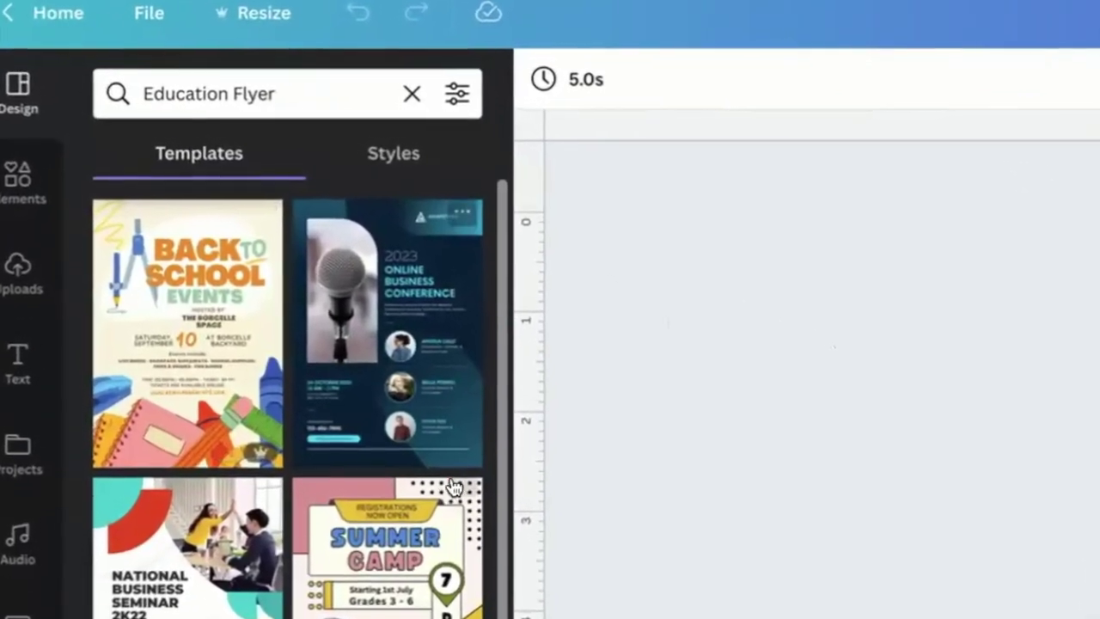
Apply the Parenting Seminar flyer template from the Education Flyer results to the blank first page.
{"action": "scroll", "coordinate": [453, 486], "scroll_direction": "down", "scroll_amount": 5}
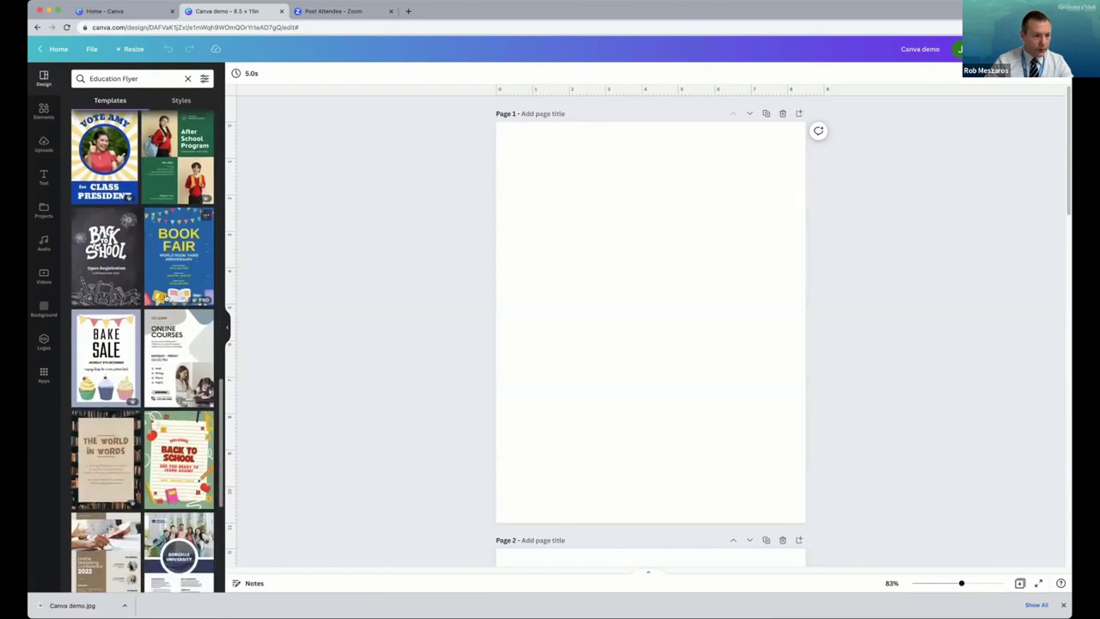
{"action": "scroll", "coordinate": [166, 296], "scroll_direction": "down", "scroll_amount": 2}
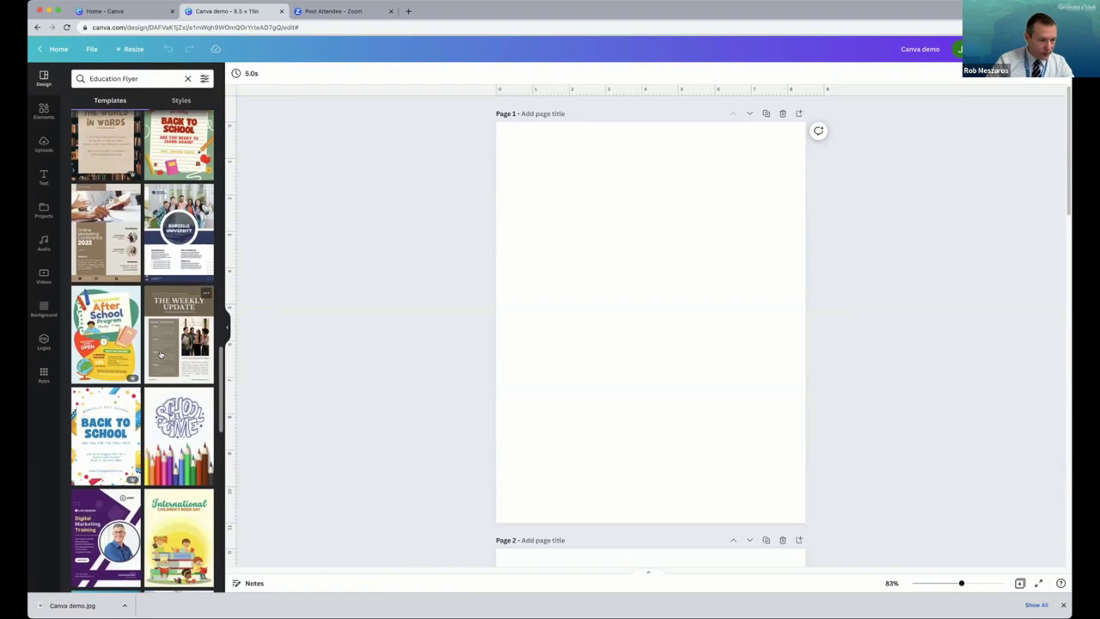
{"action": "scroll", "coordinate": [160, 354], "scroll_direction": "down", "scroll_amount": 3}
{"action": "scroll", "coordinate": [160, 354], "scroll_direction": "down", "scroll_amount": 5}
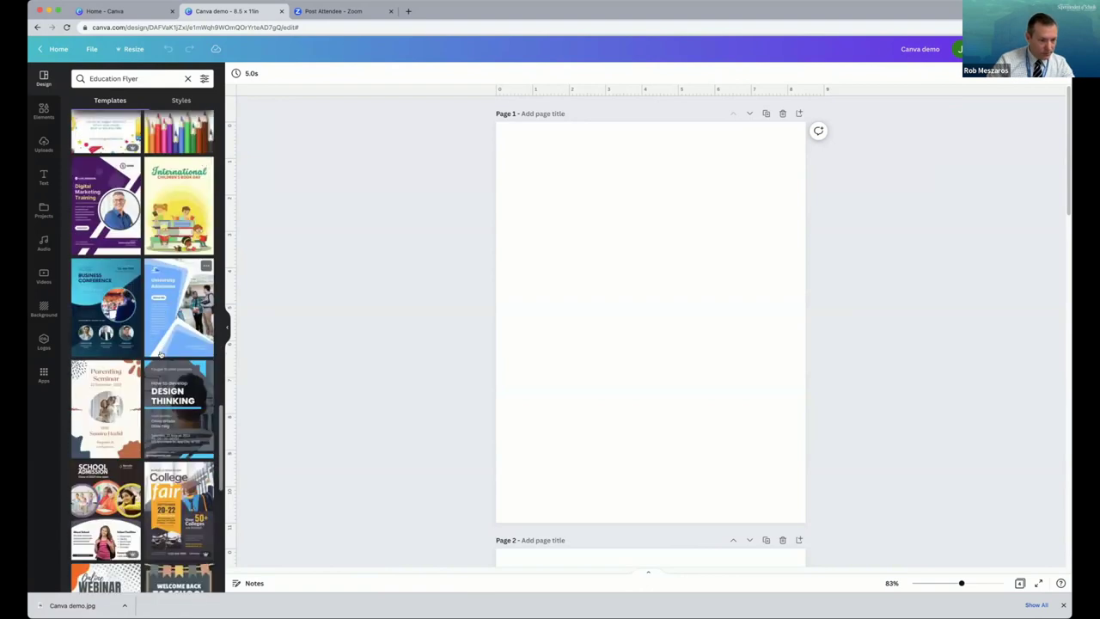
{"action": "scroll", "coordinate": [160, 354], "scroll_direction": "down", "scroll_amount": 1}
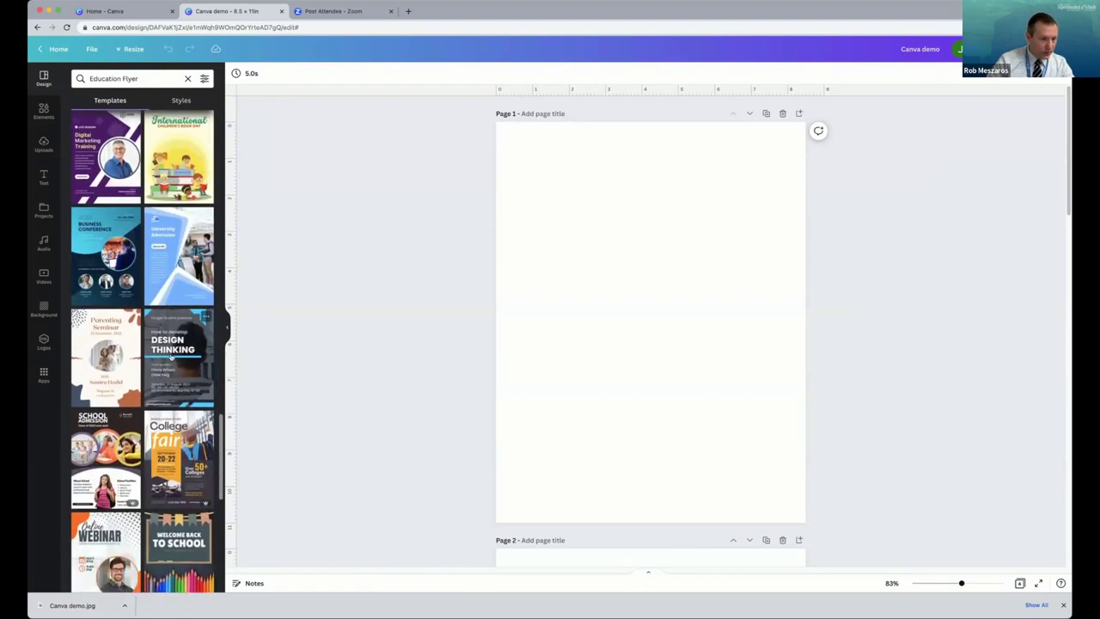
{"action": "left_click", "coordinate": [88, 336]}
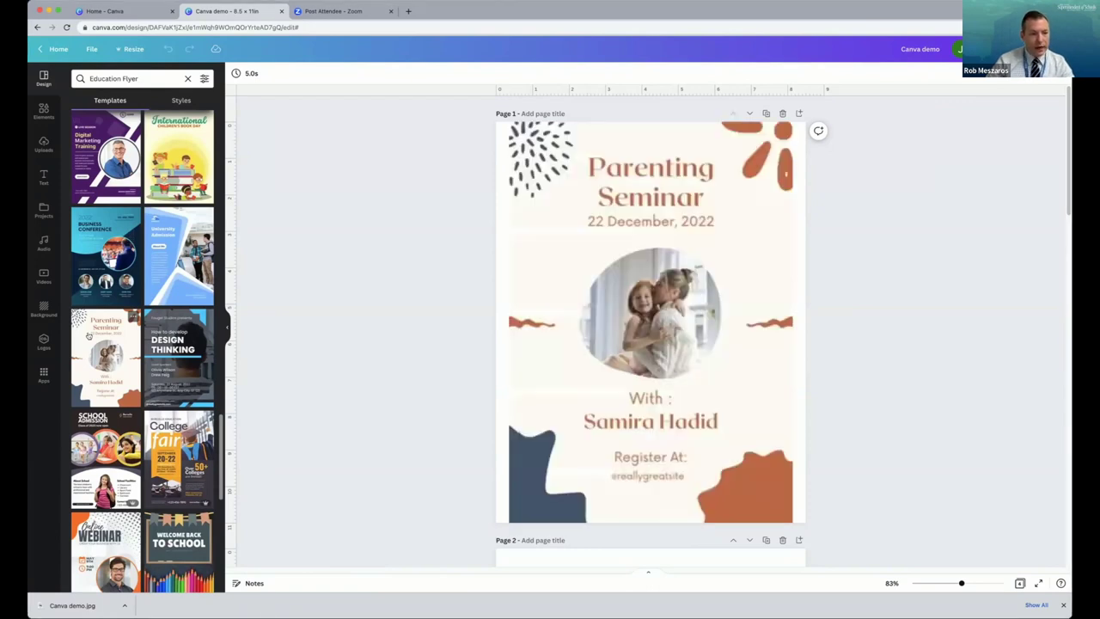
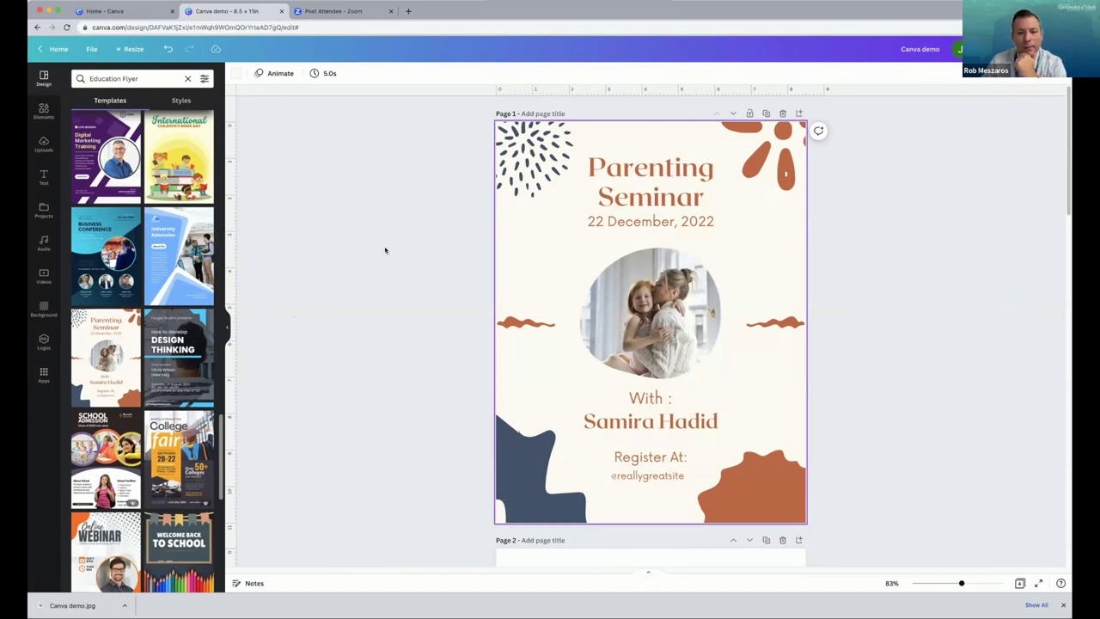
Delete the Parenting Seminar page and add a new blank page after the first page.
{"action": "scroll", "coordinate": [490, 255], "scroll_direction": "down", "scroll_amount": 1}
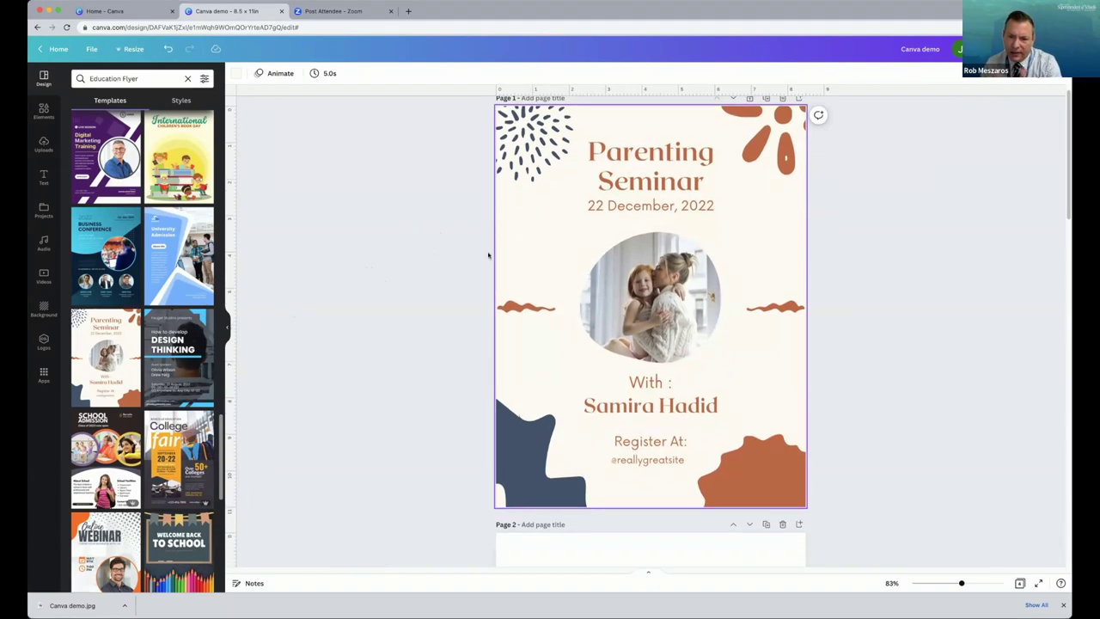
{"action": "scroll", "coordinate": [489, 254], "scroll_direction": "up", "scroll_amount": 1}
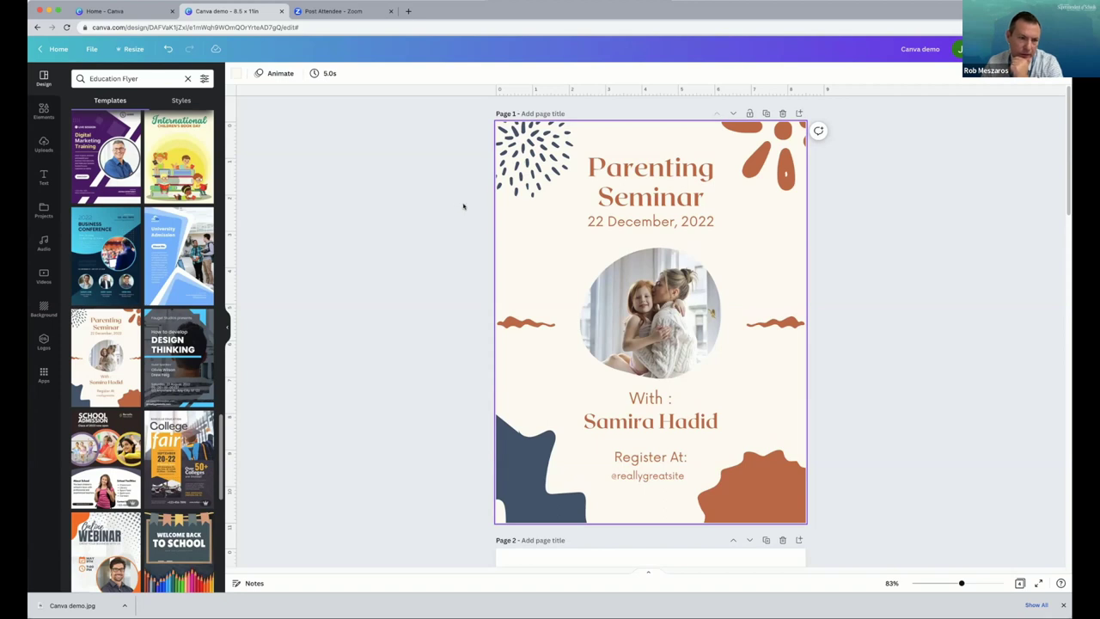
{"action": "left_click", "coordinate": [782, 114]}
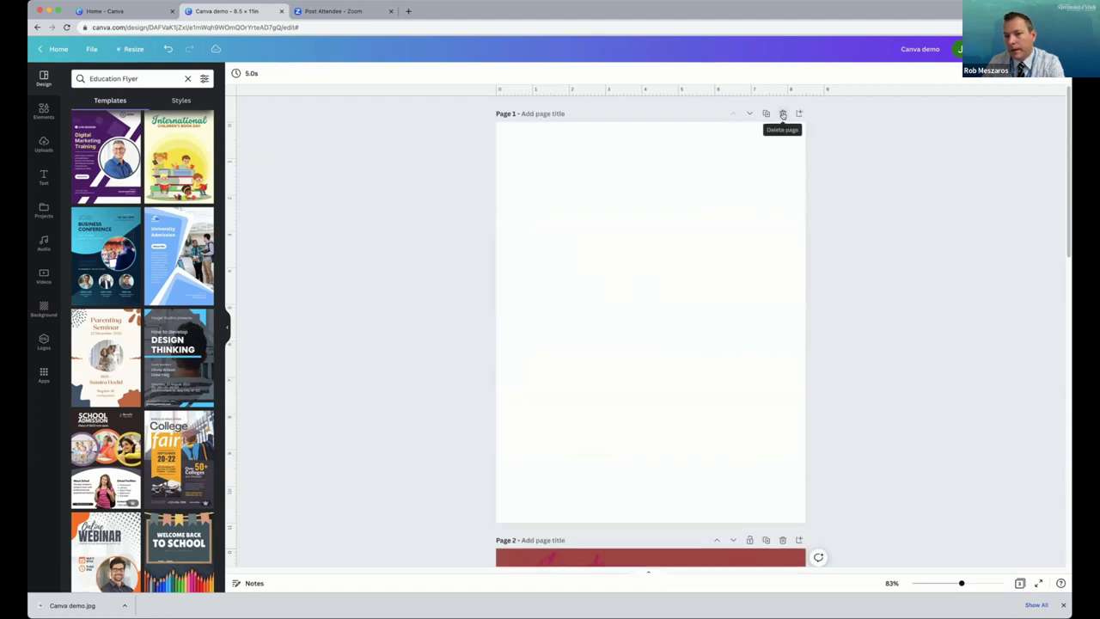
{"action": "left_click", "coordinate": [799, 114]}
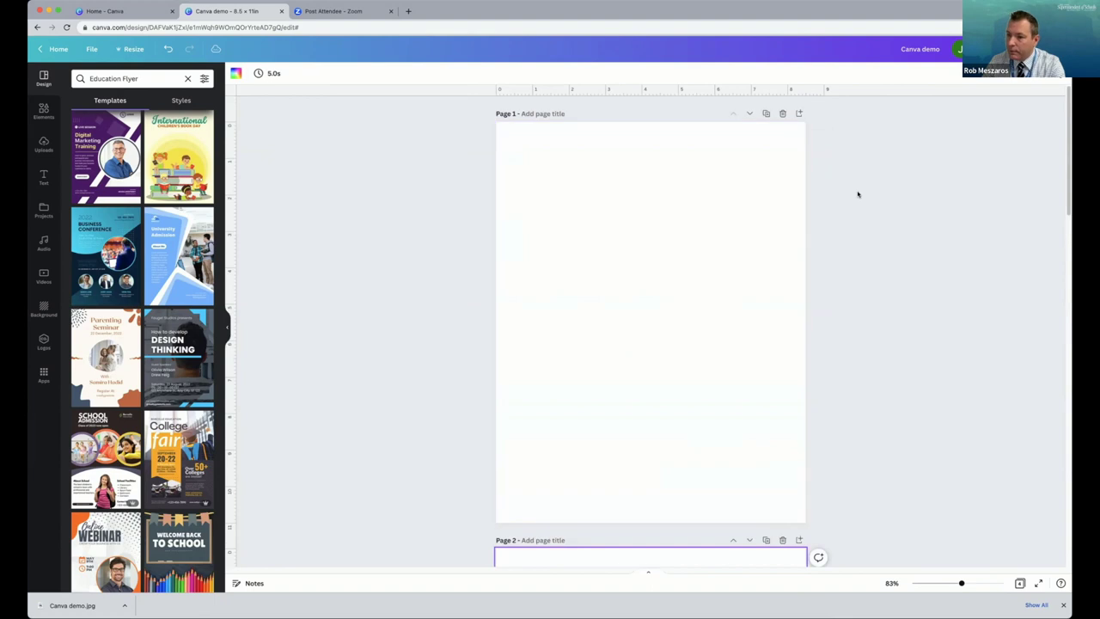
Apply the Online Webinar template with the orange shapes and round portrait to the first page.
{"action": "scroll", "coordinate": [187, 268], "scroll_direction": "down", "scroll_amount": 5}
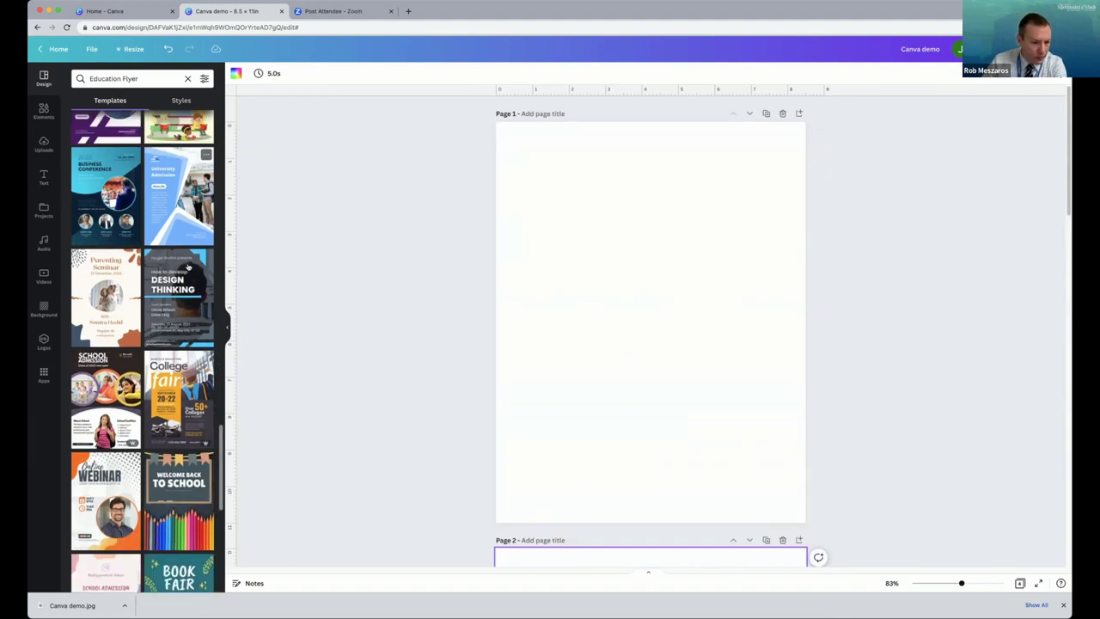
{"action": "scroll", "coordinate": [187, 269], "scroll_direction": "down", "scroll_amount": 1}
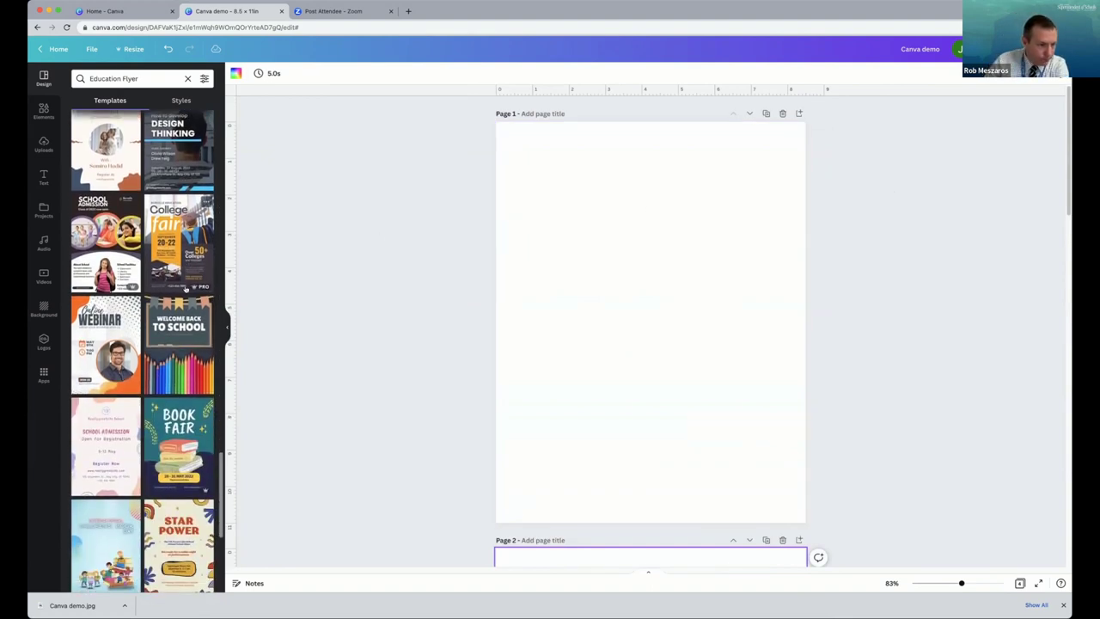
{"action": "left_click", "coordinate": [115, 340]}
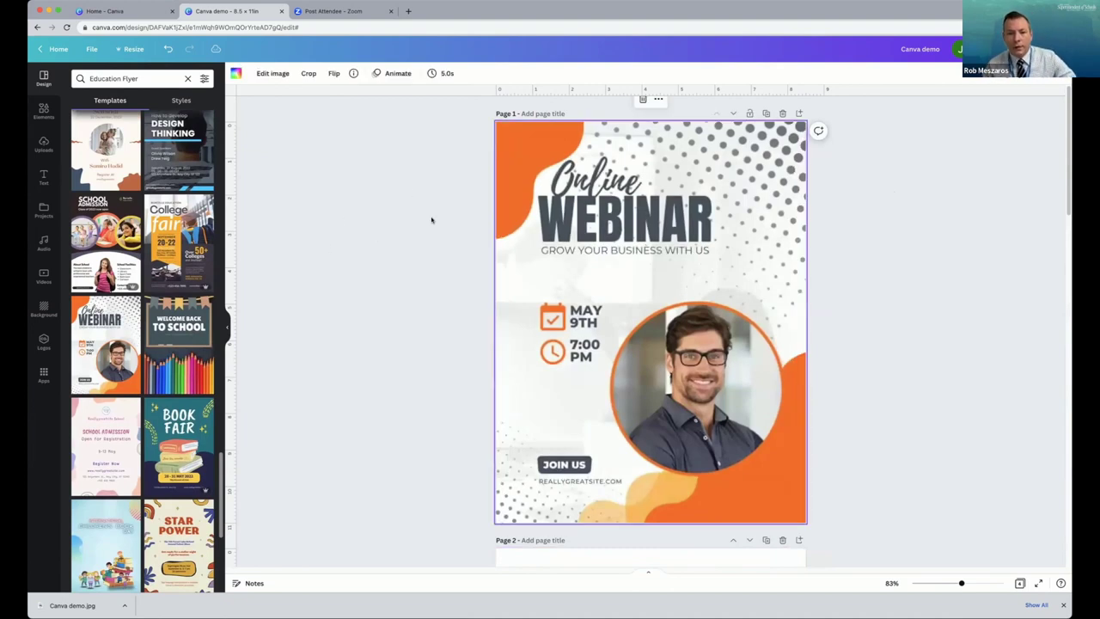
Examine the library of graphic elements and the collection of uploaded images.
{"action": "left_click", "coordinate": [227, 322]}
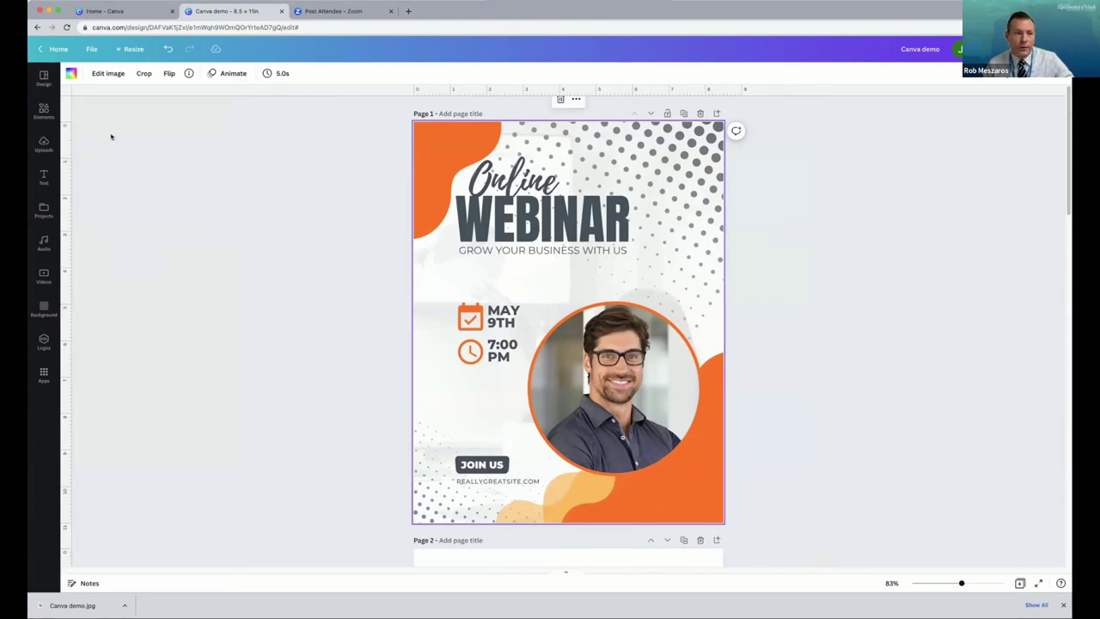
{"action": "left_click", "coordinate": [47, 112]}
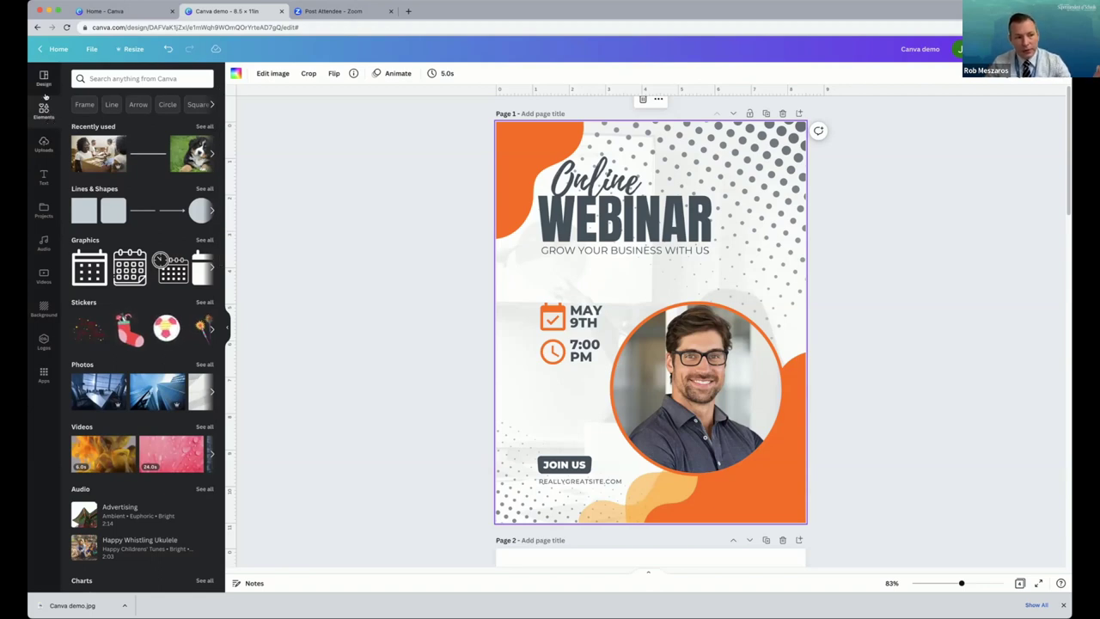
{"action": "scroll", "coordinate": [90, 171], "scroll_direction": "down", "scroll_amount": 1}
{"action": "scroll", "coordinate": [89, 170], "scroll_direction": "down", "scroll_amount": 3}
{"action": "scroll", "coordinate": [90, 170], "scroll_direction": "up", "scroll_amount": 3}
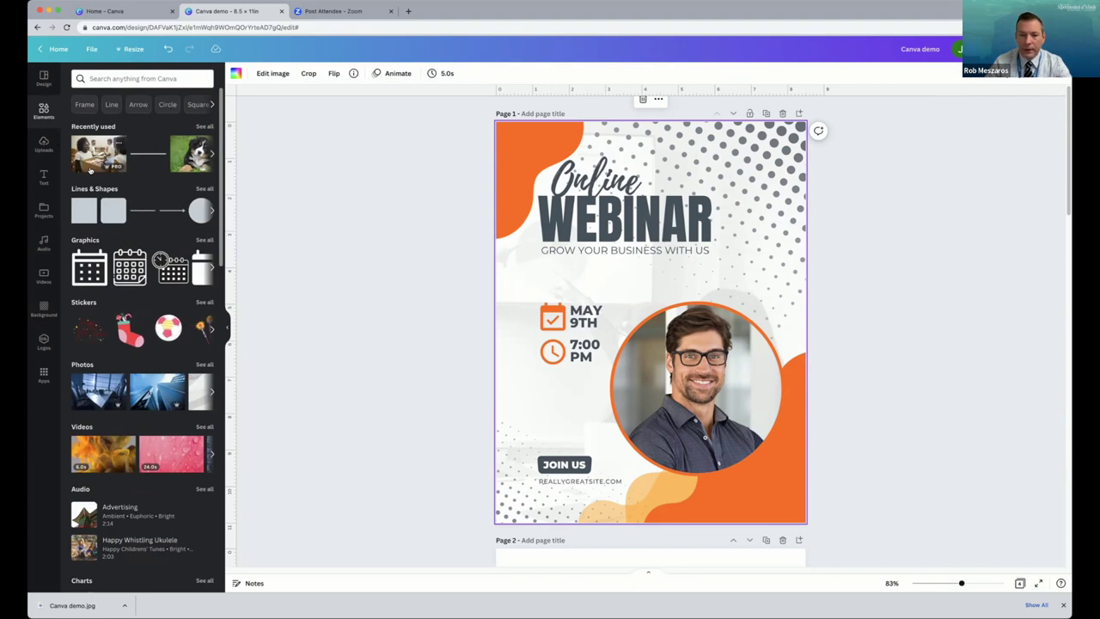
{"action": "left_click", "coordinate": [44, 142]}
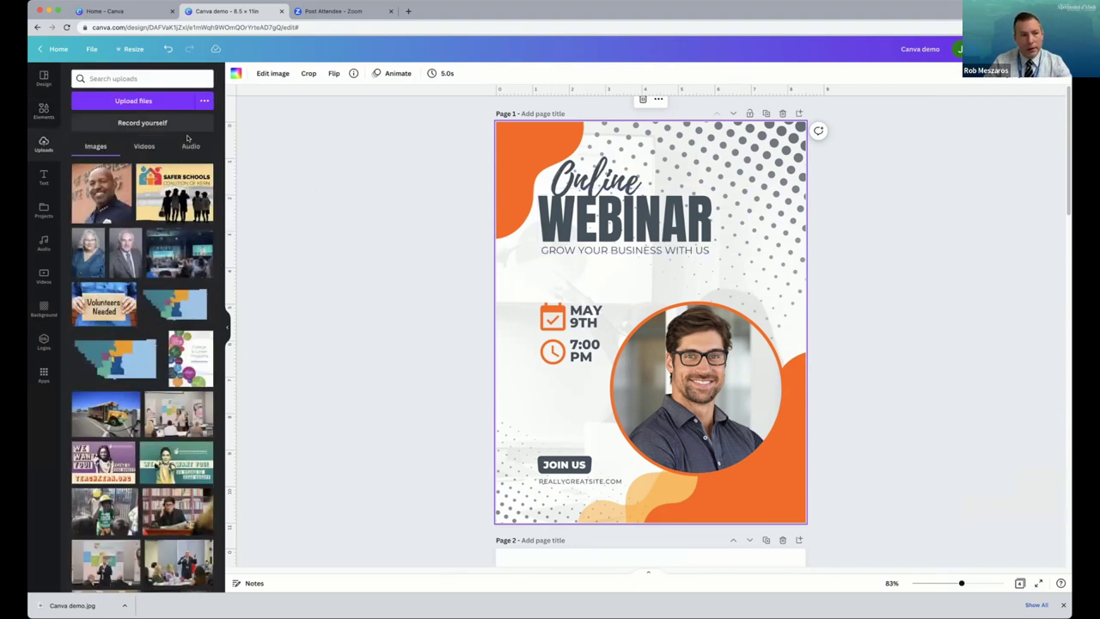
{"action": "left_click", "coordinate": [44, 110]}
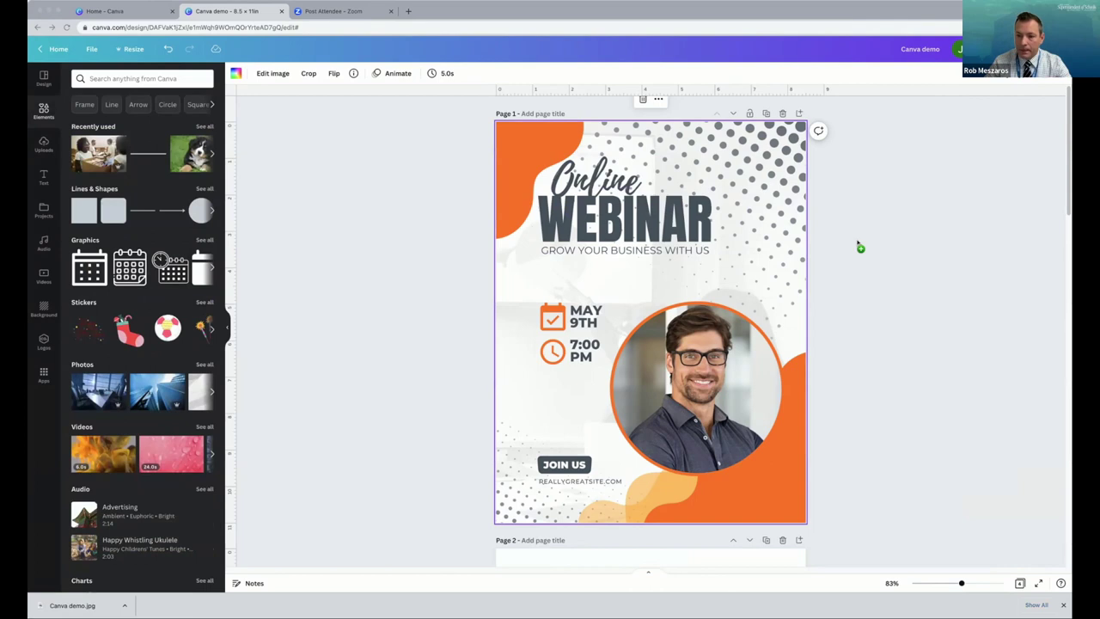
Upload the photo of volunteers with a donation box, try it over the flyer's heading, and remove it from the page.
{"action": "key", "text": "ctrl+v"}
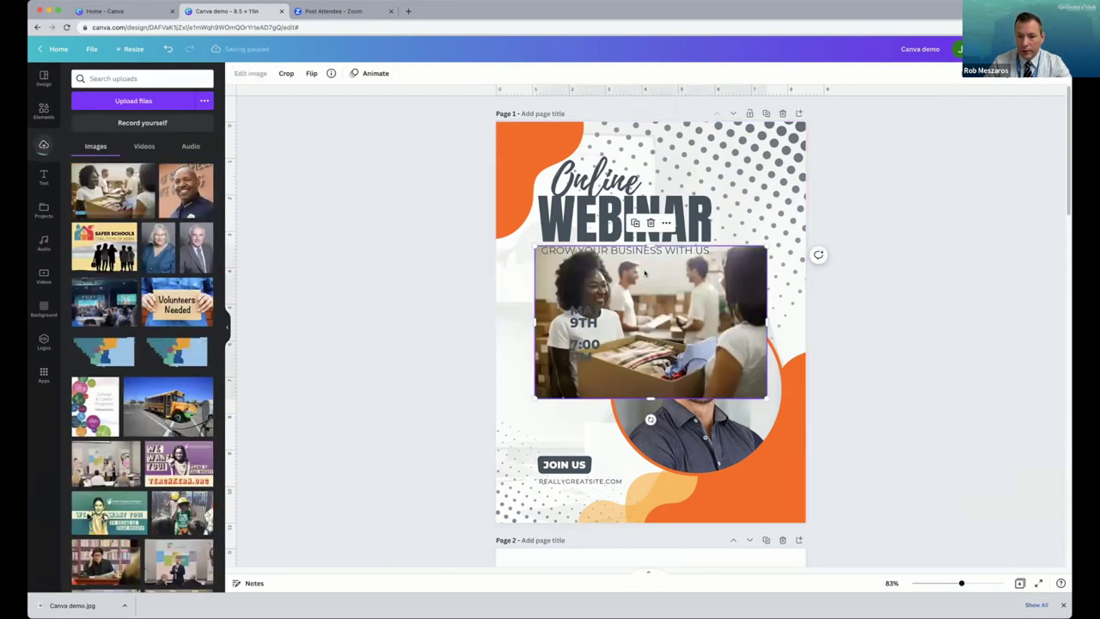
{"action": "left_click_drag", "start_coordinate": [645, 273], "coordinate": [710, 206]}
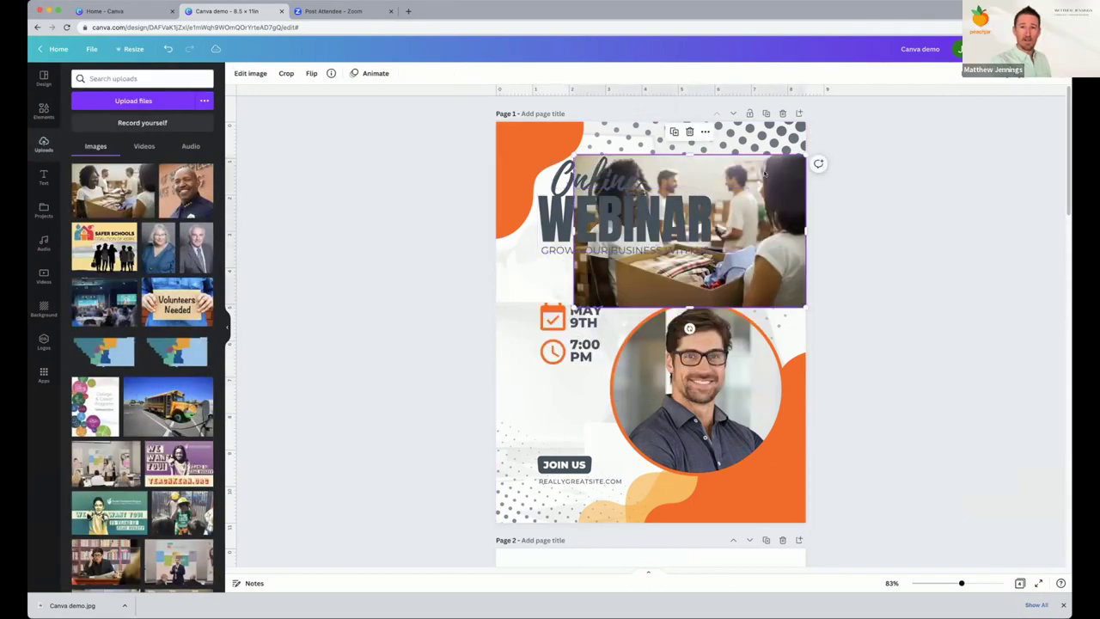
{"action": "left_click_drag", "start_coordinate": [765, 173], "coordinate": [743, 202]}
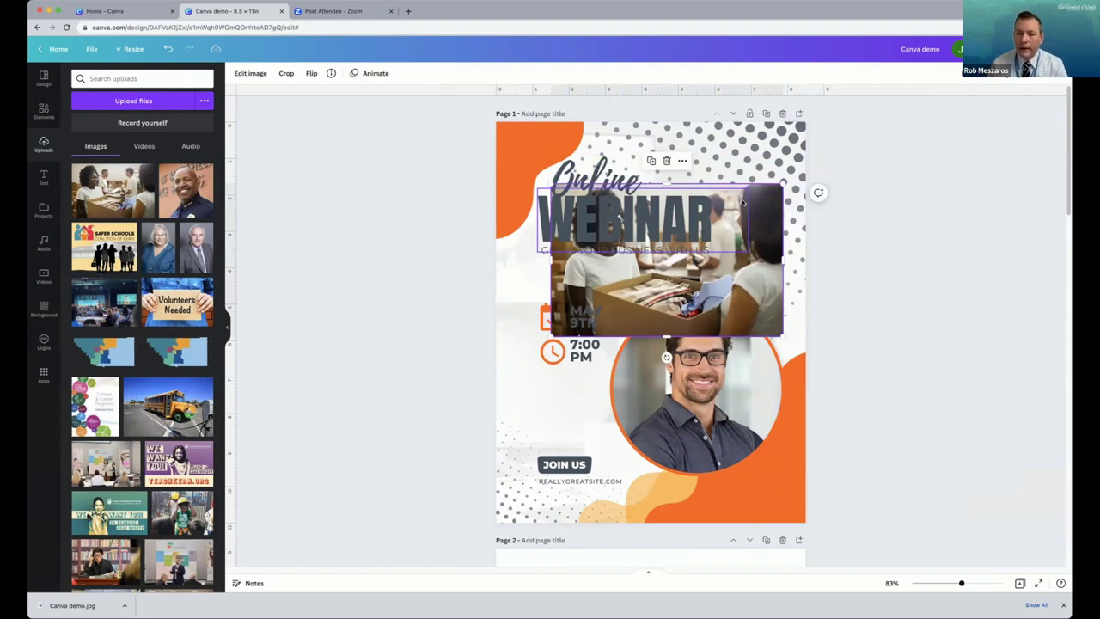
{"action": "left_click_drag", "start_coordinate": [743, 202], "coordinate": [806, 153]}
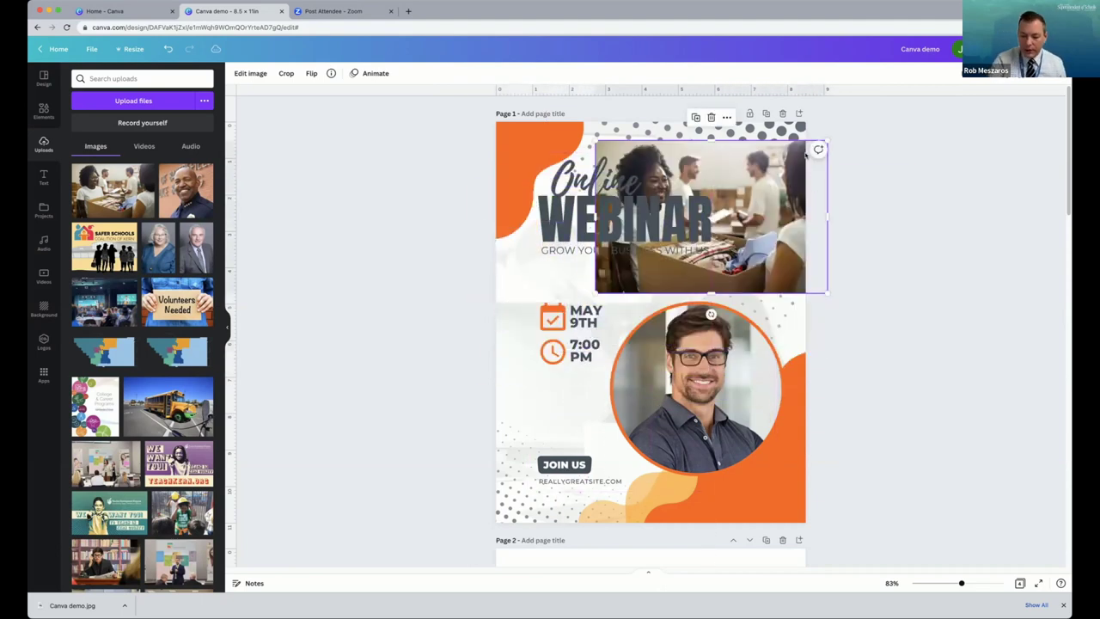
{"action": "key", "text": "Delete"}
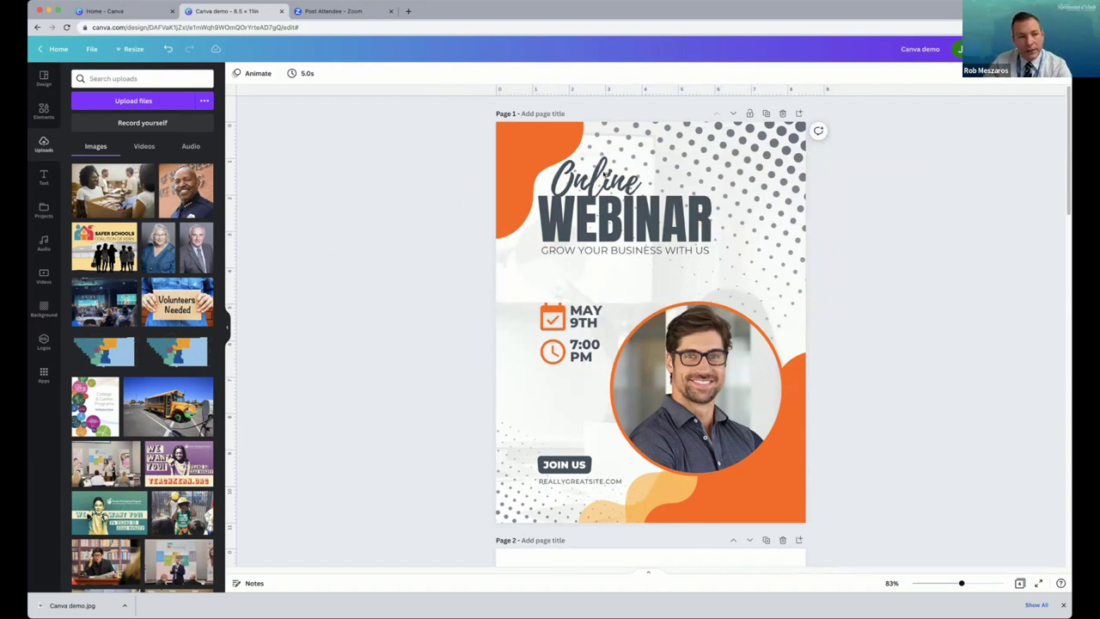
Look through the uploaded images, including the volunteers photo at the start of the collection.
{"action": "scroll", "coordinate": [128, 343], "scroll_direction": "down", "scroll_amount": 5}
{"action": "scroll", "coordinate": [101, 249], "scroll_direction": "down", "scroll_amount": 5}
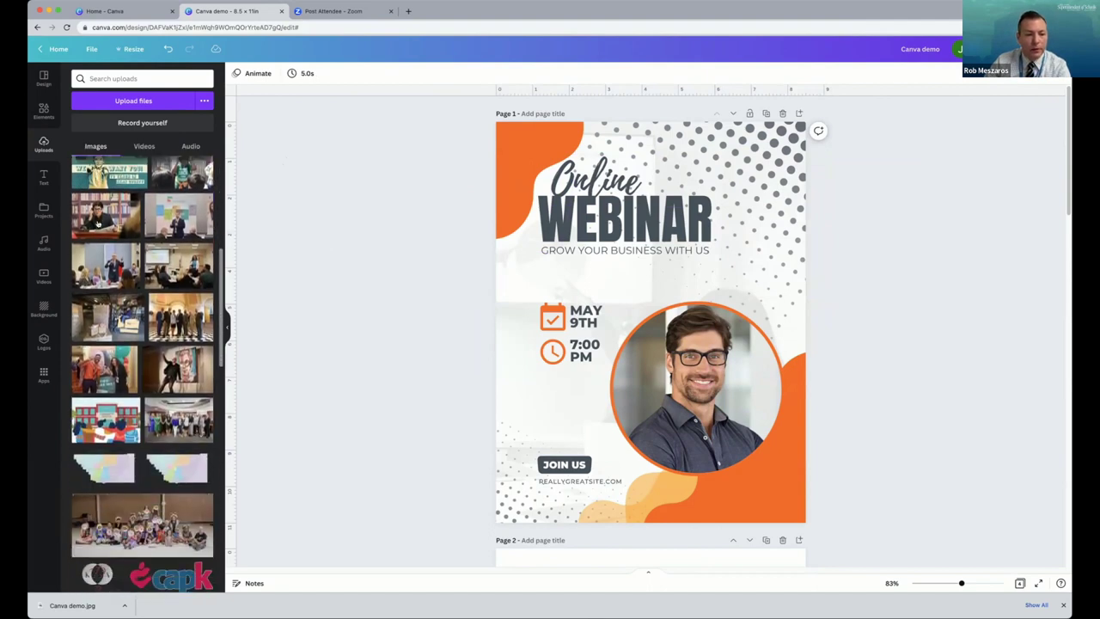
{"action": "scroll", "coordinate": [101, 249], "scroll_direction": "down", "scroll_amount": 3}
{"action": "scroll", "coordinate": [102, 249], "scroll_direction": "up", "scroll_amount": 10}
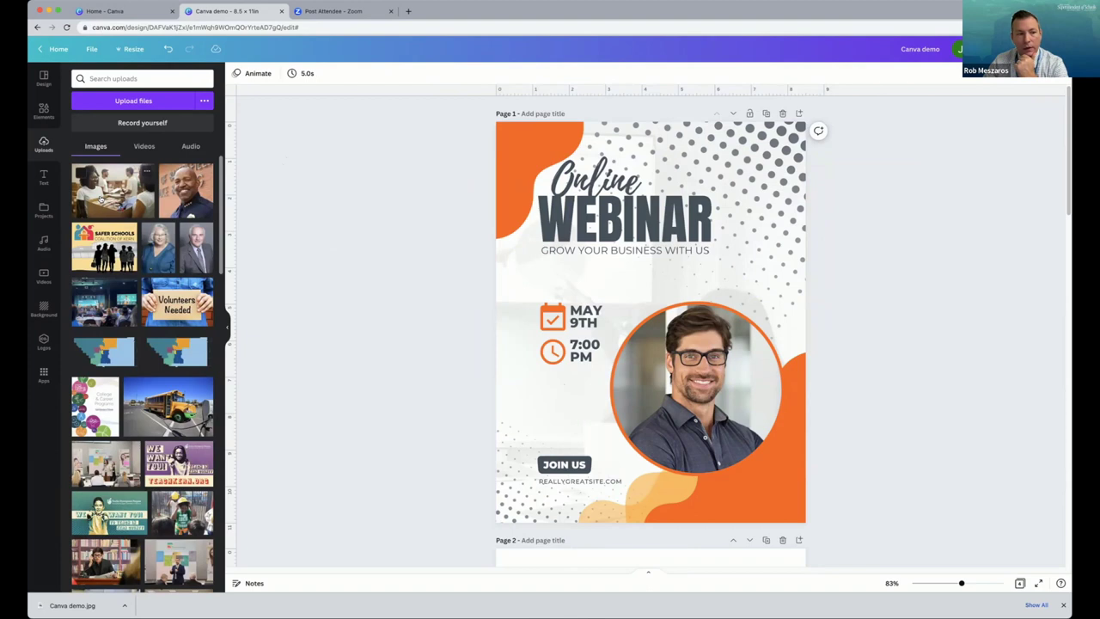
{"action": "left_click_drag", "start_coordinate": [156, 208], "coordinate": [207, 209]}
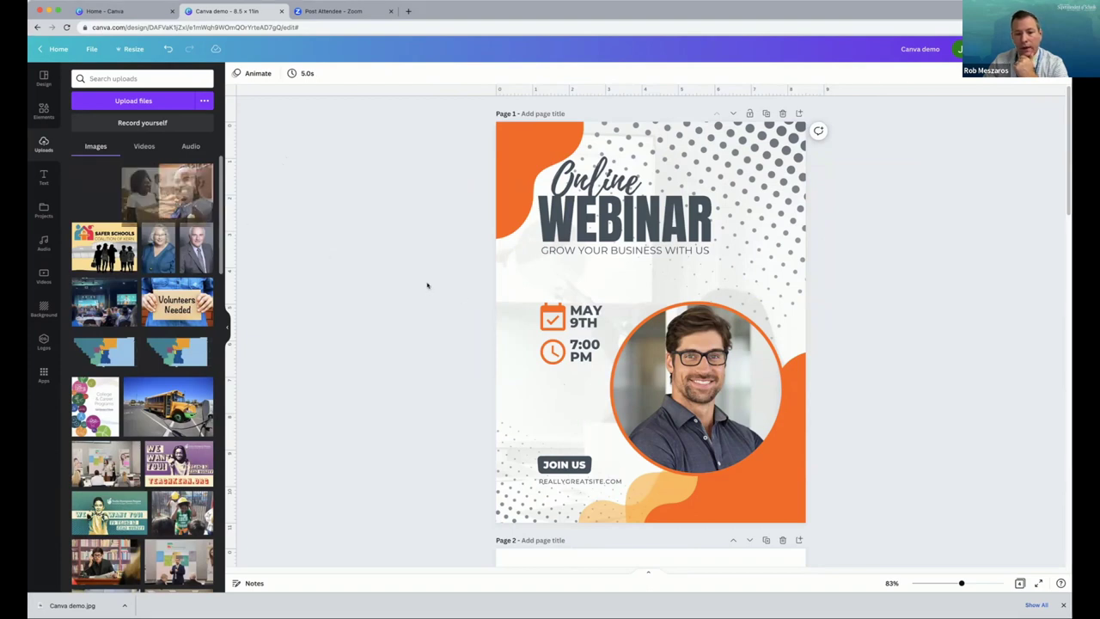
Replace the portrait in the flyer's round frame with the uploaded photo of volunteers and a donation box.
{"action": "left_click_drag", "start_coordinate": [392, 273], "coordinate": [564, 330]}
{"action": "left_click_drag", "start_coordinate": [642, 356], "coordinate": [654, 361]}
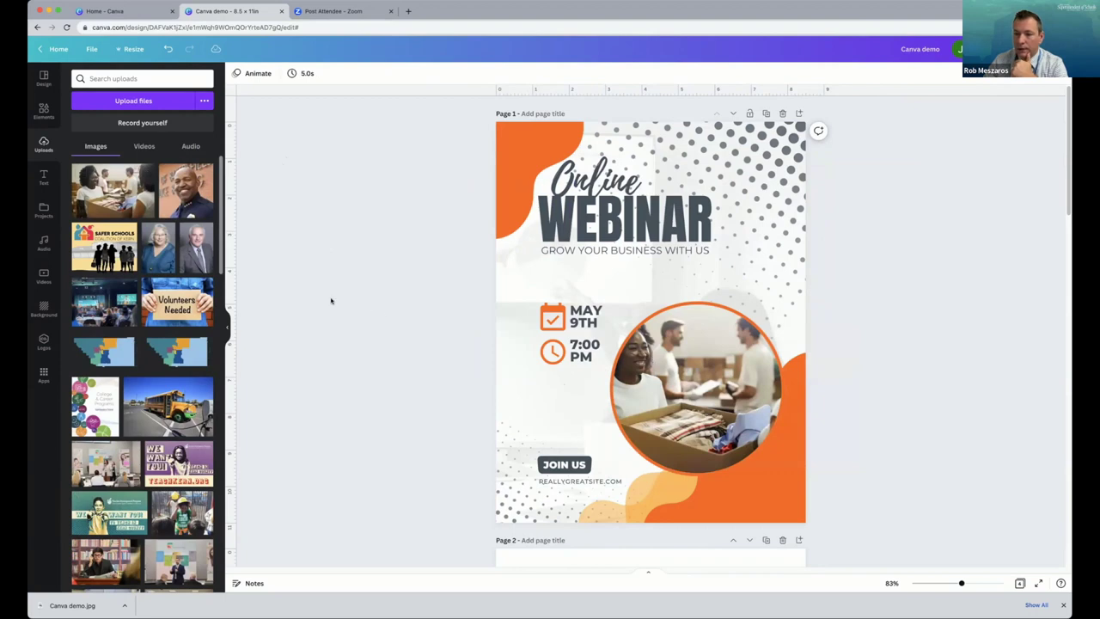
{"action": "double_click", "coordinate": [703, 395]}
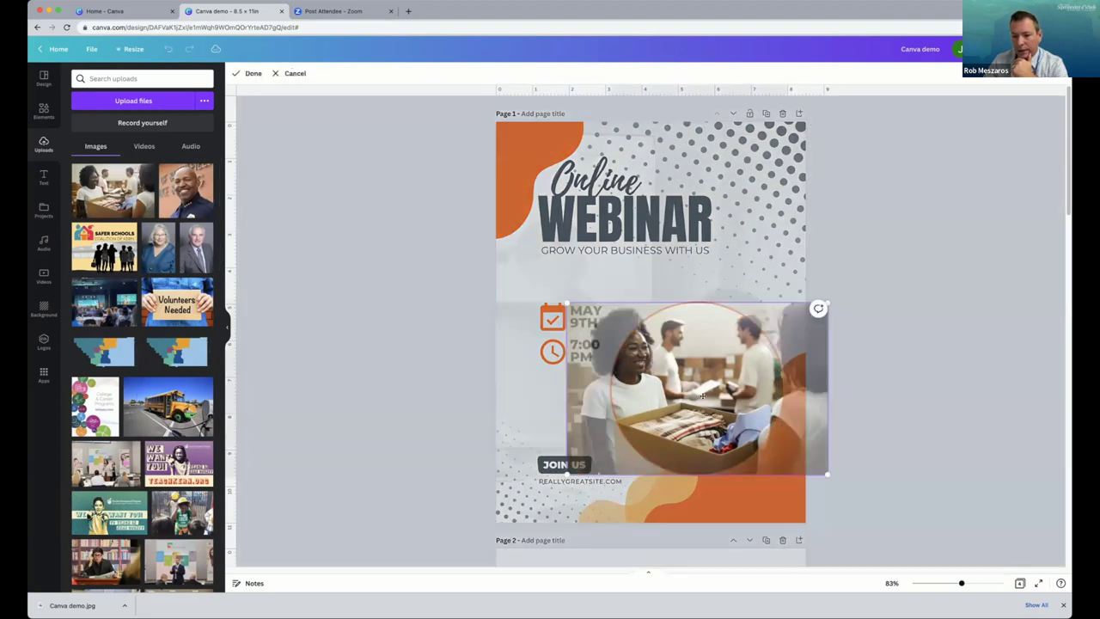
{"action": "left_click", "coordinate": [839, 376]}
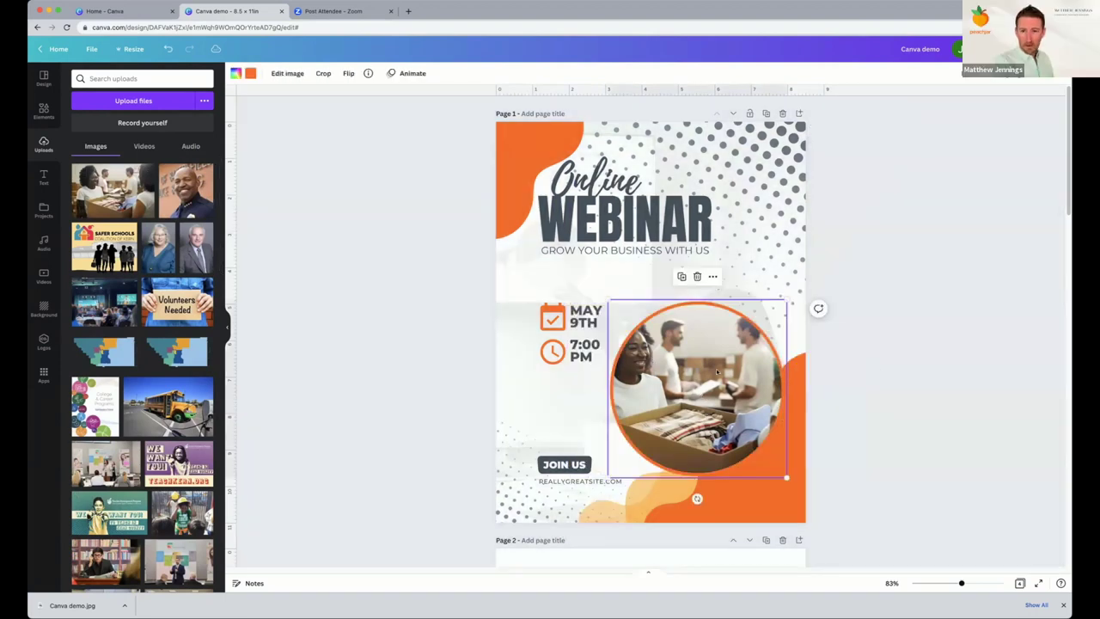
{"action": "left_click", "coordinate": [906, 344]}
Shift the volunteers photo left inside the round frame so its right-hand part fills the circle.
{"action": "double_click", "coordinate": [692, 367]}
{"action": "left_click_drag", "start_coordinate": [684, 368], "coordinate": [650, 372]}
{"action": "key", "text": "Return"}
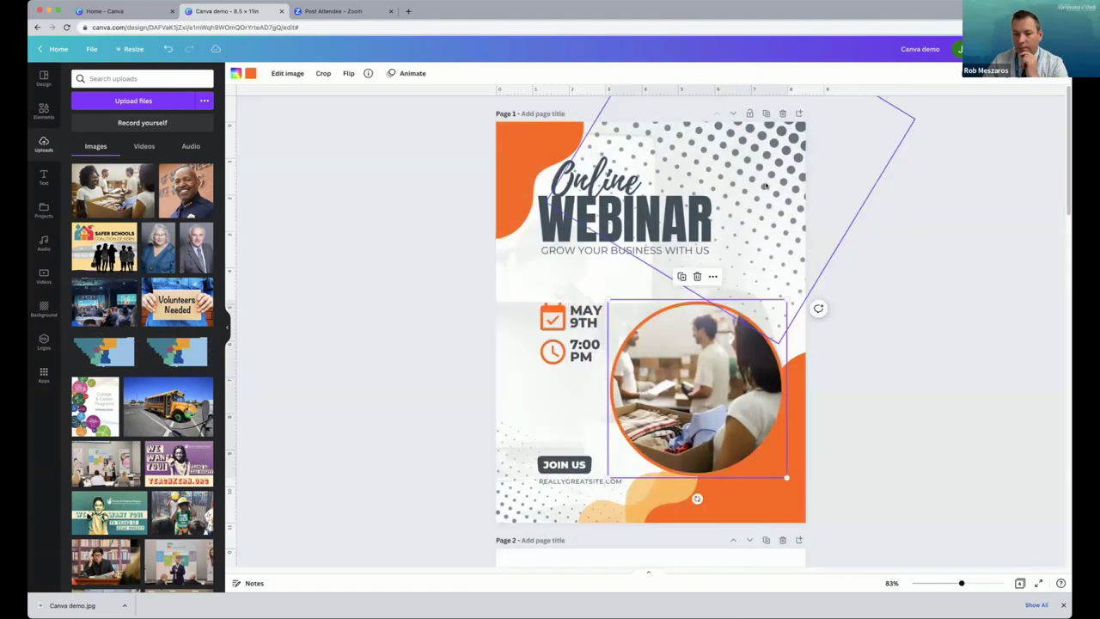
{"action": "left_click", "coordinate": [884, 370]}
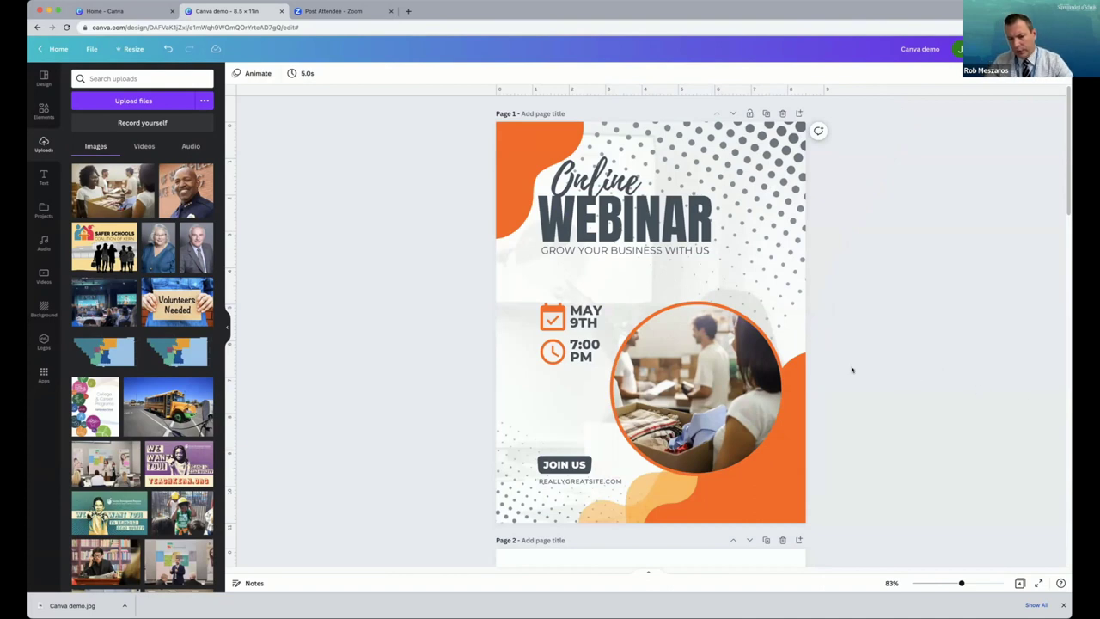
Shift the photo right inside the round frame so the woman holding the donation box is in view.
{"action": "double_click", "coordinate": [685, 384]}
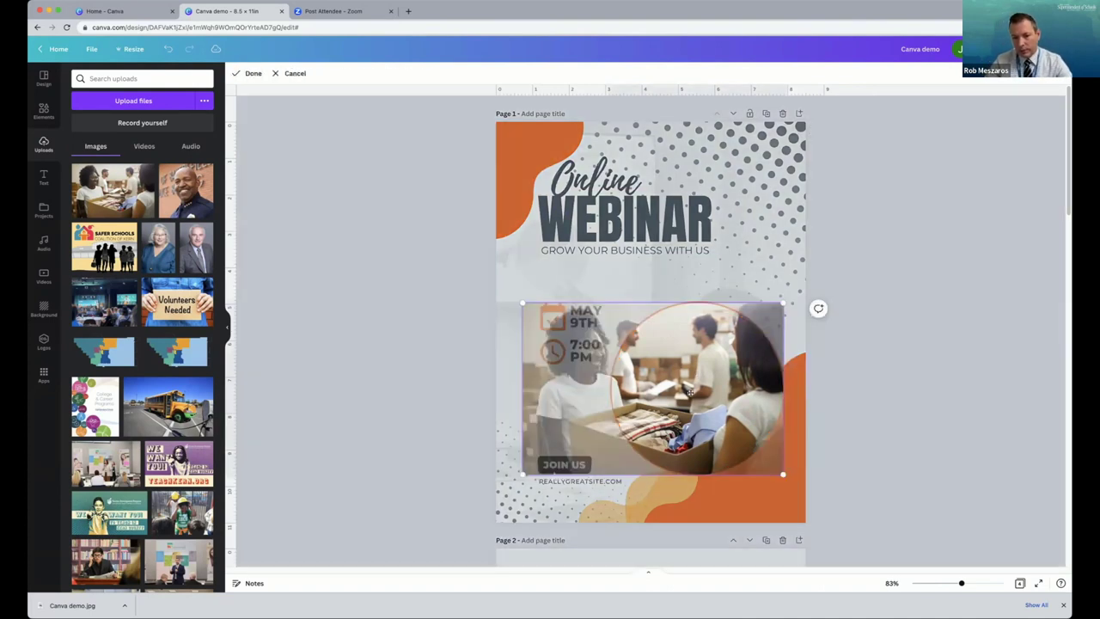
{"action": "left_click_drag", "start_coordinate": [692, 391], "coordinate": [764, 386]}
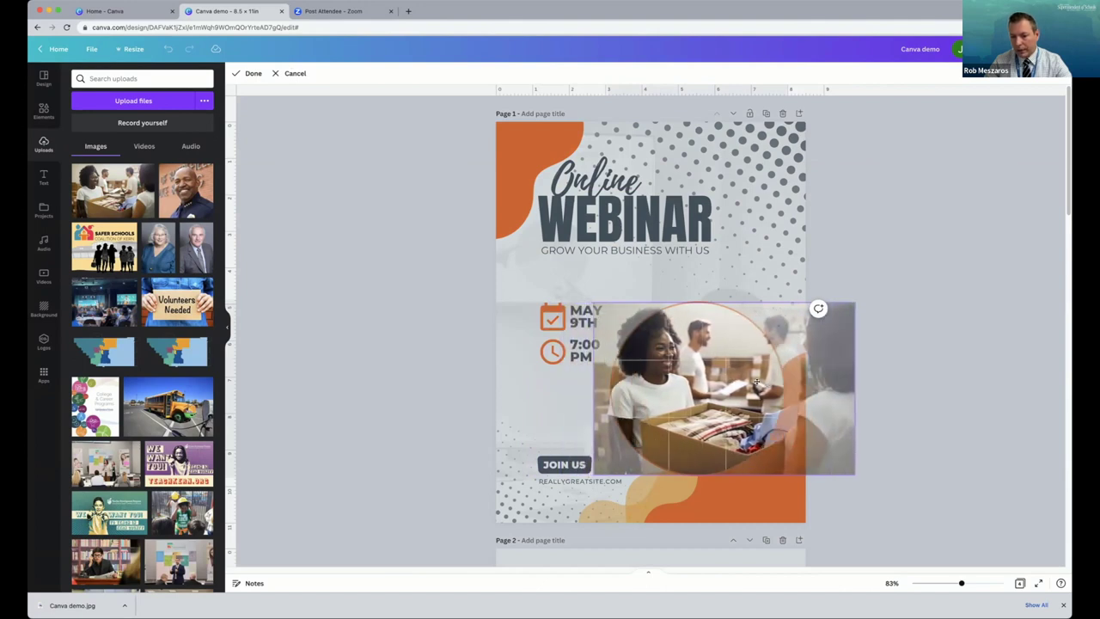
{"action": "left_click_drag", "start_coordinate": [763, 386], "coordinate": [762, 348]}
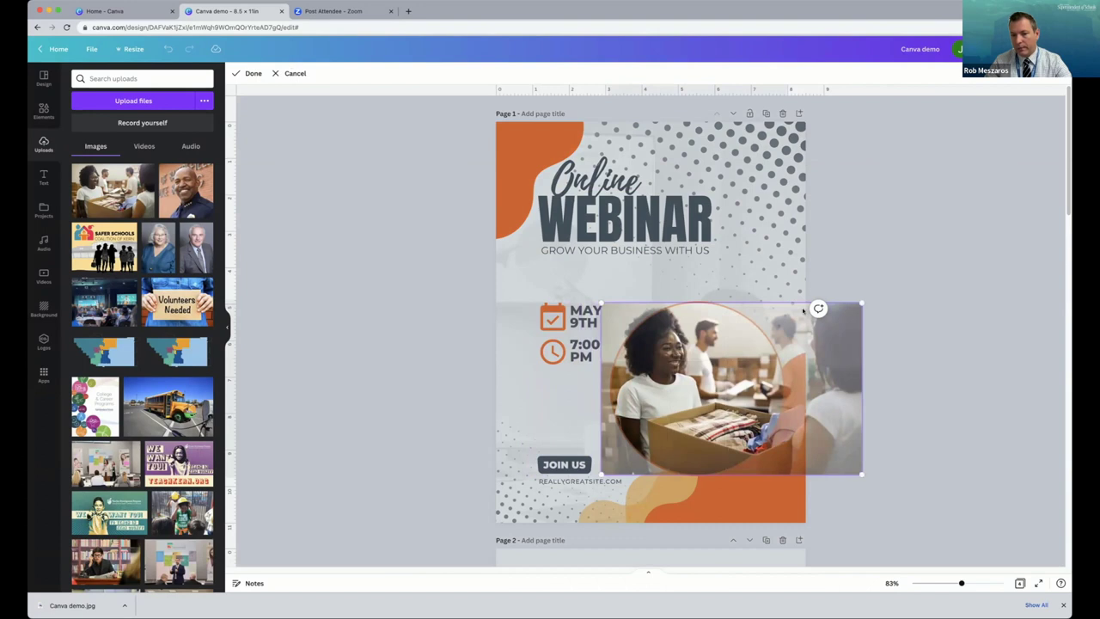
{"action": "left_click", "coordinate": [858, 257]}
{"action": "left_click", "coordinate": [956, 314]}
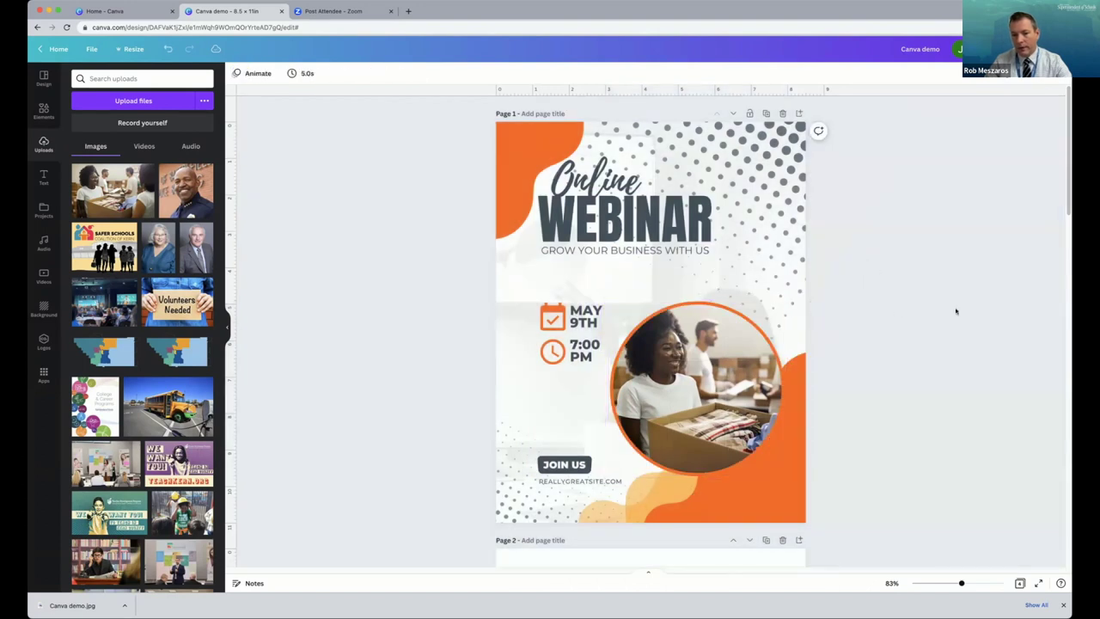
Fine-tune the photo's crop inside the round frame so the woman and the man behind her both fit the circle.
{"action": "double_click", "coordinate": [714, 381]}
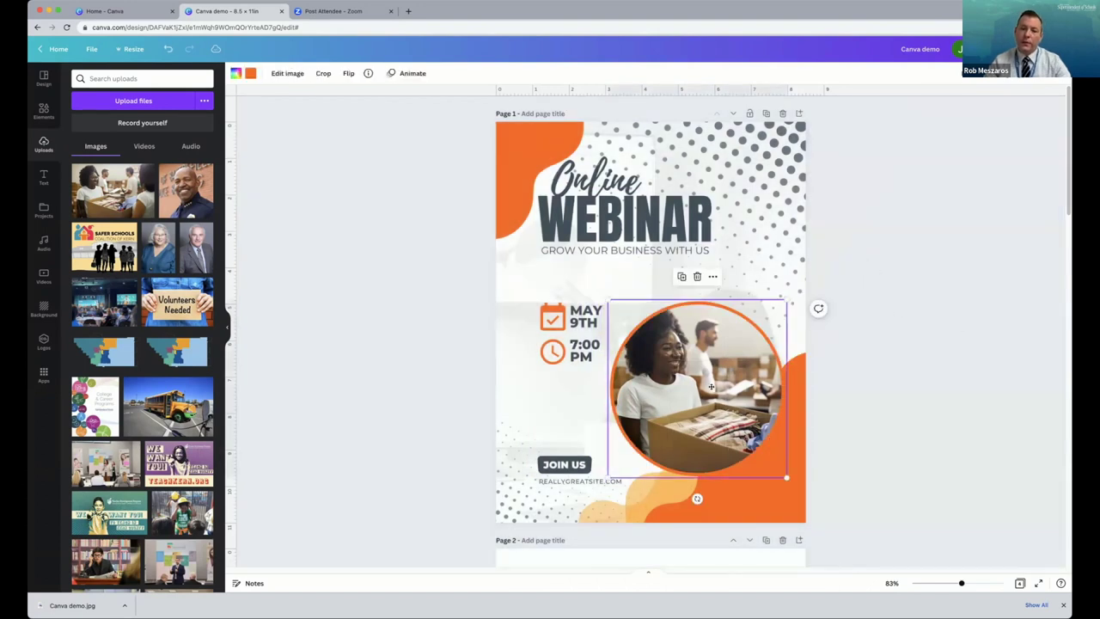
{"action": "left_click_drag", "start_coordinate": [702, 382], "coordinate": [691, 383]}
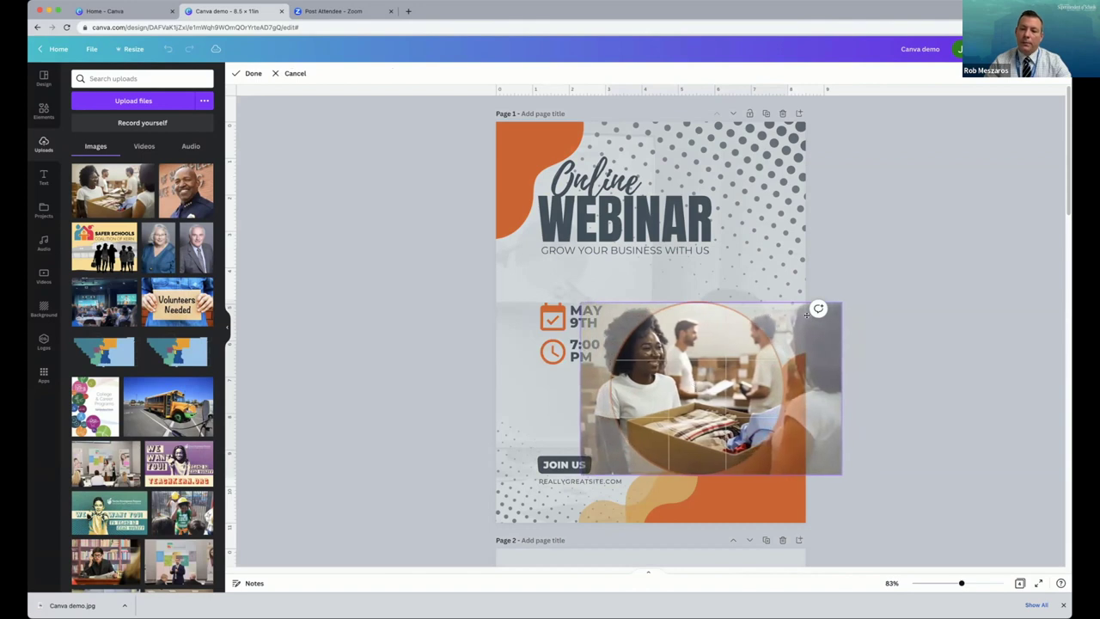
{"action": "left_click", "coordinate": [916, 238]}
{"action": "left_click", "coordinate": [916, 241]}
{"action": "double_click", "coordinate": [691, 366]}
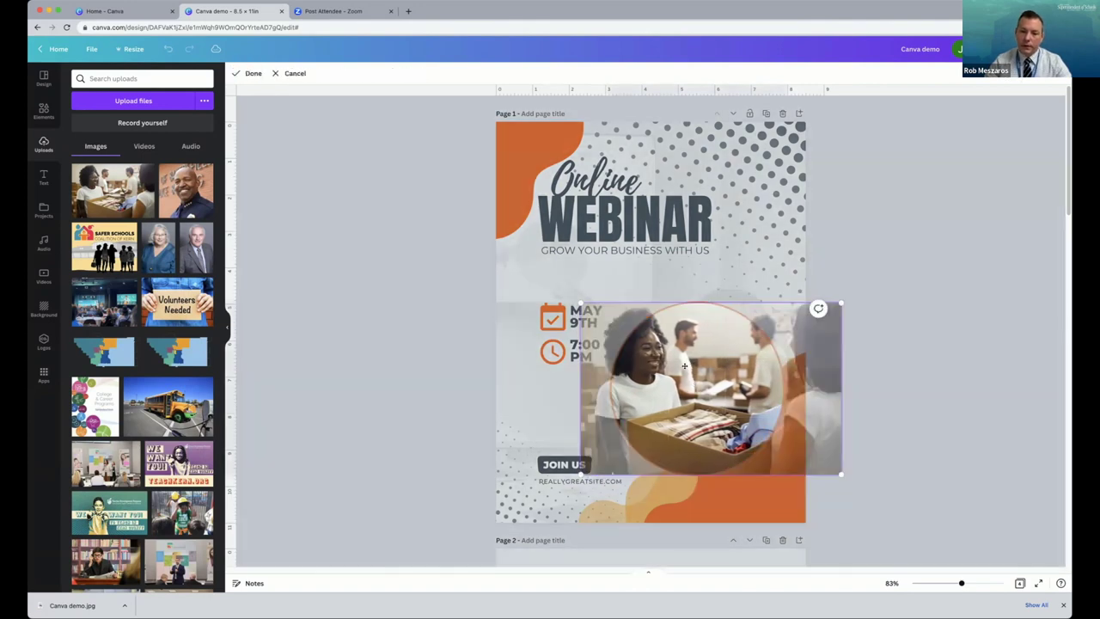
{"action": "left_click", "coordinate": [874, 232]}
{"action": "left_click", "coordinate": [875, 230]}
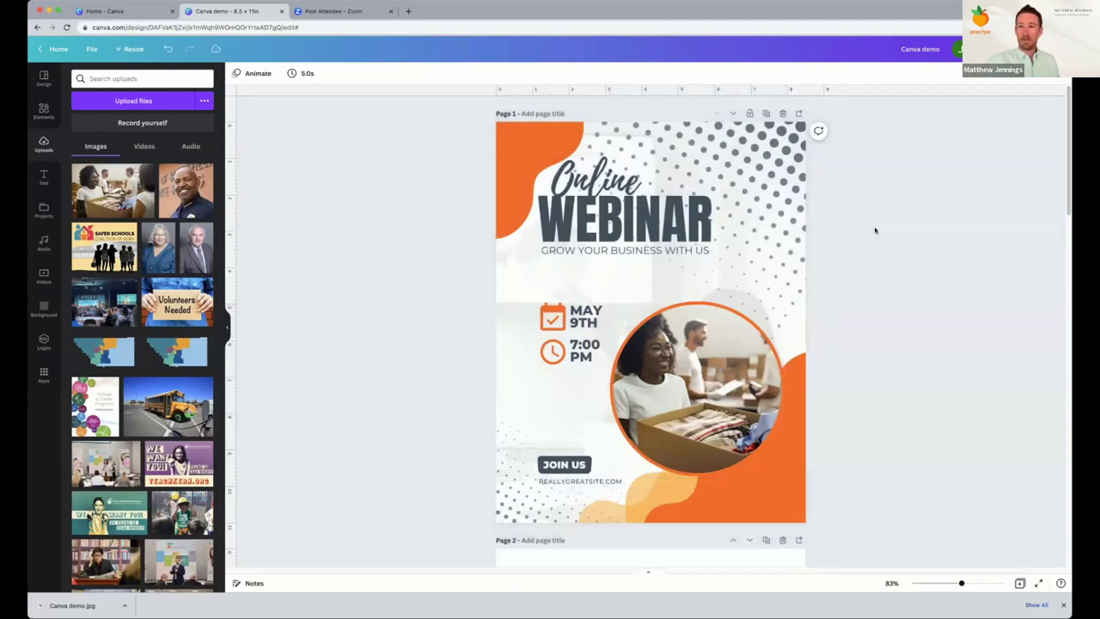
{"action": "double_click", "coordinate": [600, 343]}
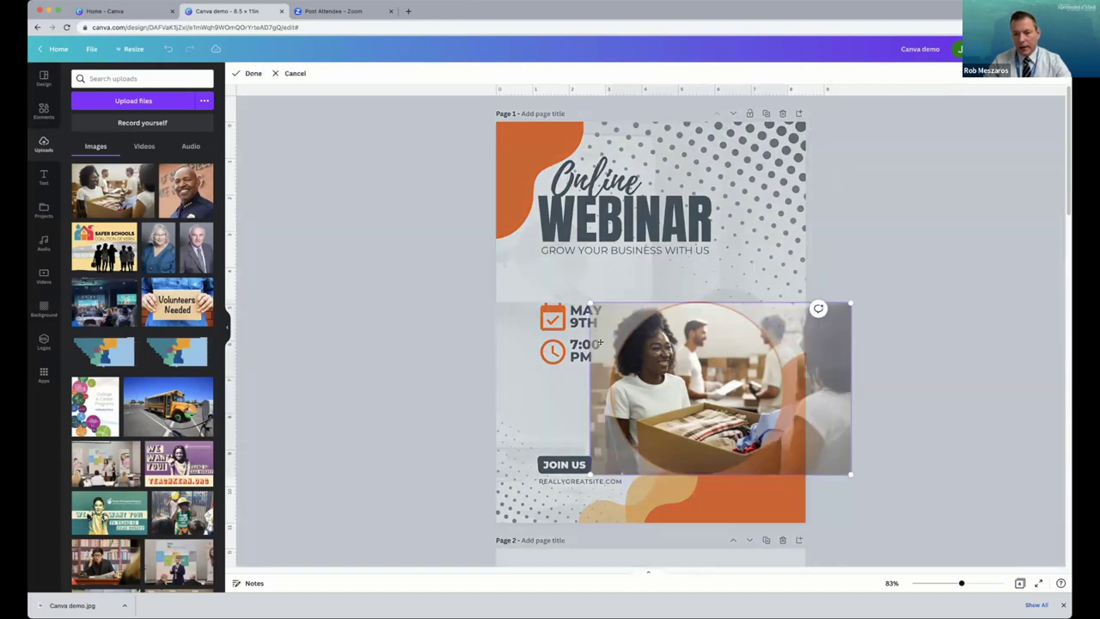
{"action": "left_click", "coordinate": [857, 230]}
{"action": "left_click", "coordinate": [854, 246]}
Enlarge the round framed photo and reposition it so it runs off the flyer's lower-right edges.
{"action": "left_click", "coordinate": [635, 310]}
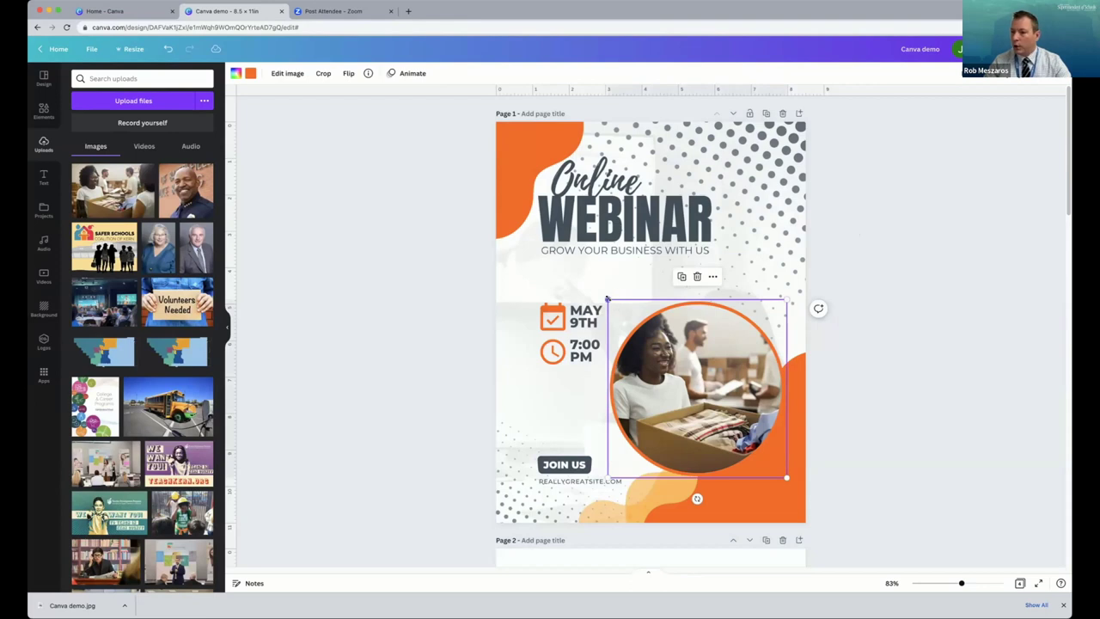
{"action": "left_click_drag", "start_coordinate": [607, 298], "coordinate": [568, 283]}
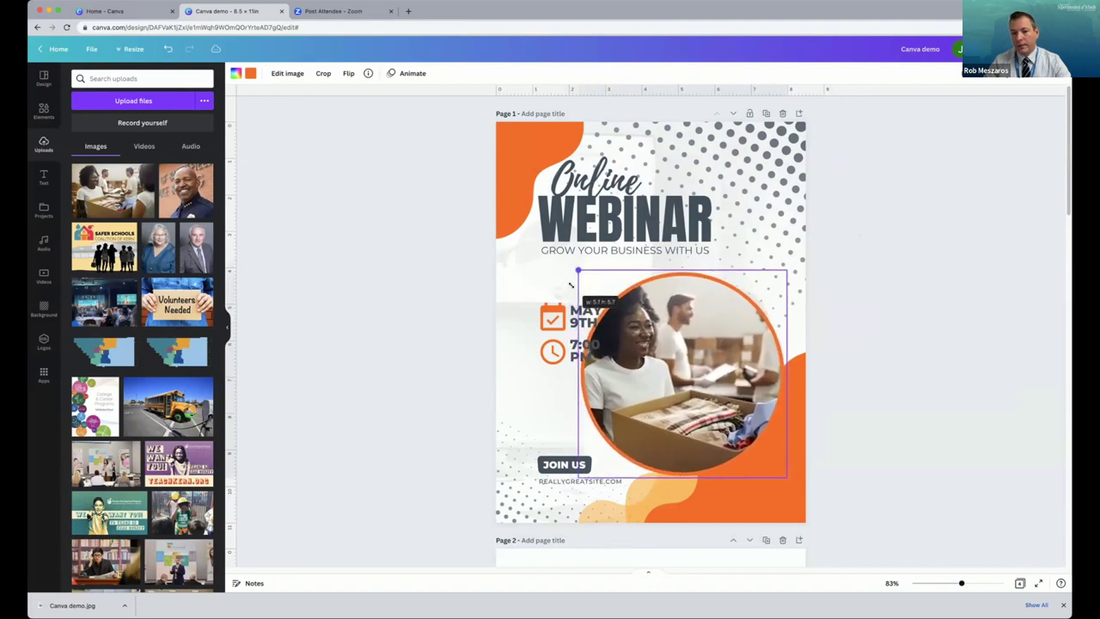
{"action": "left_click", "coordinate": [830, 295]}
{"action": "left_click_drag", "start_coordinate": [710, 310], "coordinate": [766, 275]}
{"action": "left_click", "coordinate": [869, 355]}
{"action": "left_click", "coordinate": [673, 426]}
{"action": "left_click_drag", "start_coordinate": [636, 436], "coordinate": [612, 458]}
{"action": "left_click", "coordinate": [427, 410]}
{"action": "left_click_drag", "start_coordinate": [690, 433], "coordinate": [699, 534]}
{"action": "left_click", "coordinate": [883, 424]}
{"action": "left_click_drag", "start_coordinate": [714, 430], "coordinate": [713, 404]}
{"action": "left_click", "coordinate": [388, 354]}
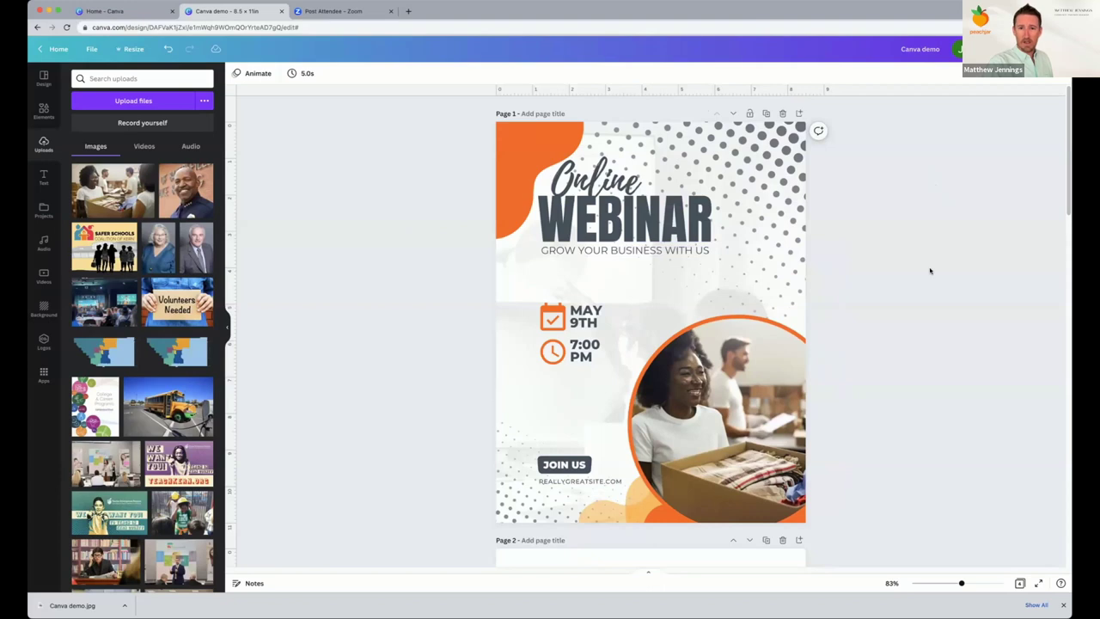
Try the KCSOS brand teal and the brand purple on the round frame's border.
{"action": "left_click", "coordinate": [731, 429]}
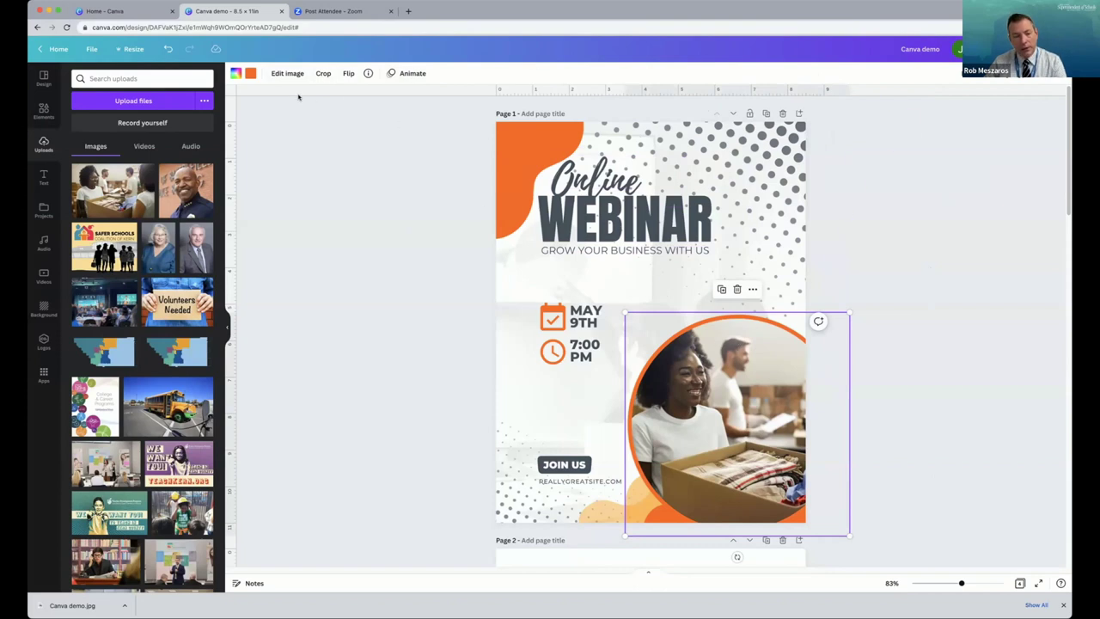
{"action": "left_click", "coordinate": [223, 329]}
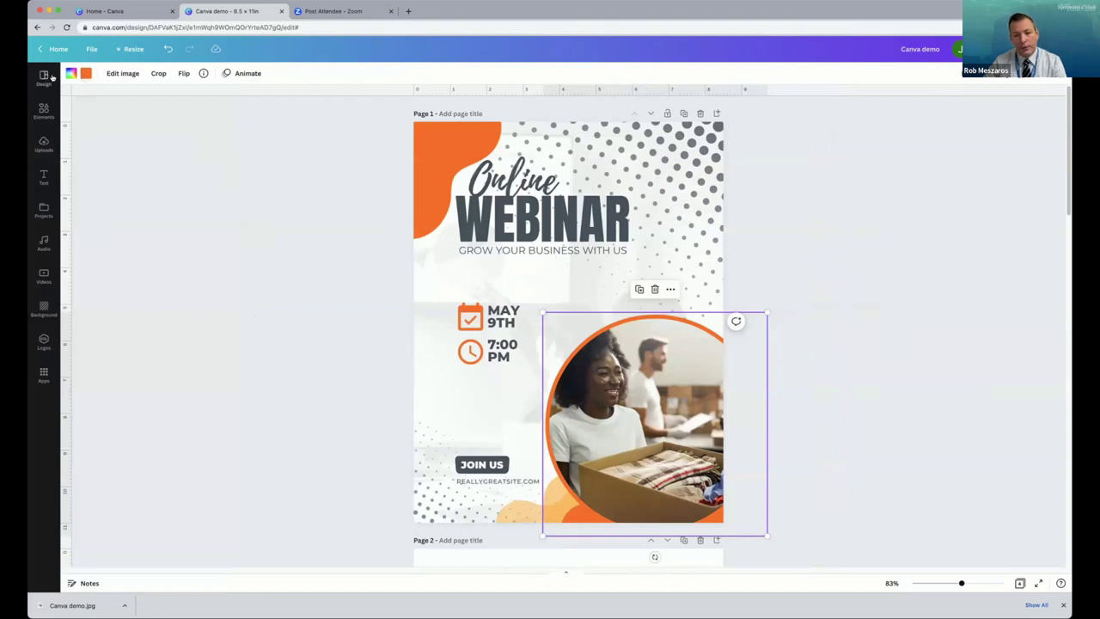
{"action": "left_click", "coordinate": [85, 74]}
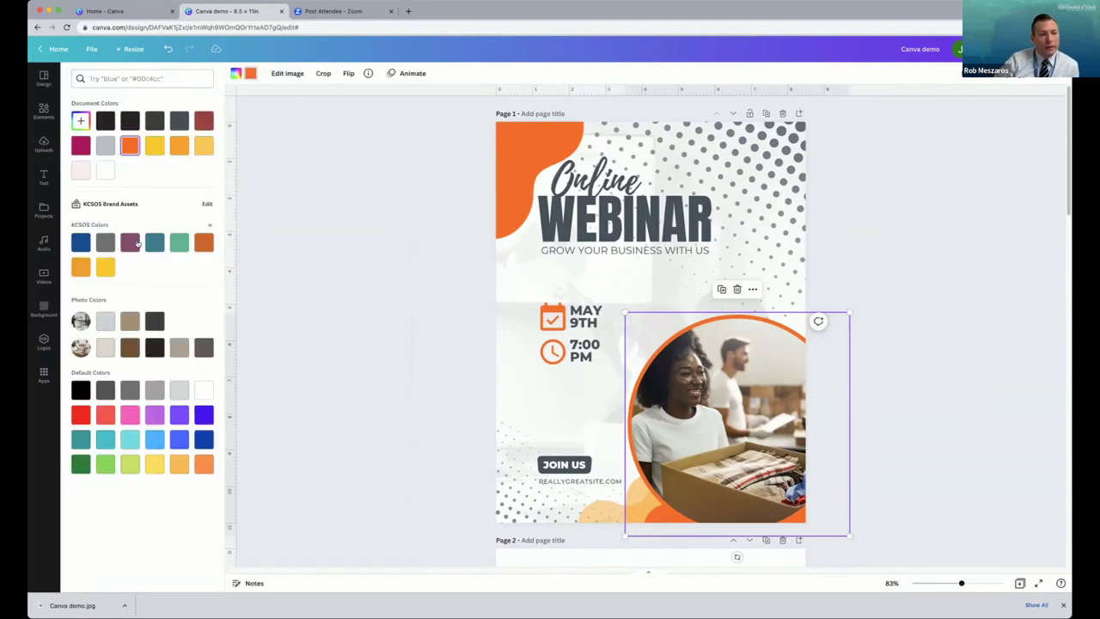
{"action": "left_click", "coordinate": [154, 243]}
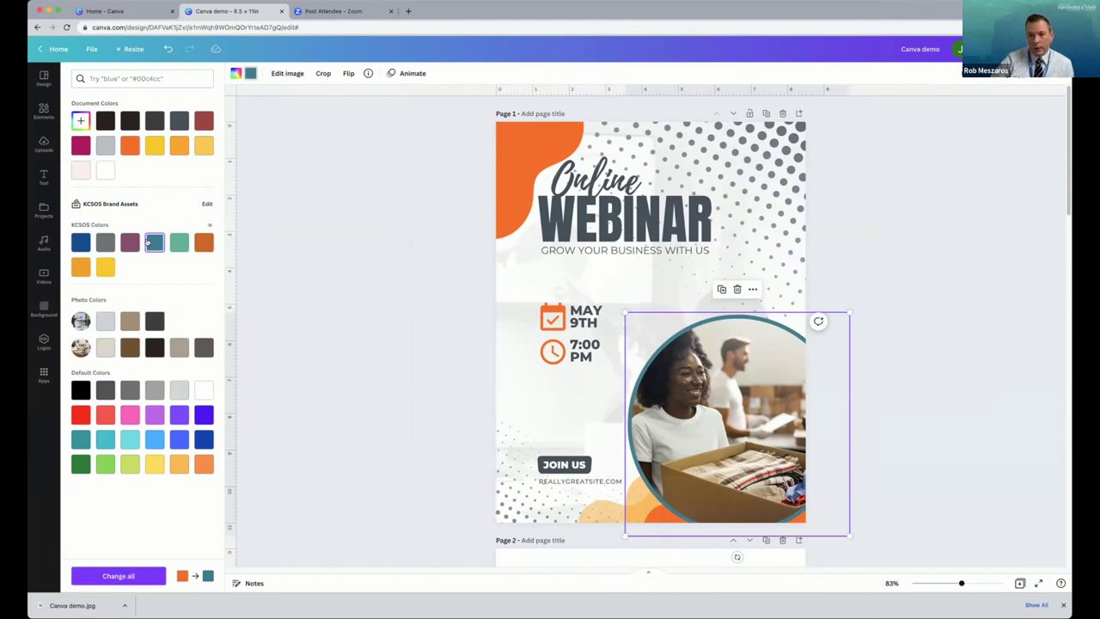
{"action": "left_click", "coordinate": [129, 244]}
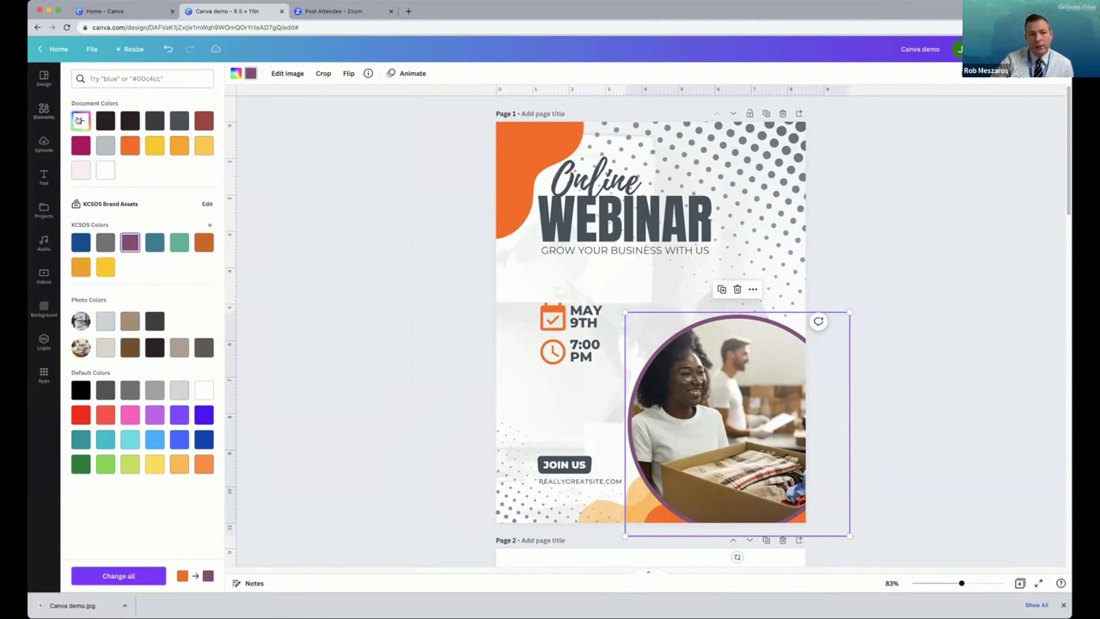
Give the round frame's border a custom light teal, #72CBB9, and deselect the frame.
{"action": "left_click", "coordinate": [80, 121]}
{"action": "left_click_drag", "start_coordinate": [132, 163], "coordinate": [146, 154]}
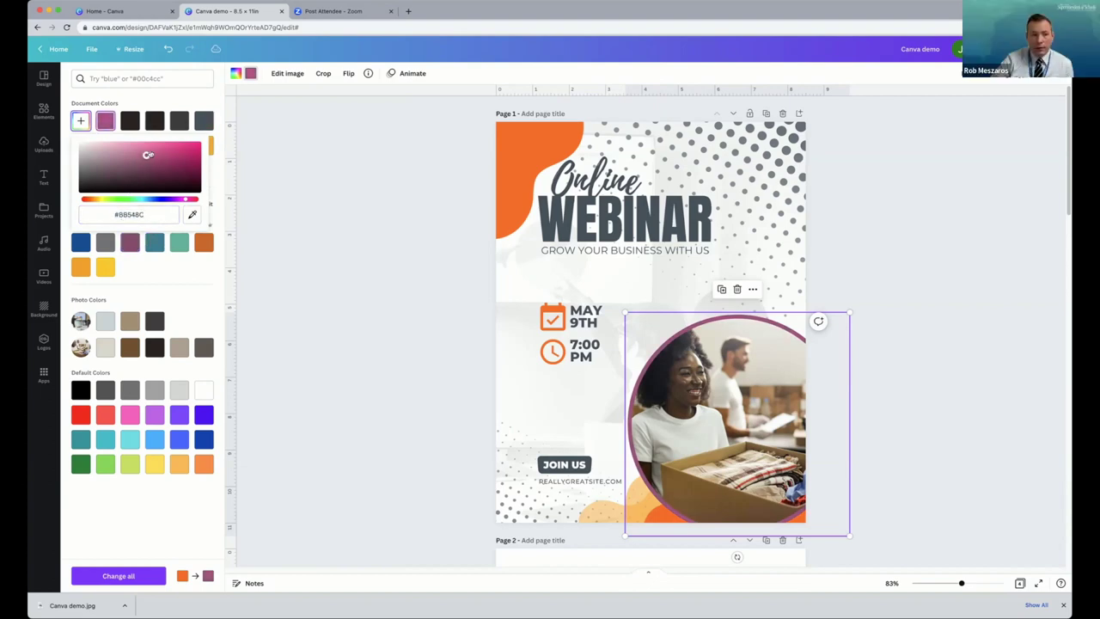
{"action": "left_click_drag", "start_coordinate": [150, 198], "coordinate": [137, 198]}
{"action": "mouse_move", "coordinate": [146, 157]}
{"action": "left_mouse_down"}
{"action": "mouse_move", "coordinate": [182, 155]}
{"action": "mouse_move", "coordinate": [164, 170]}
{"action": "mouse_move", "coordinate": [131, 153]}
{"action": "left_mouse_up"}
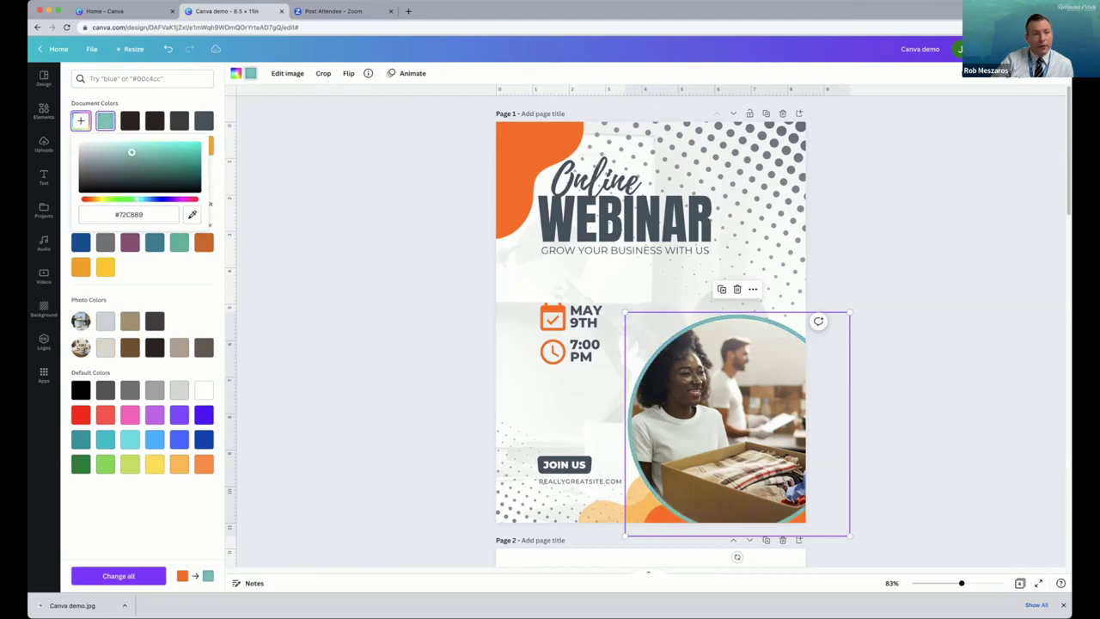
{"action": "key", "text": "Escape"}
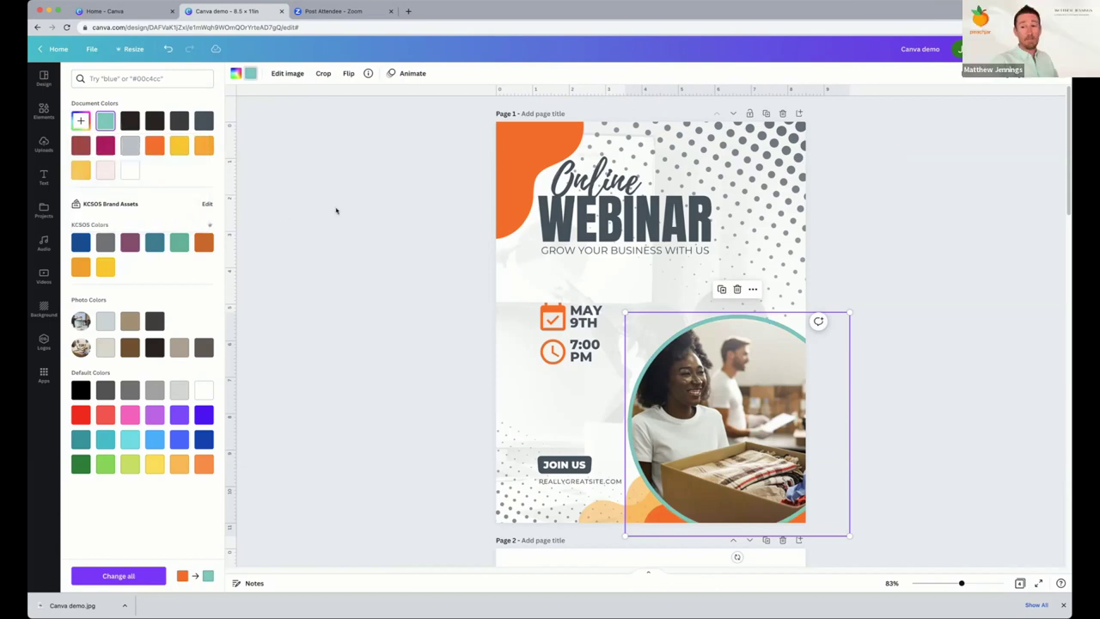
{"action": "key", "text": "Escape"}
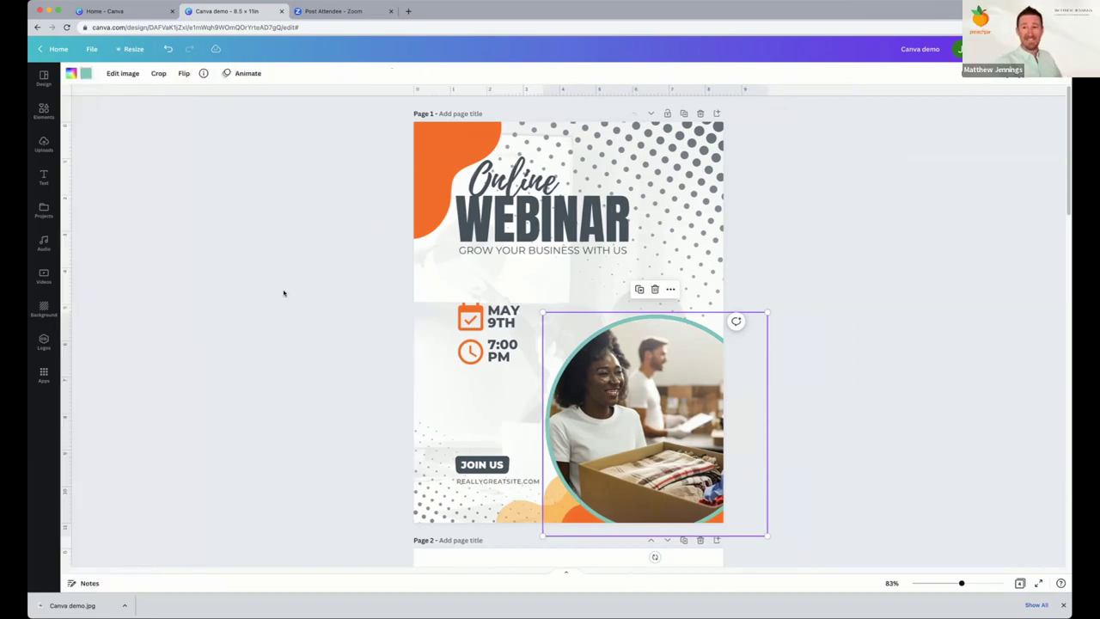
{"action": "key", "text": "Escape"}
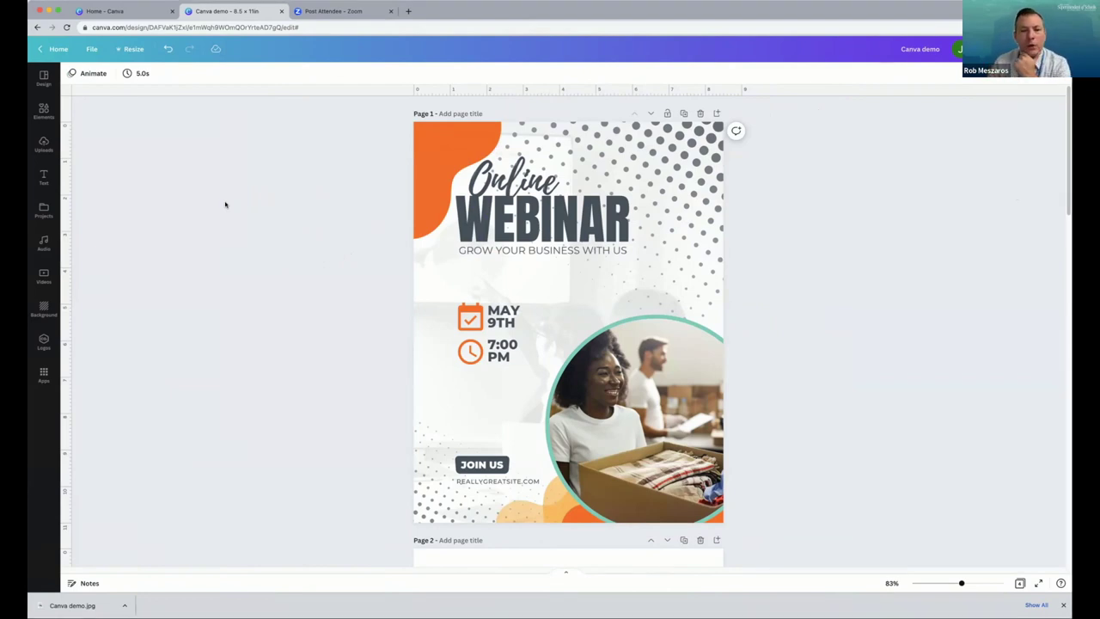
Delete the webinar flyer page and search the templates for "Food Flyer".
{"action": "left_click", "coordinate": [43, 77]}
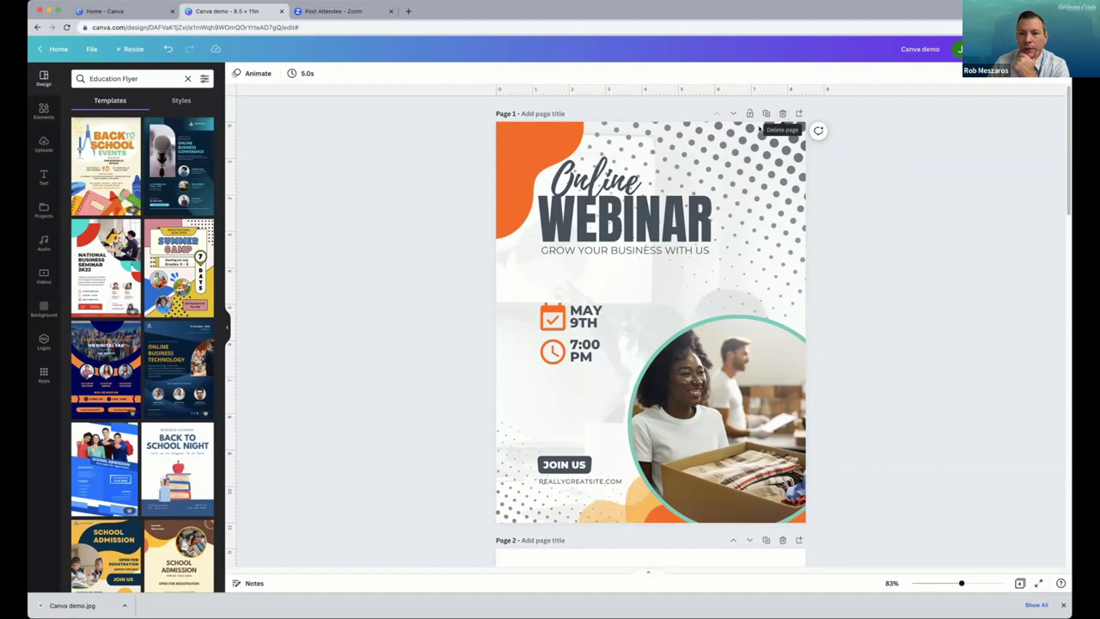
{"action": "left_click", "coordinate": [782, 114]}
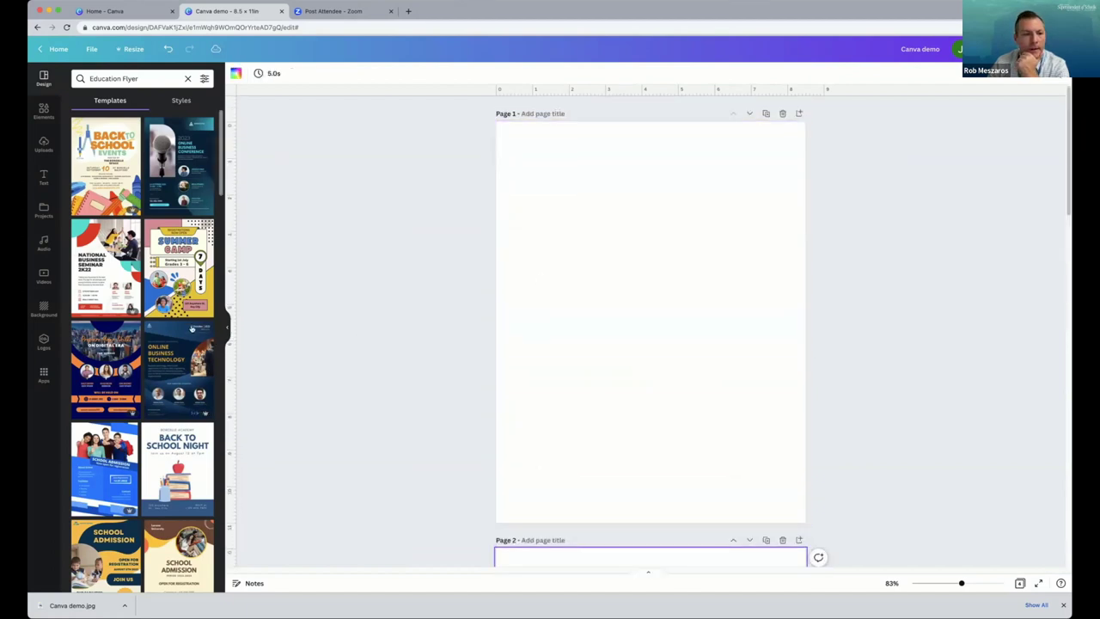
{"action": "left_click", "coordinate": [160, 76]}
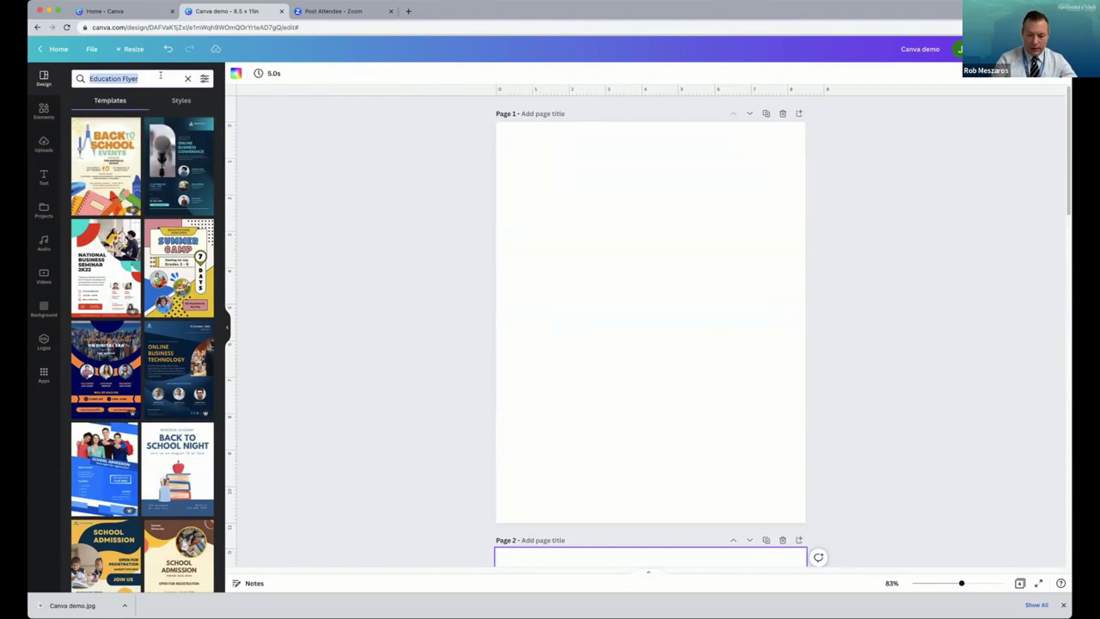
{"action": "key", "text": "BackSpace"}
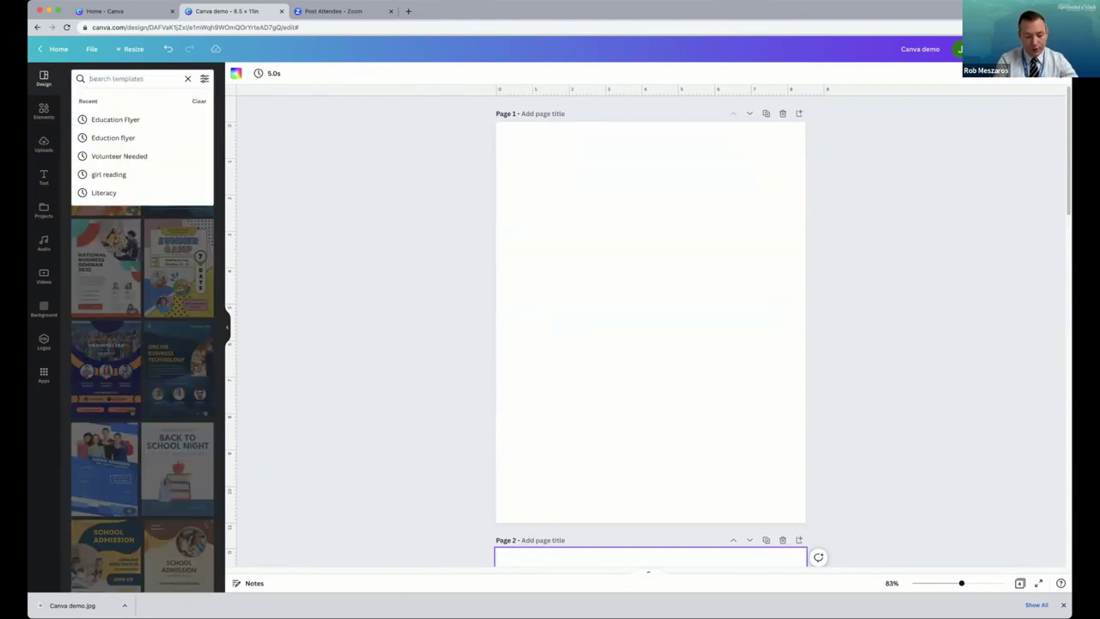
{"action": "type", "text": "Food Flyer"}
{"action": "key", "text": "Return"}
Apply the beige Grand Opening noodle template from the food flyer results to the blank first page.
{"action": "scroll", "coordinate": [132, 292], "scroll_direction": "down", "scroll_amount": 5}
{"action": "scroll", "coordinate": [132, 291], "scroll_direction": "down", "scroll_amount": 5}
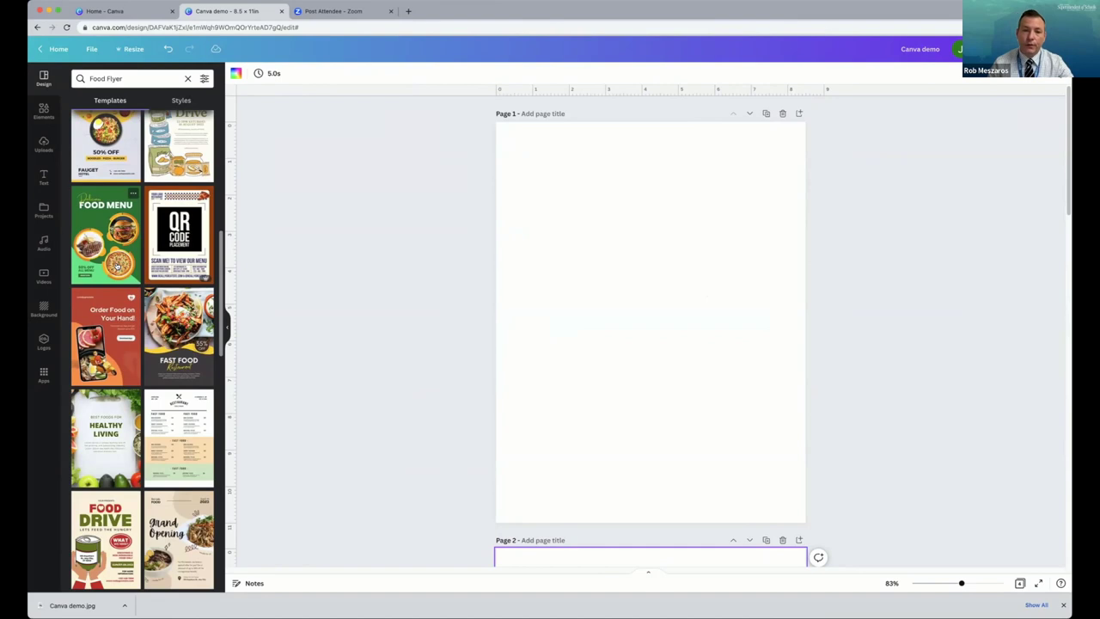
{"action": "scroll", "coordinate": [118, 267], "scroll_direction": "down", "scroll_amount": 6}
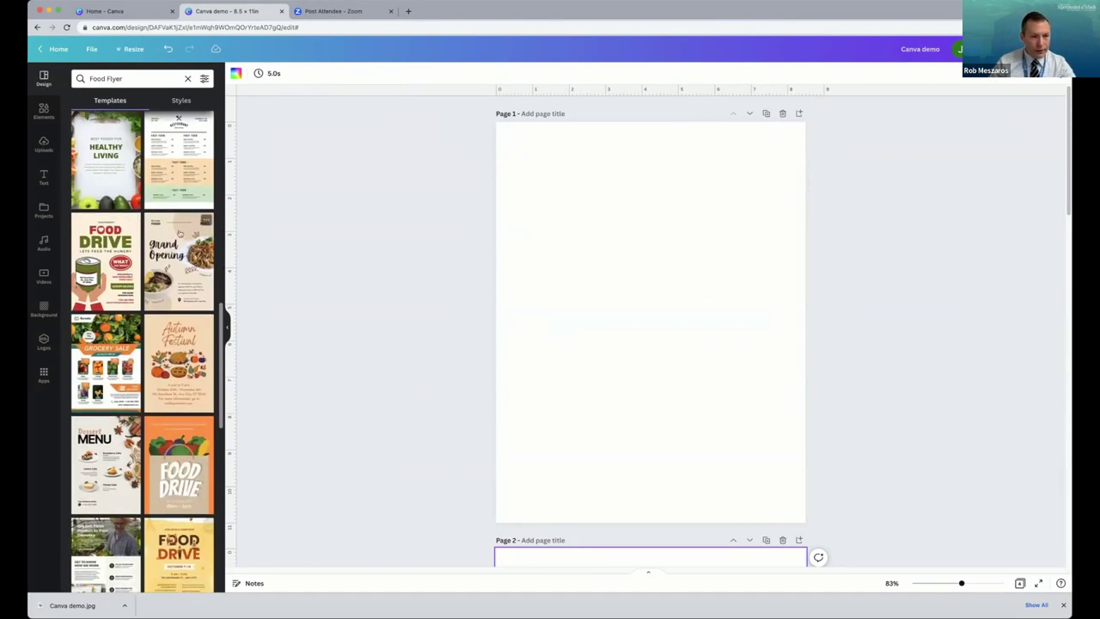
{"action": "left_click", "coordinate": [179, 233]}
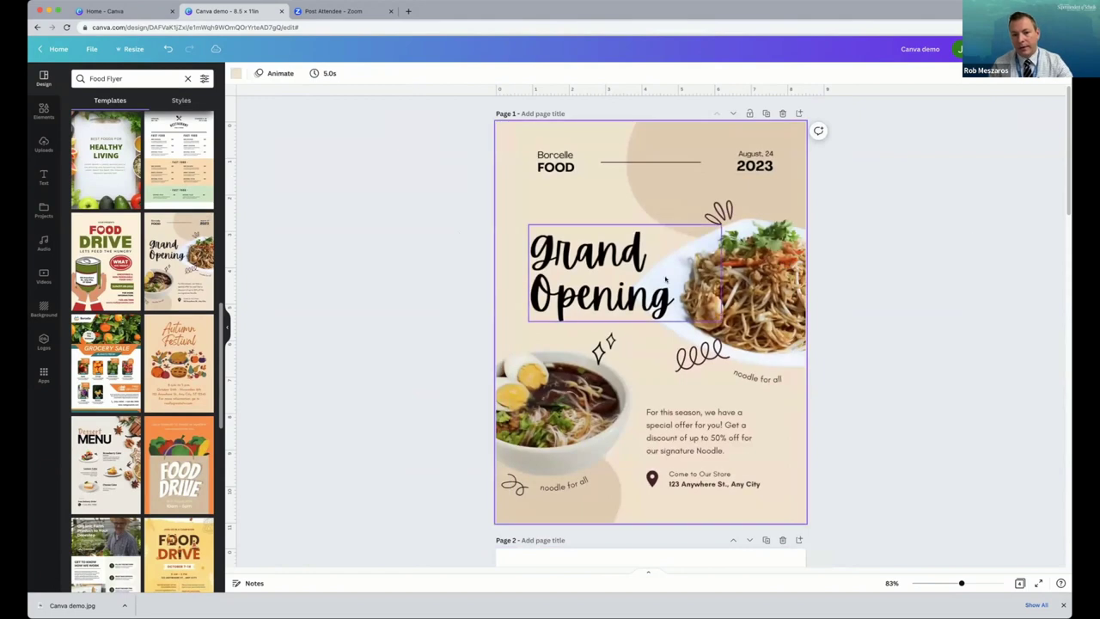
Try repositioning the Grand Opening title, the soup bowl photo and the noodle plate photo on the flyer.
{"action": "left_click", "coordinate": [593, 267]}
{"action": "mouse_move", "coordinate": [595, 393]}
{"action": "left_mouse_down"}
{"action": "mouse_move", "coordinate": [585, 357]}
{"action": "mouse_move", "coordinate": [593, 392]}
{"action": "left_mouse_up"}
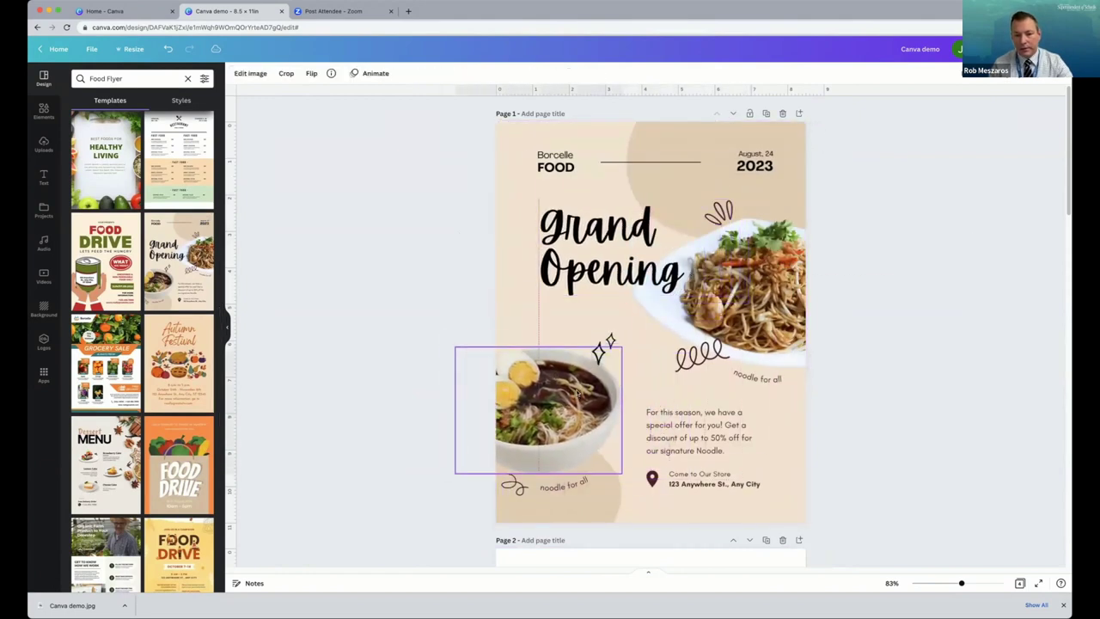
{"action": "left_click_drag", "start_coordinate": [749, 277], "coordinate": [724, 264]}
Delete the flyer's header items: the August 24, 2023 date, the horizontal line and the Borcelle FOOD text.
{"action": "left_click", "coordinate": [755, 164]}
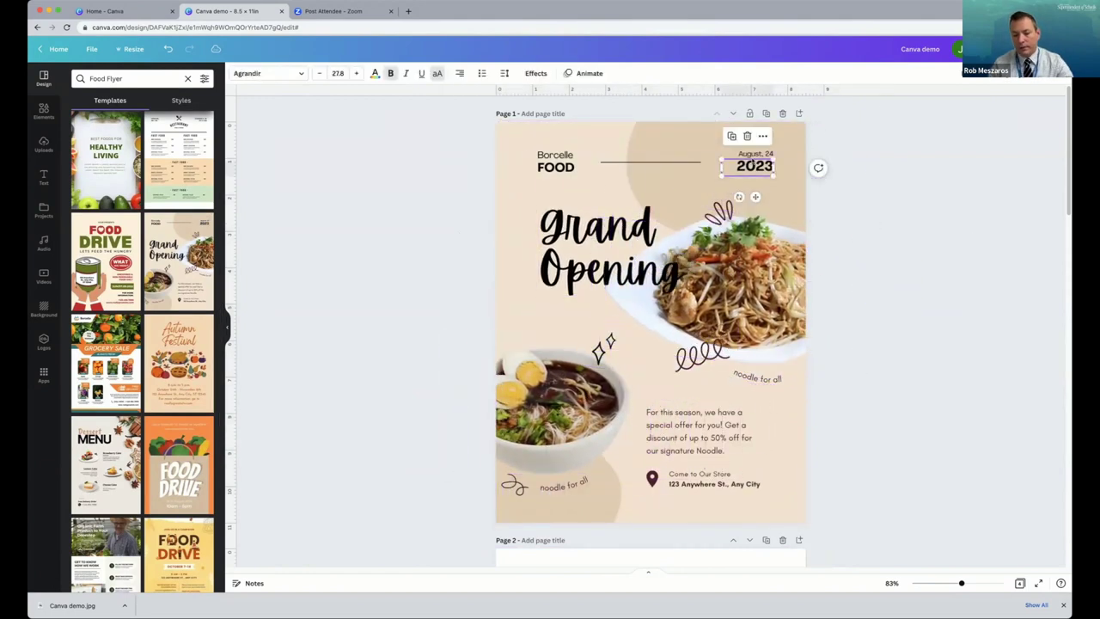
{"action": "left_click", "coordinate": [624, 170]}
{"action": "left_click", "coordinate": [623, 170]}
{"action": "key", "text": "Delete"}
{"action": "left_click", "coordinate": [613, 160]}
{"action": "key", "text": "Delete"}
{"action": "left_click", "coordinate": [612, 161]}
{"action": "key", "text": "Delete"}
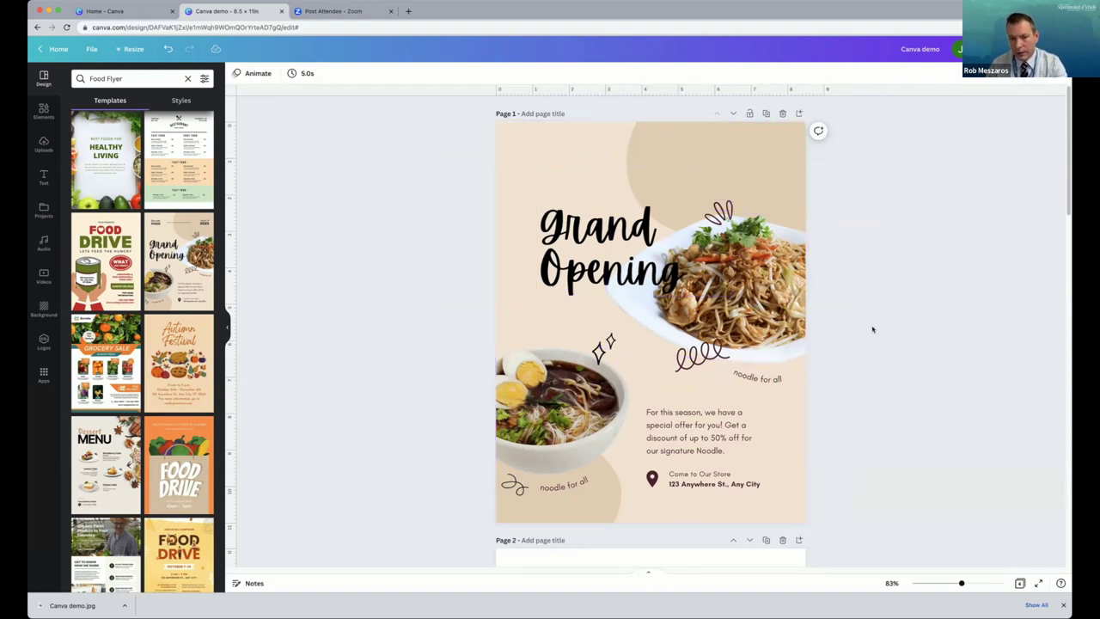
Delete the noodle plate, the Grand Opening title, the soup bowl, the sparkles, and the lower caption and squiggle.
{"action": "left_click", "coordinate": [756, 275]}
{"action": "key", "text": "Delete"}
{"action": "left_click", "coordinate": [611, 249]}
{"action": "key", "text": "Delete"}
{"action": "left_click", "coordinate": [558, 404]}
{"action": "key", "text": "Delete"}
{"action": "left_click", "coordinate": [600, 352]}
{"action": "key", "text": "Delete"}
{"action": "left_click", "coordinate": [564, 485]}
{"action": "key", "text": "Delete"}
{"action": "left_click", "coordinate": [514, 485]}
{"action": "key", "text": "Delete"}
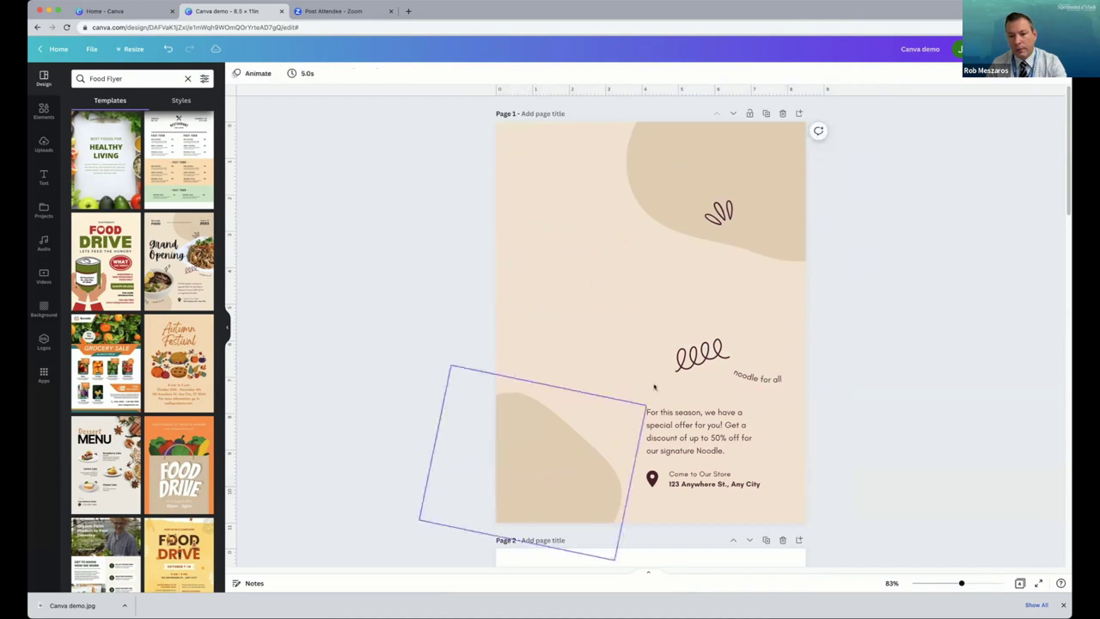
Delete the remaining doodles, caption, offer paragraph, store address and location pin, keeping only the two tan background shapes.
{"action": "left_click", "coordinate": [719, 213]}
{"action": "key", "text": "Delete"}
{"action": "left_click", "coordinate": [702, 355]}
{"action": "key", "text": "Delete"}
{"action": "left_click", "coordinate": [750, 369]}
{"action": "key", "text": "Delete"}
{"action": "left_click", "coordinate": [745, 406]}
{"action": "key", "text": "Delete"}
{"action": "left_click", "coordinate": [721, 472]}
{"action": "key", "text": "Delete"}
{"action": "left_click", "coordinate": [672, 484]}
{"action": "key", "text": "Delete"}
{"action": "left_click", "coordinate": [652, 478]}
{"action": "key", "text": "Delete"}
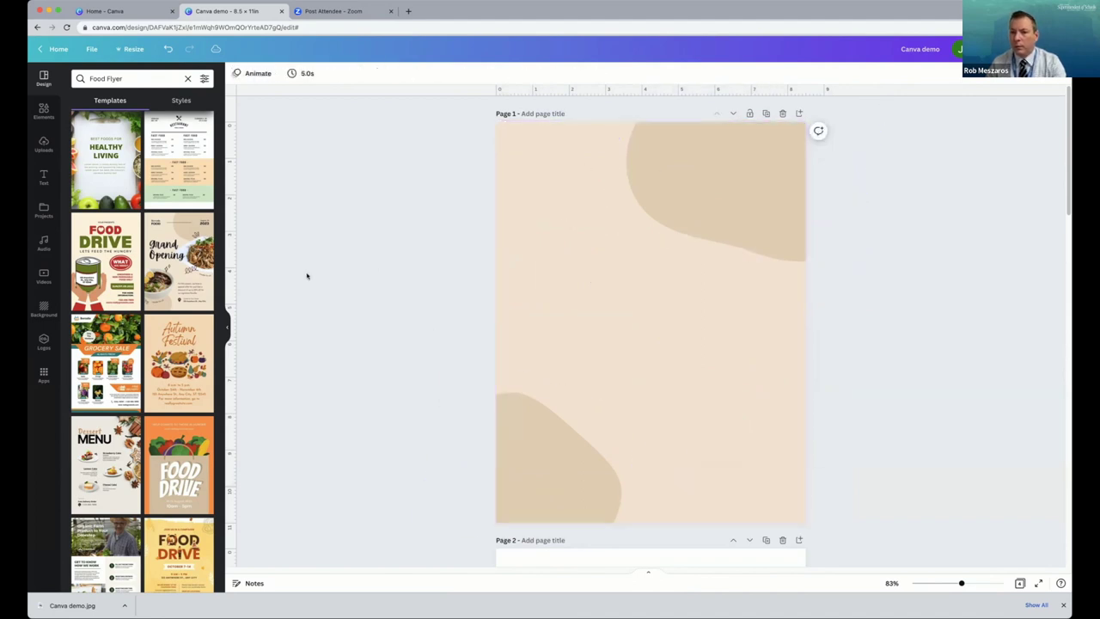
Move the upper tan shape farther into the page's upper-right corner and deselect it.
{"action": "left_click_drag", "start_coordinate": [678, 174], "coordinate": [733, 160]}
{"action": "left_click", "coordinate": [413, 223]}
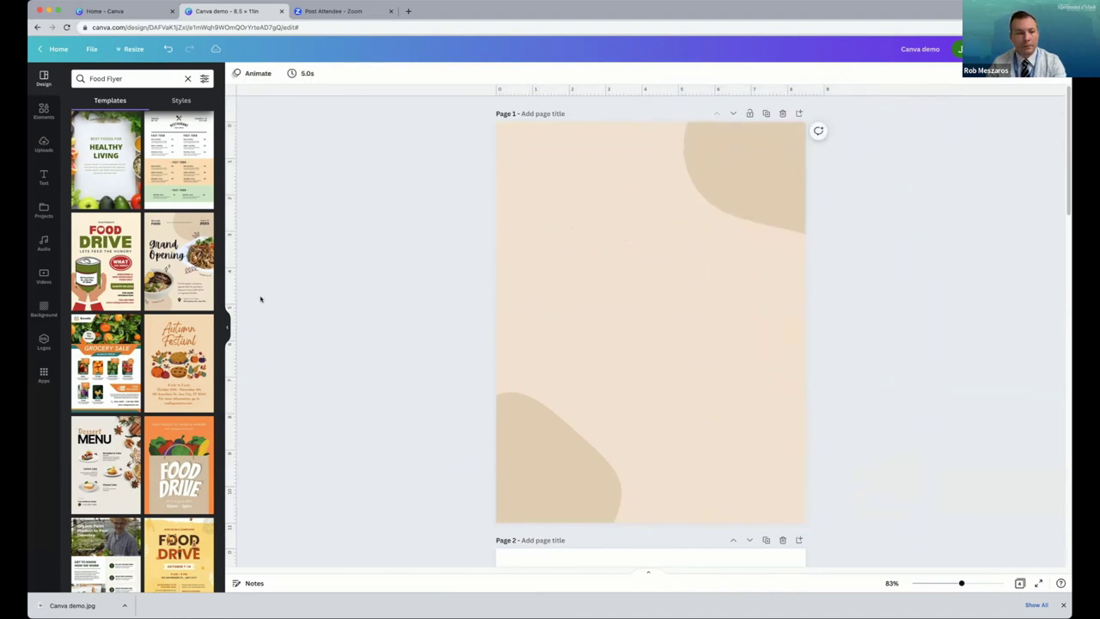
{"action": "left_click", "coordinate": [228, 324]}
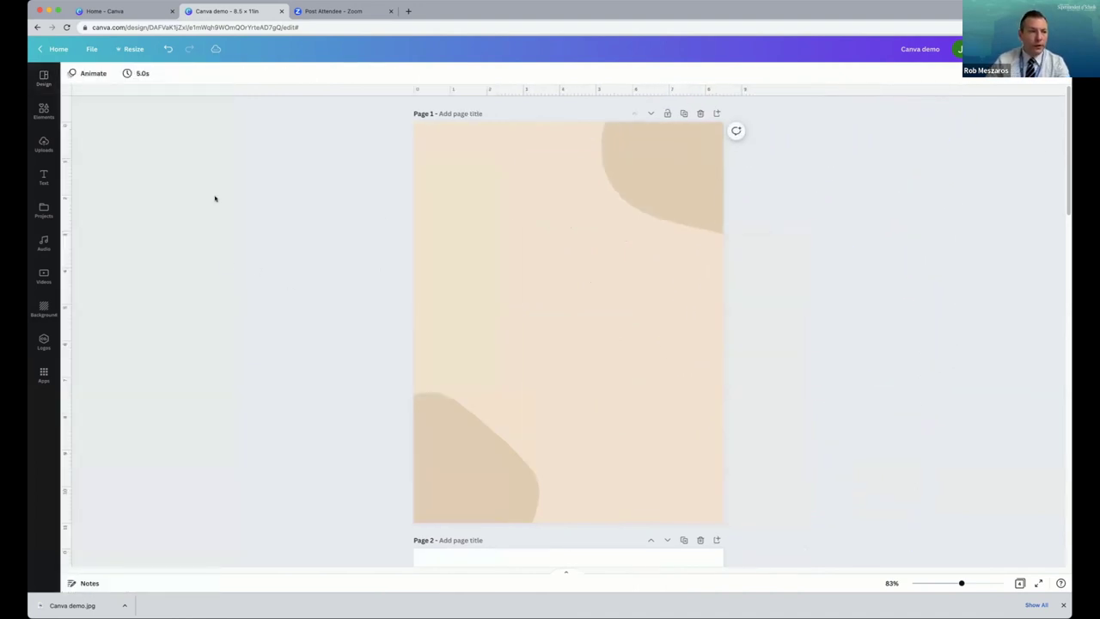
Browse the full collection of frames and add the wide rounded rectangle frame to the first page.
{"action": "left_click", "coordinate": [44, 112]}
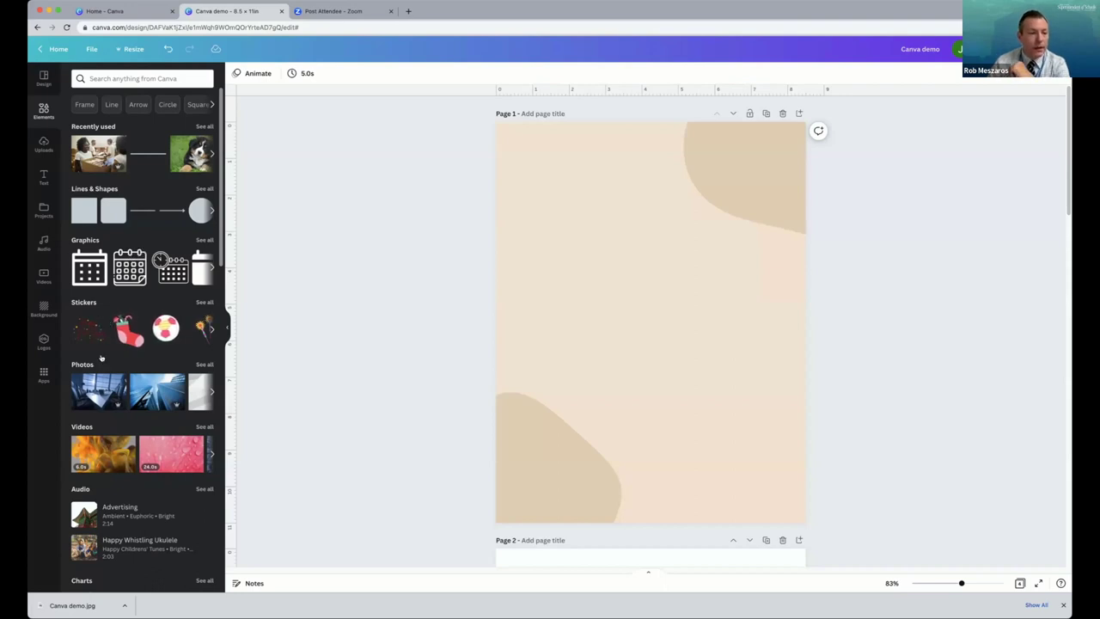
{"action": "scroll", "coordinate": [156, 408], "scroll_direction": "down", "scroll_amount": 5}
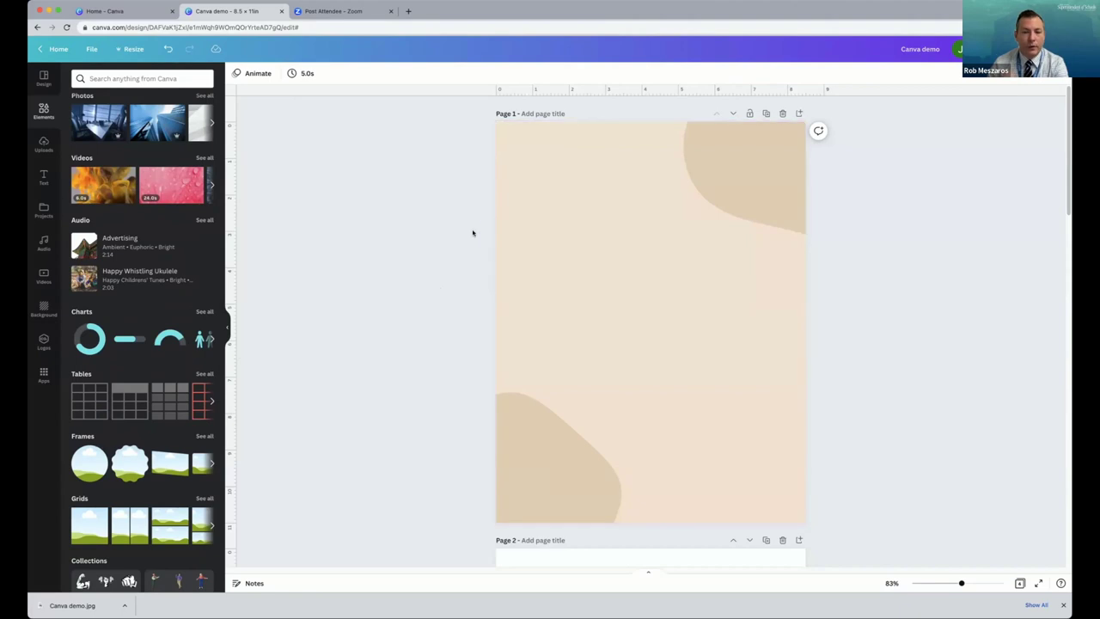
{"action": "scroll", "coordinate": [173, 486], "scroll_direction": "down", "scroll_amount": 1}
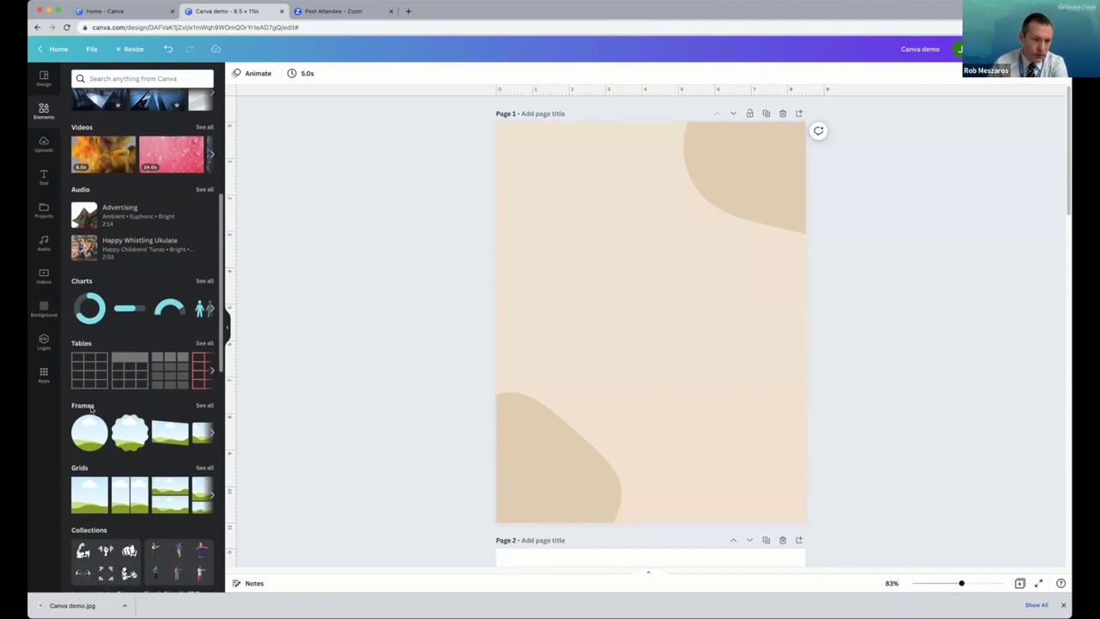
{"action": "left_click", "coordinate": [198, 407]}
{"action": "scroll", "coordinate": [187, 286], "scroll_direction": "down", "scroll_amount": 5}
{"action": "scroll", "coordinate": [238, 326], "scroll_direction": "down", "scroll_amount": 10}
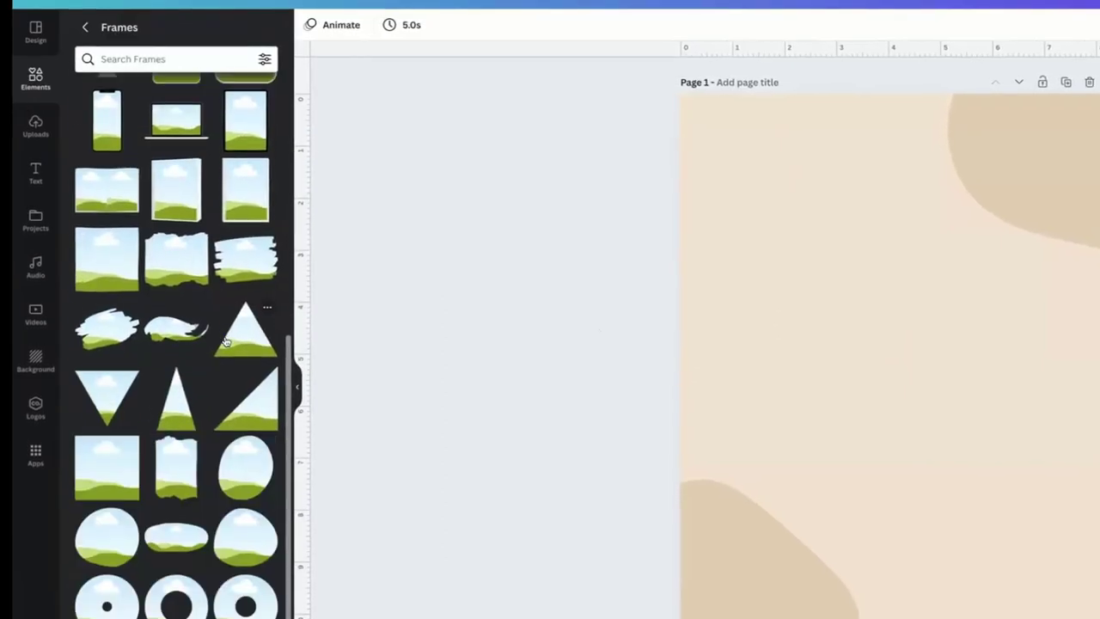
{"action": "scroll", "coordinate": [221, 344], "scroll_direction": "down", "scroll_amount": 2}
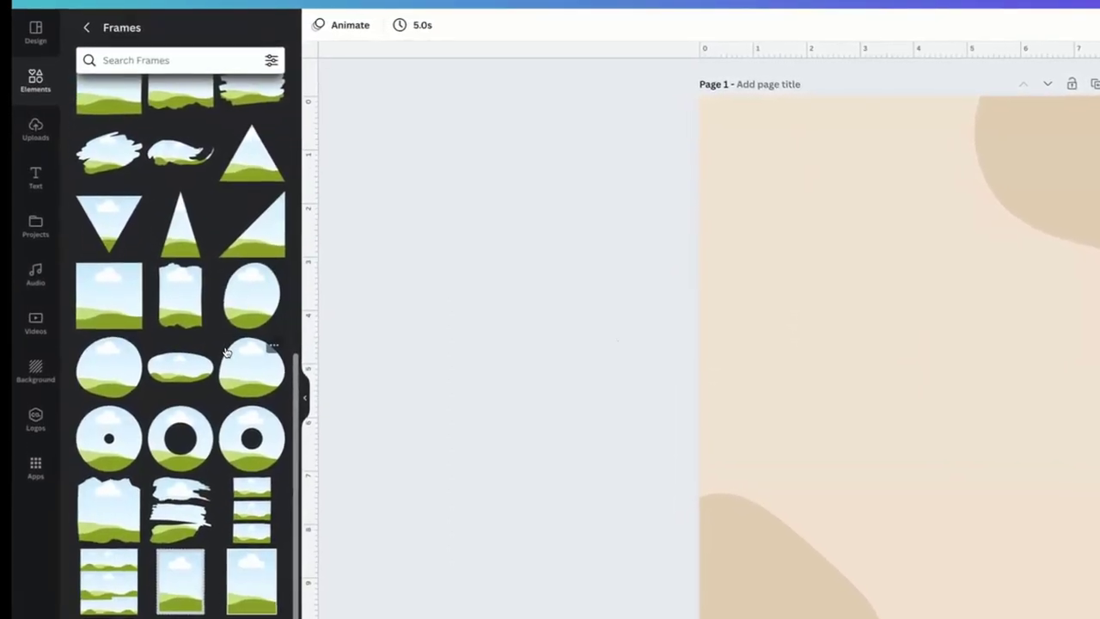
{"action": "scroll", "coordinate": [228, 354], "scroll_direction": "up", "scroll_amount": 10}
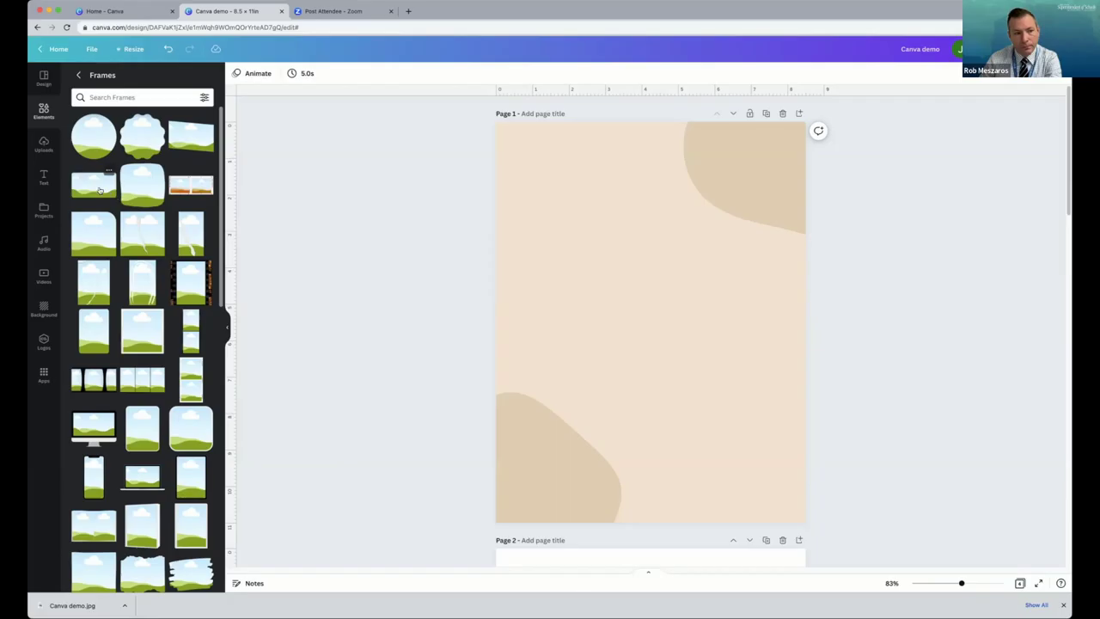
{"action": "left_click", "coordinate": [112, 212]}
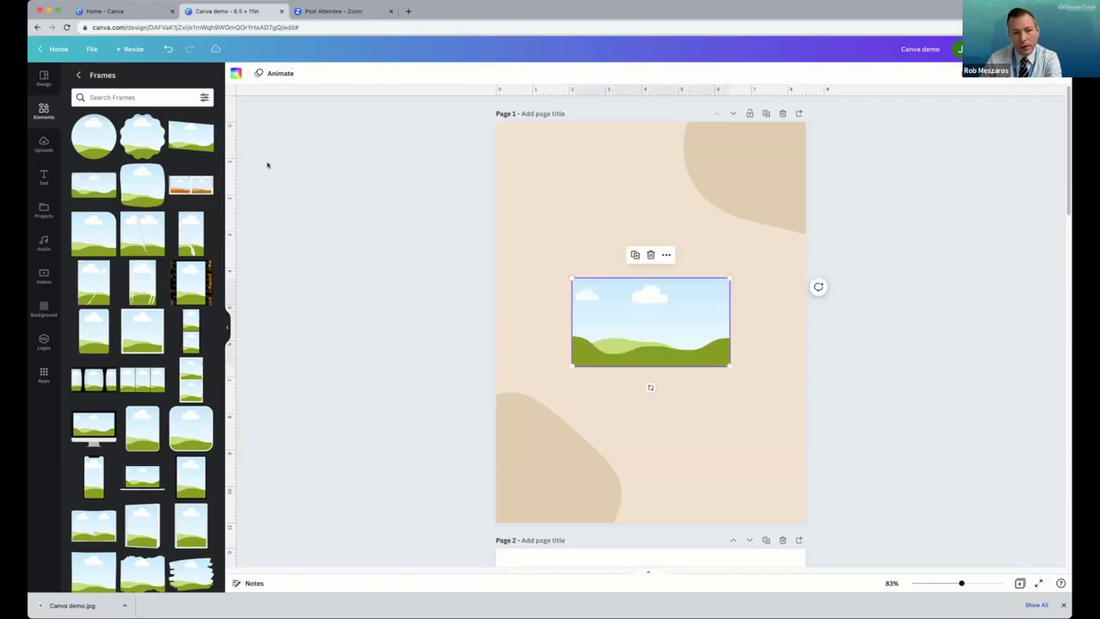
Move the frame to the upper part of the page and enlarge it to about 6.7 inches wide.
{"action": "left_click_drag", "start_coordinate": [625, 305], "coordinate": [628, 260]}
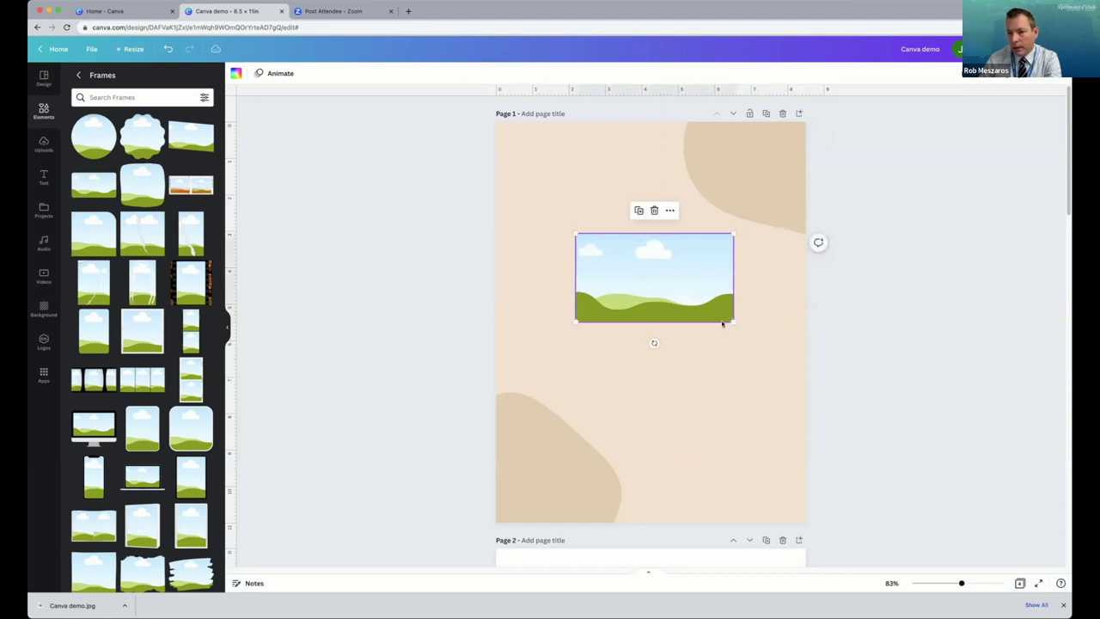
{"action": "left_click_drag", "start_coordinate": [734, 322], "coordinate": [691, 233]}
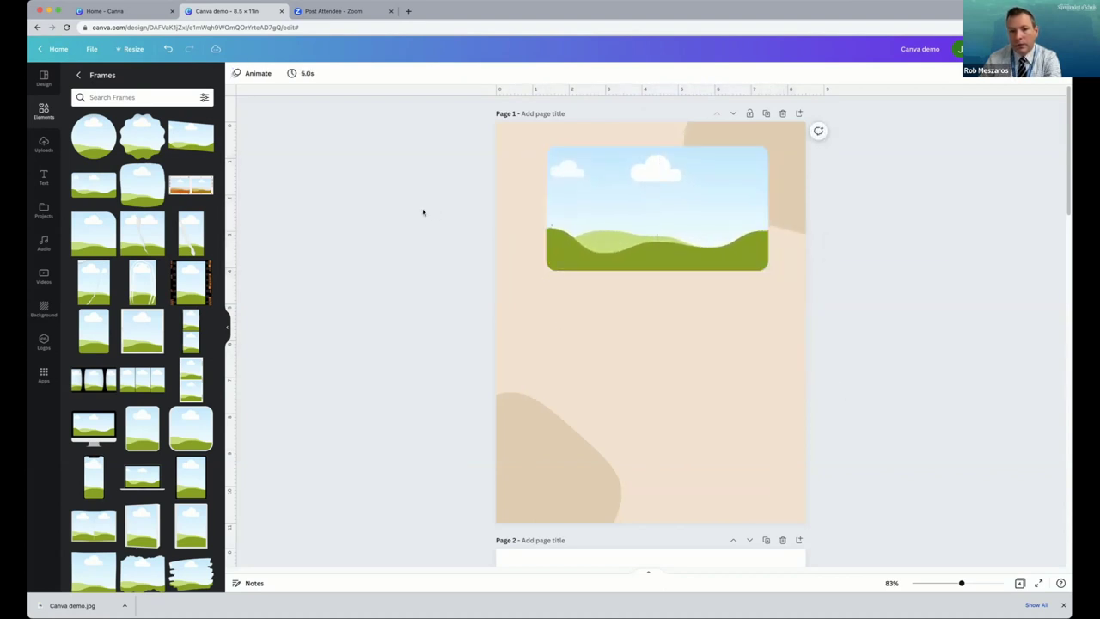
{"action": "left_click_drag", "start_coordinate": [632, 212], "coordinate": [625, 213]}
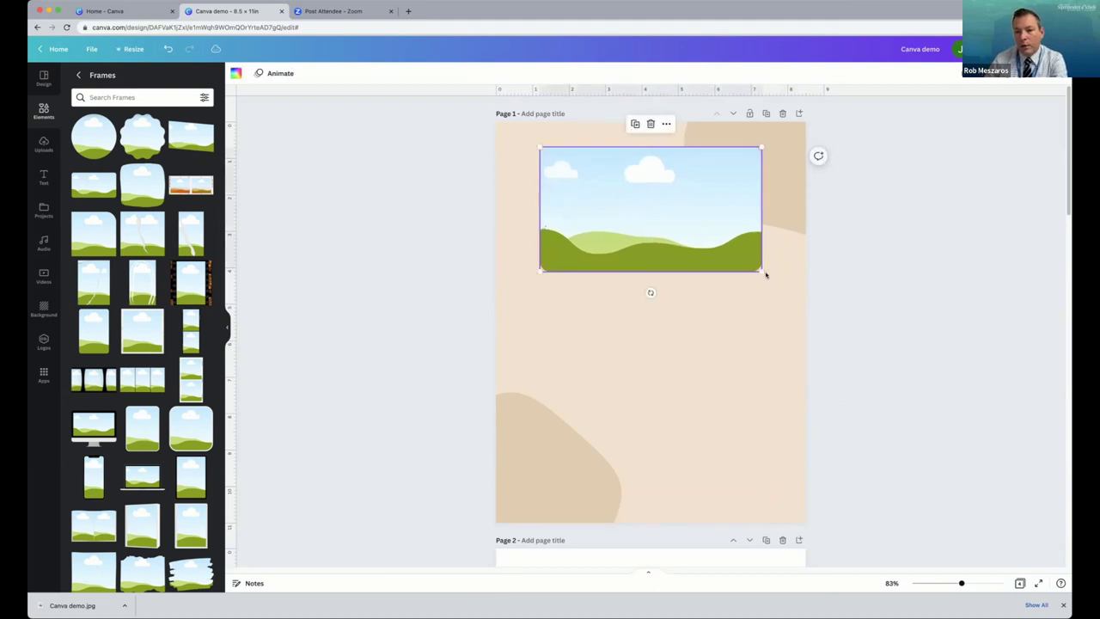
{"action": "left_click_drag", "start_coordinate": [764, 273], "coordinate": [783, 284]}
{"action": "left_click_drag", "start_coordinate": [712, 250], "coordinate": [707, 250]}
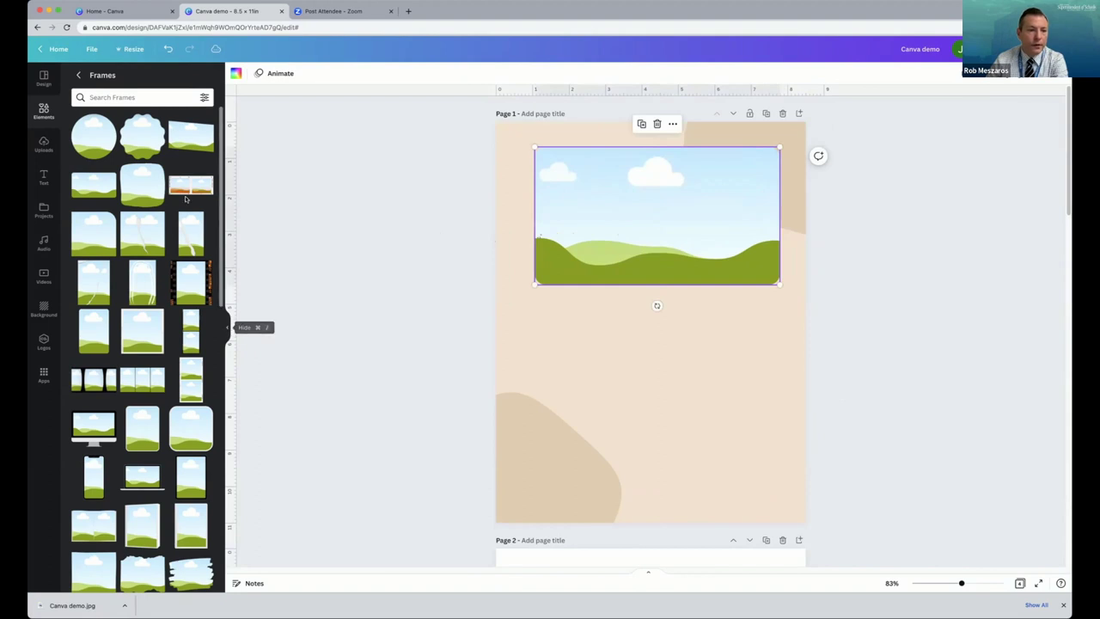
Search the stock photos in the elements library for "Kids Reading".
{"action": "left_click", "coordinate": [50, 122]}
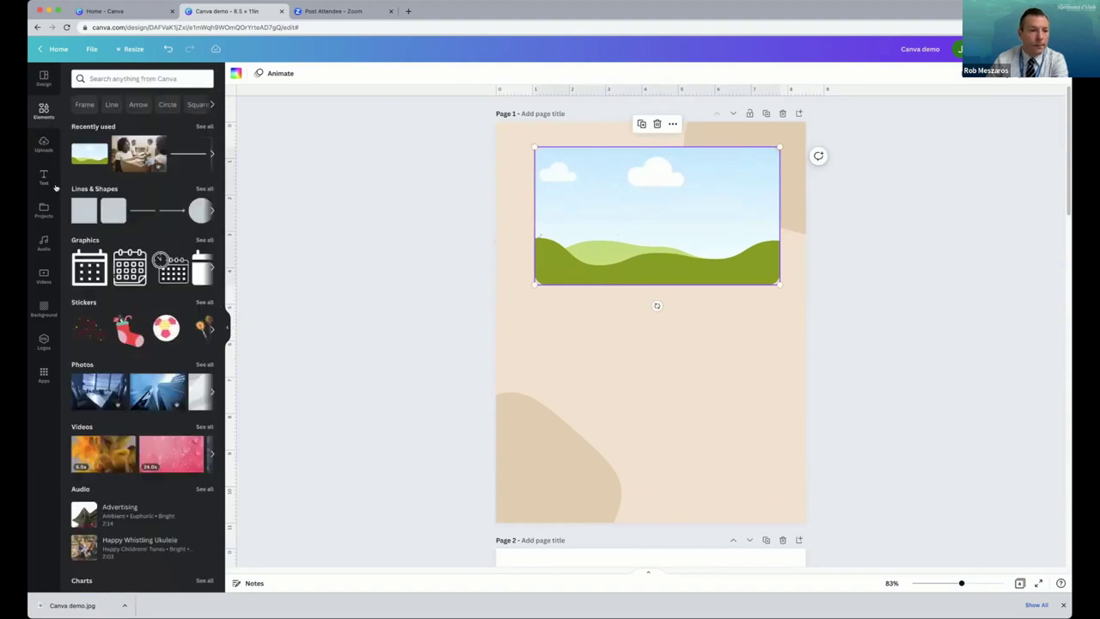
{"action": "left_click", "coordinate": [83, 366]}
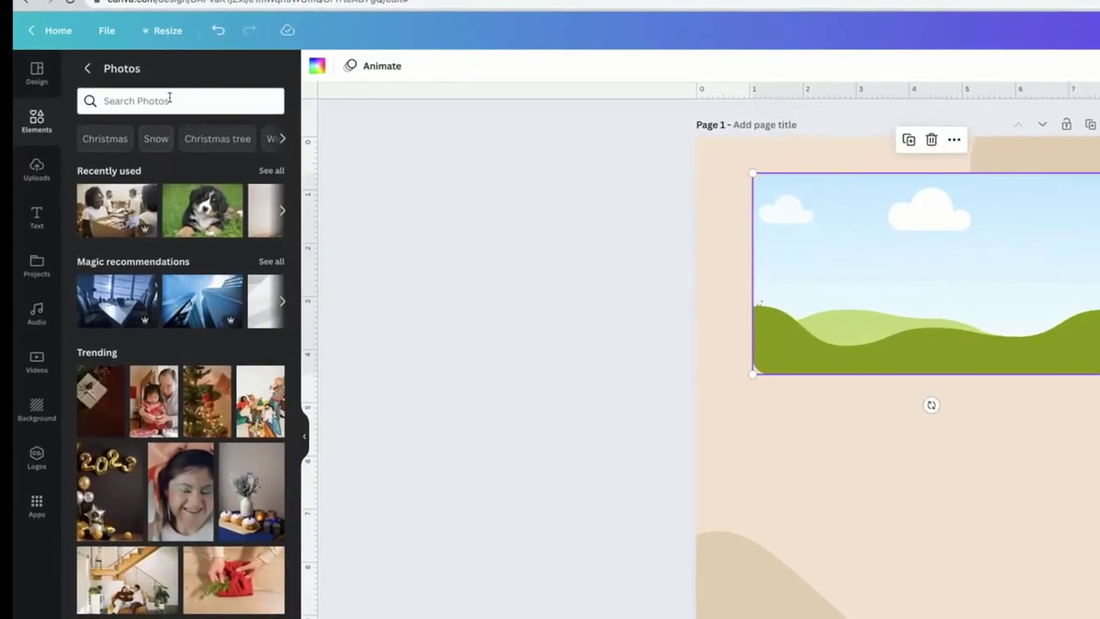
{"action": "left_click", "coordinate": [166, 98]}
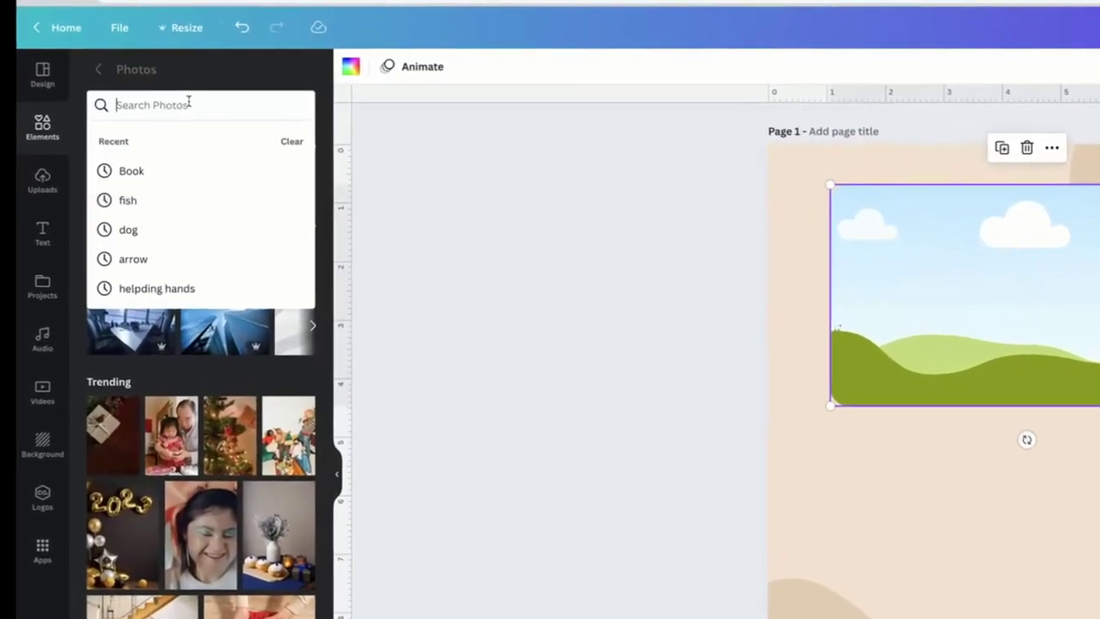
{"action": "type", "text": "Kids Re"}
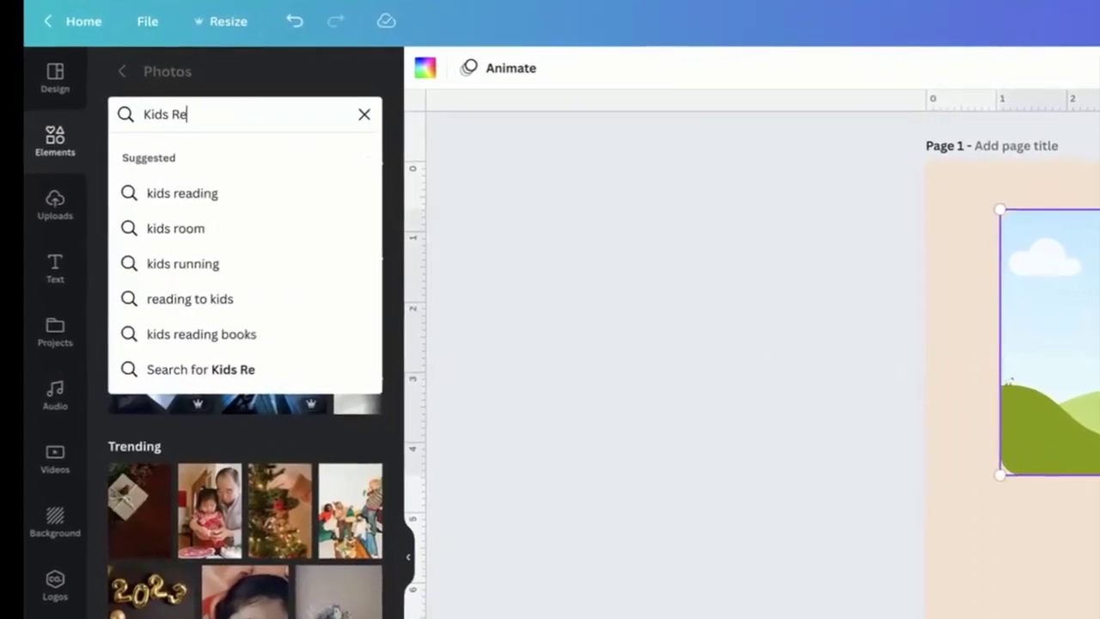
{"action": "type", "text": "ading"}
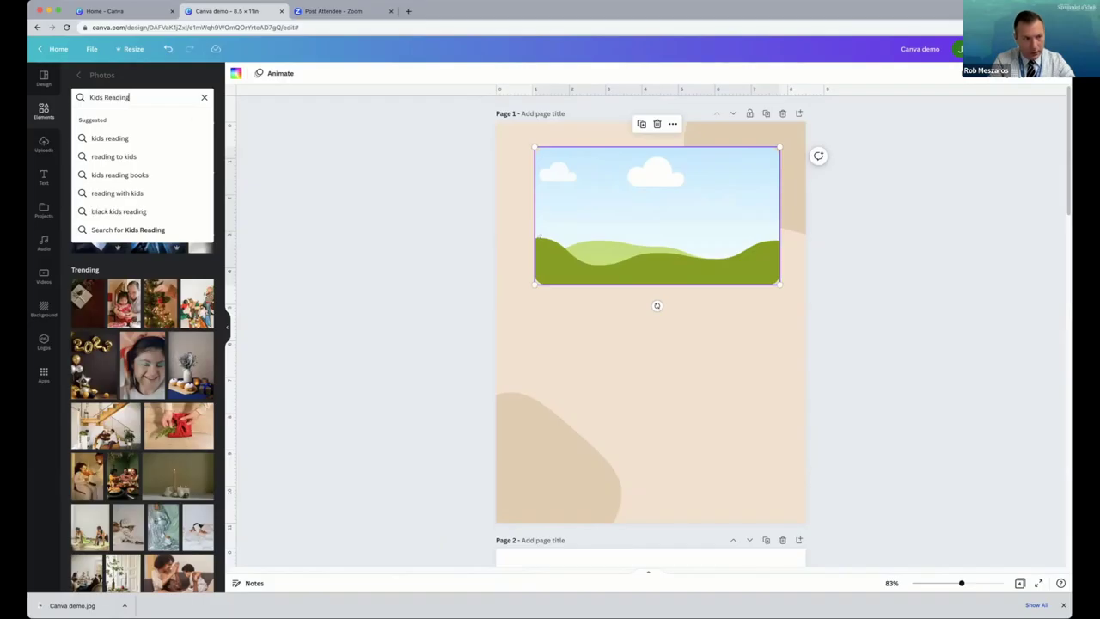
{"action": "key", "text": "Return"}
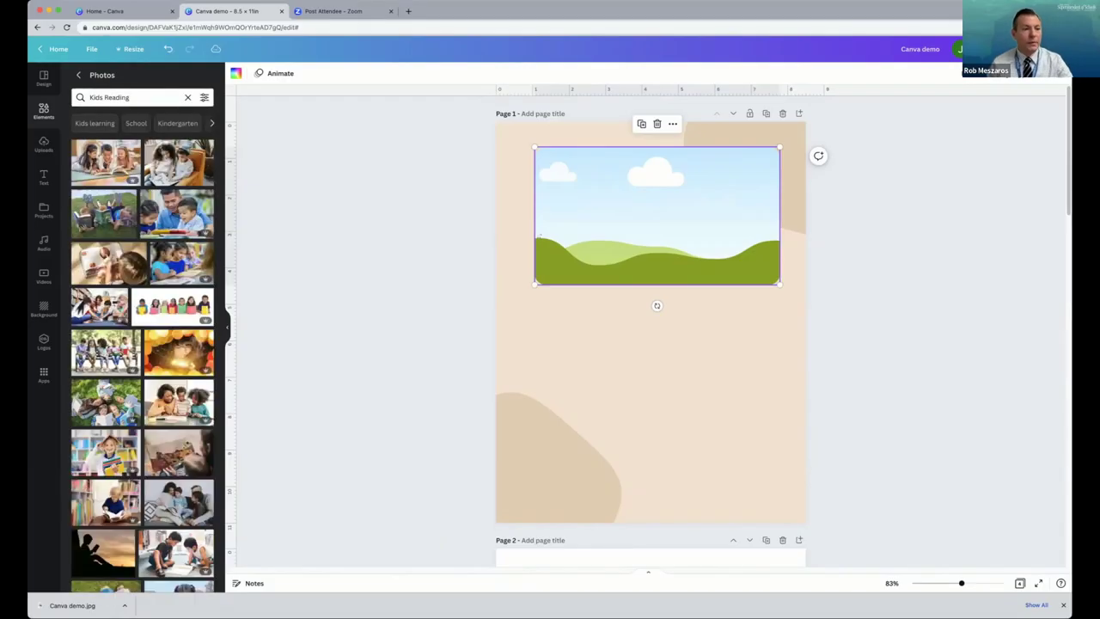
Look through the Kids Reading photos and filter them to show only free images.
{"action": "scroll", "coordinate": [135, 209], "scroll_direction": "down", "scroll_amount": 5}
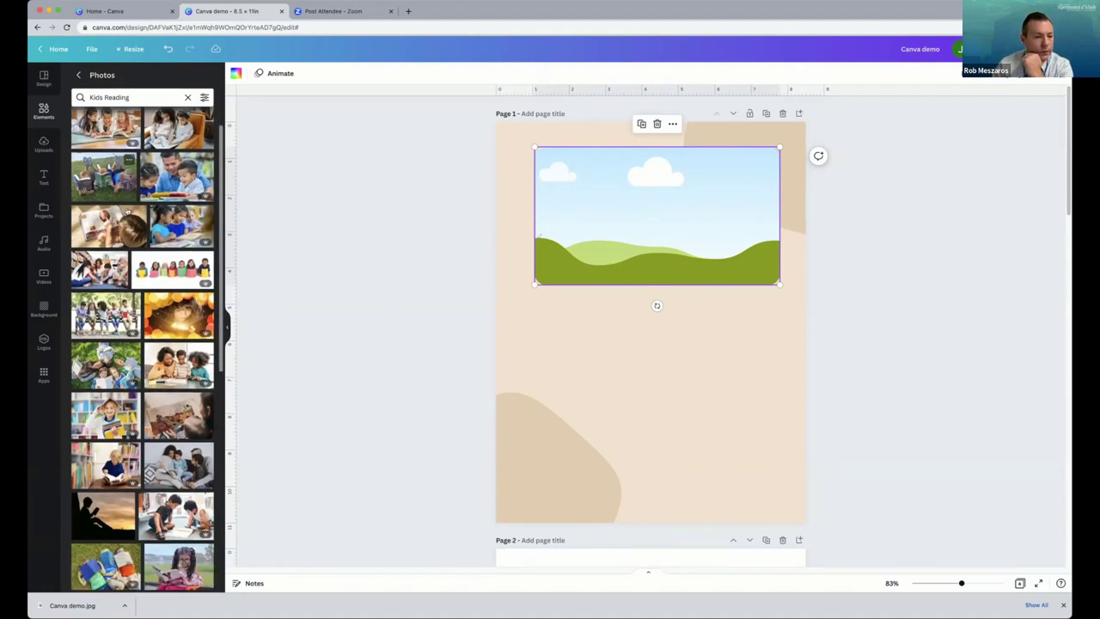
{"action": "scroll", "coordinate": [134, 209], "scroll_direction": "down", "scroll_amount": 4}
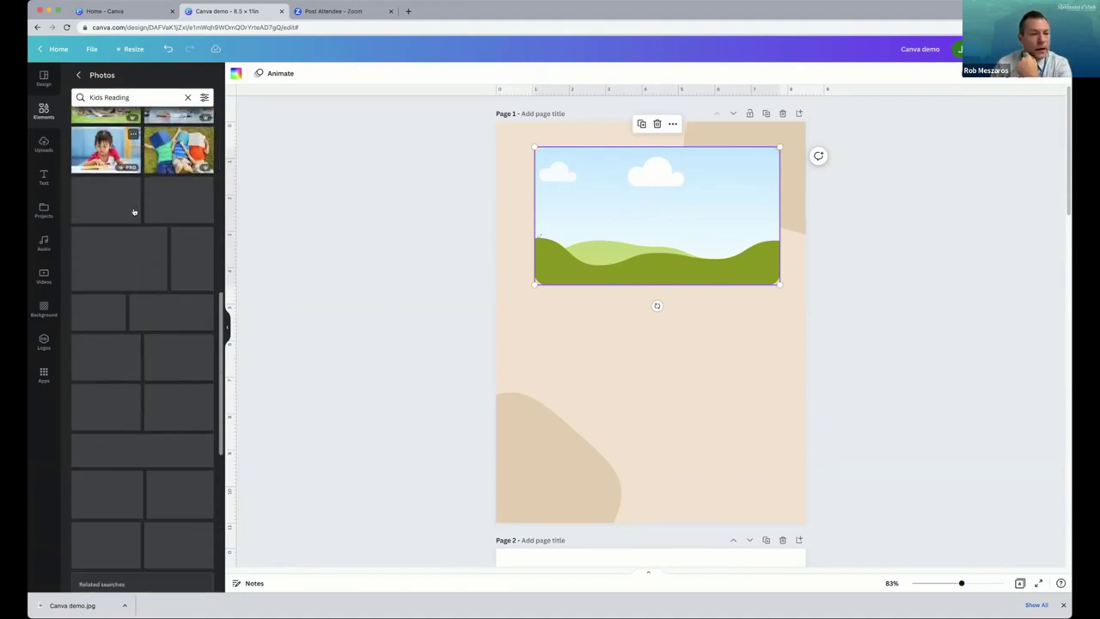
{"action": "scroll", "coordinate": [176, 218], "scroll_direction": "up", "scroll_amount": 10}
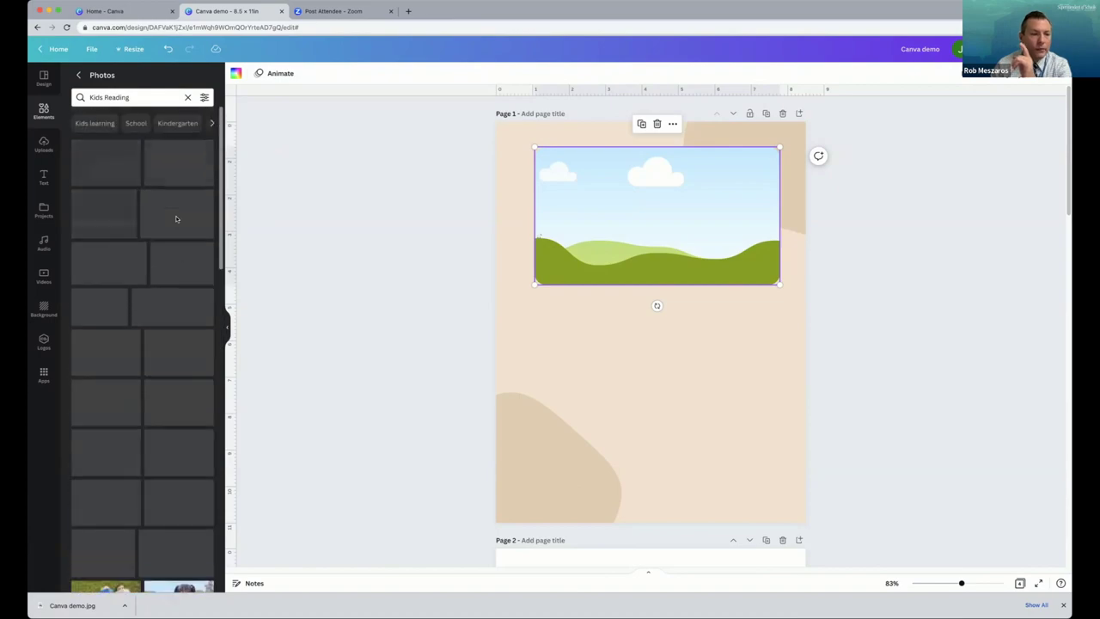
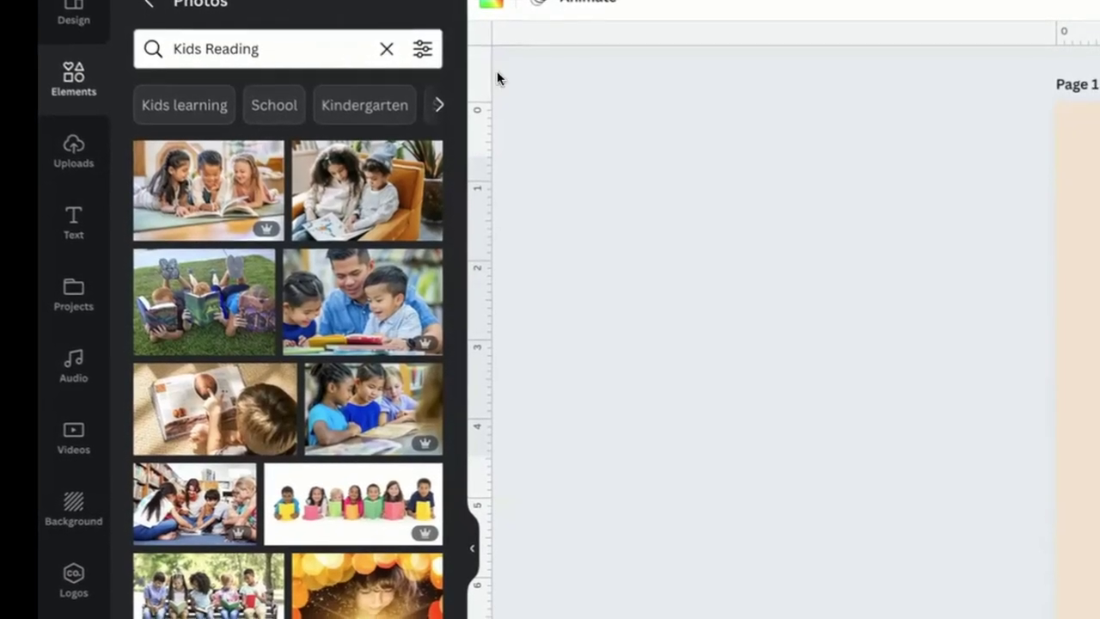
{"action": "left_click", "coordinate": [424, 47]}
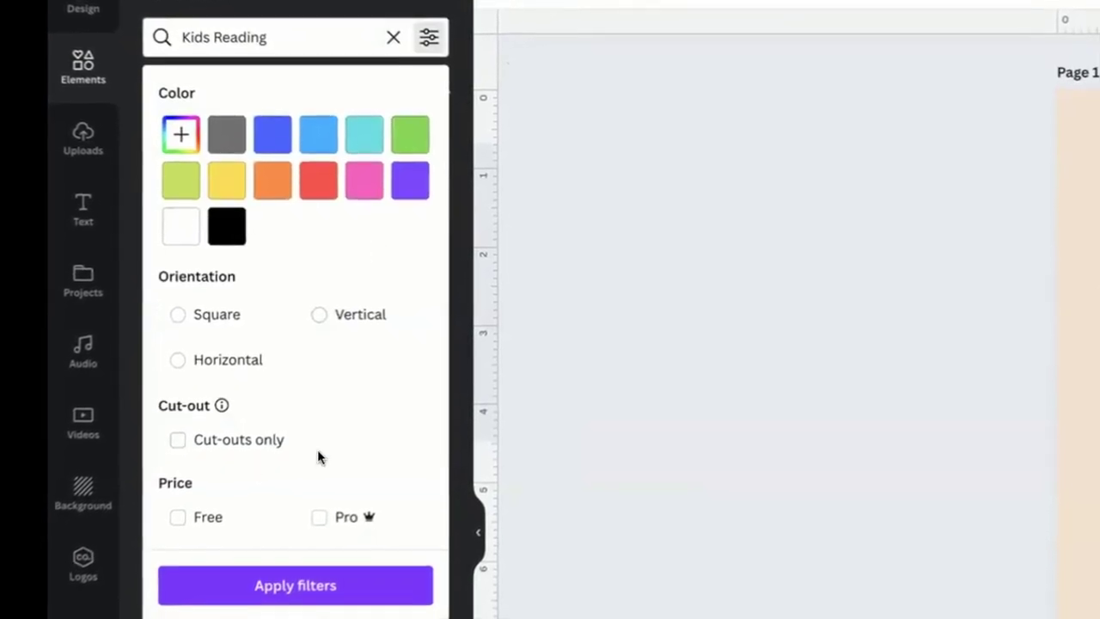
{"action": "left_click", "coordinate": [182, 523]}
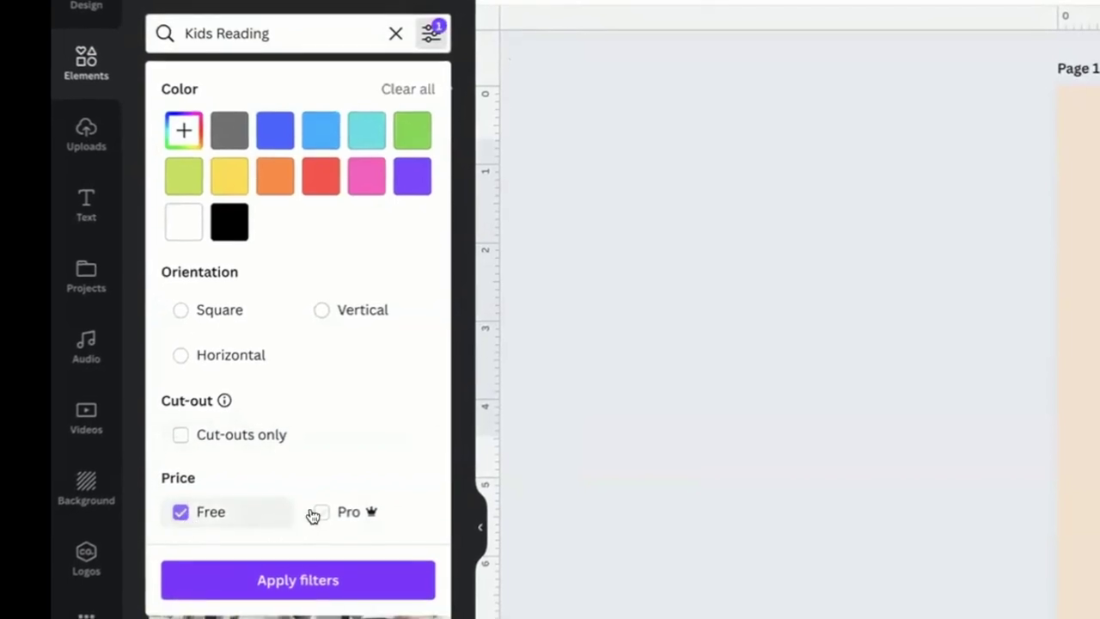
{"action": "left_click", "coordinate": [316, 575]}
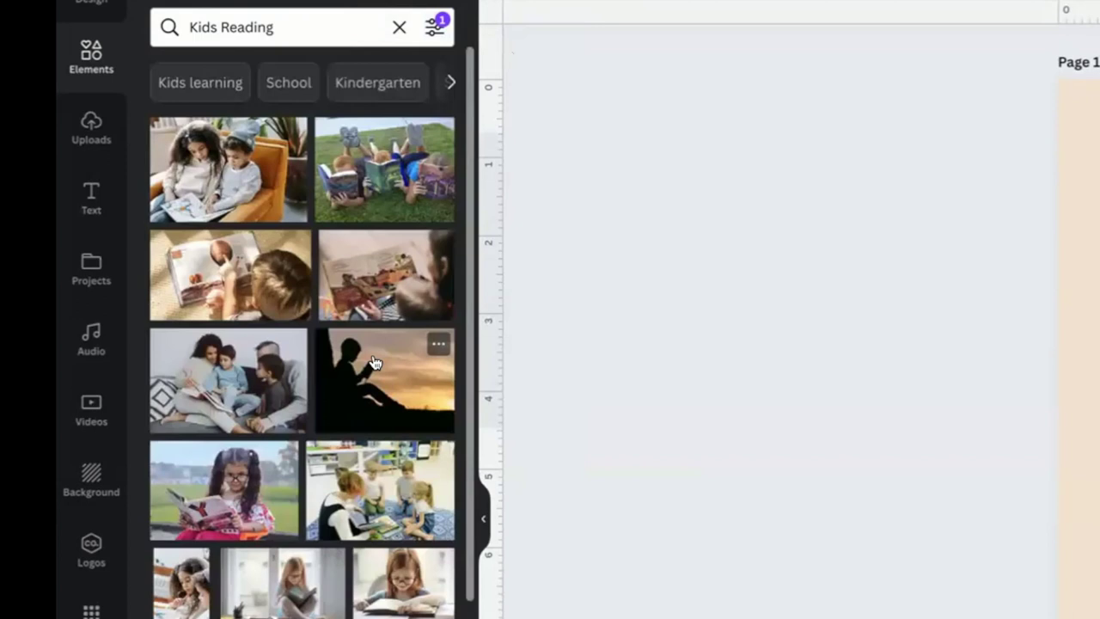
Fill the frame with the photo of three children lying on the grass reading books, and deselect it.
{"action": "scroll", "coordinate": [344, 430], "scroll_direction": "down", "scroll_amount": 8}
{"action": "scroll", "coordinate": [374, 352], "scroll_direction": "down", "scroll_amount": 5}
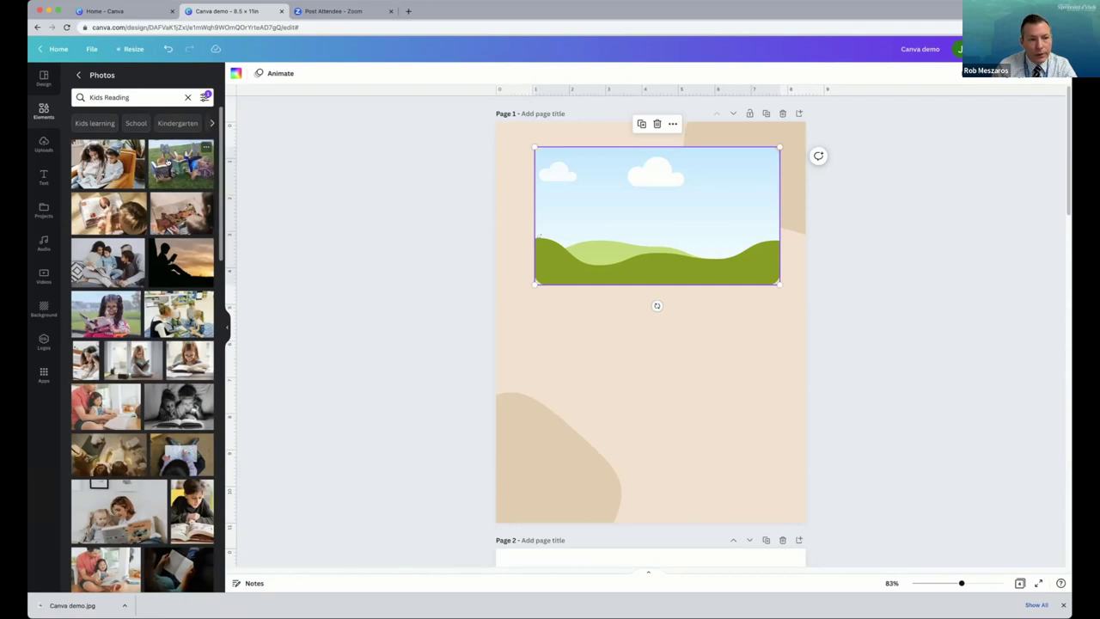
{"action": "left_click_drag", "start_coordinate": [168, 161], "coordinate": [518, 189]}
{"action": "left_click_drag", "start_coordinate": [596, 187], "coordinate": [595, 187]}
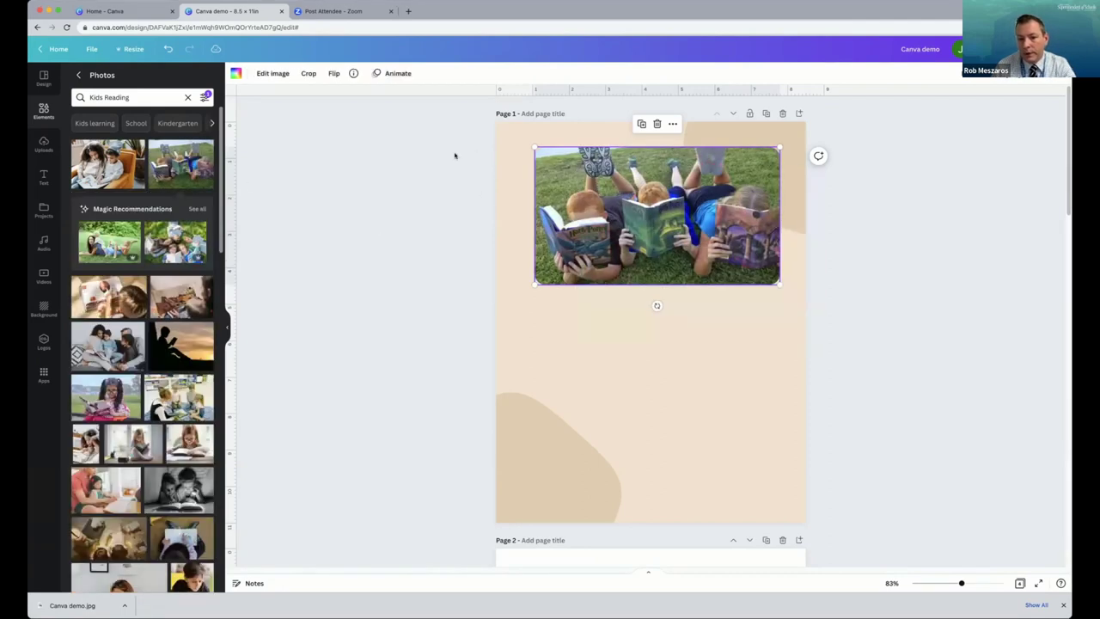
{"action": "left_click", "coordinate": [430, 187]}
Shrink the framed reading photo proportionally to about 5.6 inches wide, keeping its upper-left corner in place.
{"action": "left_click", "coordinate": [655, 209]}
{"action": "double_click", "coordinate": [657, 210]}
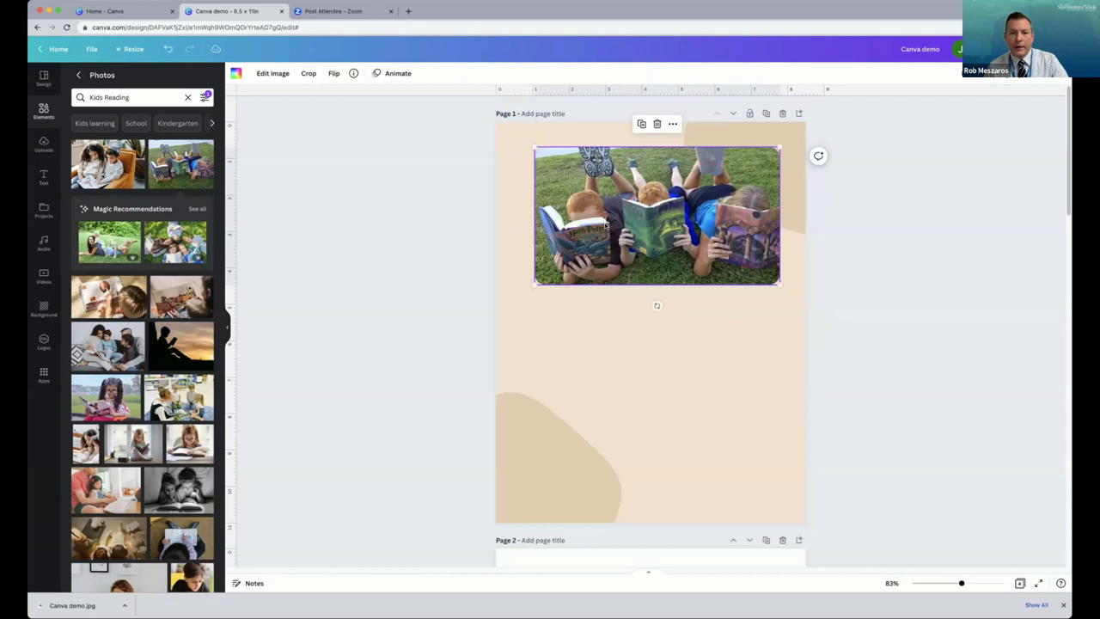
{"action": "left_click", "coordinate": [776, 286]}
{"action": "left_click_drag", "start_coordinate": [776, 287], "coordinate": [713, 301]}
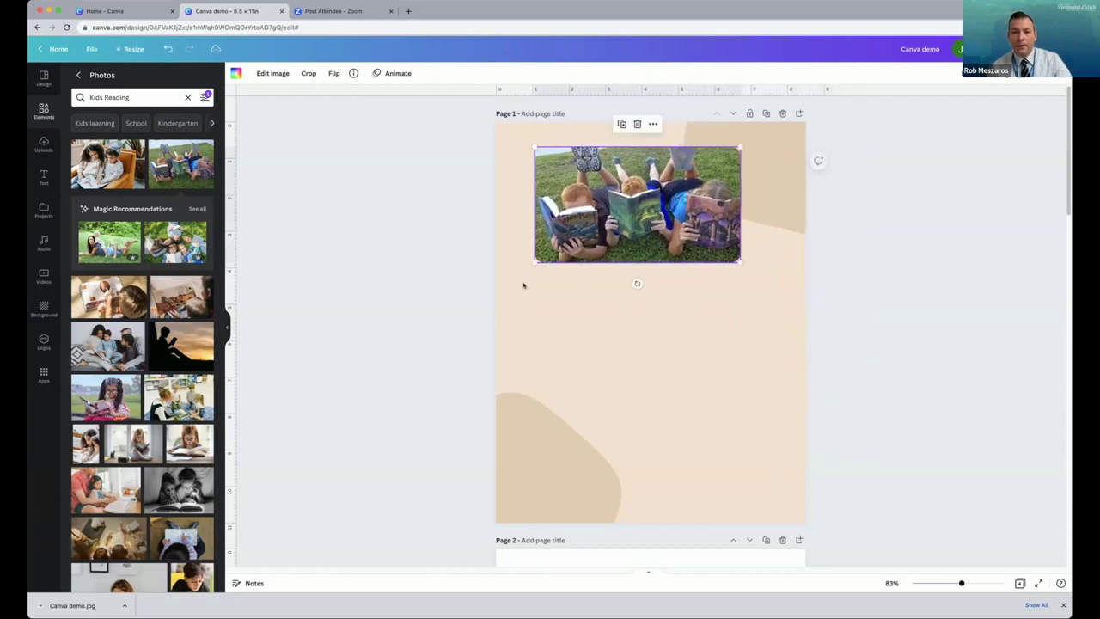
Enlarge the reading photo inside its frame and reposition the crop so all three children fit, then deselect it.
{"action": "double_click", "coordinate": [649, 194]}
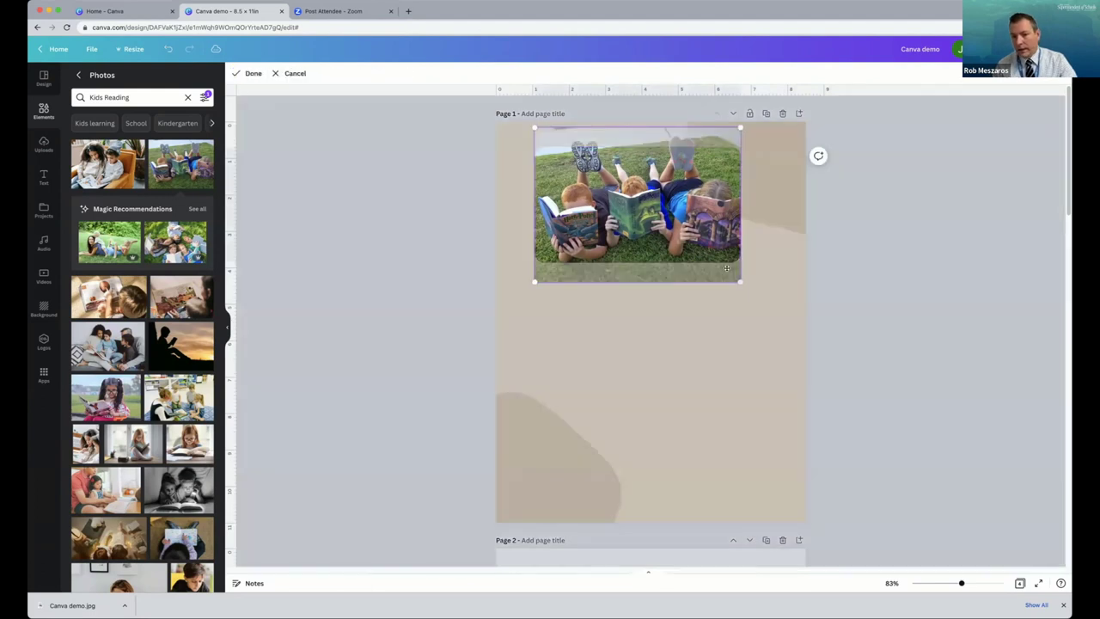
{"action": "left_click_drag", "start_coordinate": [739, 280], "coordinate": [769, 311]}
{"action": "left_click", "coordinate": [781, 239]}
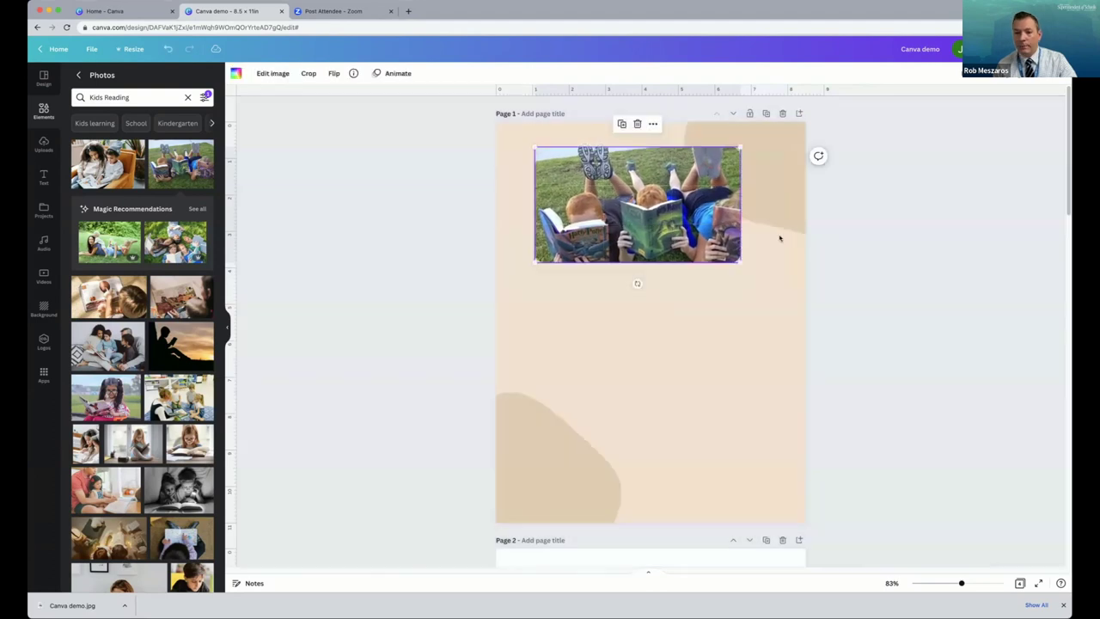
{"action": "double_click", "coordinate": [684, 225]}
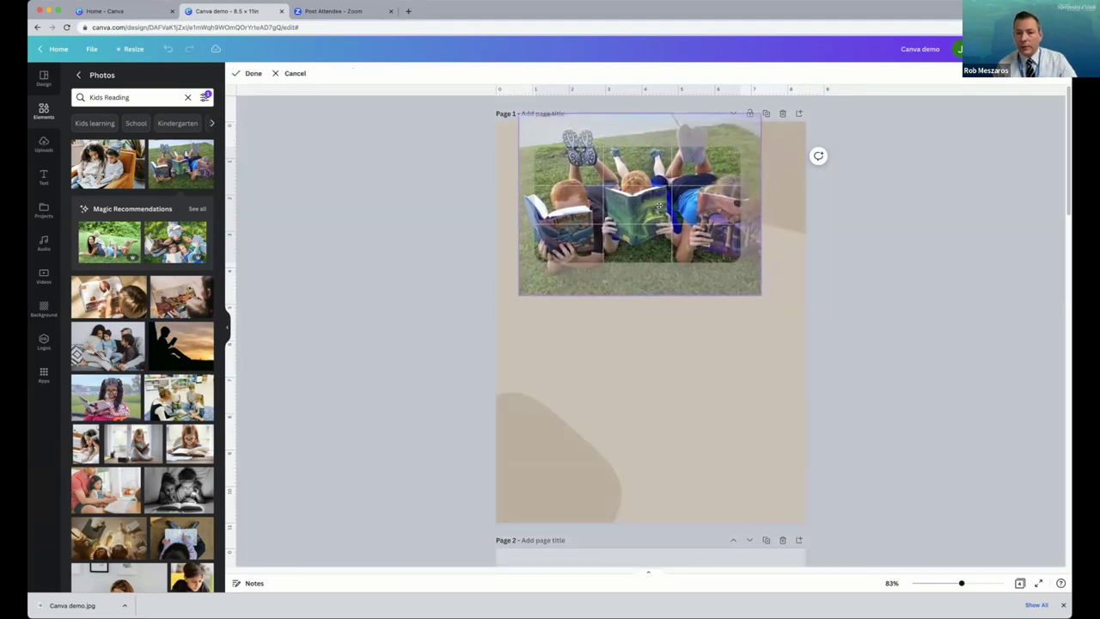
{"action": "left_click", "coordinate": [432, 204]}
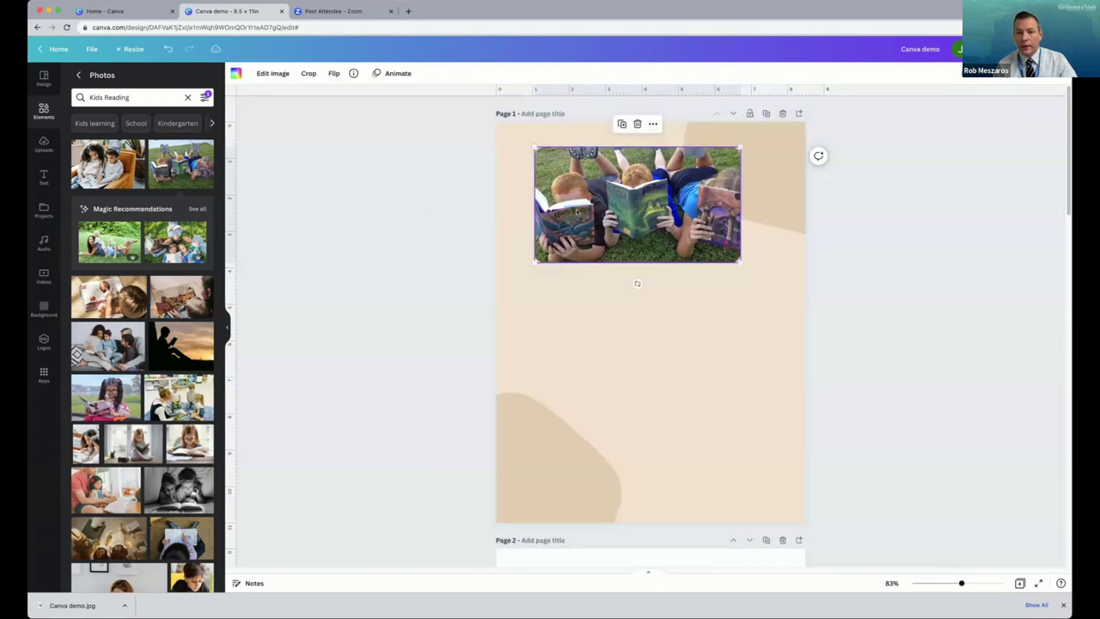
{"action": "left_click", "coordinate": [442, 201]}
Center the framed reading photo near the top of the page and enlarge it to about 6.8 inches wide.
{"action": "left_click", "coordinate": [636, 204]}
{"action": "left_click_drag", "start_coordinate": [636, 204], "coordinate": [655, 196]}
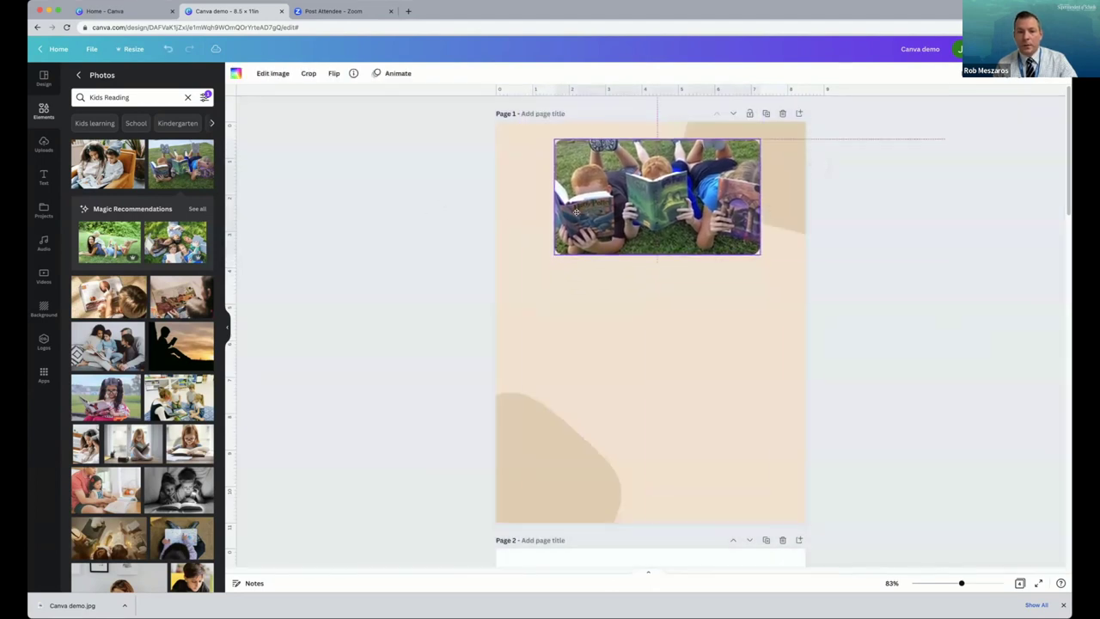
{"action": "left_click", "coordinate": [429, 212]}
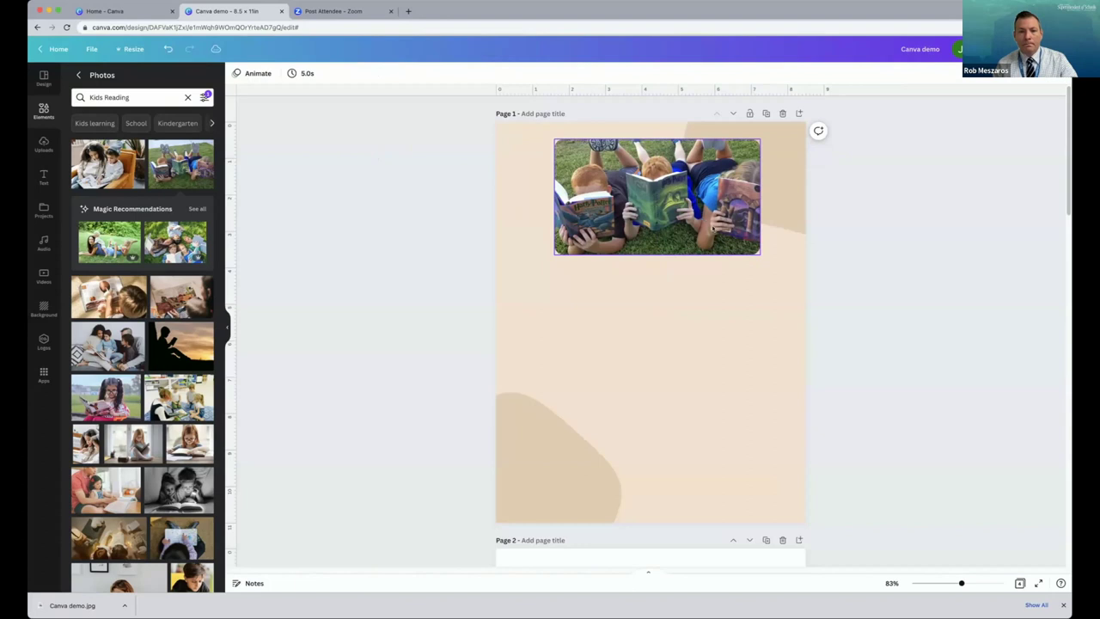
{"action": "left_click", "coordinate": [753, 248]}
{"action": "mouse_move", "coordinate": [765, 256]}
{"action": "left_mouse_down"}
{"action": "mouse_move", "coordinate": [800, 275]}
{"action": "mouse_move", "coordinate": [764, 262]}
{"action": "left_mouse_up"}
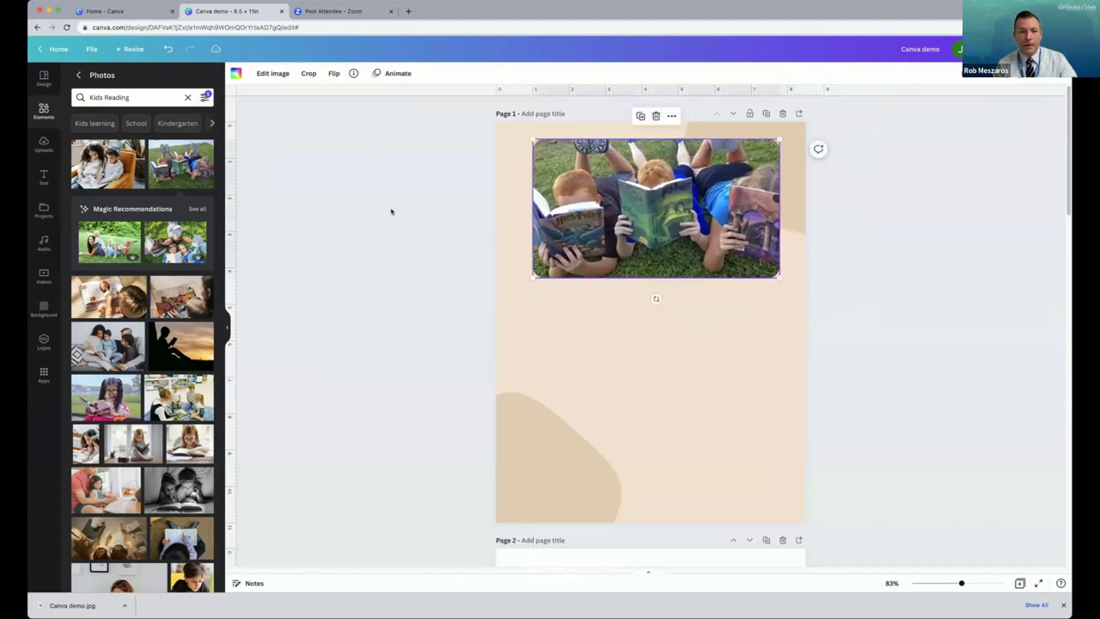
Filter the free Kids Reading photos by blue, look through the results, and clear the photo search.
{"action": "left_click", "coordinate": [203, 98]}
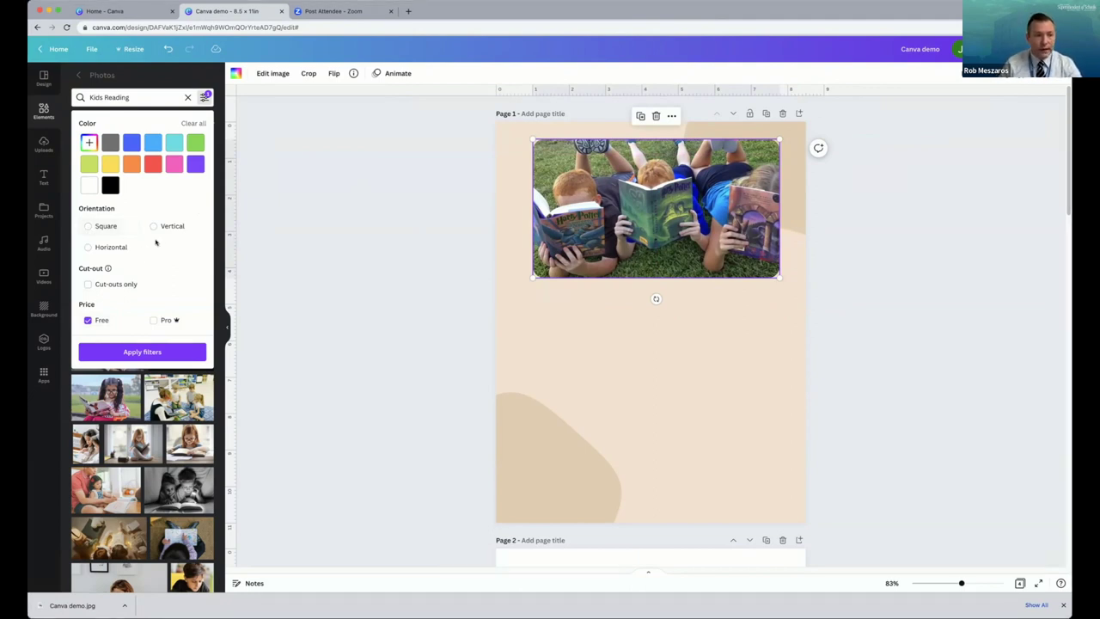
{"action": "left_click", "coordinate": [131, 142]}
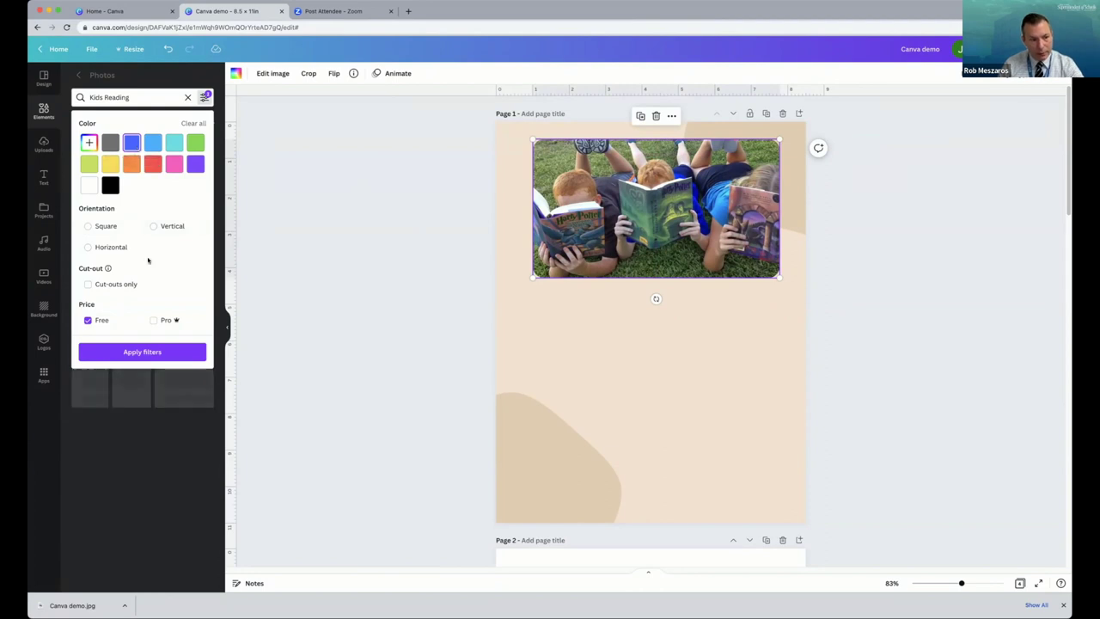
{"action": "left_click", "coordinate": [142, 351]}
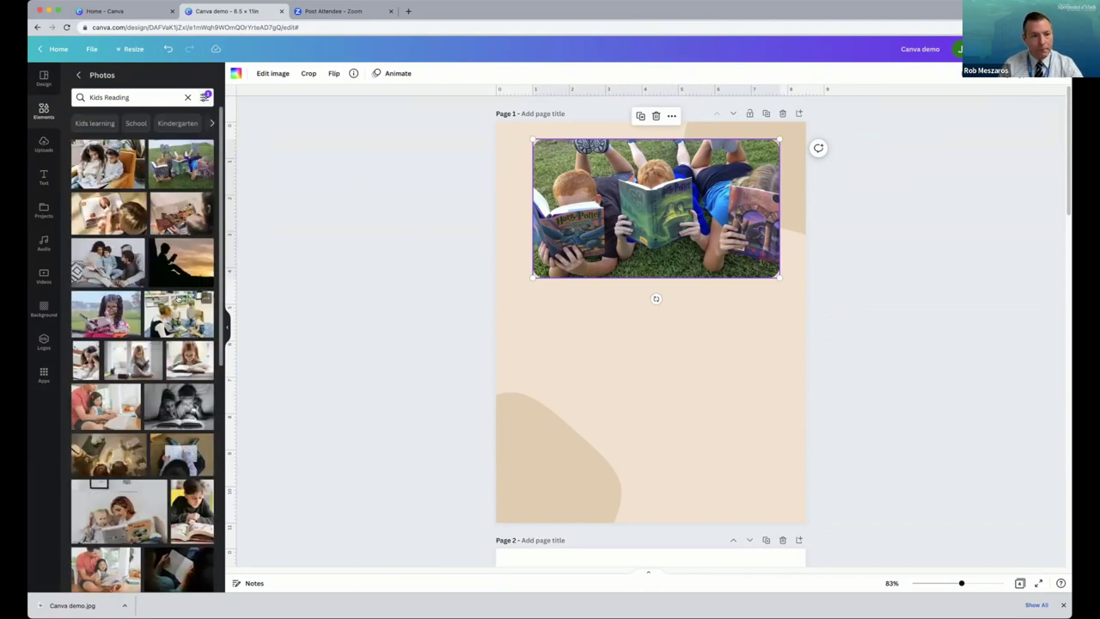
{"action": "scroll", "coordinate": [178, 298], "scroll_direction": "down", "scroll_amount": 5}
{"action": "scroll", "coordinate": [178, 298], "scroll_direction": "up", "scroll_amount": 5}
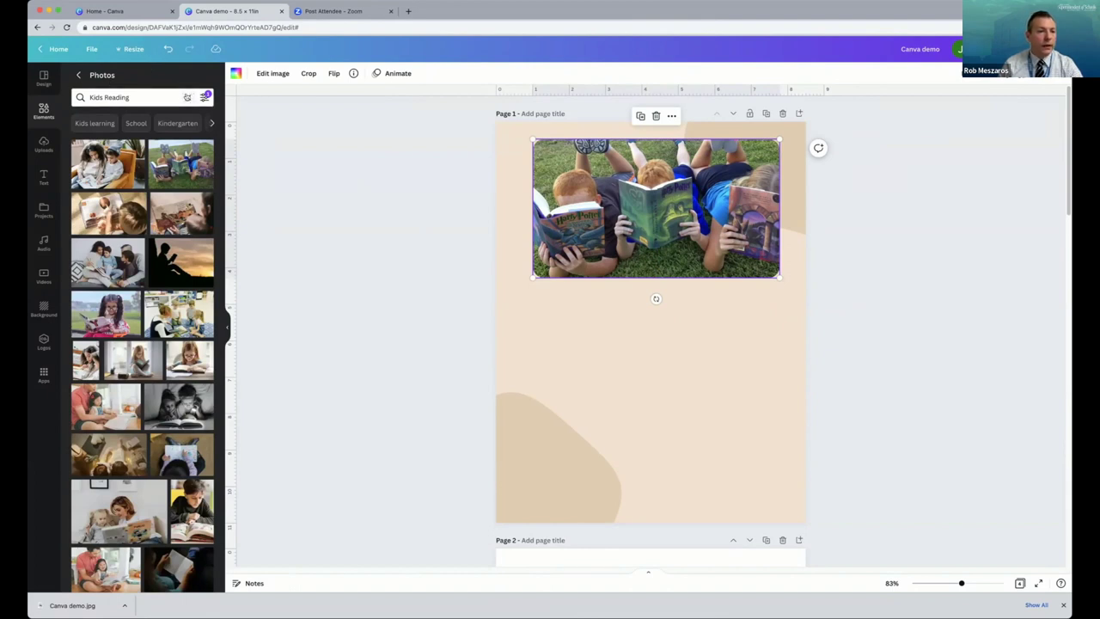
{"action": "left_click", "coordinate": [187, 96]}
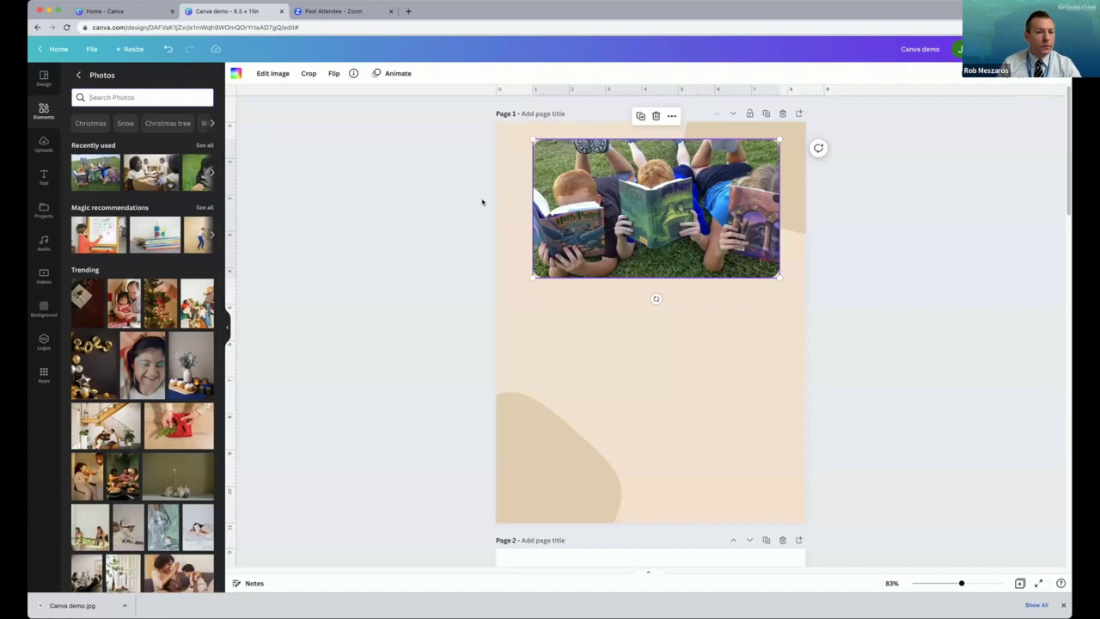
{"action": "left_click", "coordinate": [411, 188]}
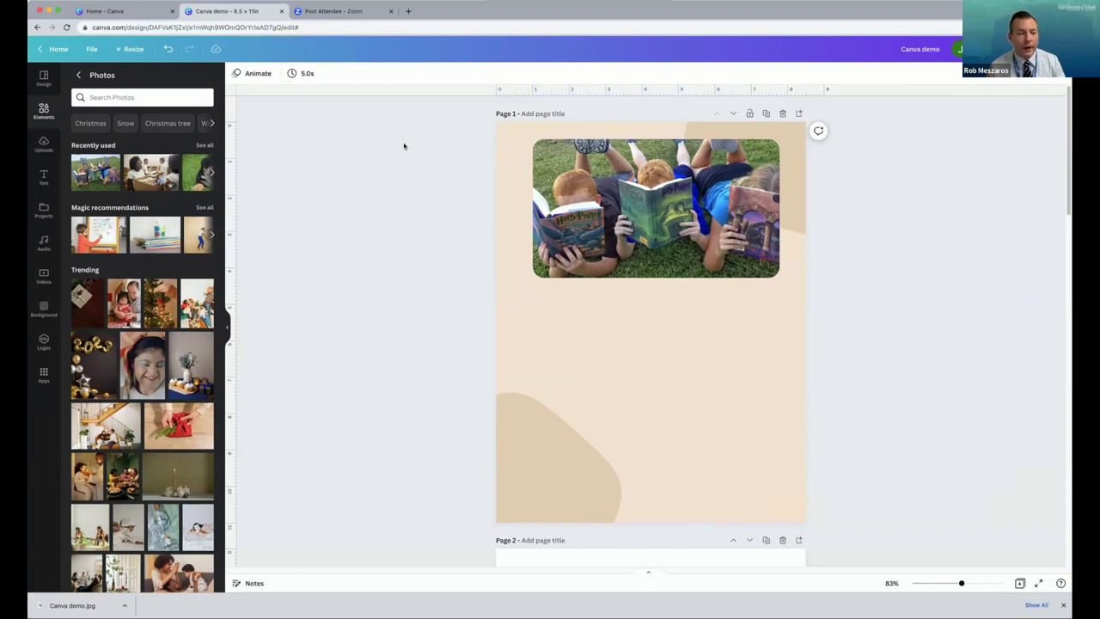
Add a circle about 4.4 inches in diameter and place it overlapping the lower edge of the reading photo.
{"action": "left_click", "coordinate": [43, 112]}
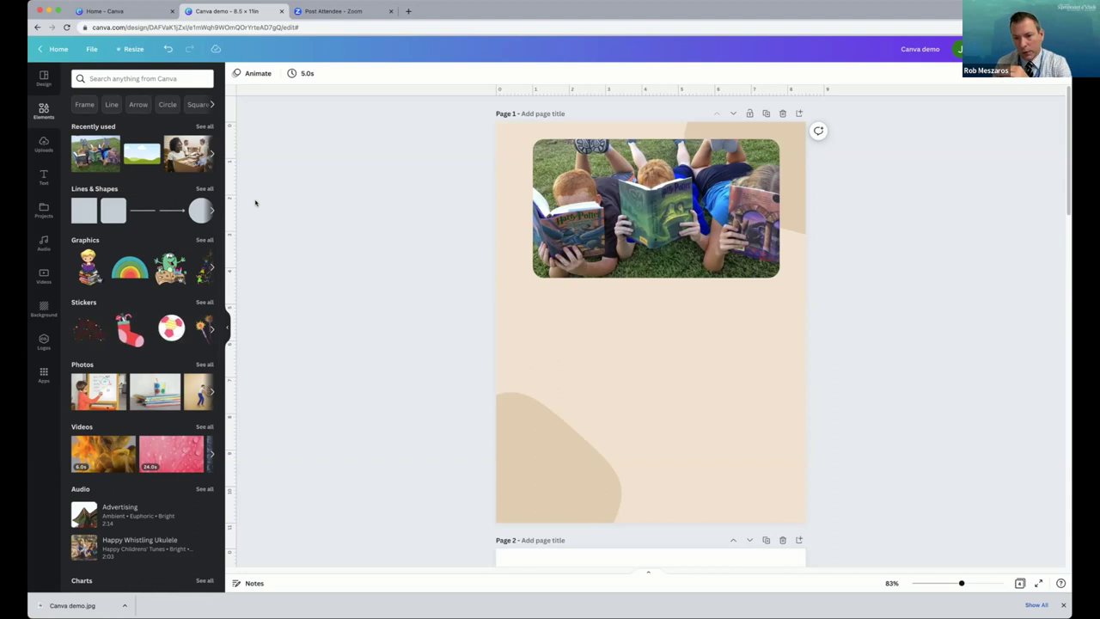
{"action": "left_click", "coordinate": [203, 212]}
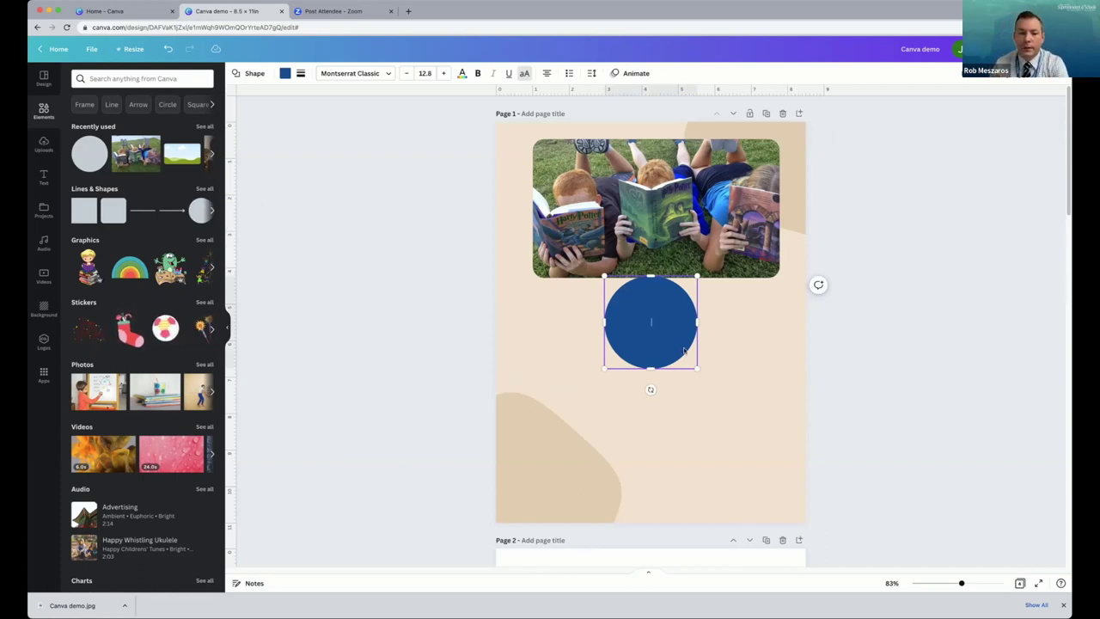
{"action": "left_click_drag", "start_coordinate": [696, 367], "coordinate": [737, 455]}
{"action": "left_click_drag", "start_coordinate": [702, 392], "coordinate": [683, 366]}
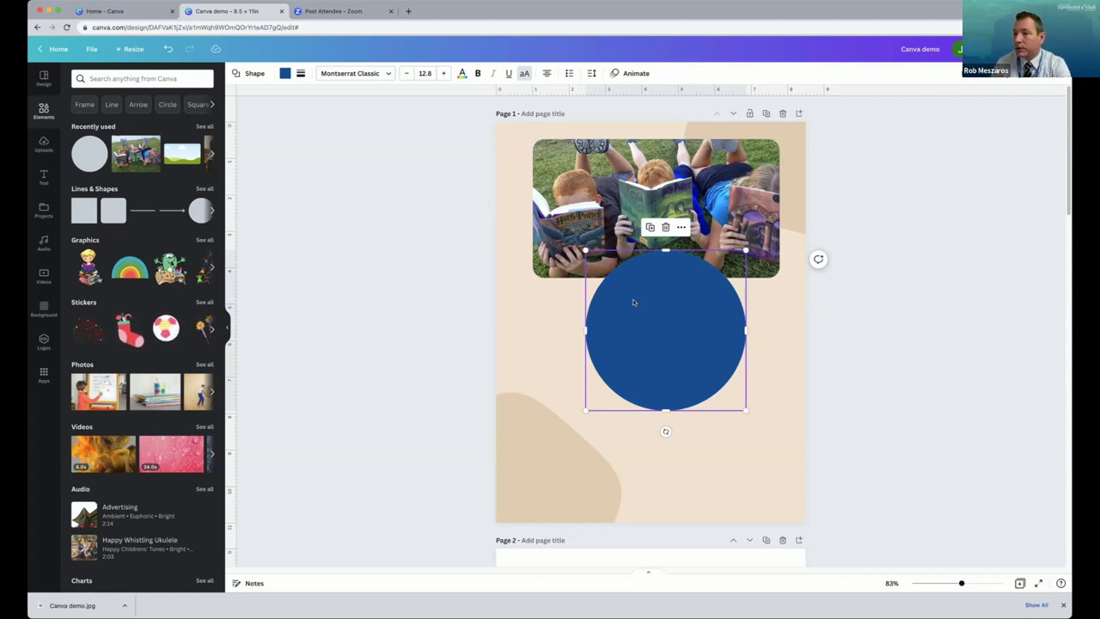
{"action": "left_click", "coordinate": [436, 326]}
{"action": "left_click_drag", "start_coordinate": [590, 337], "coordinate": [597, 307]}
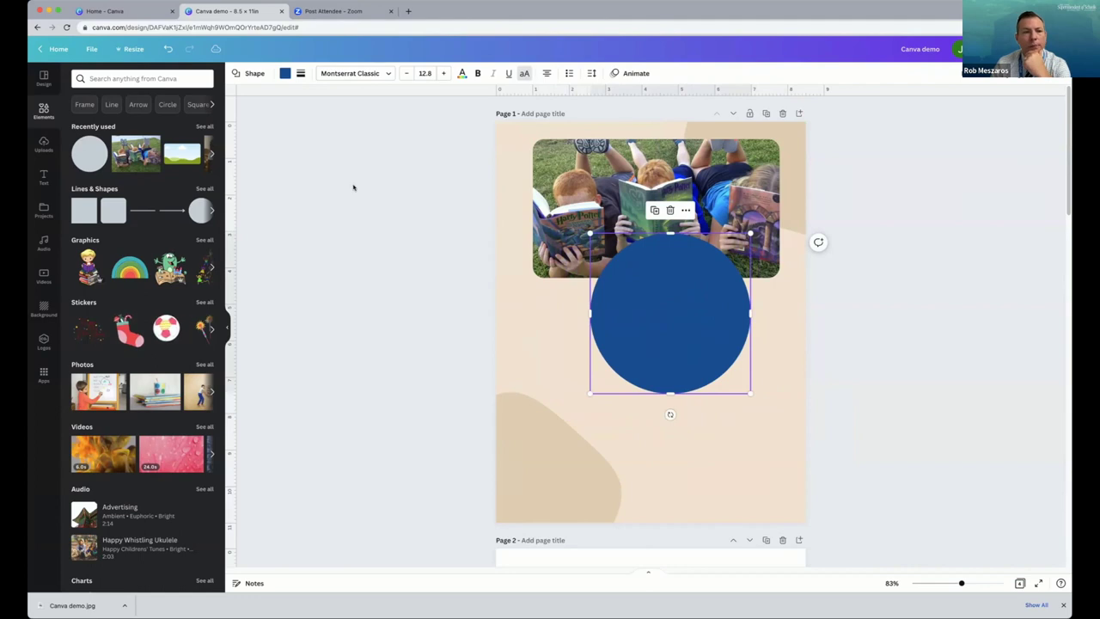
Fill the circle with the dark orange KCSOS brand color and center it below the middle of the photo.
{"action": "left_click", "coordinate": [284, 73]}
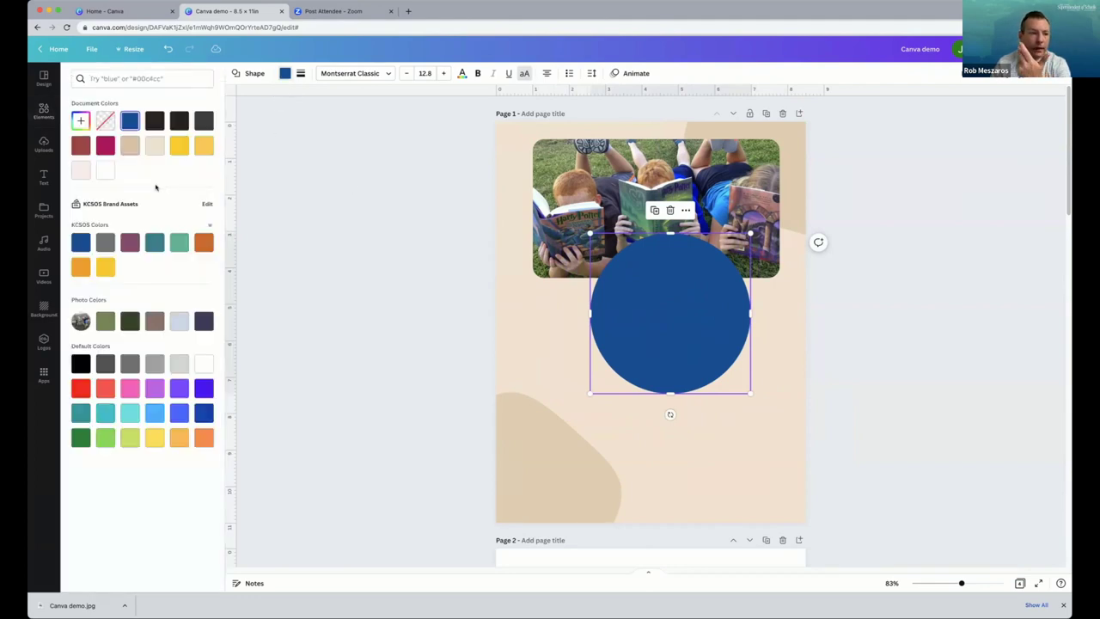
{"action": "left_click", "coordinate": [81, 146]}
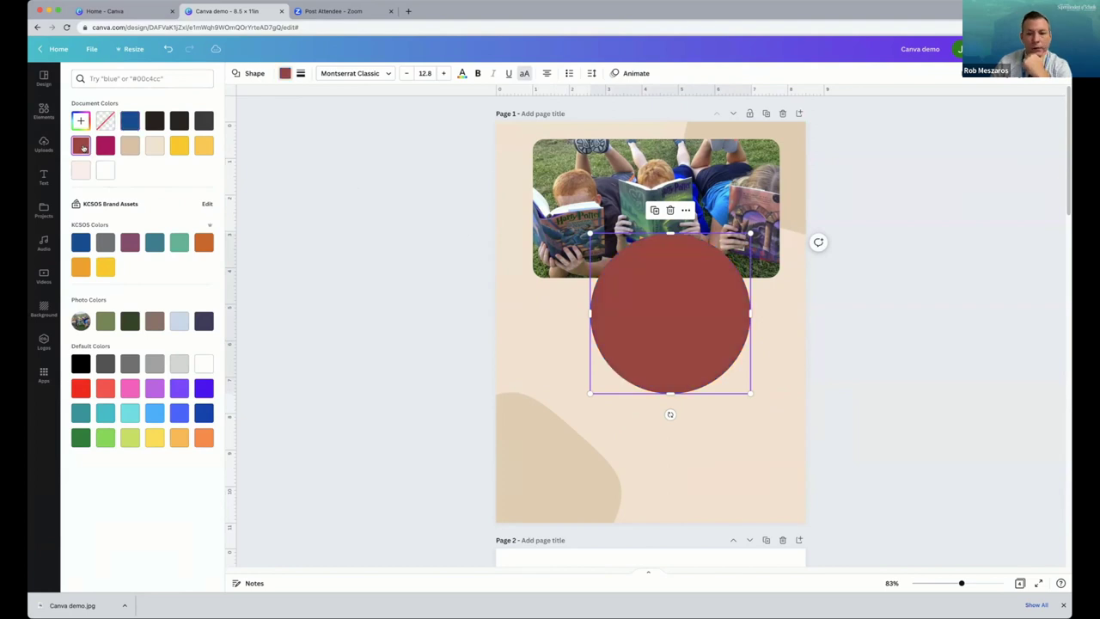
{"action": "left_click", "coordinate": [199, 123]}
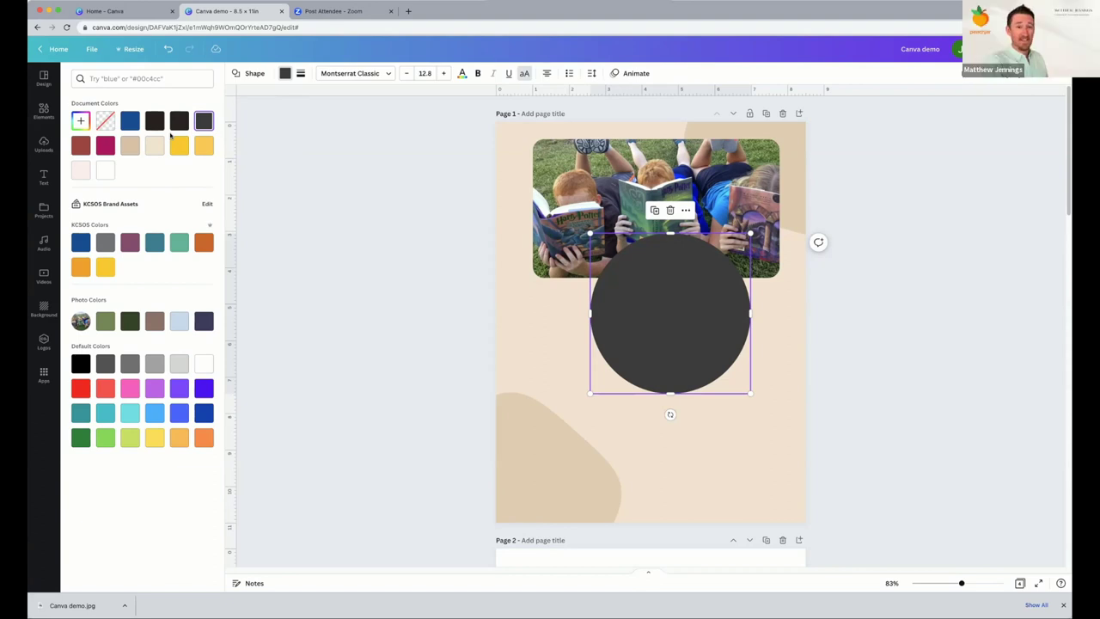
{"action": "left_click", "coordinate": [204, 244]}
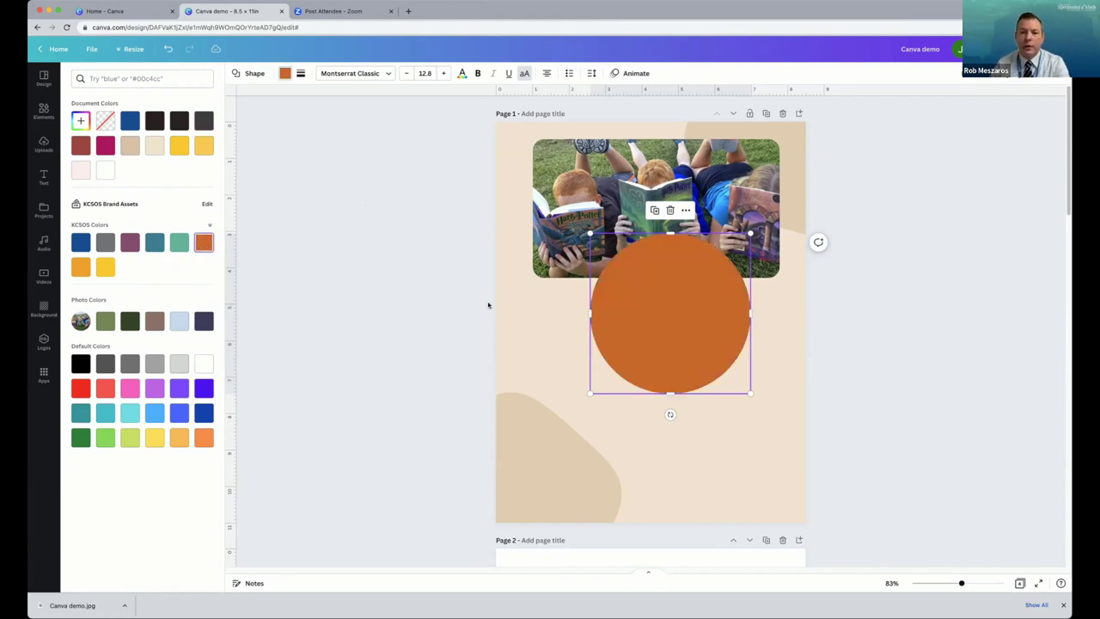
{"action": "left_click_drag", "start_coordinate": [610, 298], "coordinate": [595, 307]}
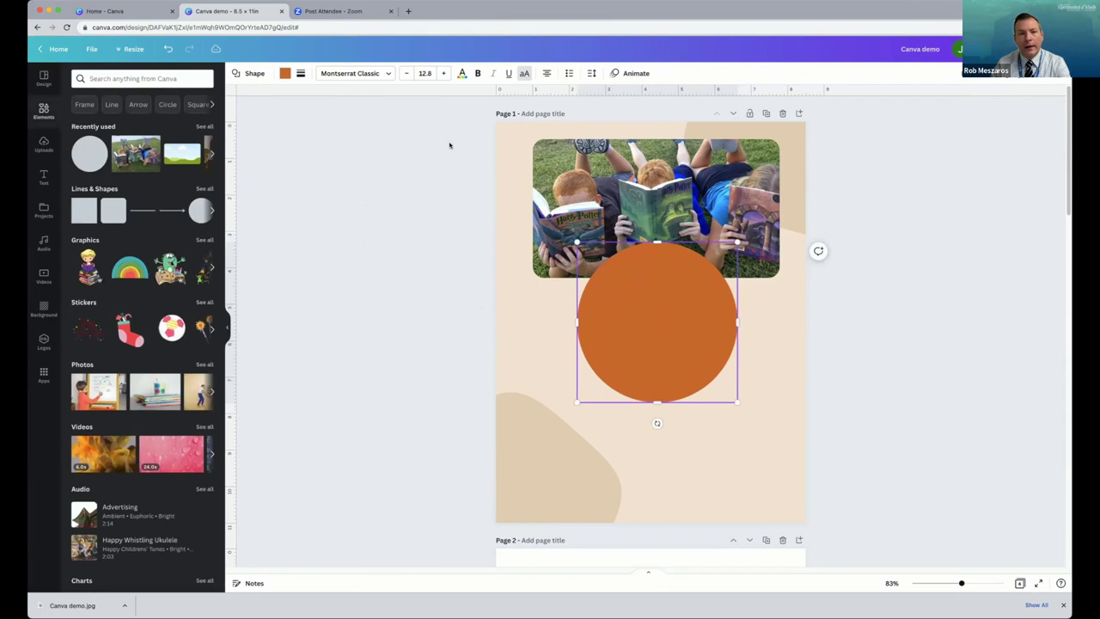
{"action": "left_click", "coordinate": [418, 199]}
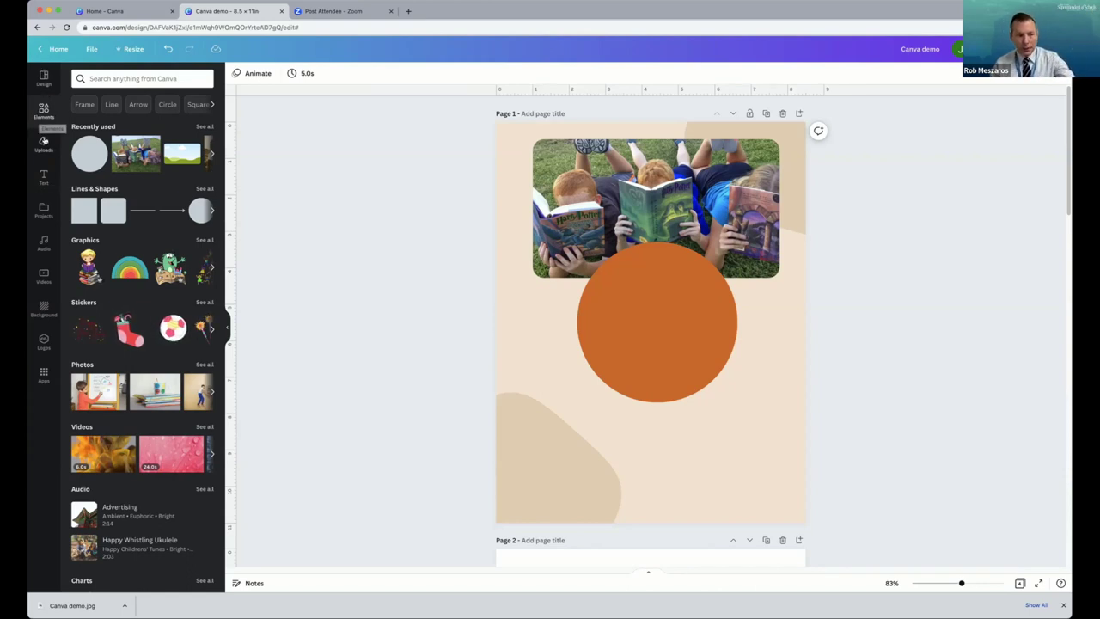
Add a heading reading "This is my headline" directly below the circle, with the circle moved up over the photo.
{"action": "left_click", "coordinate": [44, 175]}
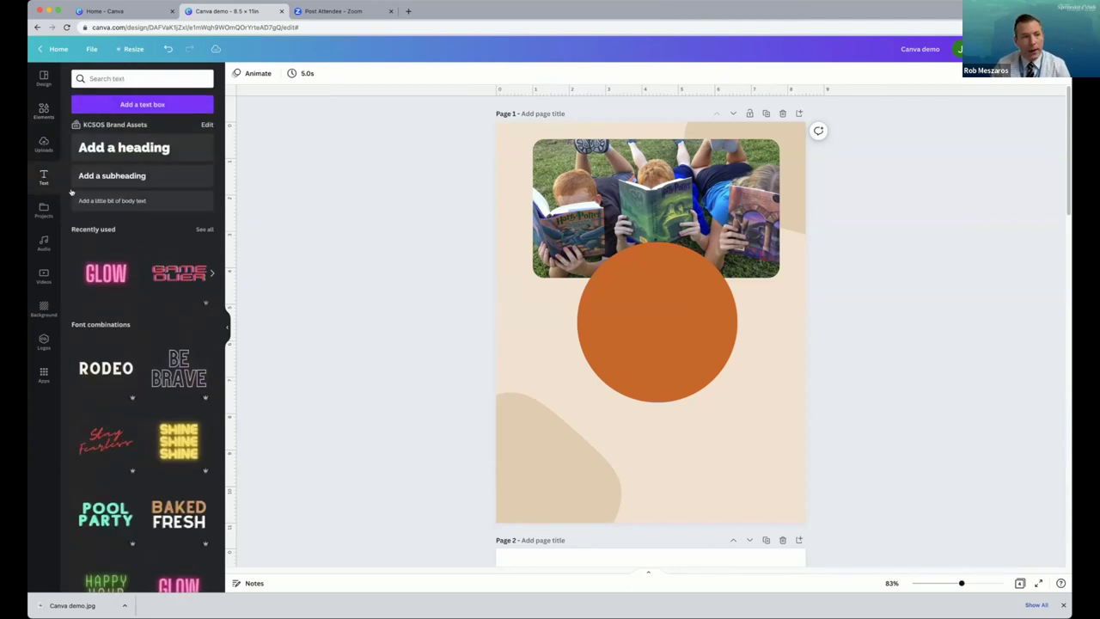
{"action": "left_click", "coordinate": [121, 148]}
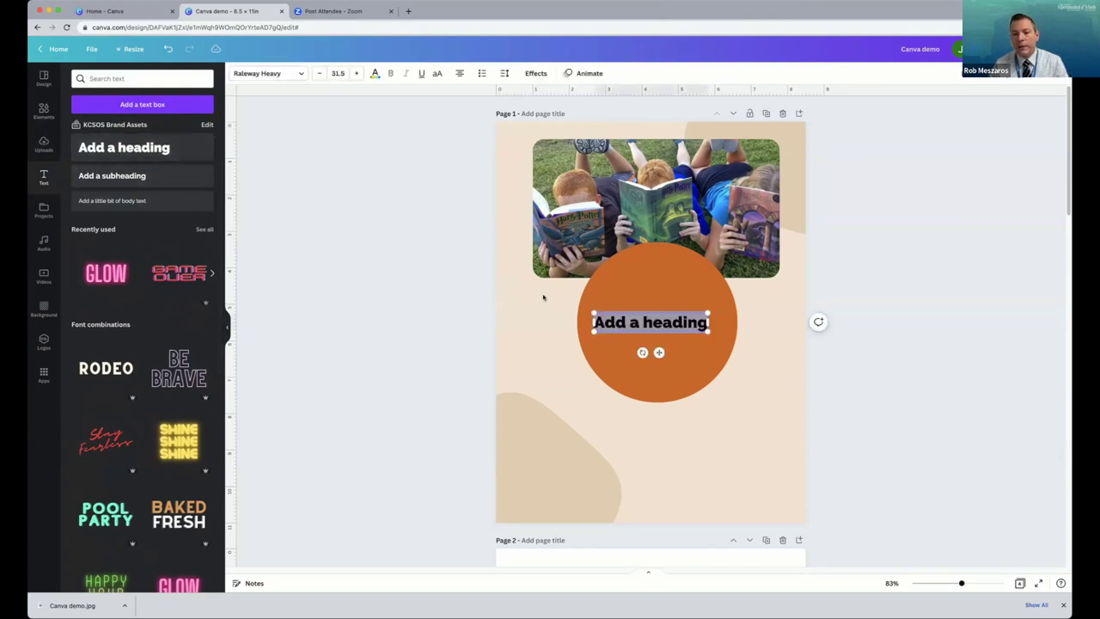
{"action": "left_click_drag", "start_coordinate": [651, 326], "coordinate": [680, 436]}
{"action": "left_click_drag", "start_coordinate": [661, 376], "coordinate": [661, 352]}
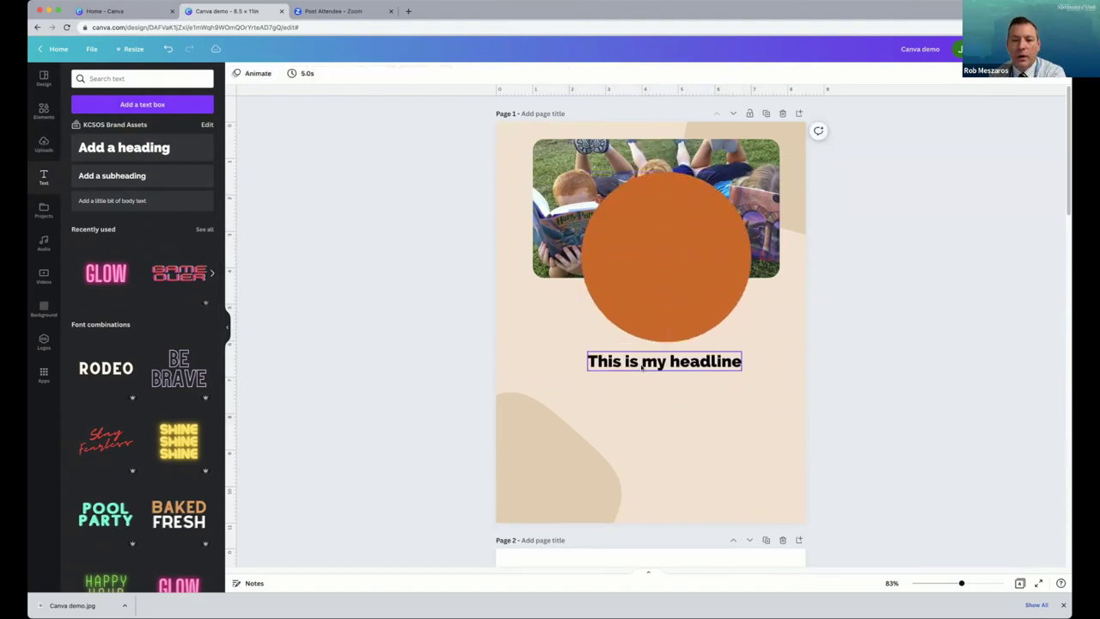
Replace the heading text below the circle with "Join Us!!!".
{"action": "left_click", "coordinate": [641, 362]}
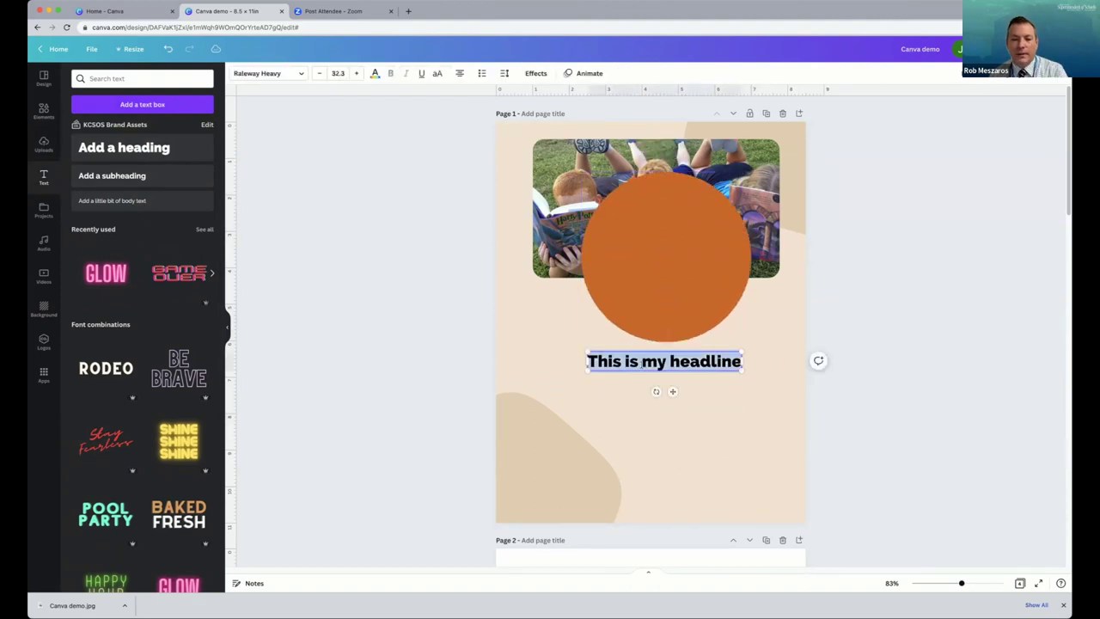
{"action": "type", "text": "Join Us@!"}
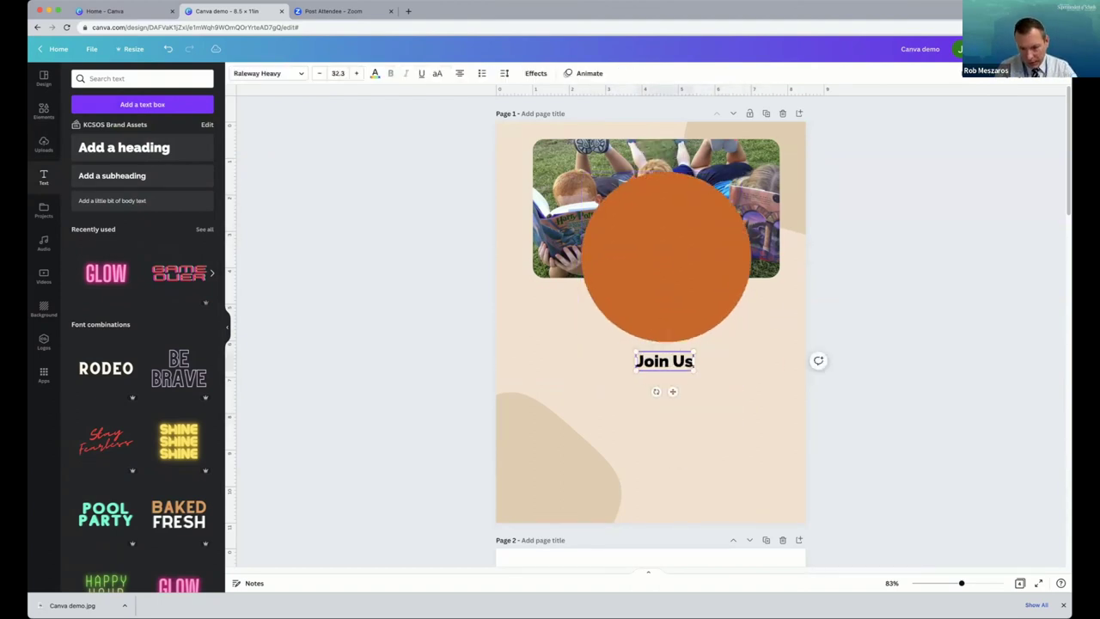
{"action": "key", "text": "BackSpace"}
{"action": "key", "text": "BackSpace"}
{"action": "type", "text": "!!!"}
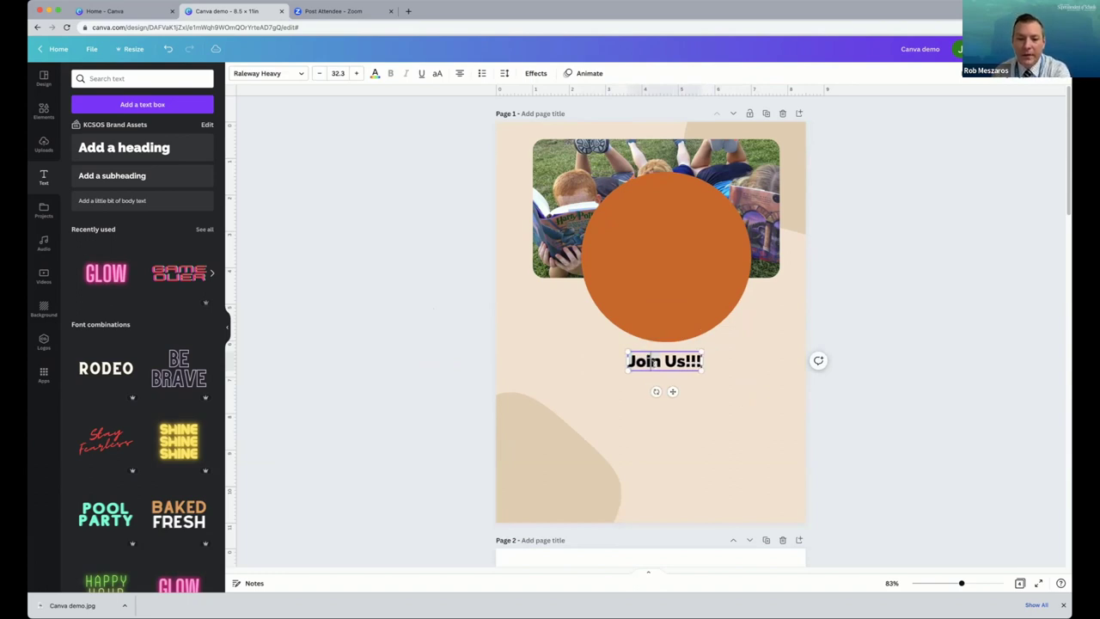
Enlarge the "Join Us!!!" heading by scaling its text box and raising the font size to 55.2.
{"action": "left_click", "coordinate": [608, 373]}
{"action": "left_click", "coordinate": [697, 363]}
{"action": "left_click_drag", "start_coordinate": [703, 370], "coordinate": [718, 389]}
{"action": "double_click", "coordinate": [741, 516]}
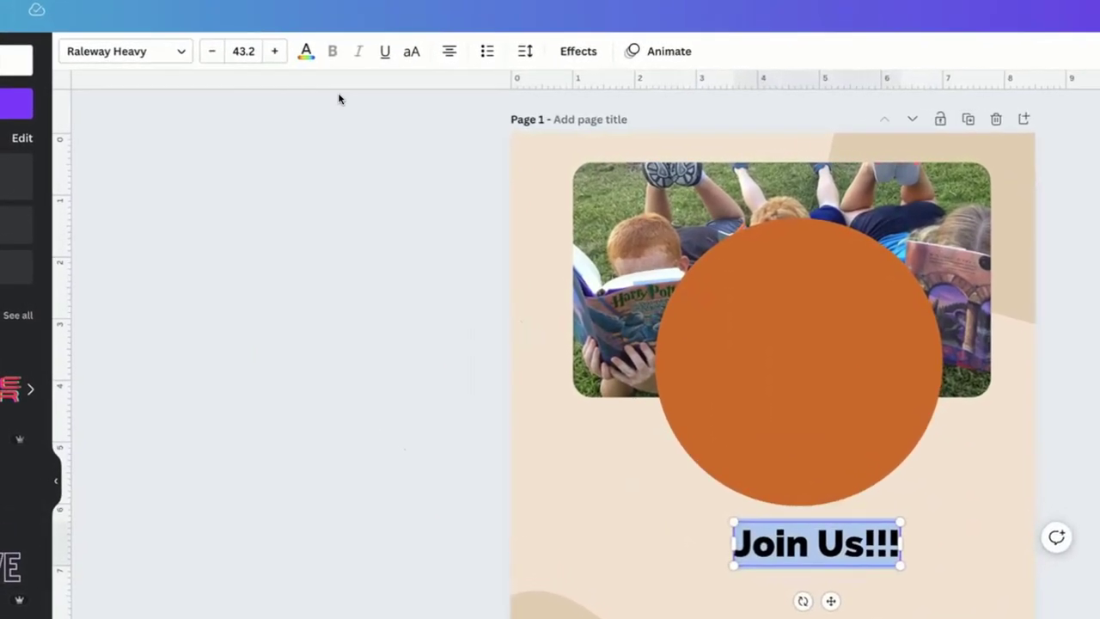
{"action": "left_click", "coordinate": [280, 50]}
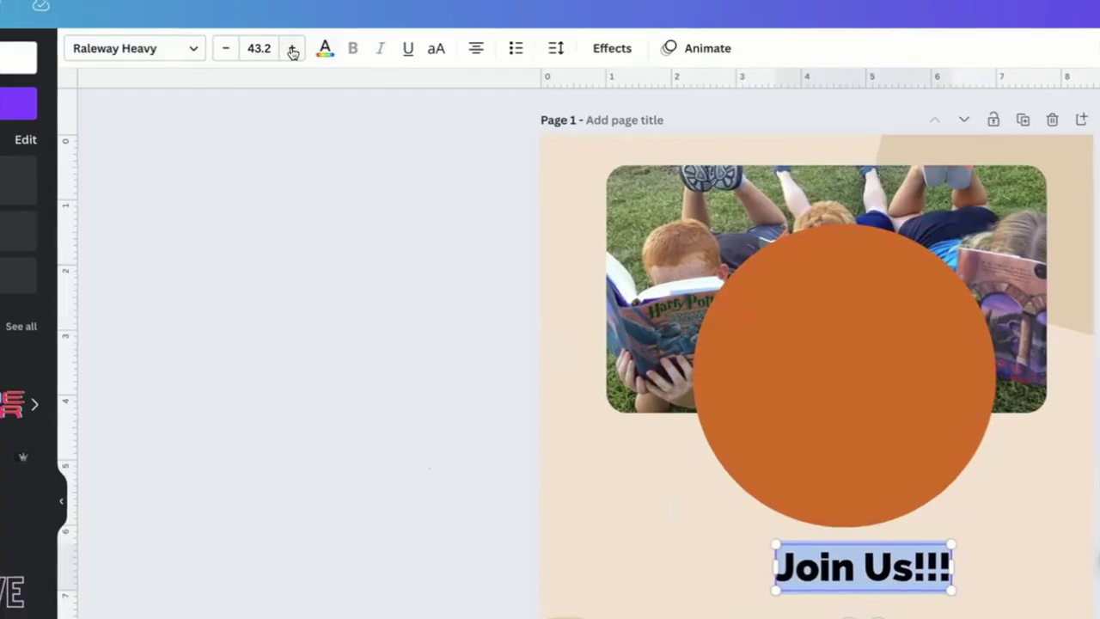
{"action": "left_click", "coordinate": [280, 50]}
Set the font size of the "Join Us!!!" heading to 45.
{"action": "left_click", "coordinate": [329, 73]}
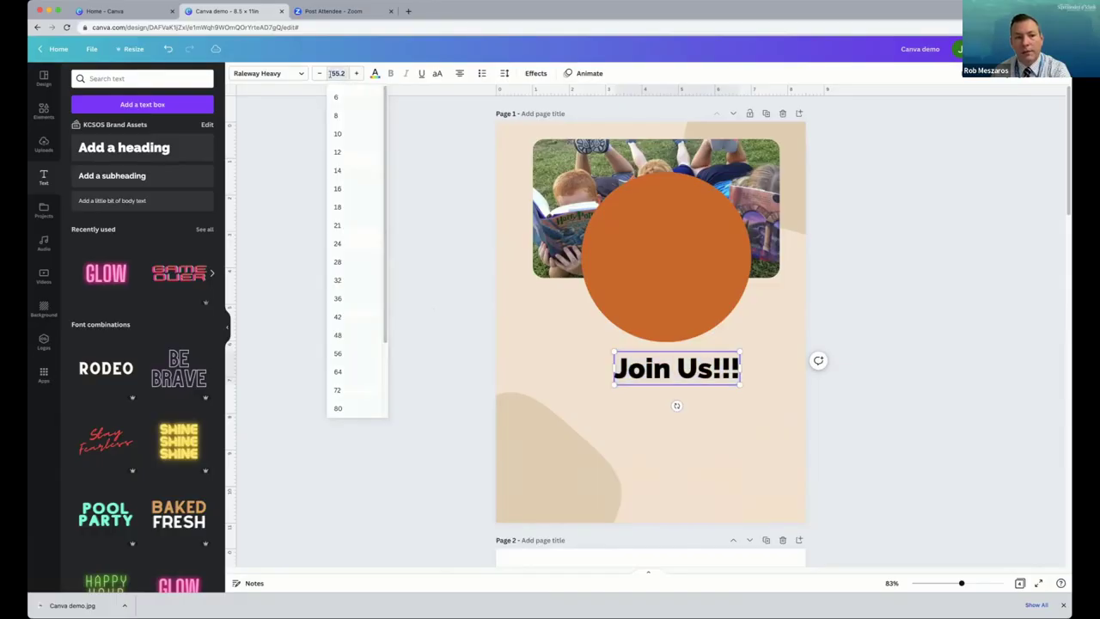
{"action": "type", "text": "57.2"}
{"action": "key", "text": "Return"}
{"action": "left_click", "coordinate": [319, 73]}
{"action": "left_click", "coordinate": [319, 73]}
{"action": "left_click", "coordinate": [336, 73]}
{"action": "type", "text": "45"}
{"action": "key", "text": "Return"}
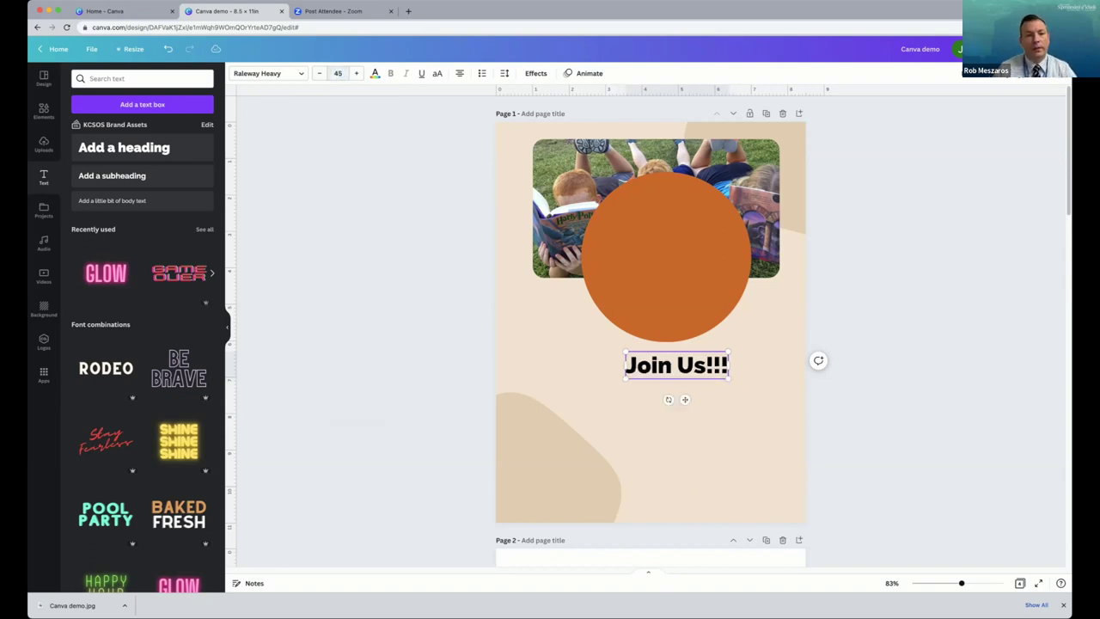
Shift the "Join Us!!!" heading slightly left beneath the circle and deselect it.
{"action": "left_click", "coordinate": [425, 195]}
{"action": "left_click_drag", "start_coordinate": [676, 365], "coordinate": [672, 365]}
{"action": "double_click", "coordinate": [672, 365]}
{"action": "key", "text": "Escape"}
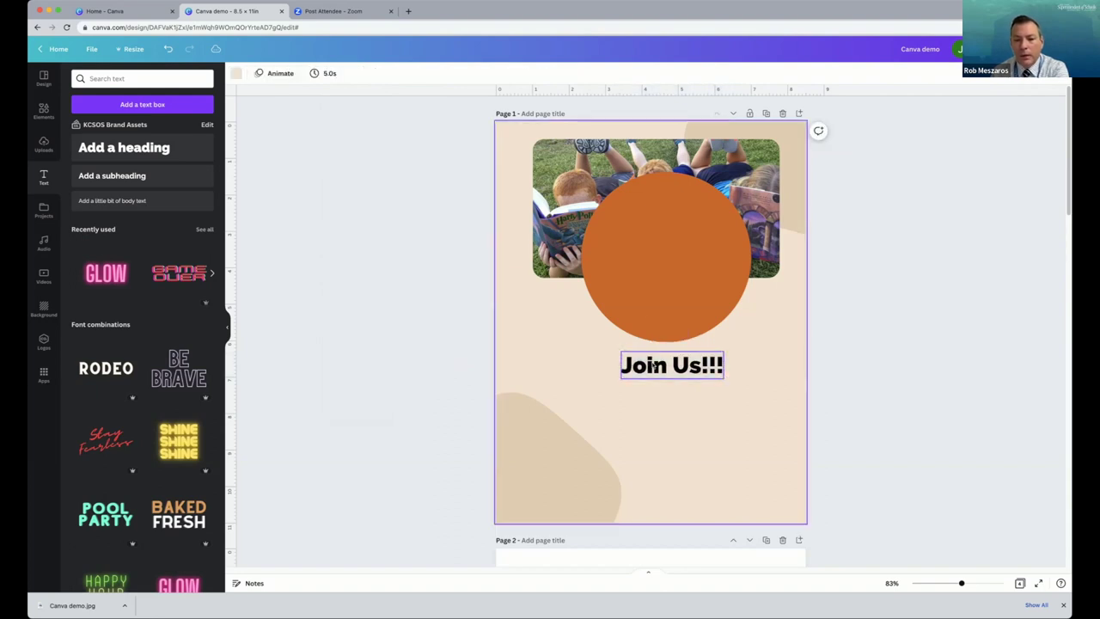
{"action": "left_click", "coordinate": [578, 360]}
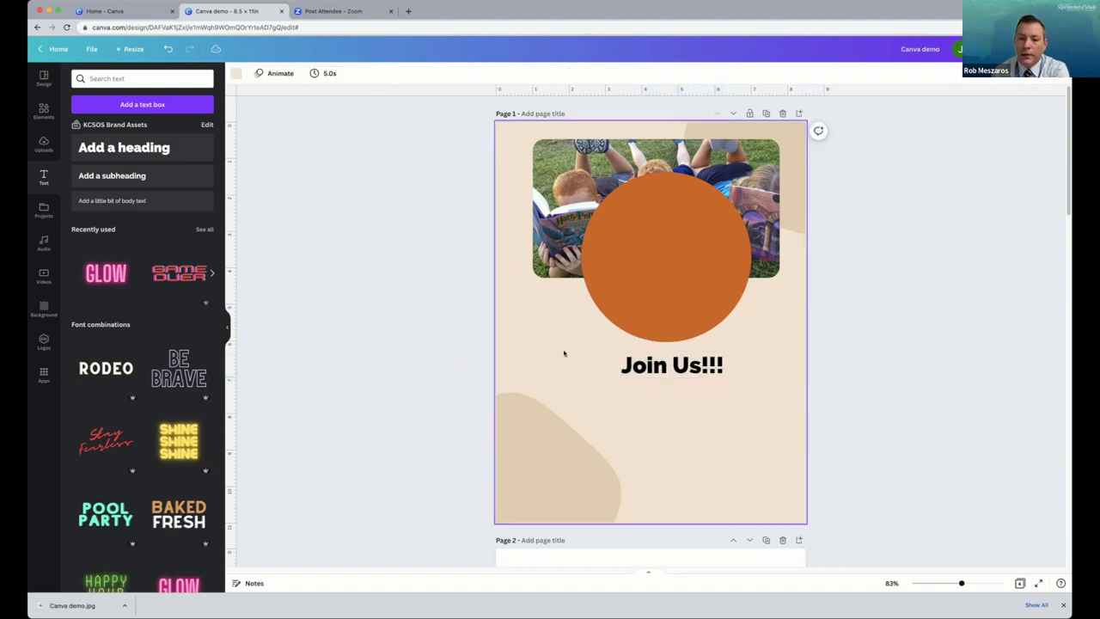
Move the "Join Us!!!" heading into the upper part of the orange circle and recolor its text white.
{"action": "left_click_drag", "start_coordinate": [637, 362], "coordinate": [628, 214]}
{"action": "left_click", "coordinate": [465, 206]}
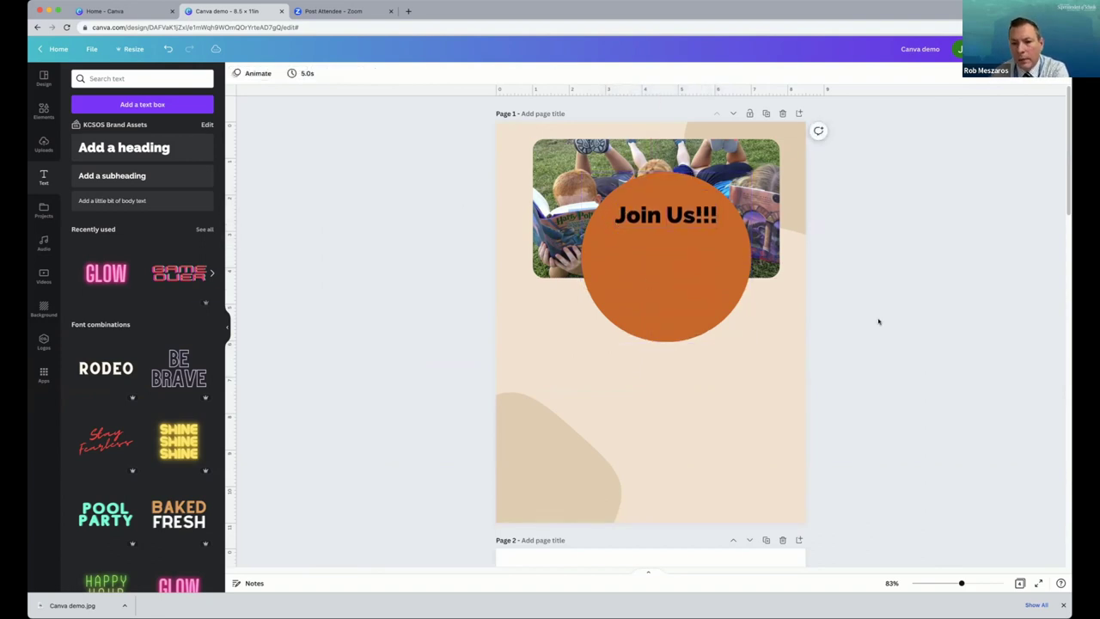
{"action": "left_click", "coordinate": [667, 217]}
{"action": "left_click", "coordinate": [668, 218]}
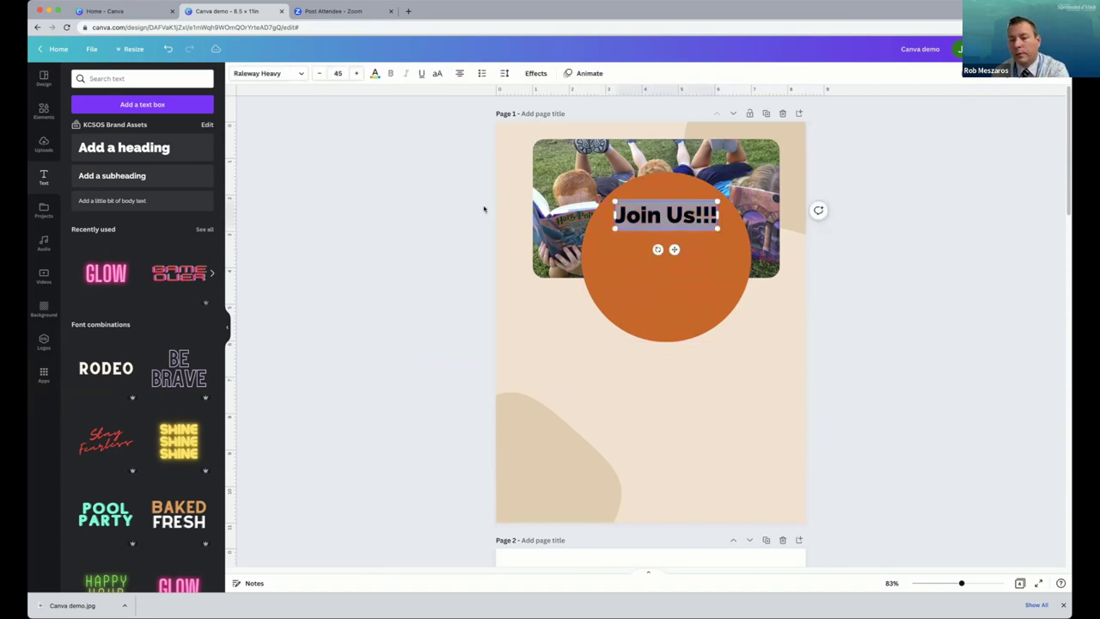
{"action": "left_click", "coordinate": [375, 73]}
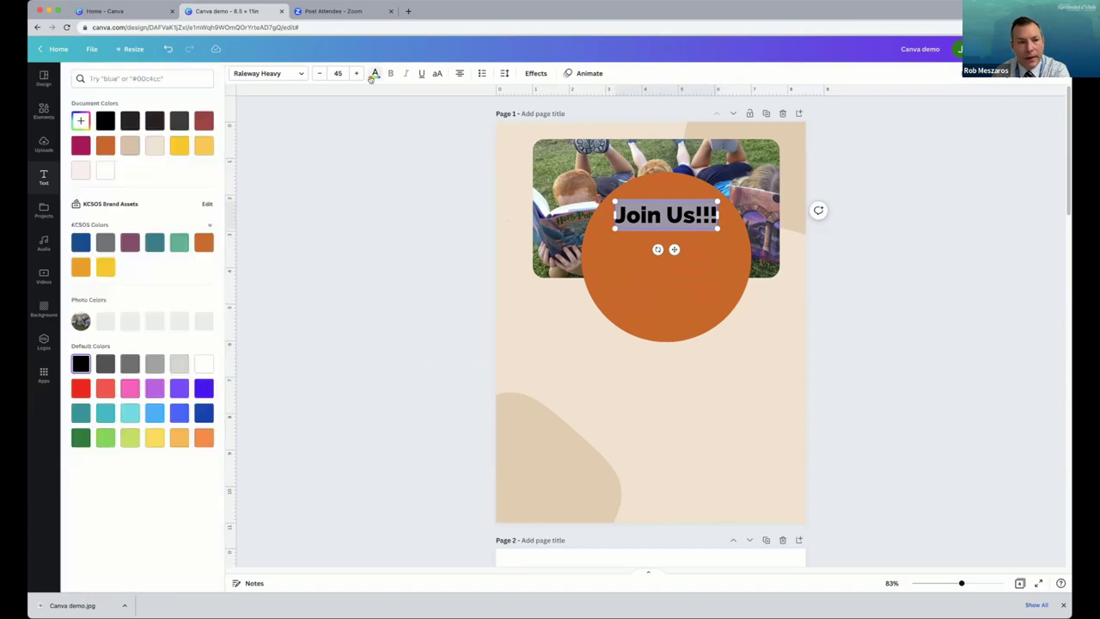
{"action": "left_click", "coordinate": [106, 175]}
{"action": "left_click", "coordinate": [344, 191]}
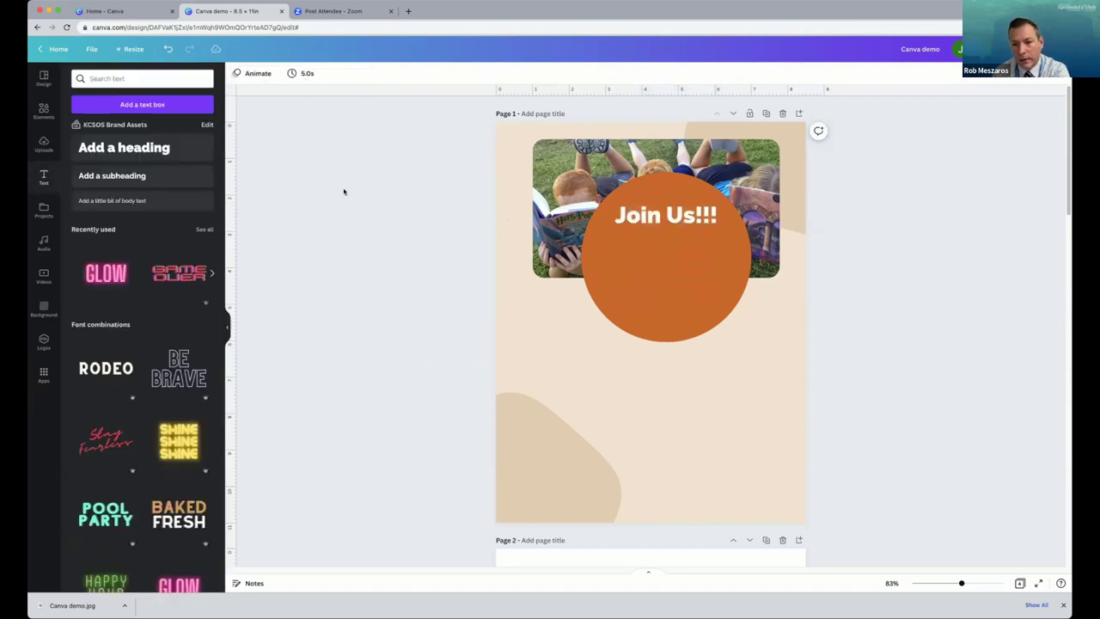
Try widening the "Join Us!!!" heading's letter spacing to 198, followed by tightening it below the default.
{"action": "key", "text": "Tab"}
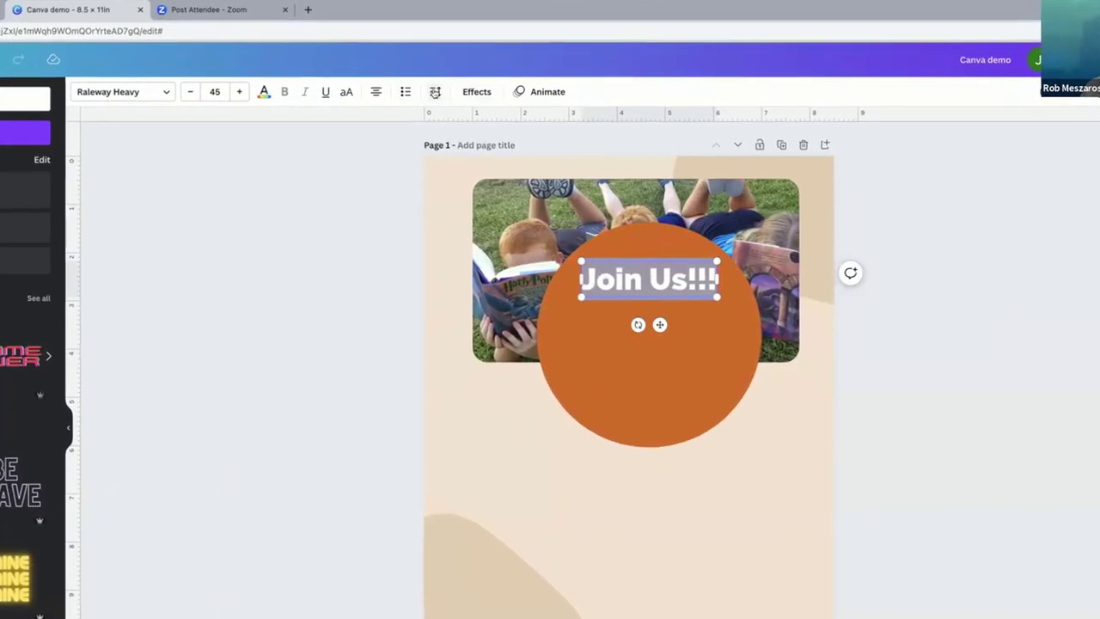
{"action": "left_click", "coordinate": [439, 94]}
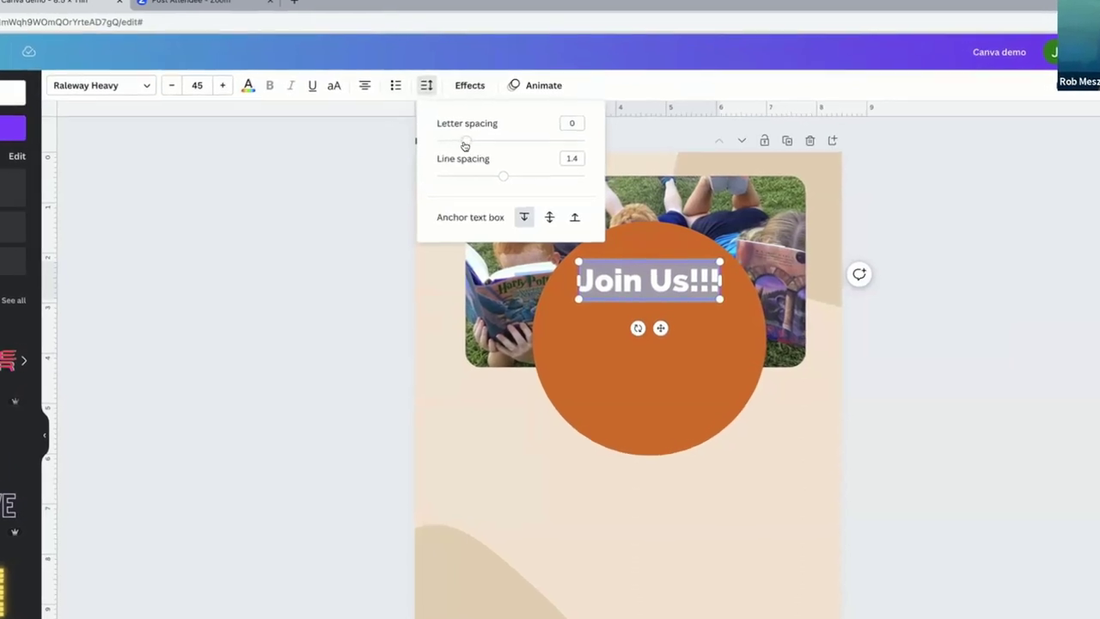
{"action": "left_click_drag", "start_coordinate": [464, 140], "coordinate": [486, 140]}
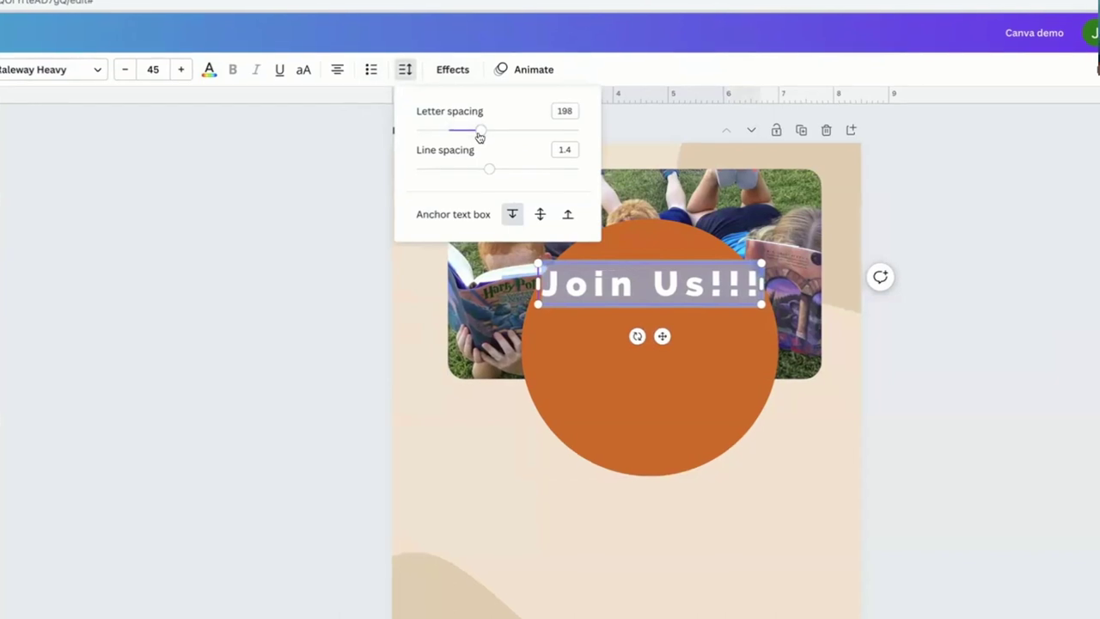
{"action": "left_click_drag", "start_coordinate": [474, 130], "coordinate": [417, 118]}
{"action": "left_click", "coordinate": [252, 277]}
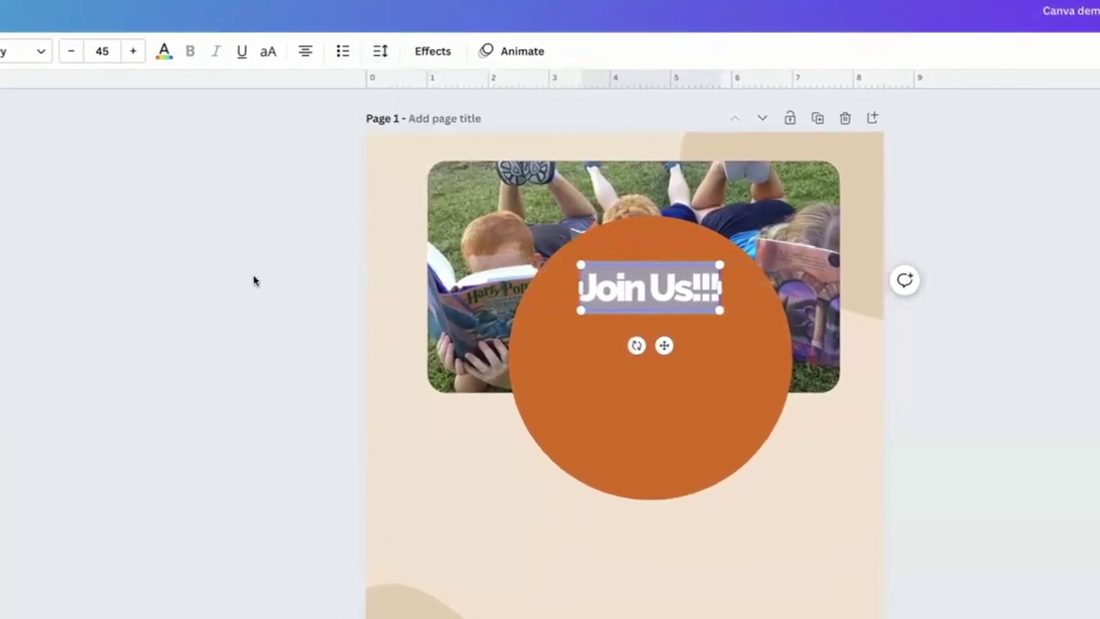
{"action": "left_click", "coordinate": [192, 351]}
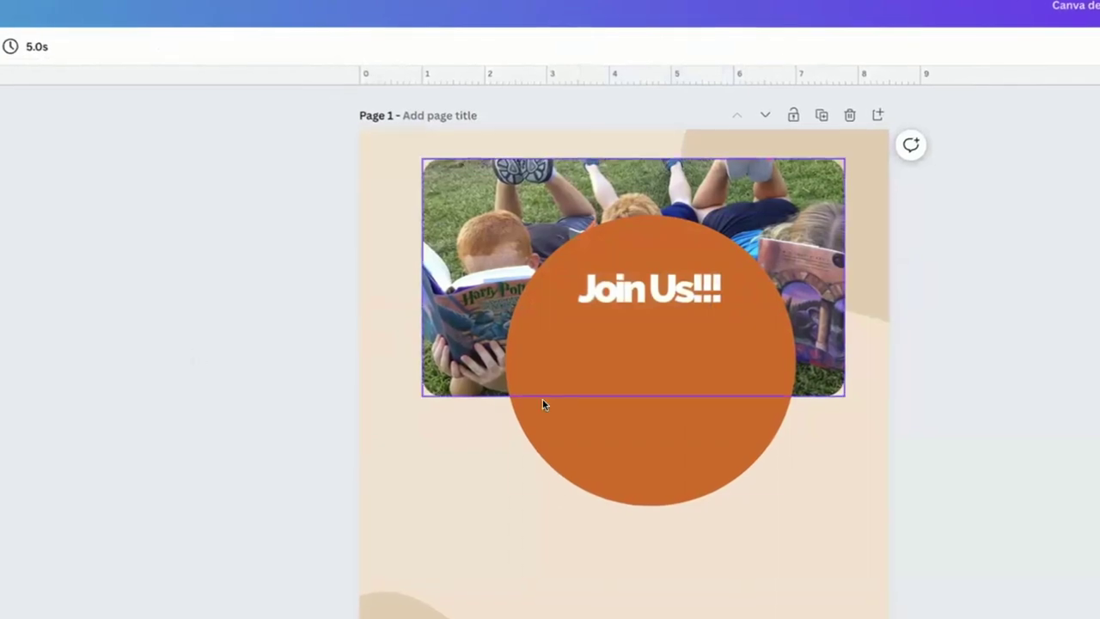
Widen the "Join Us!!!" heading's letter spacing slightly beyond the default and nudge the heading up a little.
{"action": "double_click", "coordinate": [642, 282]}
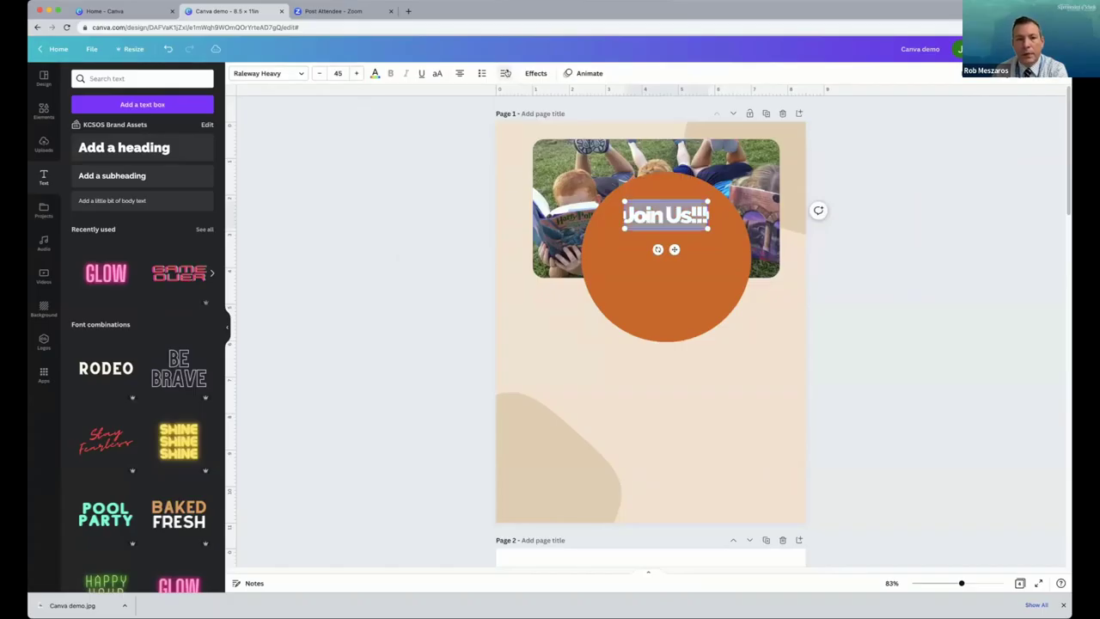
{"action": "left_click", "coordinate": [504, 73]}
{"action": "left_click_drag", "start_coordinate": [525, 112], "coordinate": [536, 112]}
{"action": "left_click", "coordinate": [446, 187]}
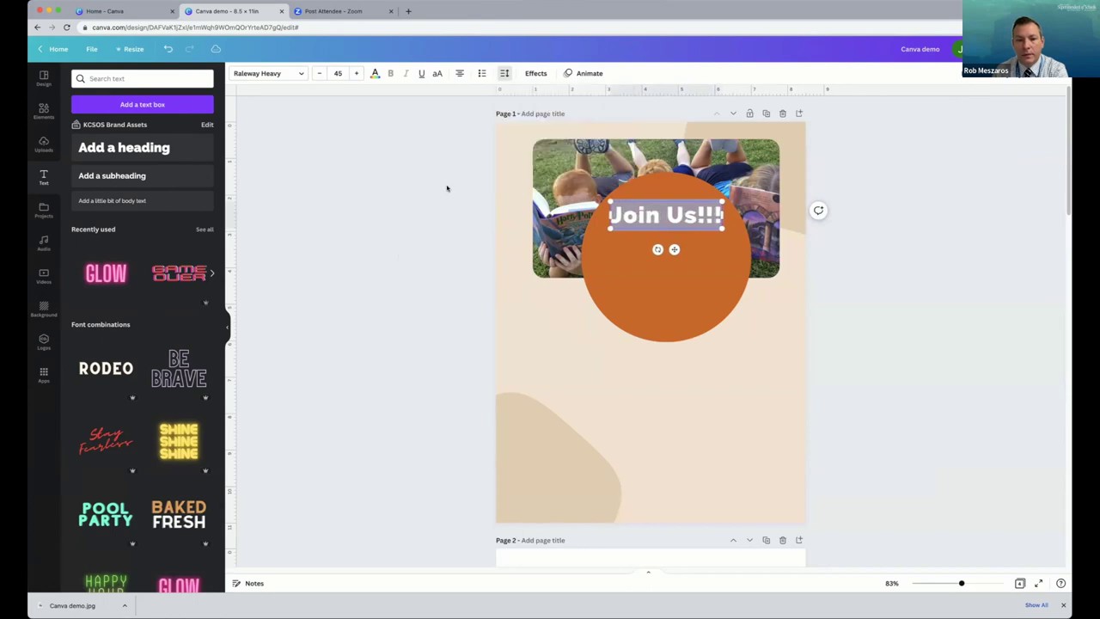
{"action": "left_click", "coordinate": [666, 214]}
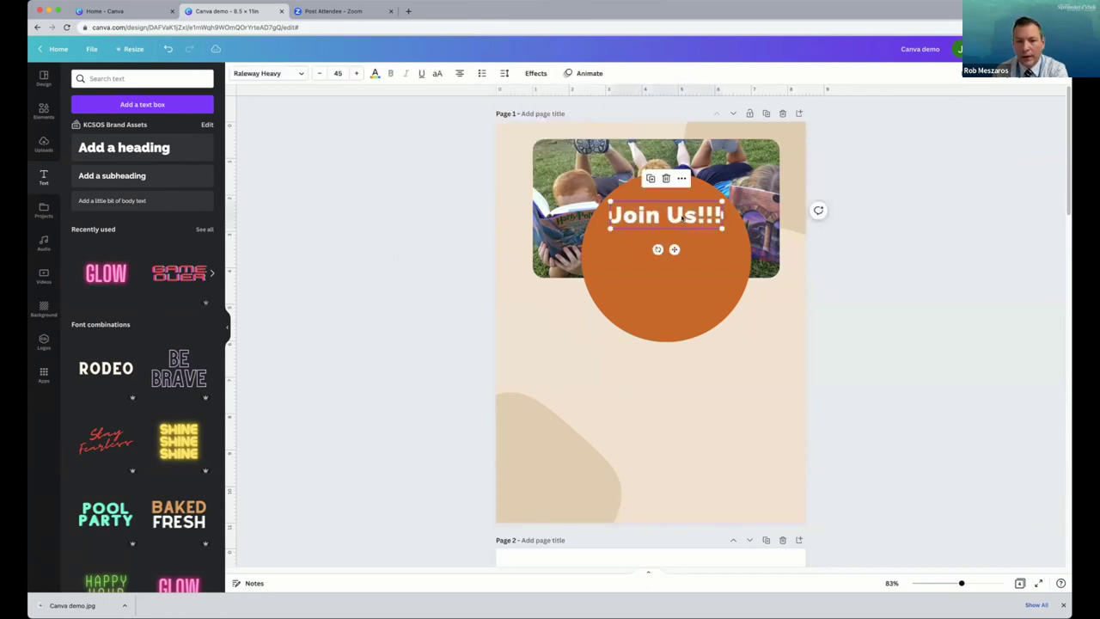
{"action": "left_click", "coordinate": [430, 228]}
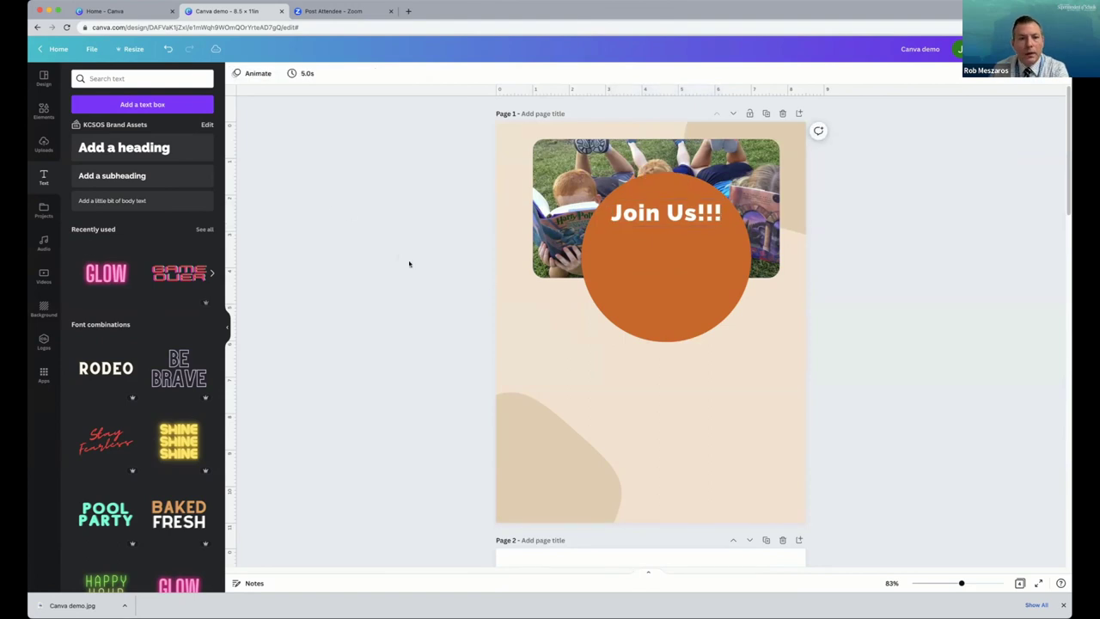
Add a subheading near the circle's lower edge with four lines of placeholder x's, the first two bold and the rest regular.
{"action": "left_click_drag", "start_coordinate": [143, 174], "coordinate": [673, 323]}
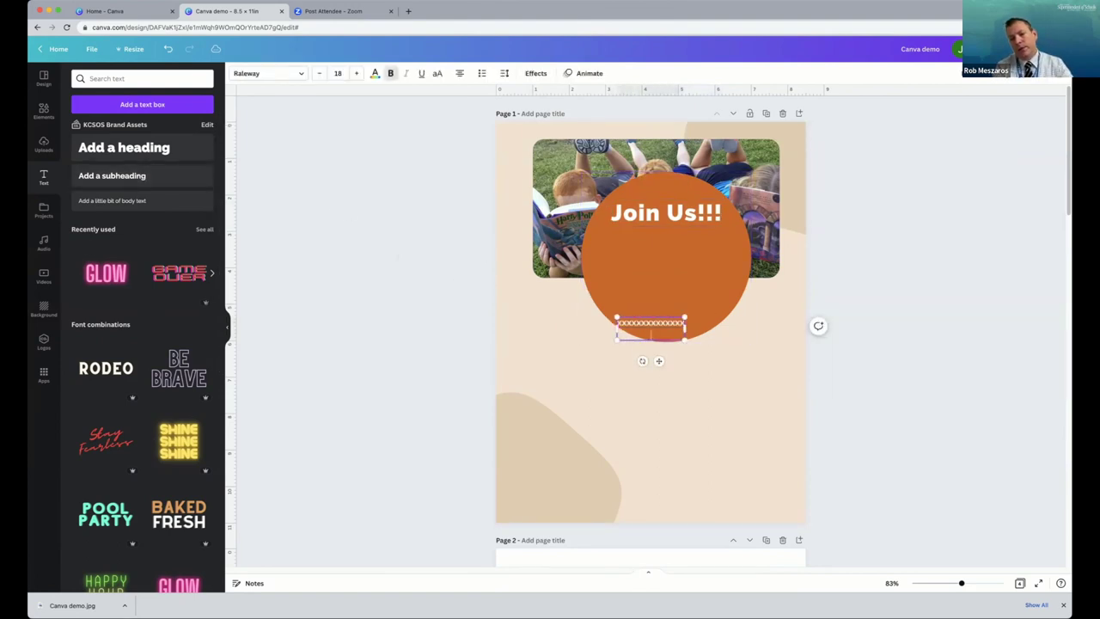
{"action": "type", "text": "xxxx"}
{"action": "key", "text": "Return"}
{"action": "key", "text": "Return"}
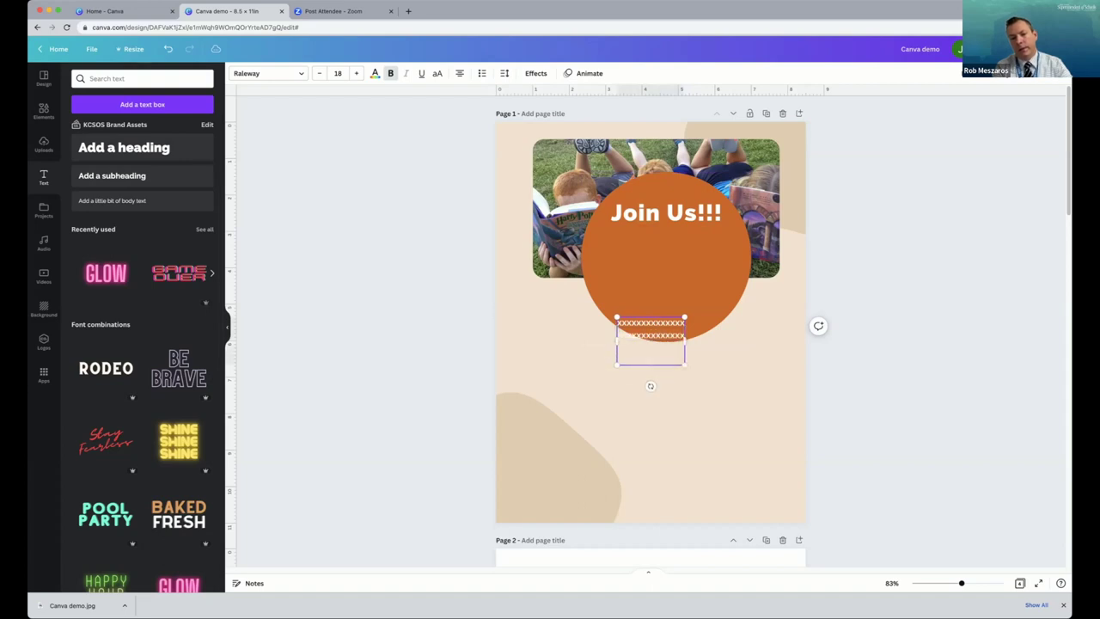
{"action": "key", "text": "BackSpace"}
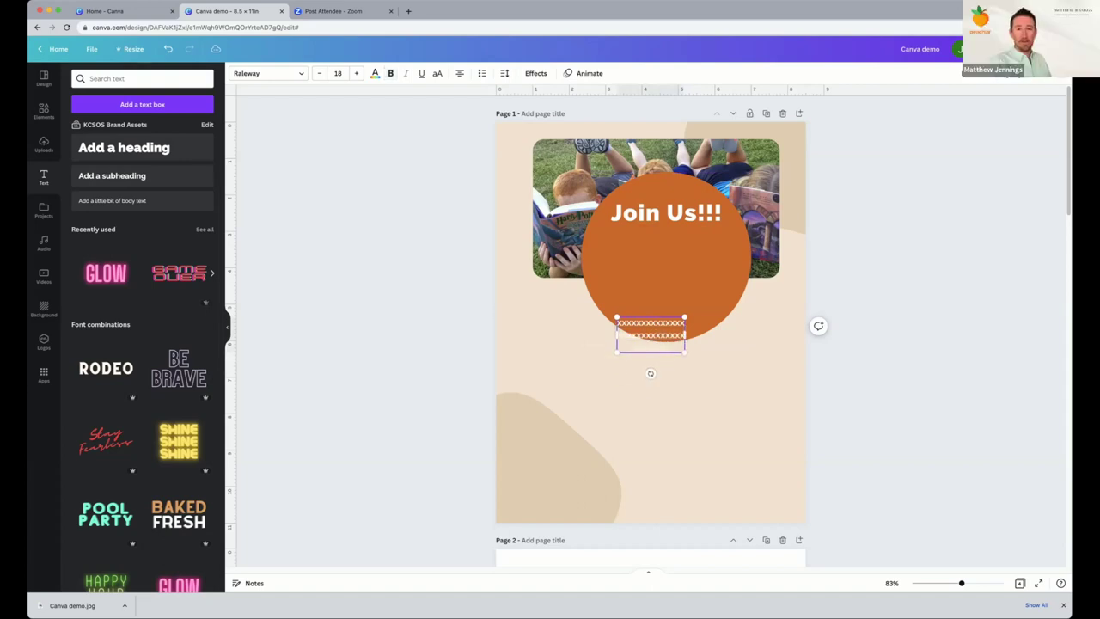
{"action": "type", "text": "xxxxxxxxxxxxx"}
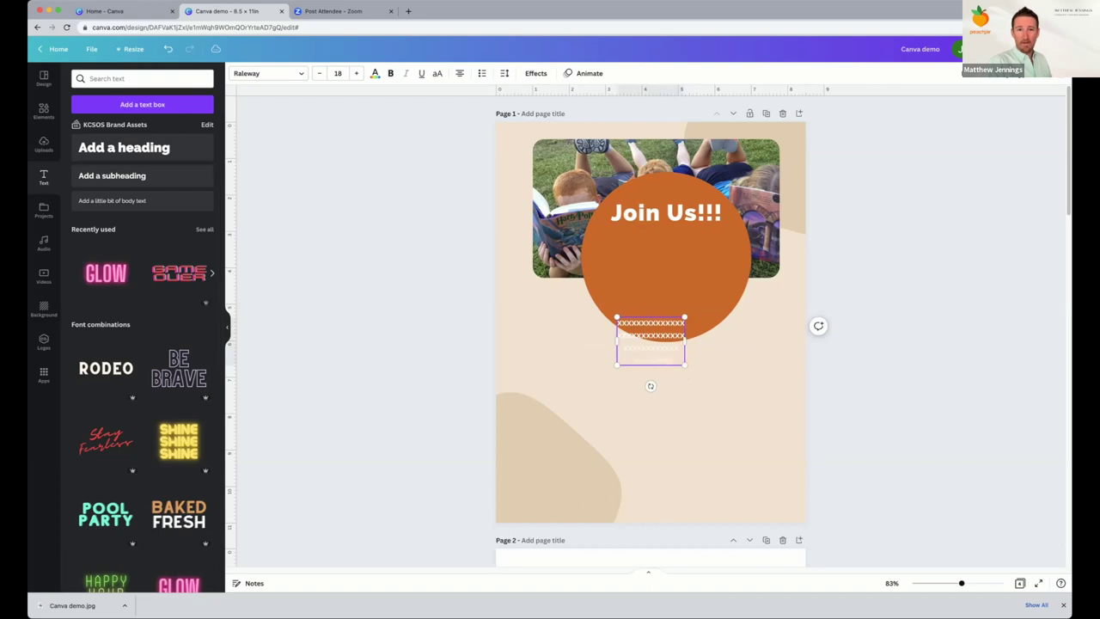
Enlarge the placeholder text block to font size 24.1 and center it beneath the "Join Us!!!" heading inside the circle.
{"action": "left_click", "coordinate": [682, 351]}
{"action": "left_click", "coordinate": [653, 346]}
{"action": "left_click_drag", "start_coordinate": [653, 347], "coordinate": [718, 303]}
{"action": "left_click_drag", "start_coordinate": [673, 272], "coordinate": [666, 272]}
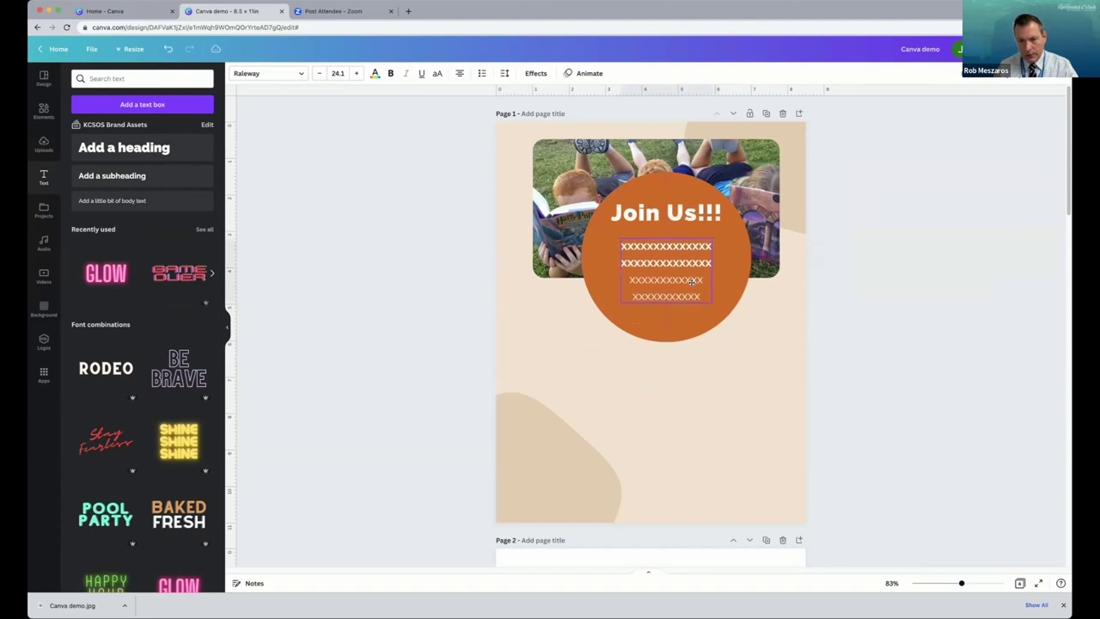
{"action": "left_click", "coordinate": [710, 369]}
{"action": "left_click", "coordinate": [928, 373]}
Move the orange circle out from behind the text to the lower part of the page.
{"action": "left_click_drag", "start_coordinate": [662, 187], "coordinate": [682, 341]}
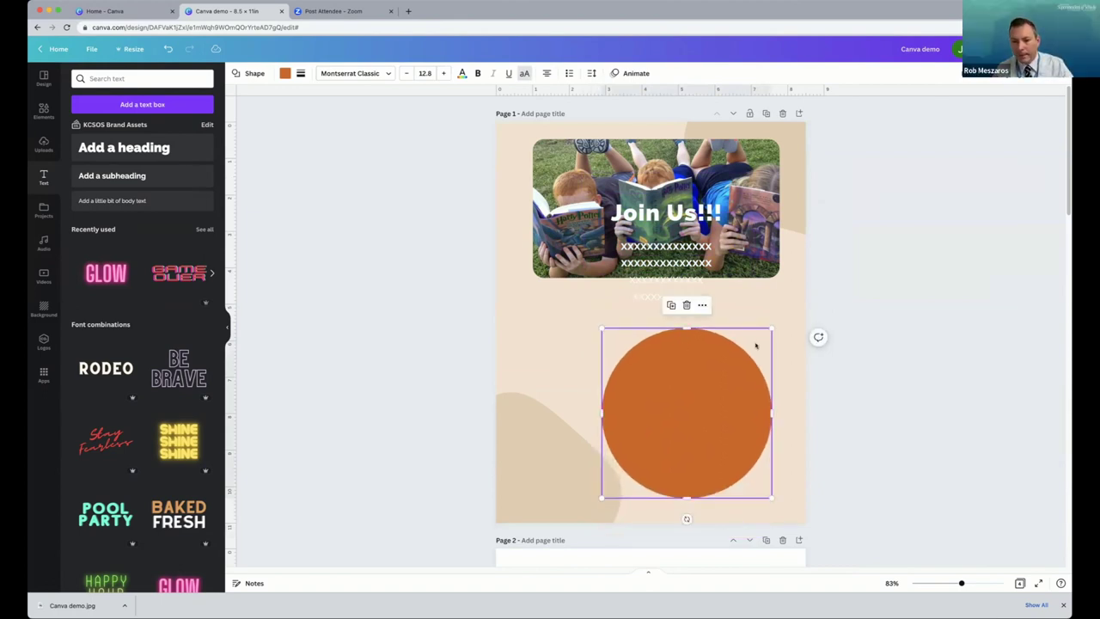
{"action": "left_click", "coordinate": [645, 291]}
{"action": "left_click", "coordinate": [559, 324]}
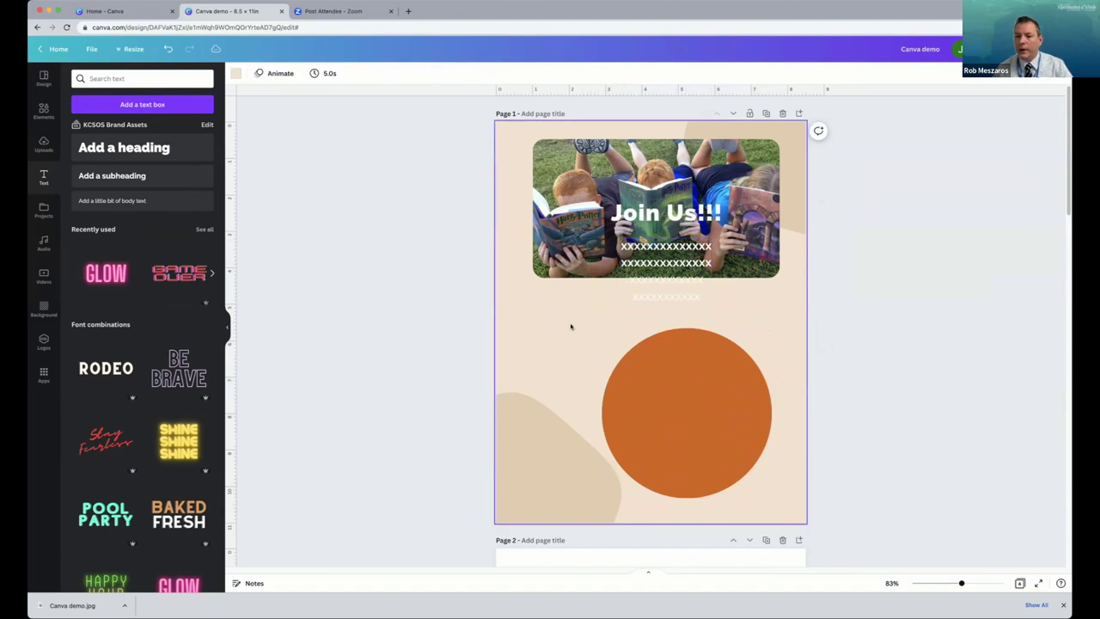
{"action": "left_click", "coordinate": [895, 331]}
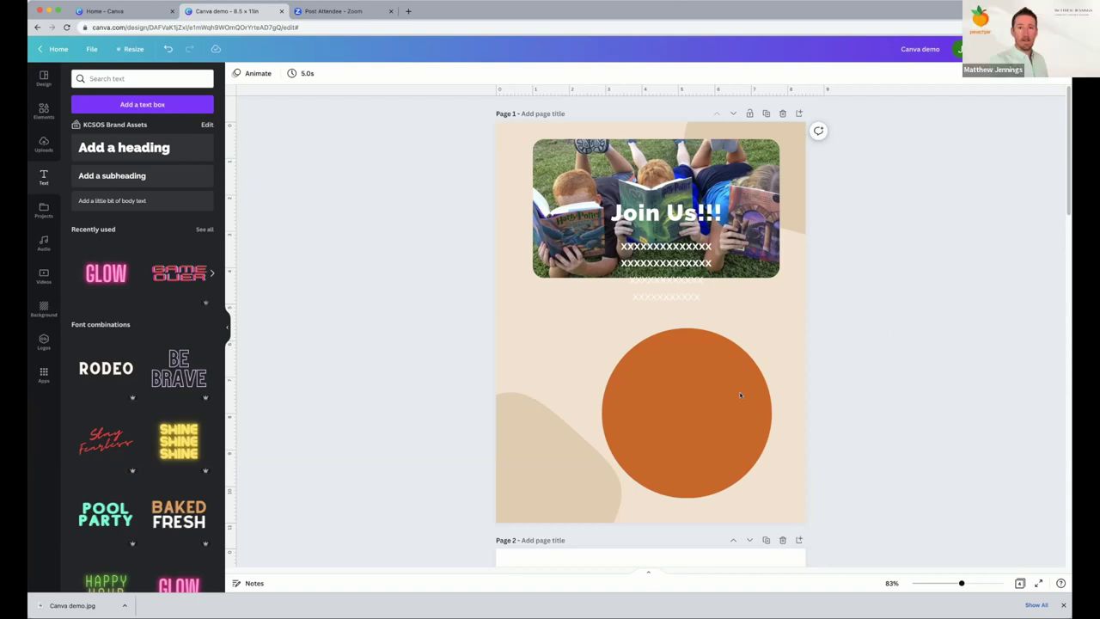
Move the orange circle back behind the "Join Us!!!" heading and placeholder text, overlapping the photo.
{"action": "left_click", "coordinate": [701, 416]}
{"action": "left_click_drag", "start_coordinate": [701, 416], "coordinate": [682, 265]}
{"action": "left_click", "coordinate": [522, 227]}
{"action": "left_click", "coordinate": [545, 304]}
{"action": "left_click", "coordinate": [457, 306]}
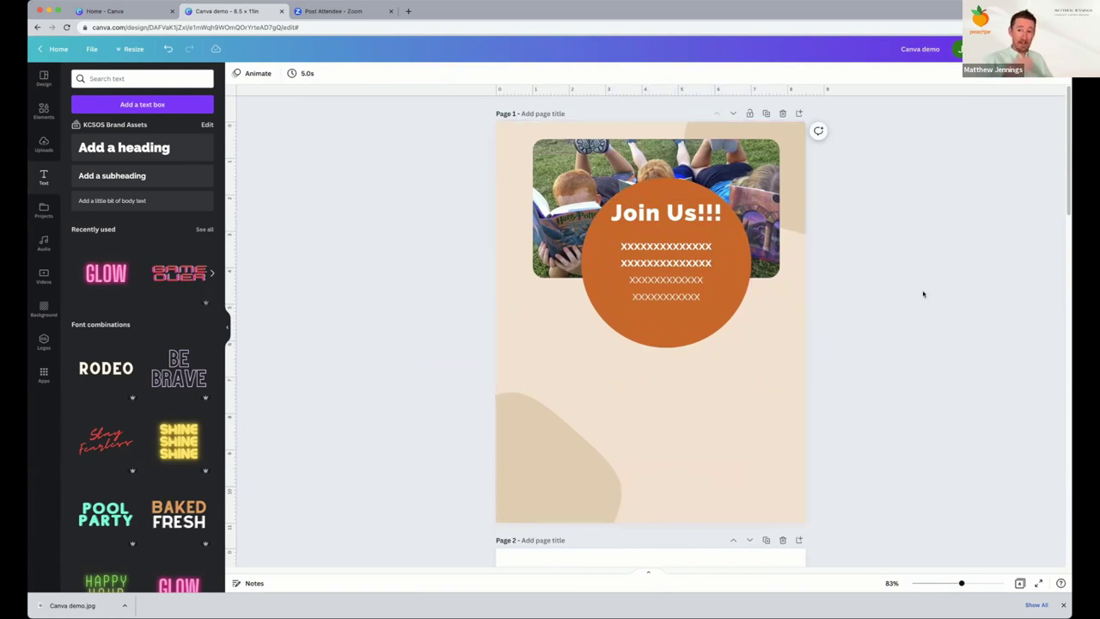
Move the placeholder text block slightly up and to the left, closer to the "Join Us!!!" heading.
{"action": "left_click", "coordinate": [688, 288]}
{"action": "left_click", "coordinate": [862, 314]}
{"action": "left_click", "coordinate": [696, 287]}
{"action": "left_click", "coordinate": [510, 300]}
{"action": "mouse_move", "coordinate": [672, 294]}
{"action": "left_mouse_down"}
{"action": "mouse_move", "coordinate": [657, 293]}
{"action": "mouse_move", "coordinate": [699, 306]}
{"action": "mouse_move", "coordinate": [642, 306]}
{"action": "mouse_move", "coordinate": [676, 290]}
{"action": "mouse_move", "coordinate": [664, 294]}
{"action": "mouse_move", "coordinate": [679, 275]}
{"action": "left_mouse_up"}
Try left alignment on all placeholder lines, then right-align them and enlarge the block to font size 27.7.
{"action": "double_click", "coordinate": [677, 271]}
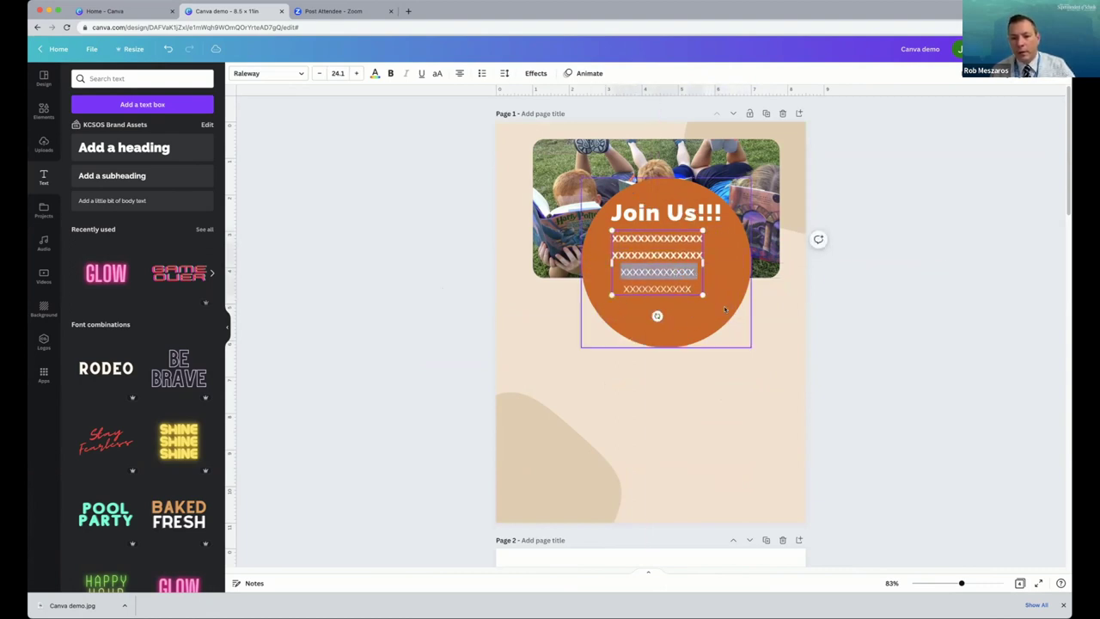
{"action": "triple_click", "coordinate": [675, 262]}
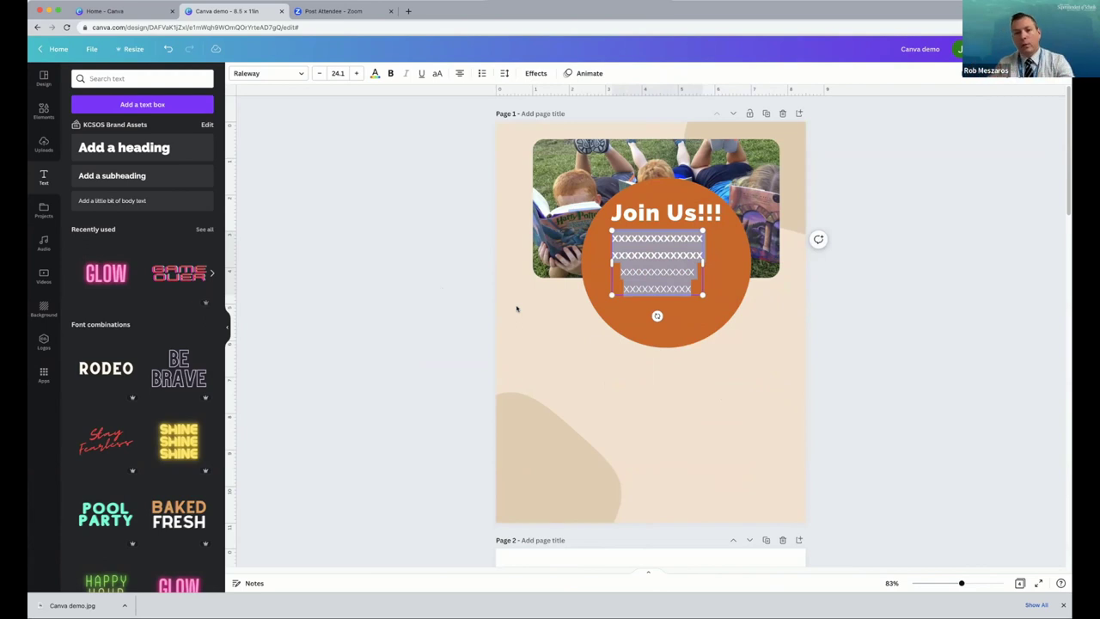
{"action": "left_click", "coordinate": [459, 74]}
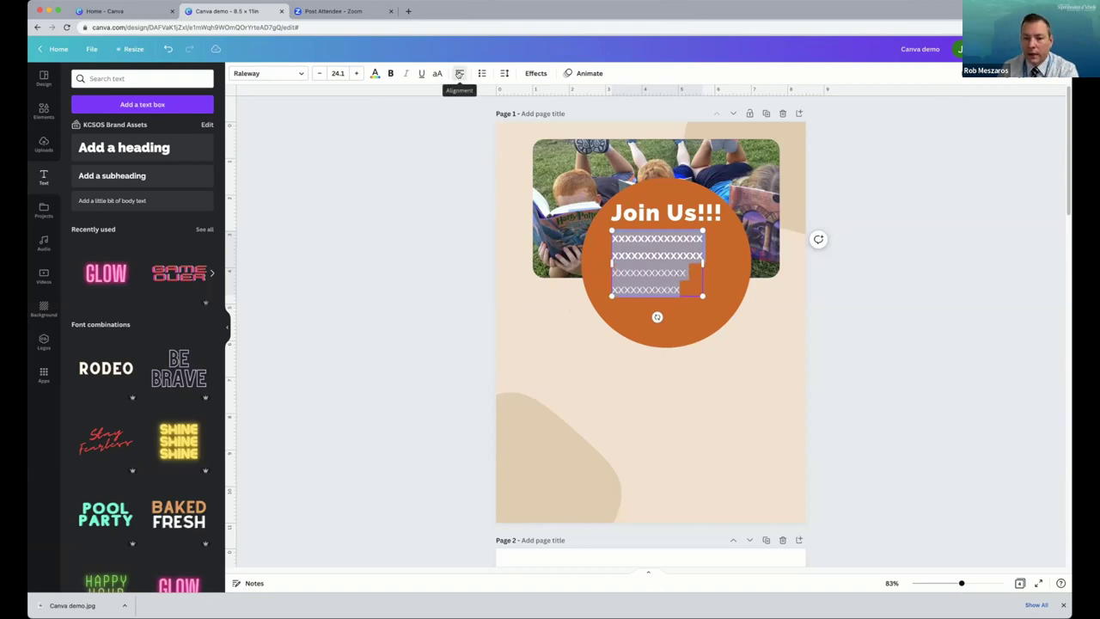
{"action": "left_click", "coordinate": [459, 74]}
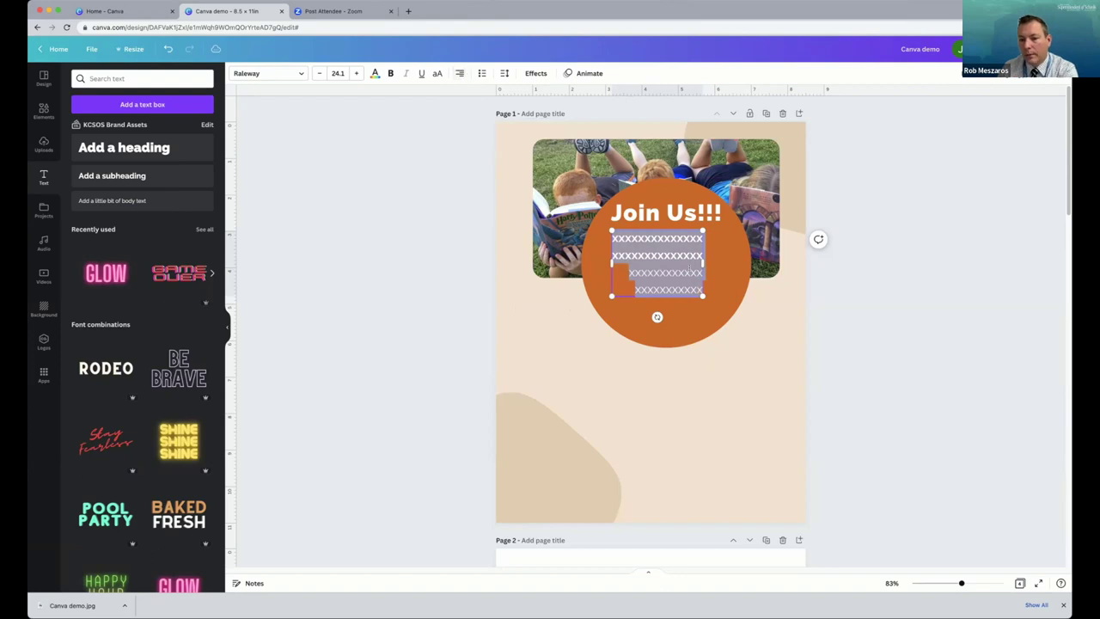
{"action": "left_click", "coordinate": [956, 335]}
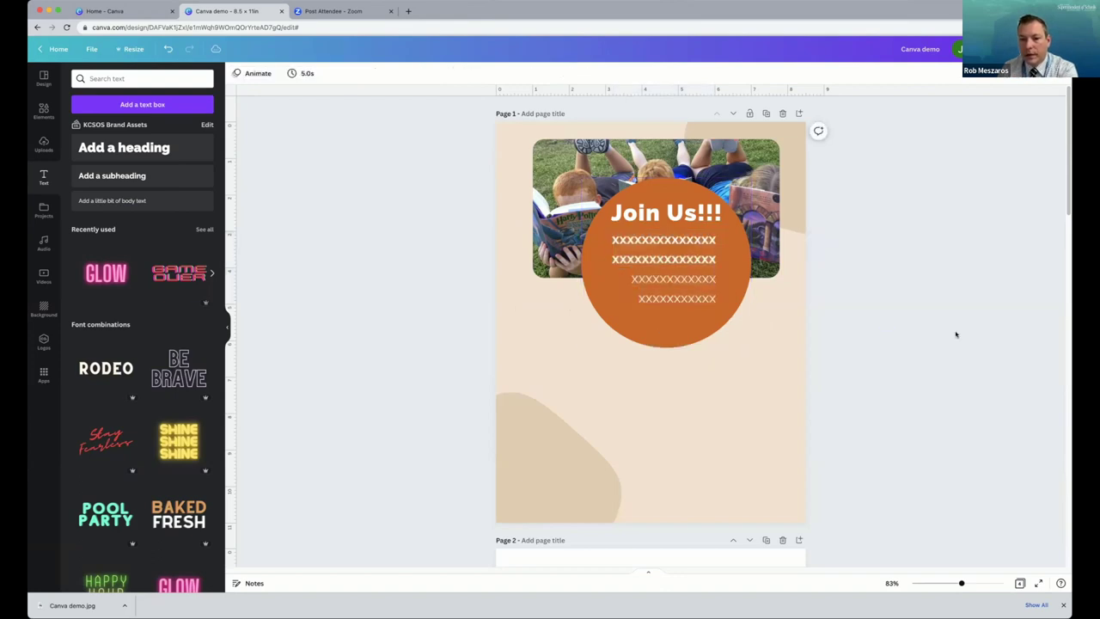
Center-align all four placeholder lines inside the circle.
{"action": "left_click", "coordinate": [678, 277]}
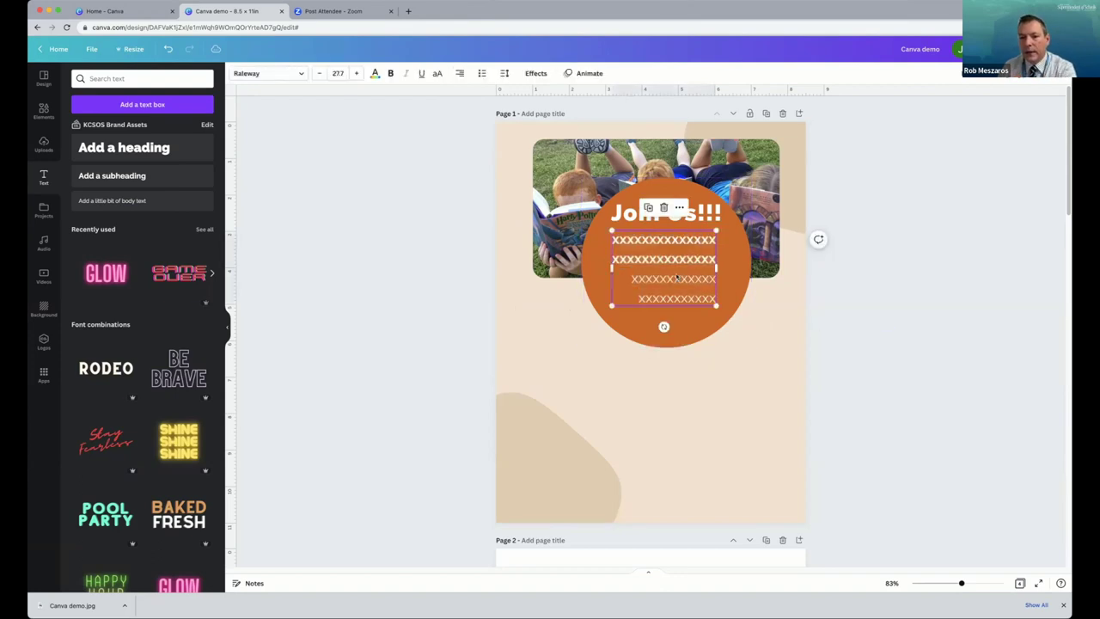
{"action": "double_click", "coordinate": [677, 277]}
{"action": "key", "text": "ctrl+a"}
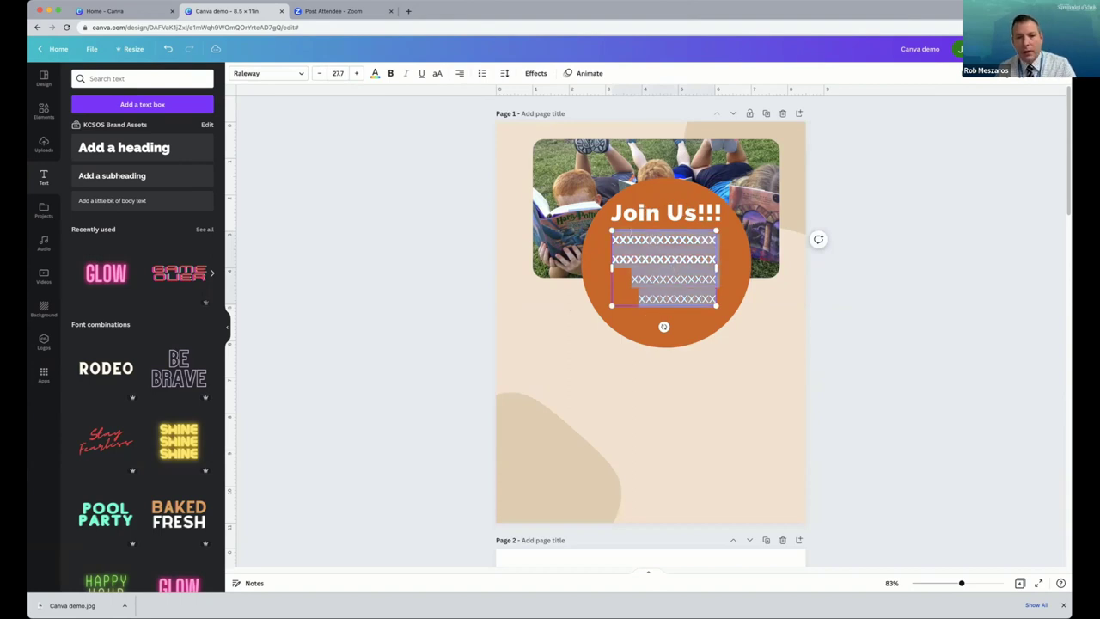
{"action": "left_click", "coordinate": [460, 74]}
{"action": "left_click", "coordinate": [460, 74]}
{"action": "left_click", "coordinate": [460, 74]}
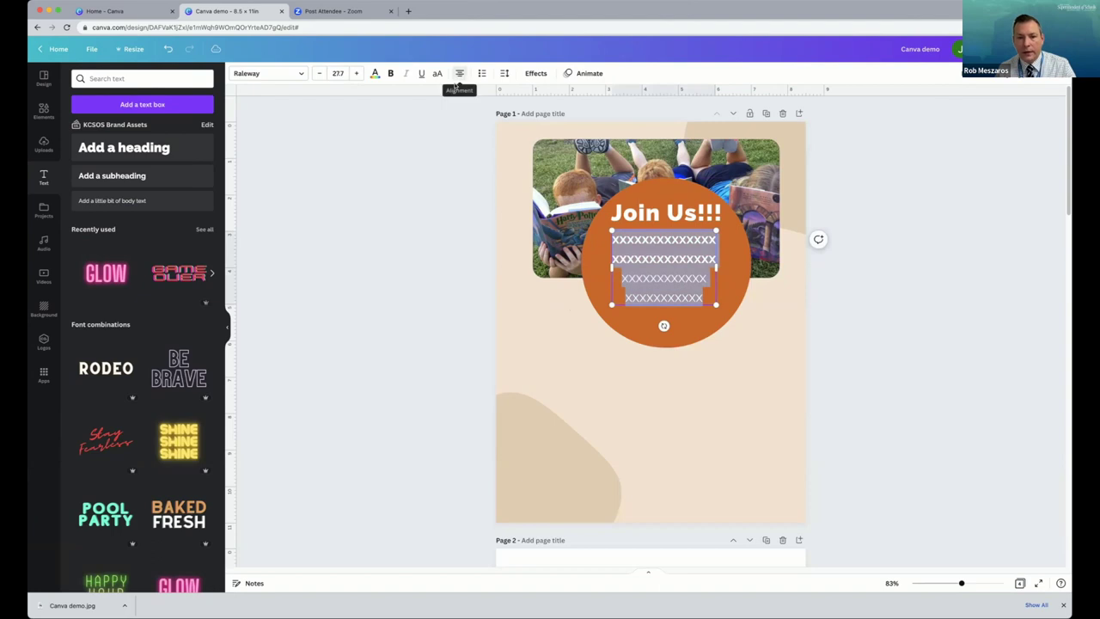
Nudge the placeholder text block down slightly to leave more room below the "Join Us!!!" heading.
{"action": "left_click_drag", "start_coordinate": [653, 243], "coordinate": [653, 247]}
{"action": "left_click", "coordinate": [465, 274]}
{"action": "left_click", "coordinate": [648, 275]}
{"action": "left_click", "coordinate": [402, 311]}
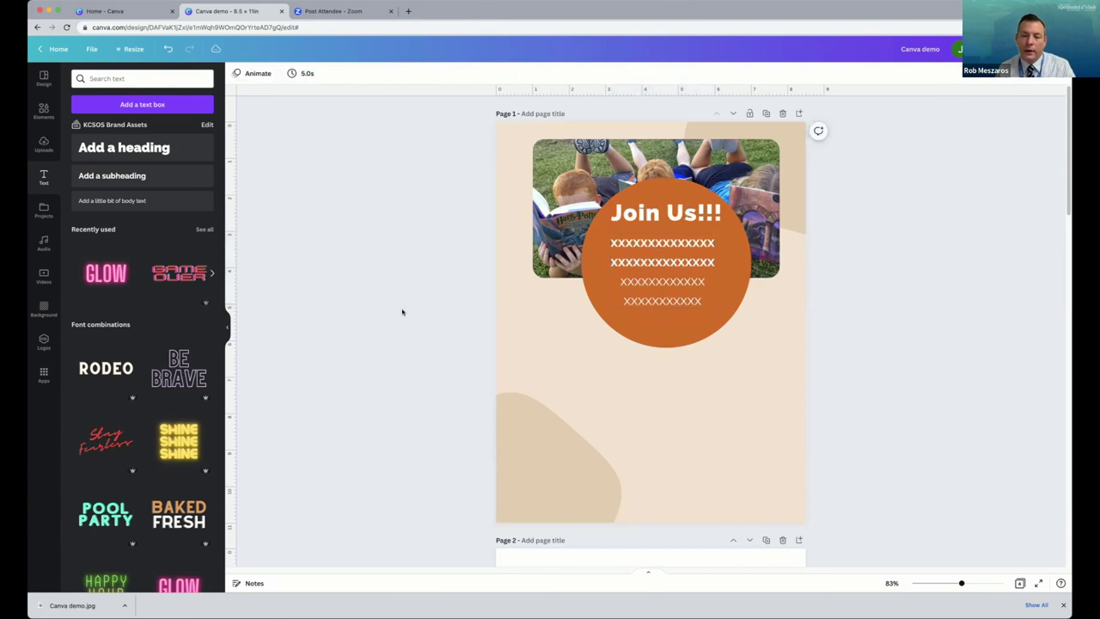
Set the line spacing of all placeholder lines to 0.71 and nudge the block to the circle's horizontal center.
{"action": "left_click", "coordinate": [637, 272]}
{"action": "double_click", "coordinate": [637, 272]}
{"action": "triple_click", "coordinate": [632, 262]}
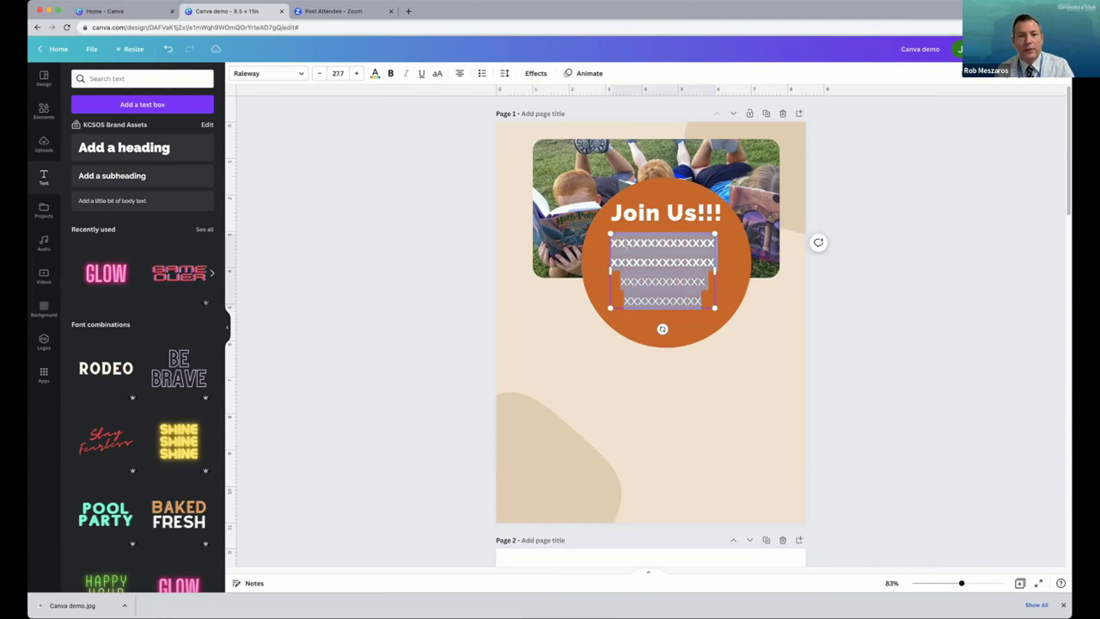
{"action": "left_click", "coordinate": [505, 73]}
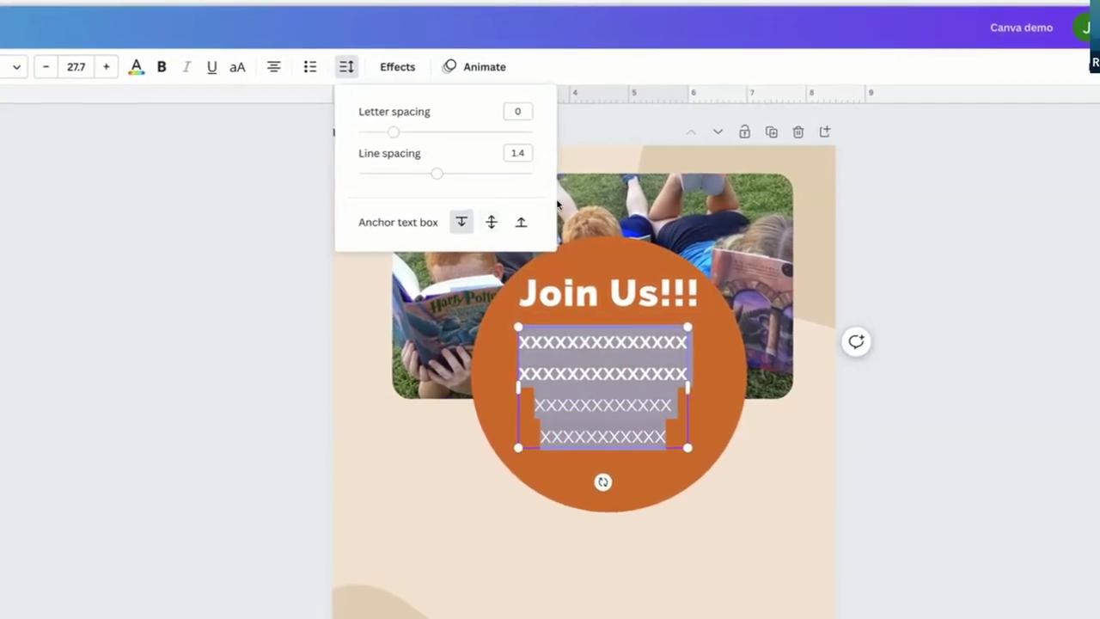
{"action": "left_click_drag", "start_coordinate": [437, 175], "coordinate": [369, 180]}
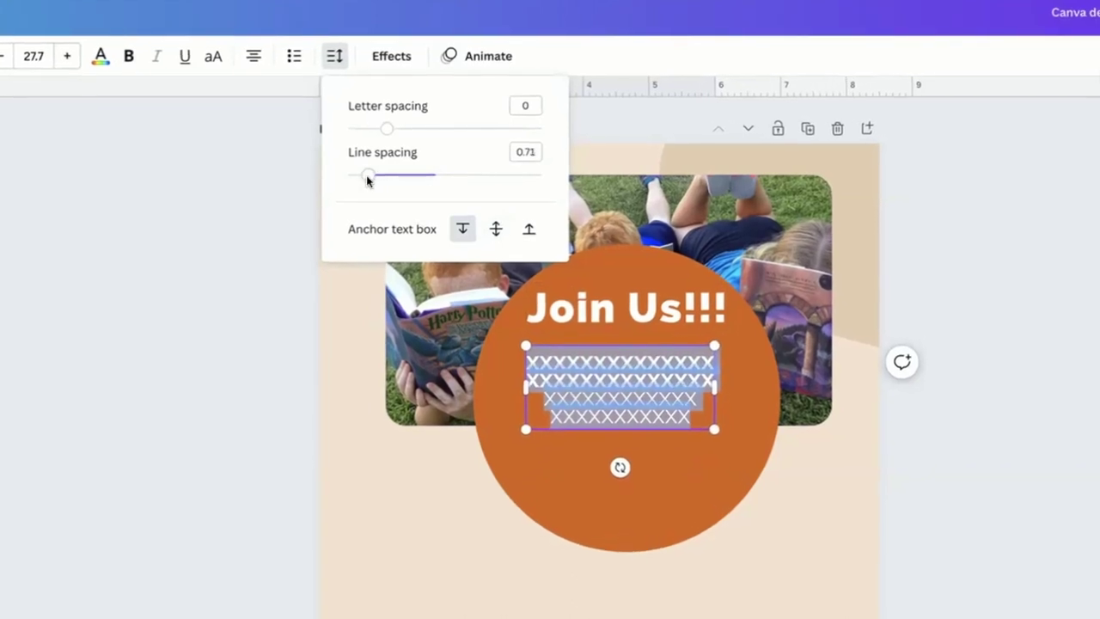
{"action": "left_click", "coordinate": [112, 312]}
{"action": "left_click", "coordinate": [617, 398]}
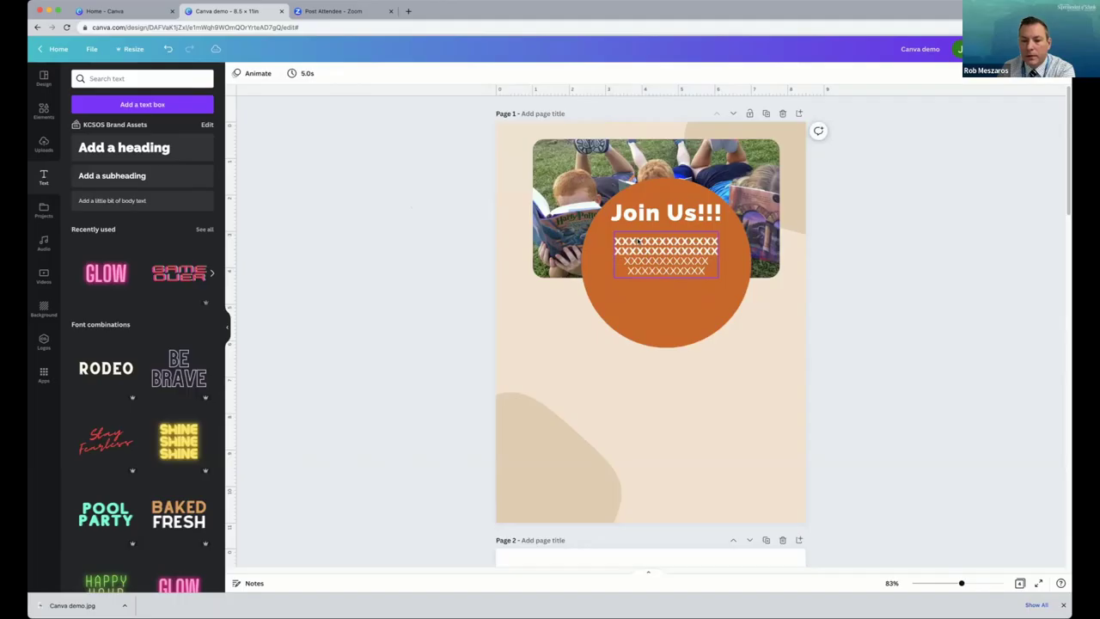
Increase the line spacing of all four placeholder lines so they spread further down the circle.
{"action": "double_click", "coordinate": [579, 368]}
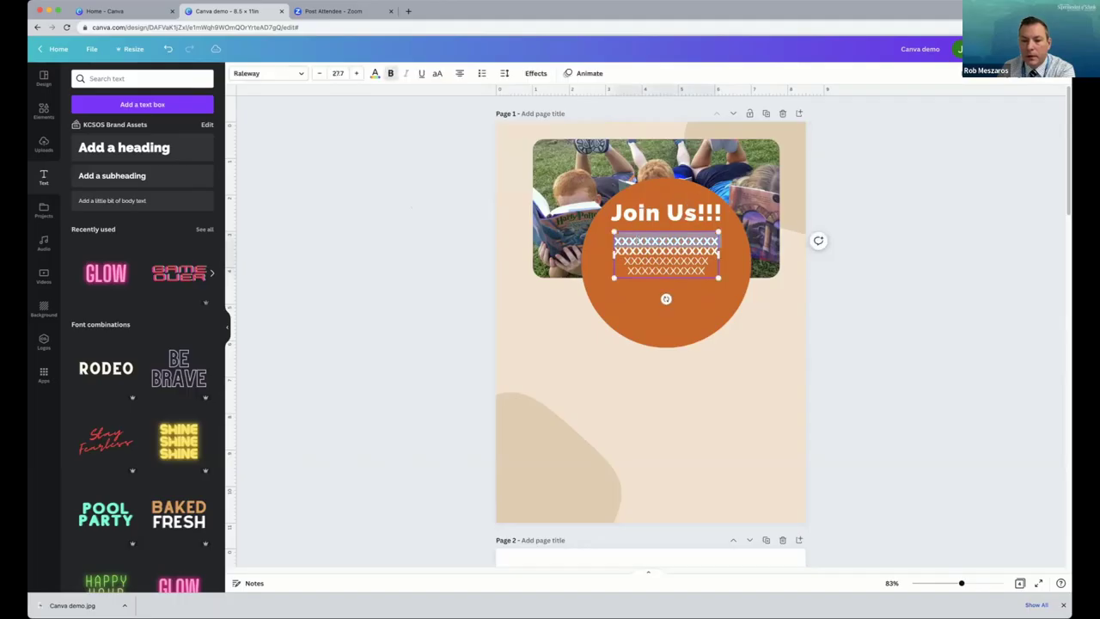
{"action": "key", "text": "ctrl+a"}
{"action": "left_click", "coordinate": [459, 74]}
{"action": "left_click", "coordinate": [459, 74]}
{"action": "left_click", "coordinate": [504, 73]}
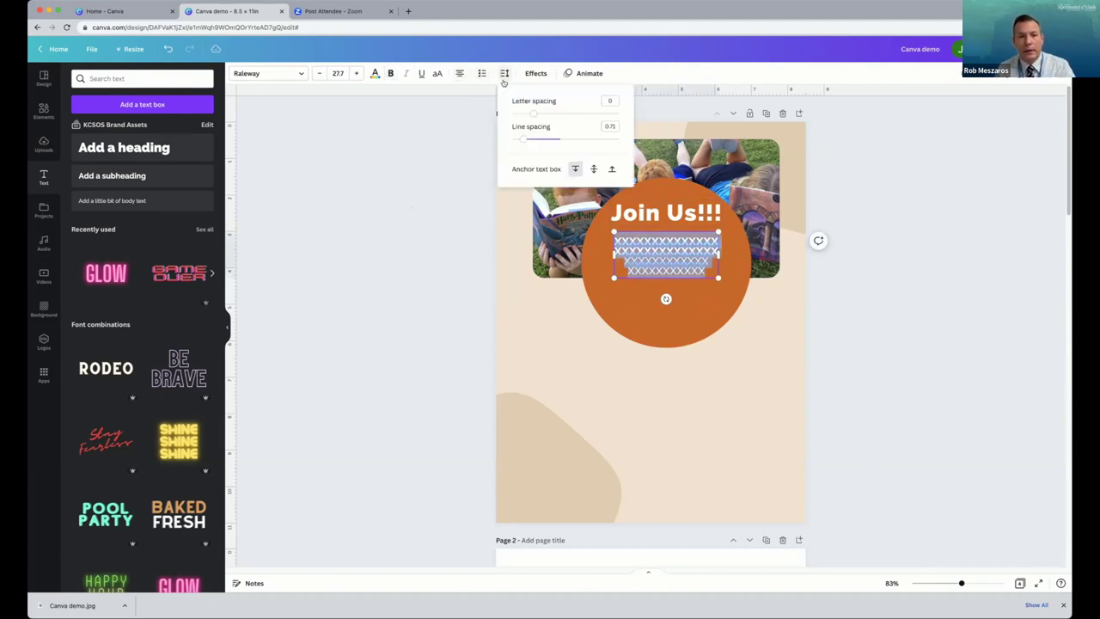
{"action": "left_click_drag", "start_coordinate": [521, 143], "coordinate": [550, 143]}
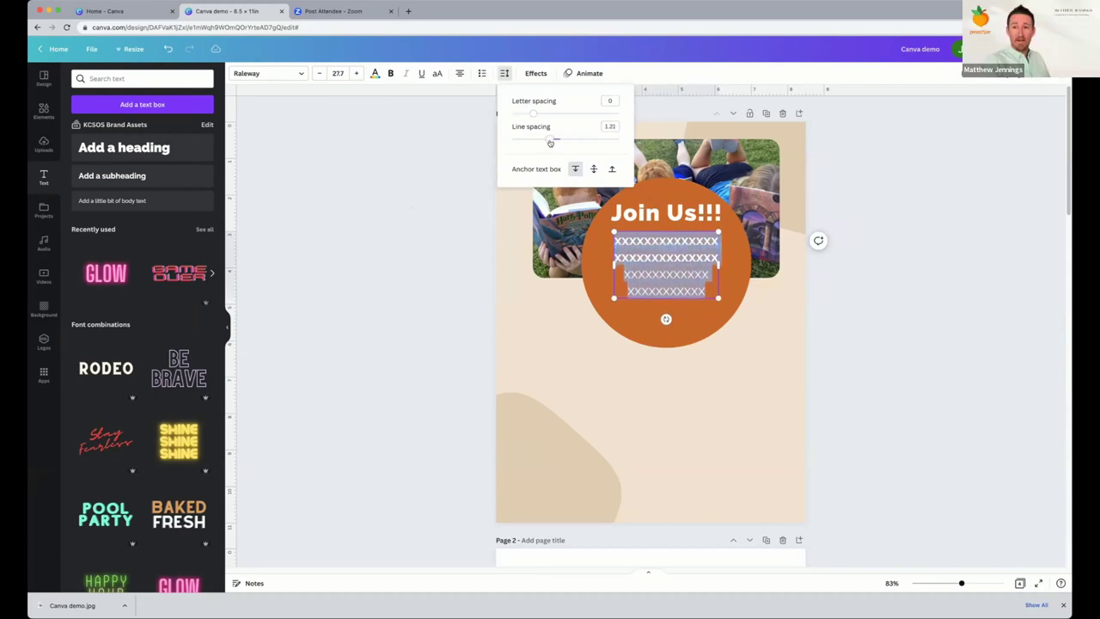
{"action": "left_click", "coordinate": [436, 234]}
{"action": "left_click", "coordinate": [436, 234]}
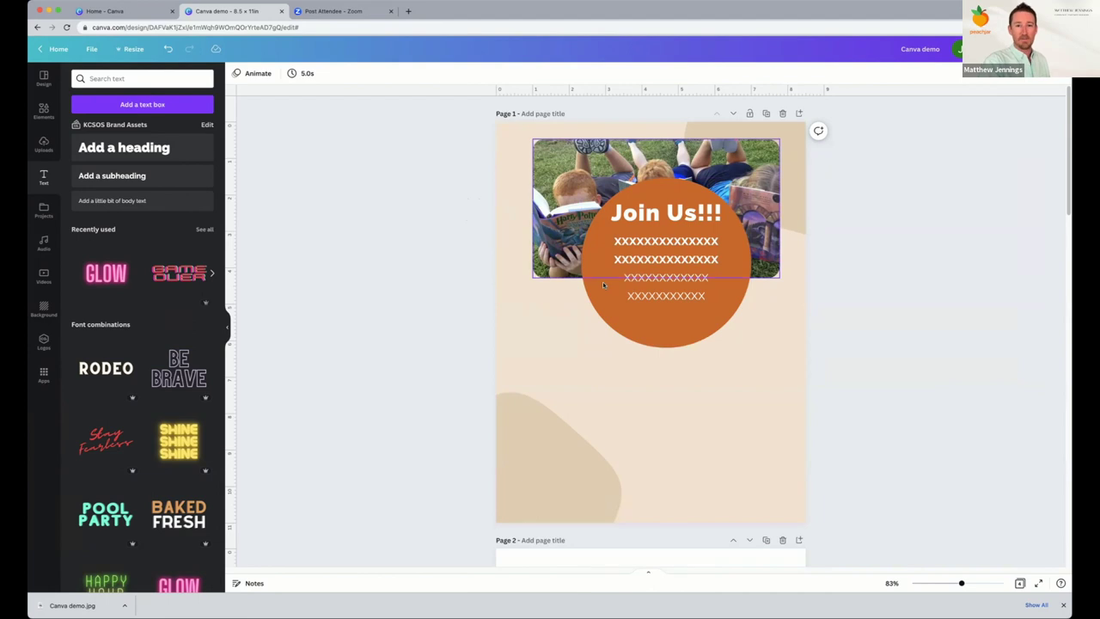
Try moving the "Join Us!!!" heading by itself to the bottom edge of the circle, and undo the move.
{"action": "left_click", "coordinate": [655, 275]}
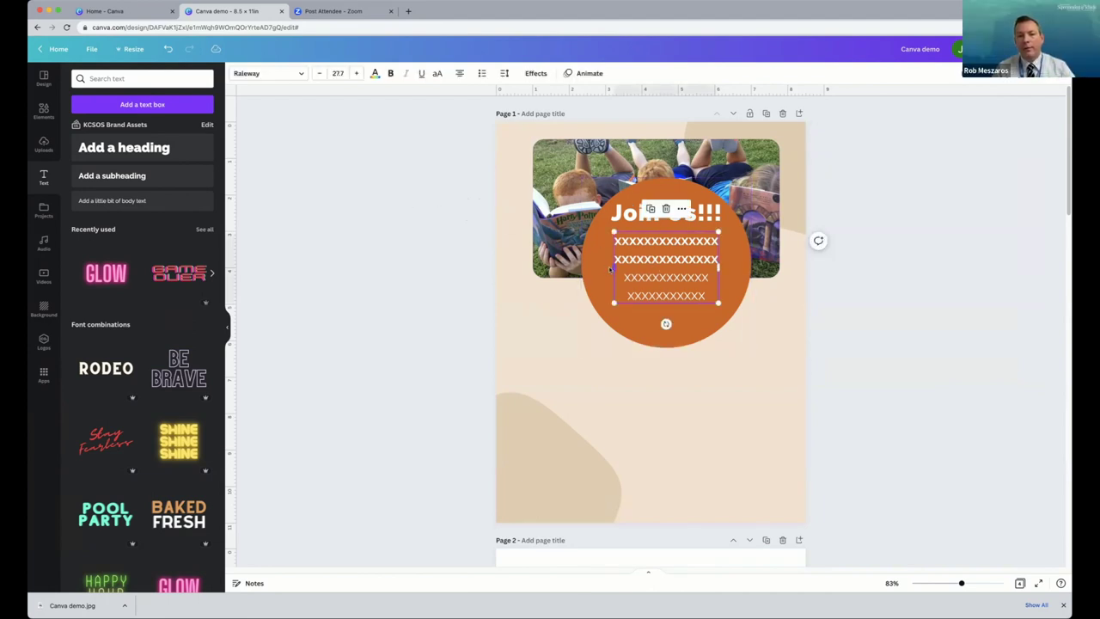
{"action": "left_click", "coordinate": [605, 271]}
{"action": "left_click", "coordinate": [627, 212]}
{"action": "left_click_drag", "start_coordinate": [627, 212], "coordinate": [642, 329]}
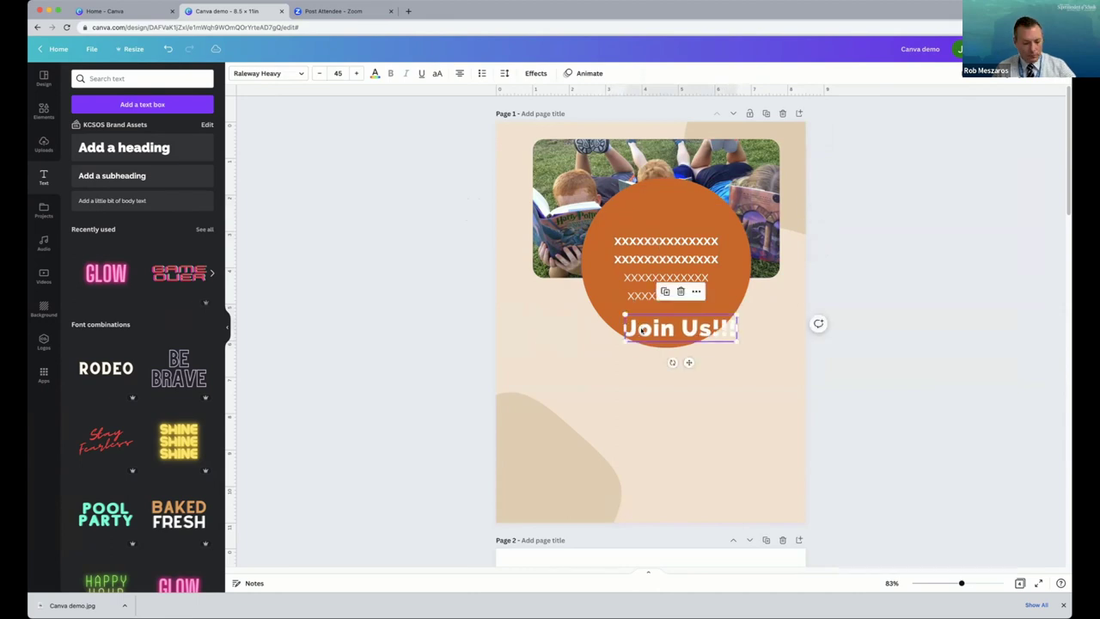
{"action": "key", "text": "ctrl+z"}
Delete the reading-children photo and its frame from behind the circle on page 1.
{"action": "key", "text": "ctrl+z"}
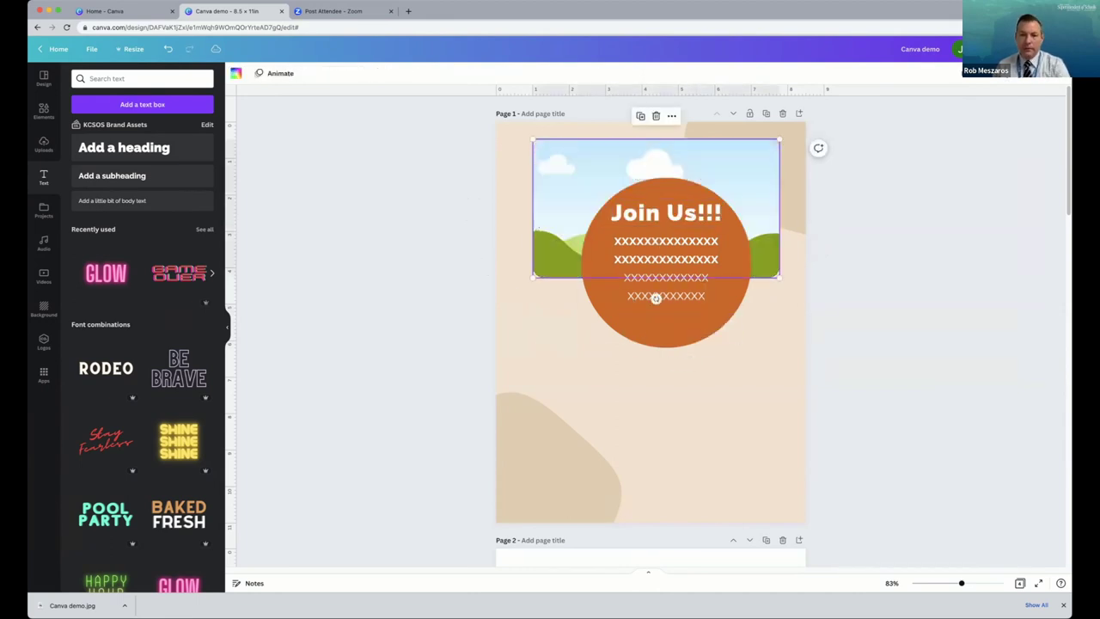
{"action": "key", "text": "ctrl+z"}
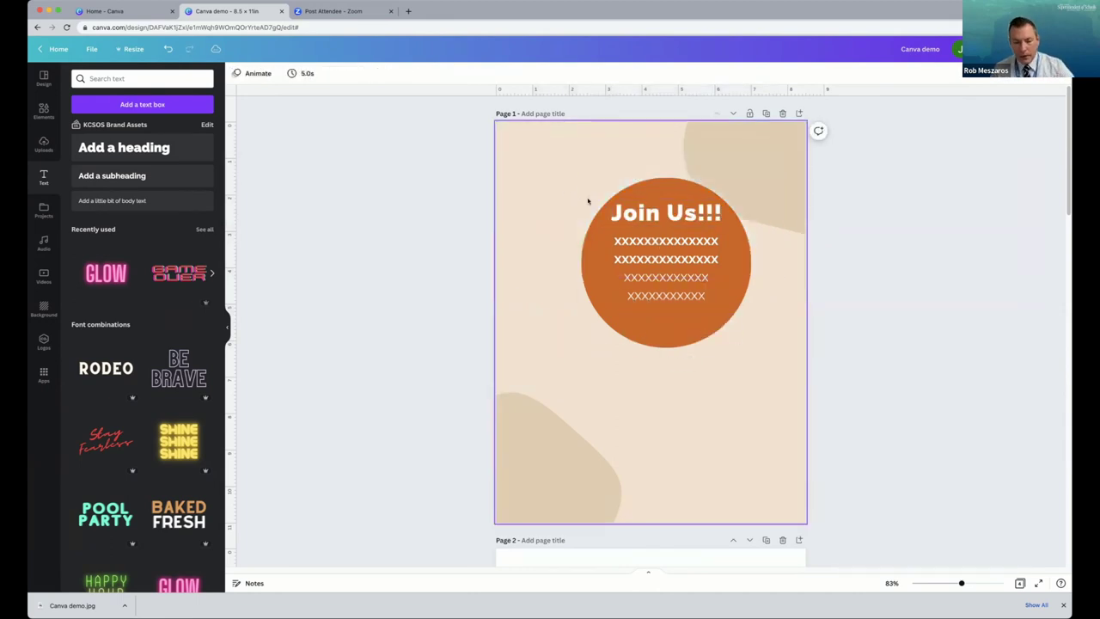
{"action": "key", "text": "ctrl+z"}
{"action": "key", "text": "ctrl+z"}
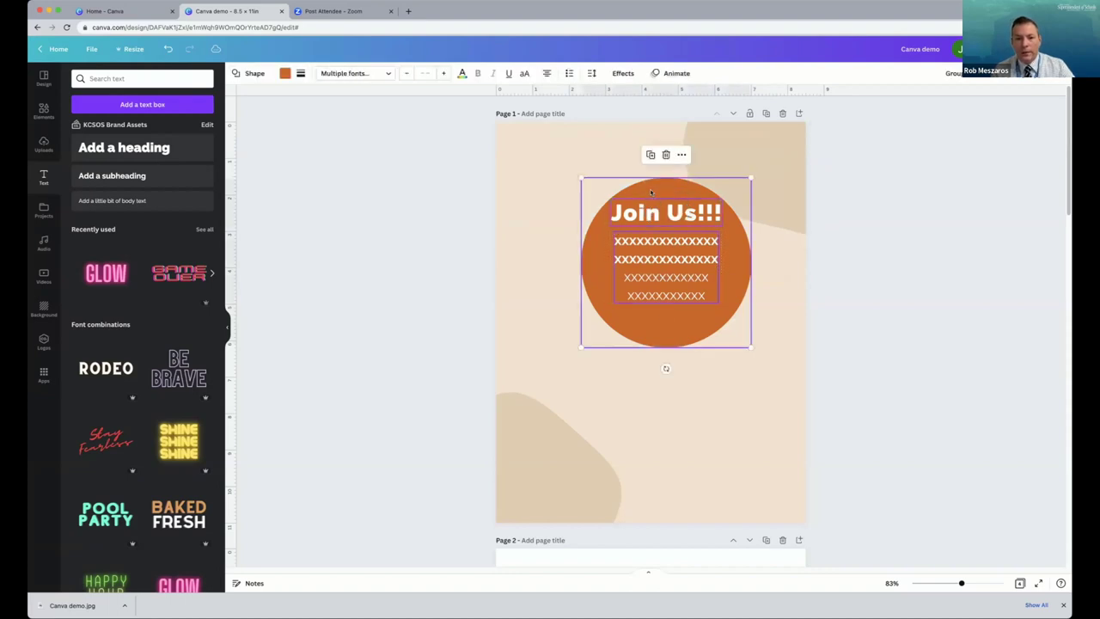
{"action": "left_click", "coordinate": [477, 252]}
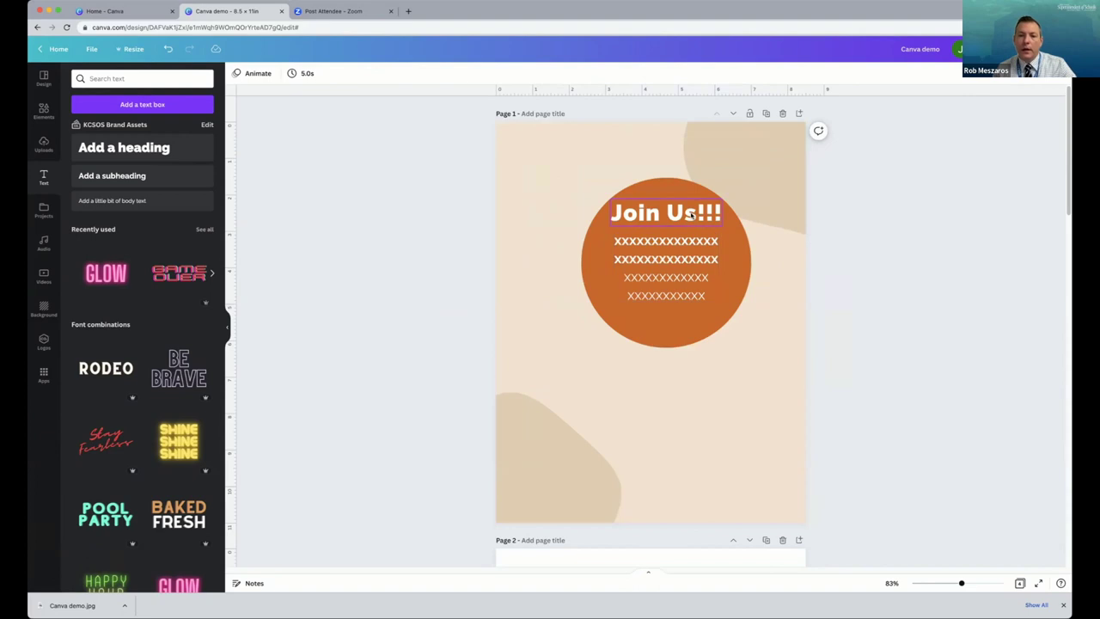
Try moving the orange circle down the page without its text, and undo the move.
{"action": "left_click", "coordinate": [688, 251]}
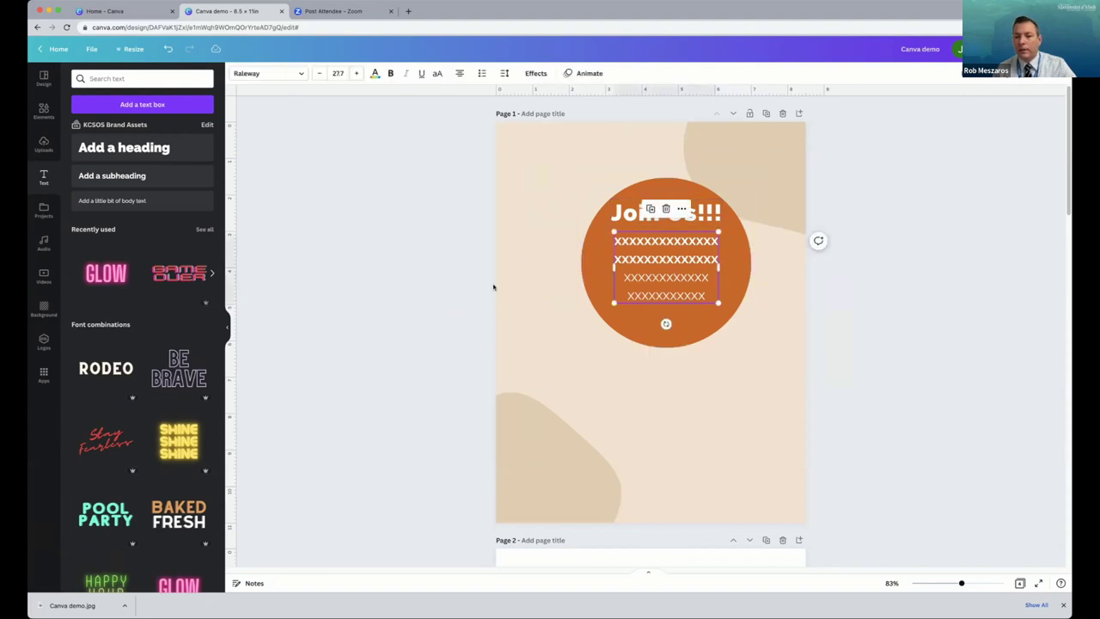
{"action": "left_click", "coordinate": [435, 266]}
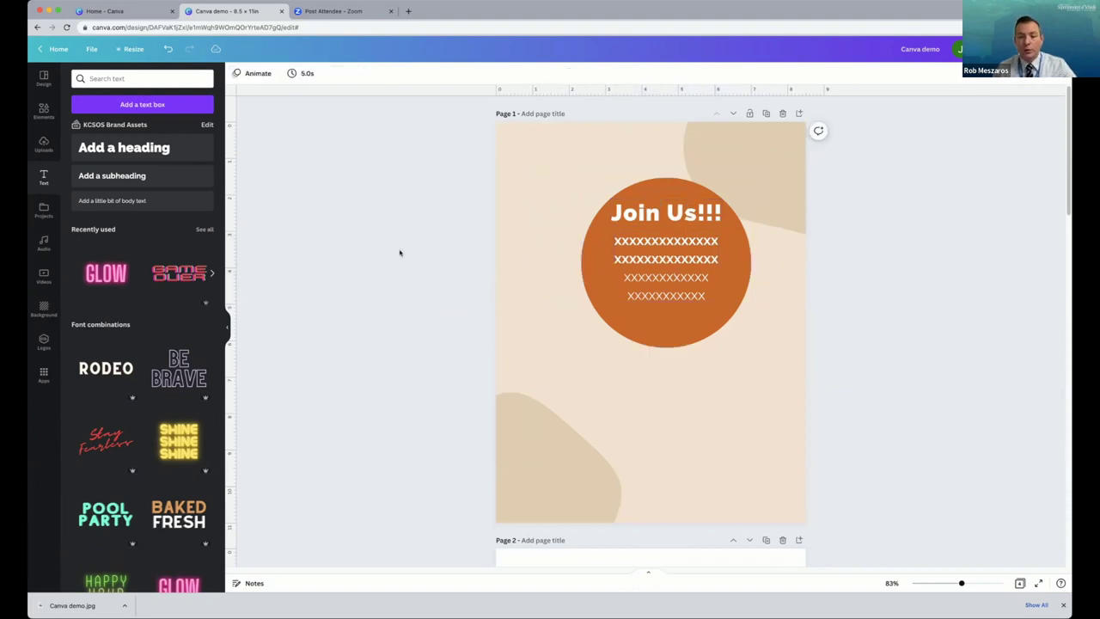
{"action": "left_click", "coordinate": [666, 326]}
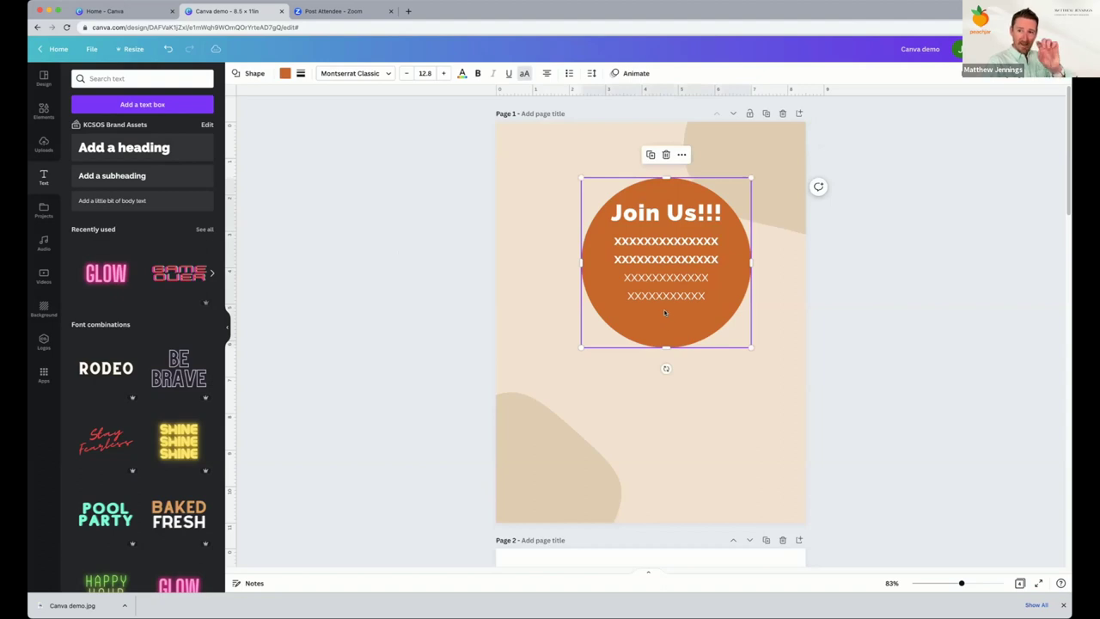
{"action": "left_click", "coordinate": [498, 288]}
{"action": "left_click_drag", "start_coordinate": [672, 328], "coordinate": [652, 445]}
{"action": "key", "text": "ctrl+z"}
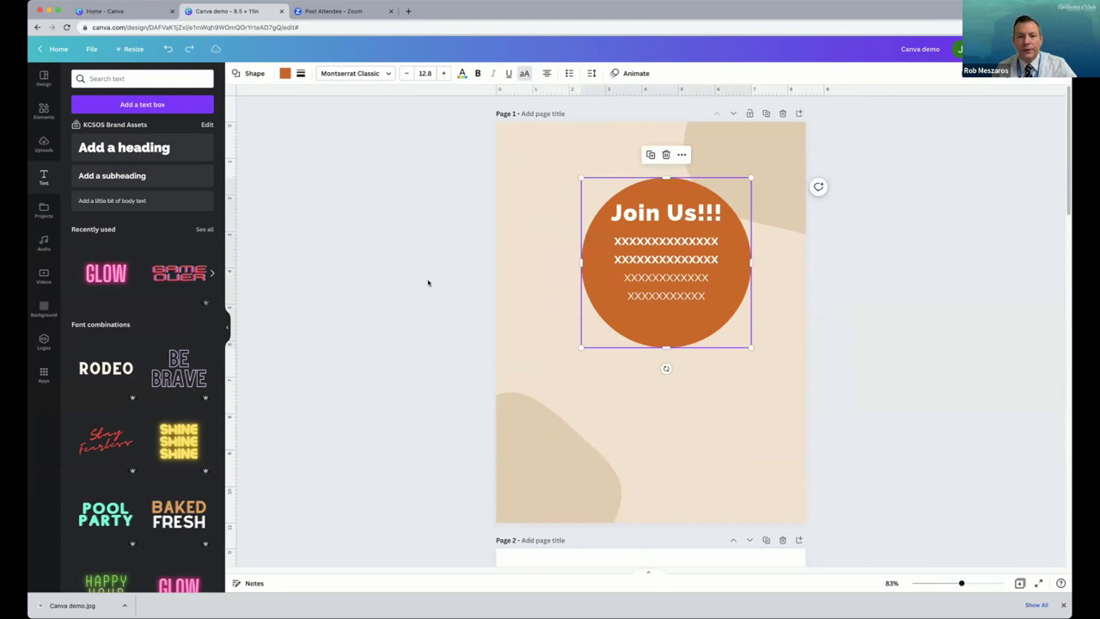
{"action": "left_click", "coordinate": [427, 281]}
Select the circle, heading and placeholder text together and move them slightly up to the page's horizontal center.
{"action": "left_click", "coordinate": [653, 330]}
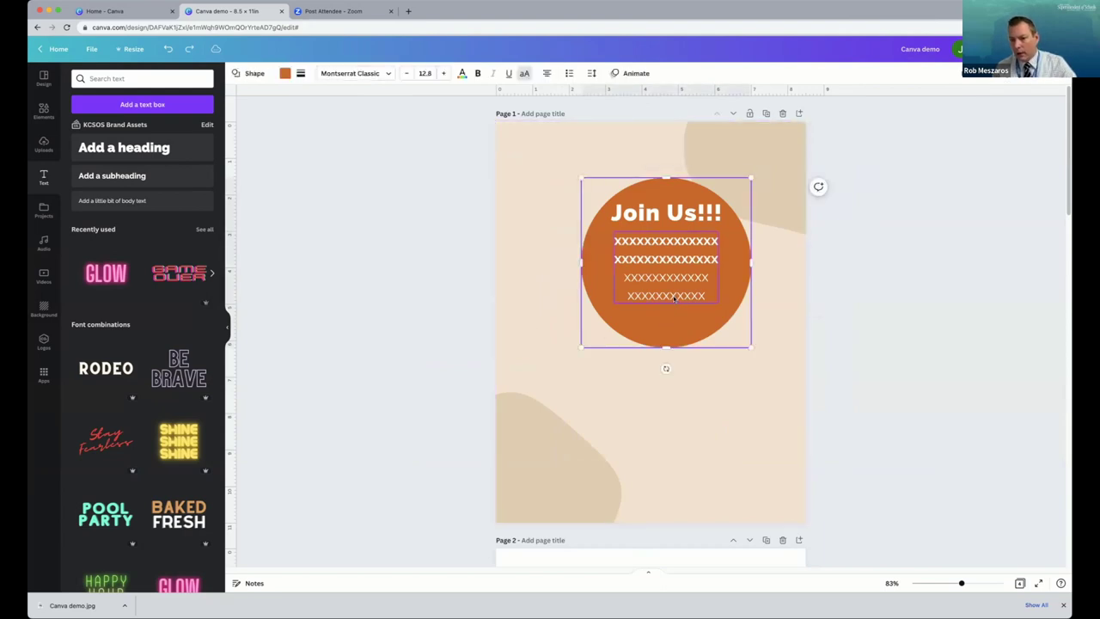
{"action": "left_click_drag", "start_coordinate": [669, 214], "coordinate": [654, 198]}
{"action": "left_click", "coordinate": [529, 210]}
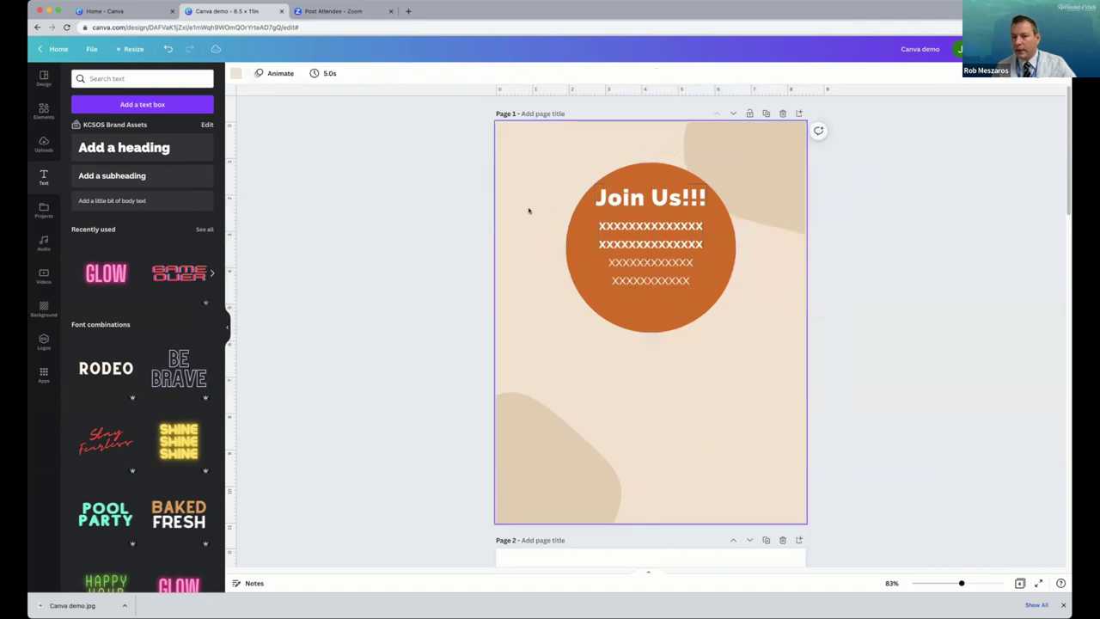
Group the orange circle, "Join Us!!!" heading and placeholder text into one object.
{"action": "left_click", "coordinate": [637, 247]}
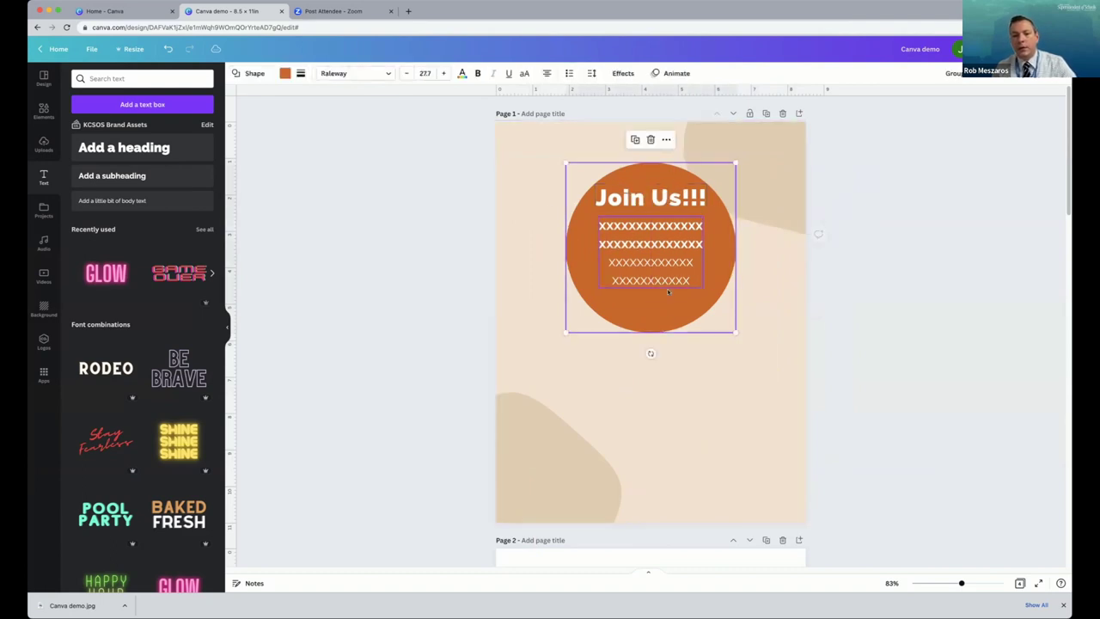
{"action": "right_click", "coordinate": [663, 199]}
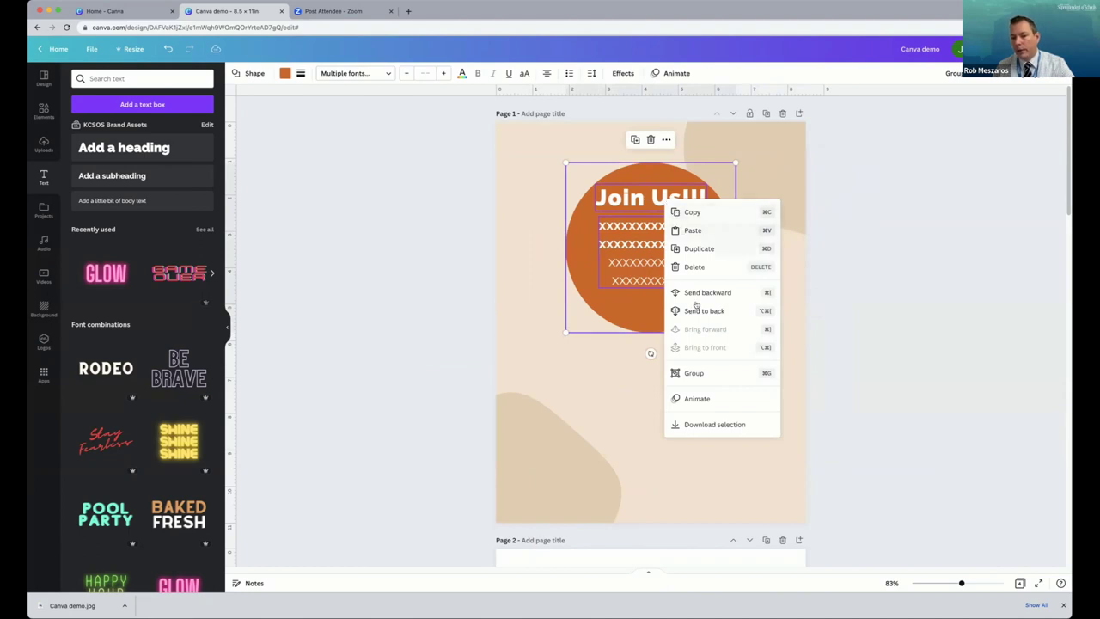
{"action": "left_click", "coordinate": [711, 374]}
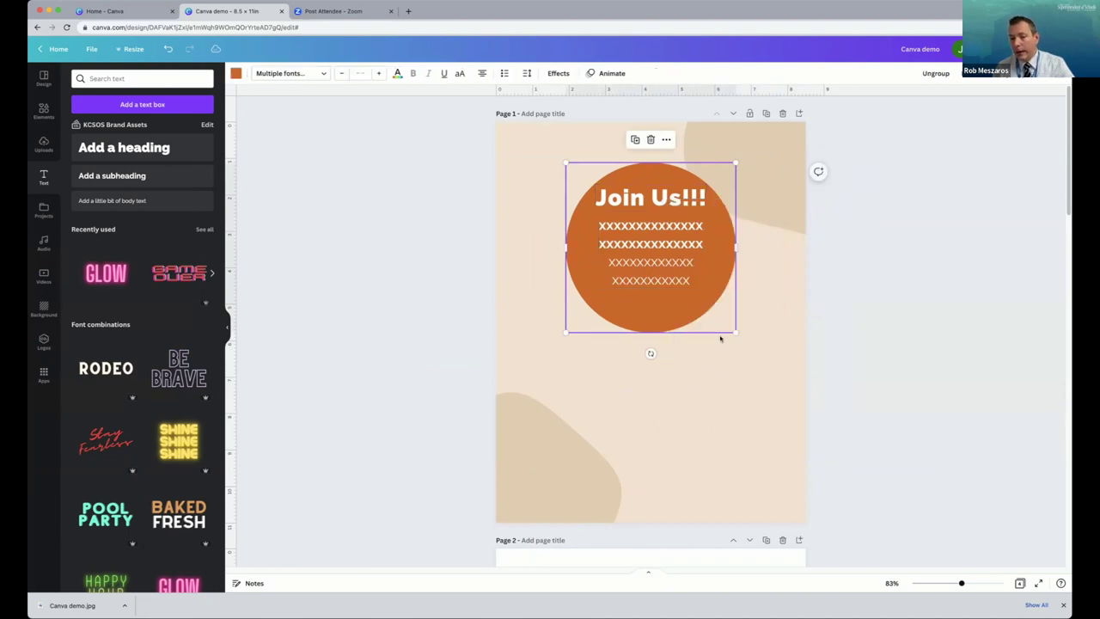
Resize and move the circle-and-text group as one unit, placing it in the lower-right area of the page.
{"action": "left_click_drag", "start_coordinate": [729, 331], "coordinate": [696, 346]}
{"action": "left_click_drag", "start_coordinate": [638, 274], "coordinate": [728, 413]}
{"action": "left_click", "coordinate": [612, 296]}
{"action": "left_click_drag", "start_coordinate": [778, 444], "coordinate": [730, 322]}
{"action": "left_click", "coordinate": [596, 201]}
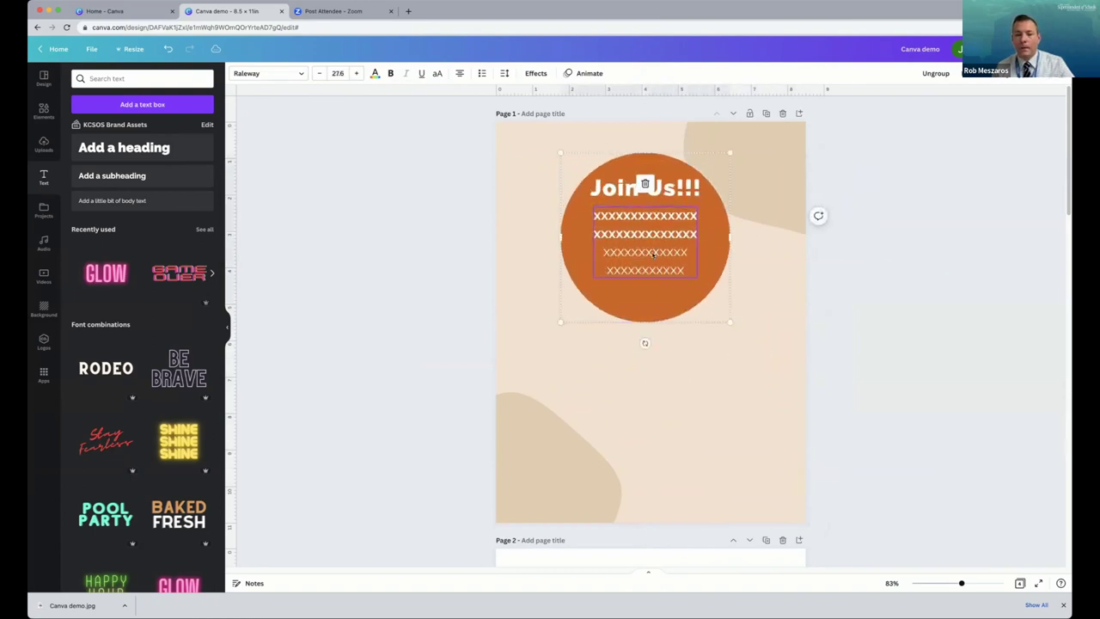
{"action": "left_click_drag", "start_coordinate": [653, 254], "coordinate": [701, 400]}
{"action": "left_click", "coordinate": [527, 293]}
Ungroup the circle, heading and placeholder text so each can be edited separately.
{"action": "left_click", "coordinate": [690, 344]}
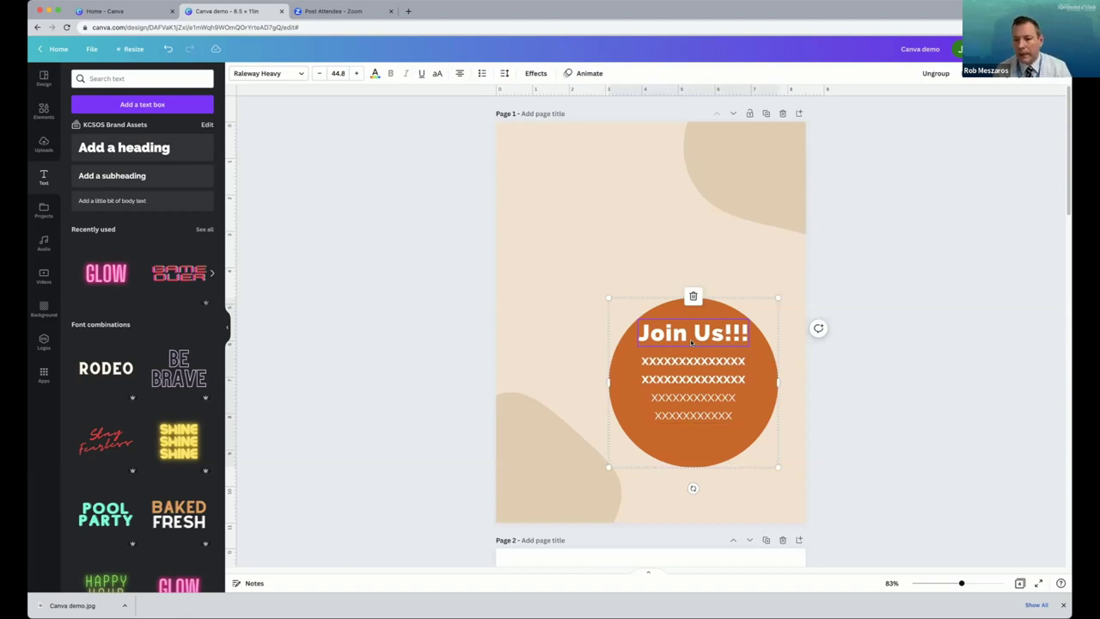
{"action": "right_click", "coordinate": [690, 342]}
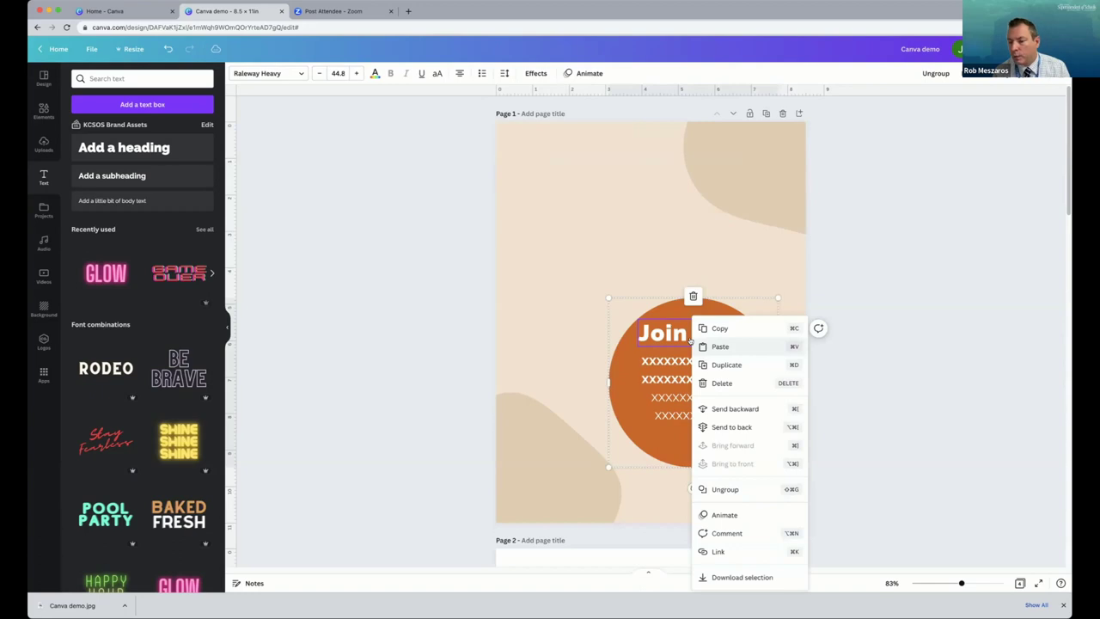
{"action": "left_click", "coordinate": [737, 490]}
{"action": "left_click", "coordinate": [911, 349]}
Try moving the ungrouped "Join Us!!!" heading up above the circle, and undo the move.
{"action": "left_click_drag", "start_coordinate": [723, 336], "coordinate": [715, 257]}
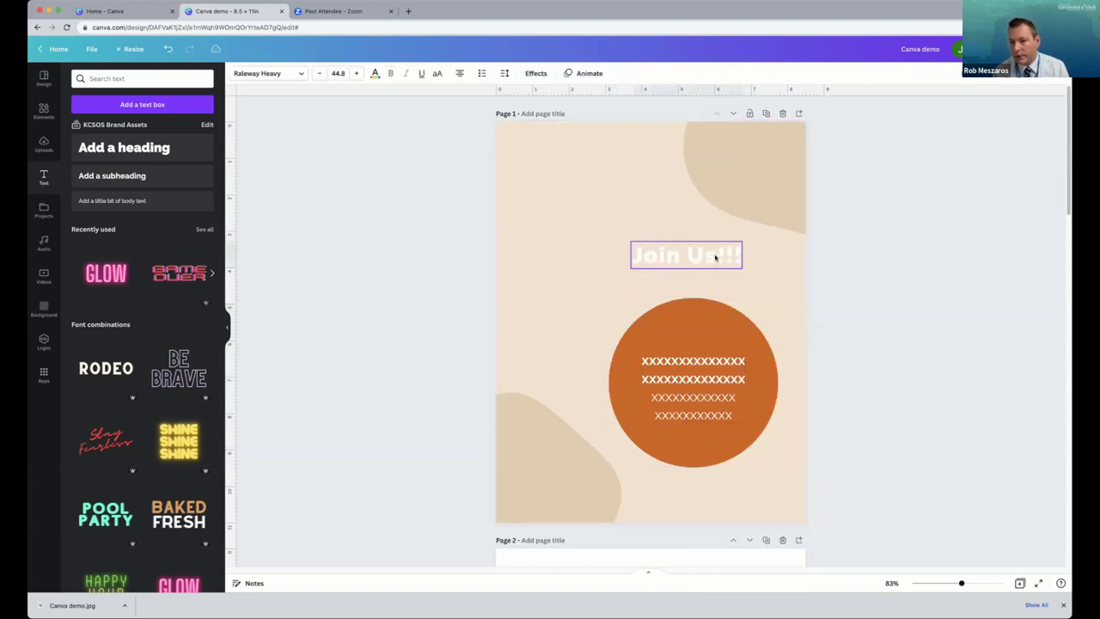
{"action": "key", "text": "ctrl+z"}
{"action": "left_click", "coordinate": [835, 269]}
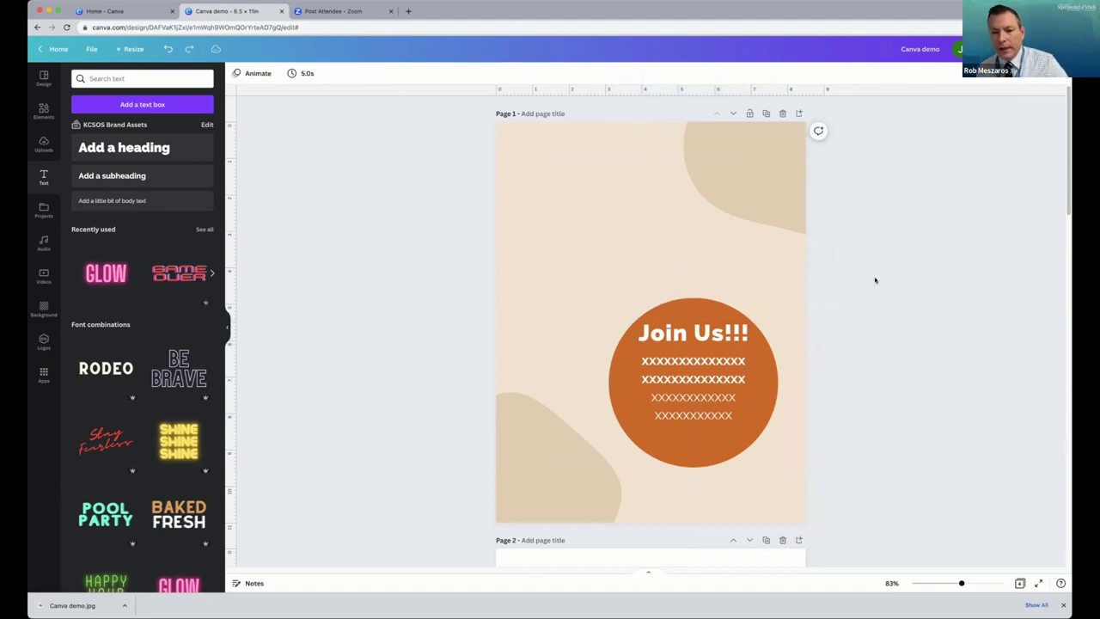
Try the Shadow effect with an adjusted offset on the "Join Us!!!" heading, and reset its style to None.
{"action": "left_click", "coordinate": [696, 343]}
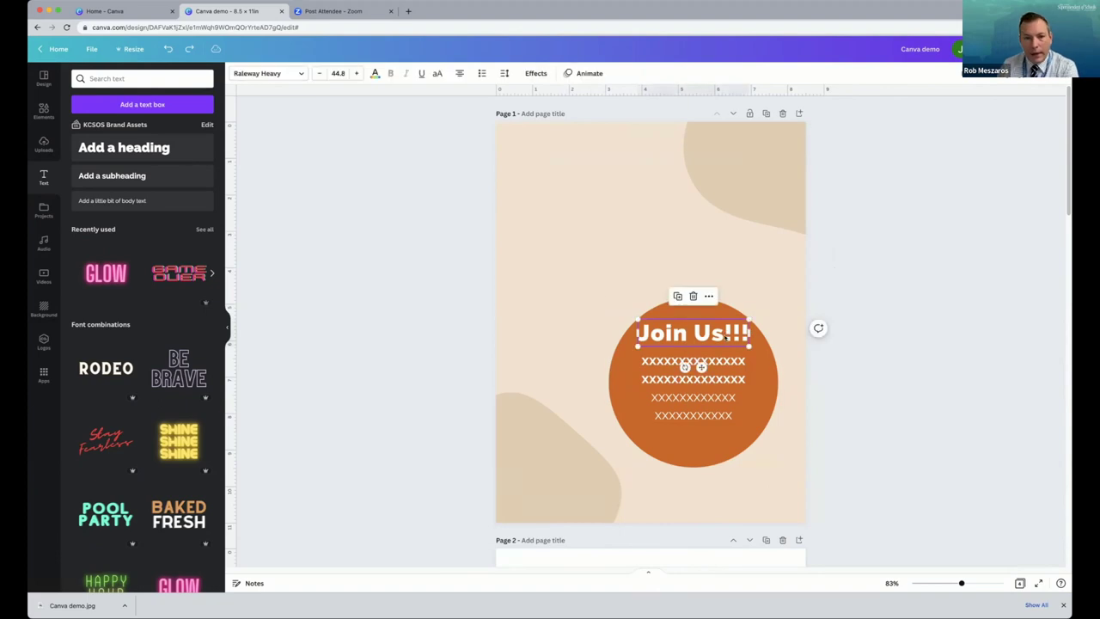
{"action": "left_click", "coordinate": [537, 74]}
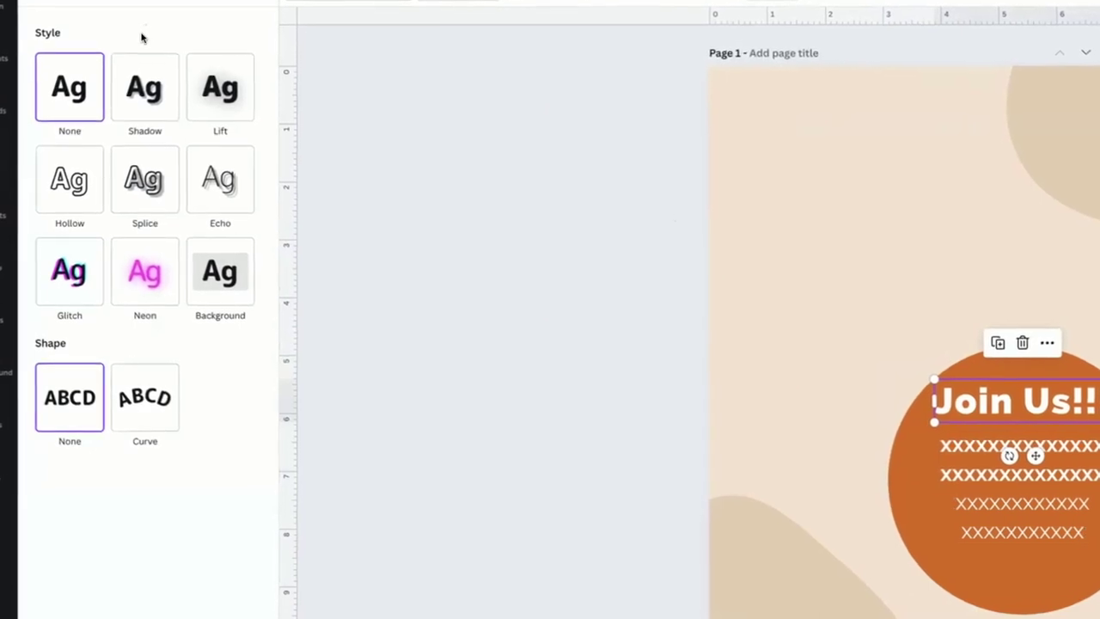
{"action": "left_click", "coordinate": [144, 86]}
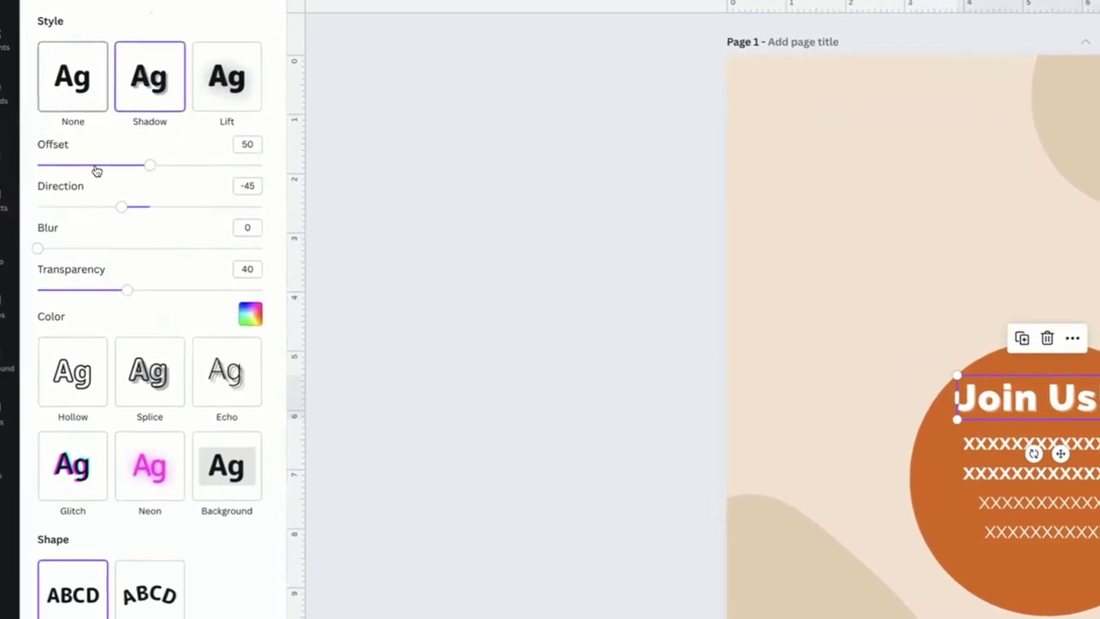
{"action": "mouse_move", "coordinate": [149, 164]}
{"action": "left_mouse_down"}
{"action": "mouse_move", "coordinate": [105, 163]}
{"action": "mouse_move", "coordinate": [155, 151]}
{"action": "left_mouse_up"}
{"action": "left_click", "coordinate": [79, 65]}
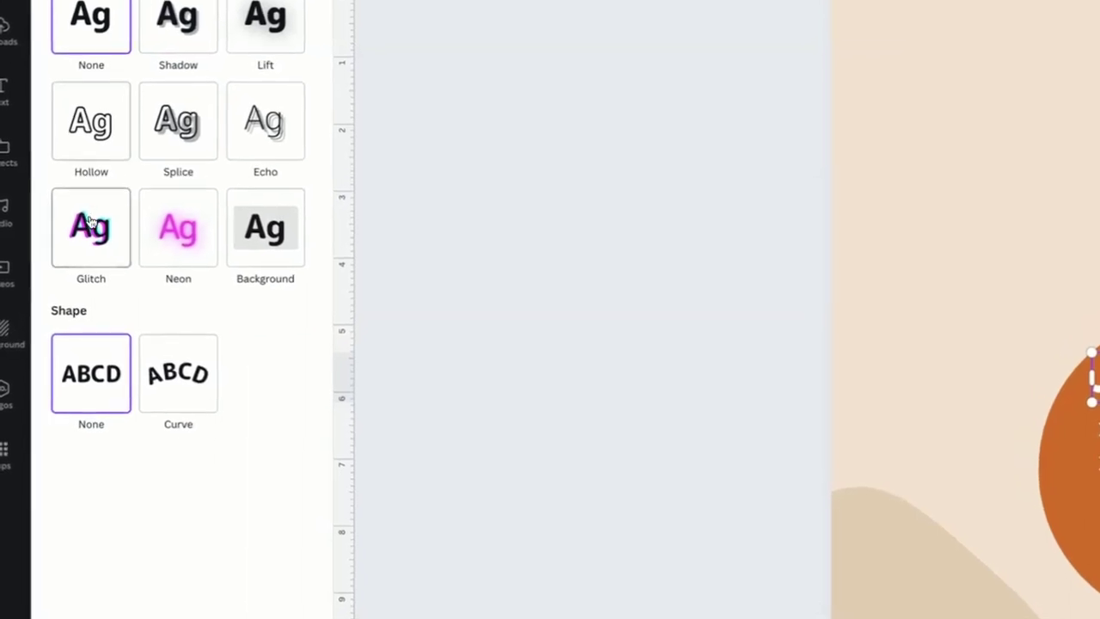
Apply the Curve shape to the "Join Us!!!" heading with a curve of 67 and center it along the circle's upper edge.
{"action": "left_click", "coordinate": [179, 394]}
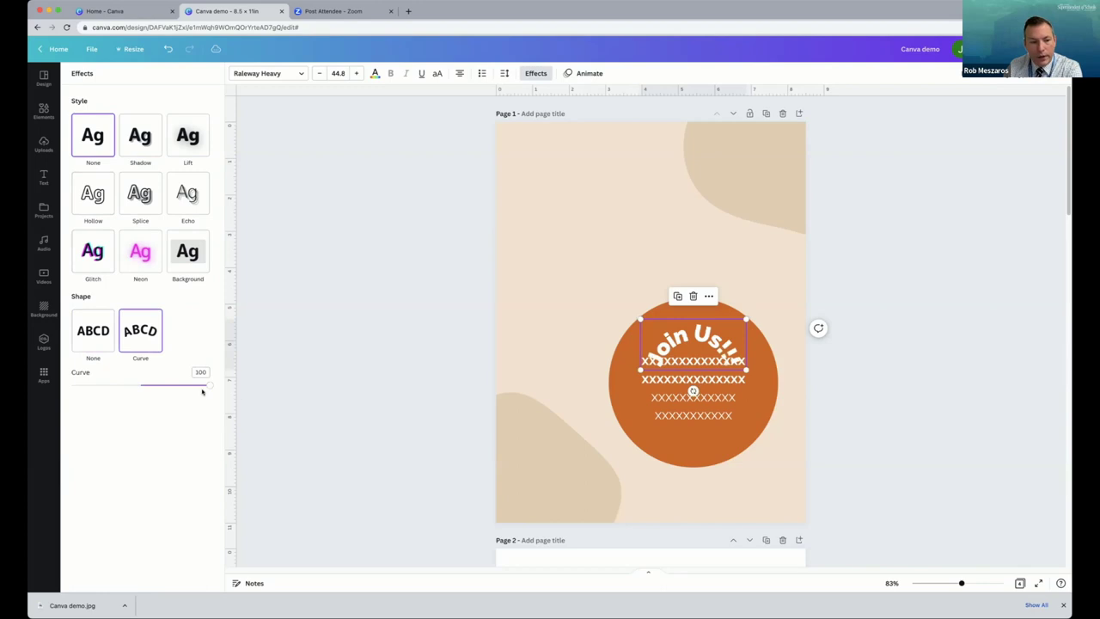
{"action": "left_click_drag", "start_coordinate": [206, 388], "coordinate": [191, 384]}
{"action": "left_click_drag", "start_coordinate": [685, 338], "coordinate": [678, 330]}
{"action": "left_click_drag", "start_coordinate": [190, 384], "coordinate": [187, 385]}
{"action": "left_click_drag", "start_coordinate": [686, 375], "coordinate": [693, 372]}
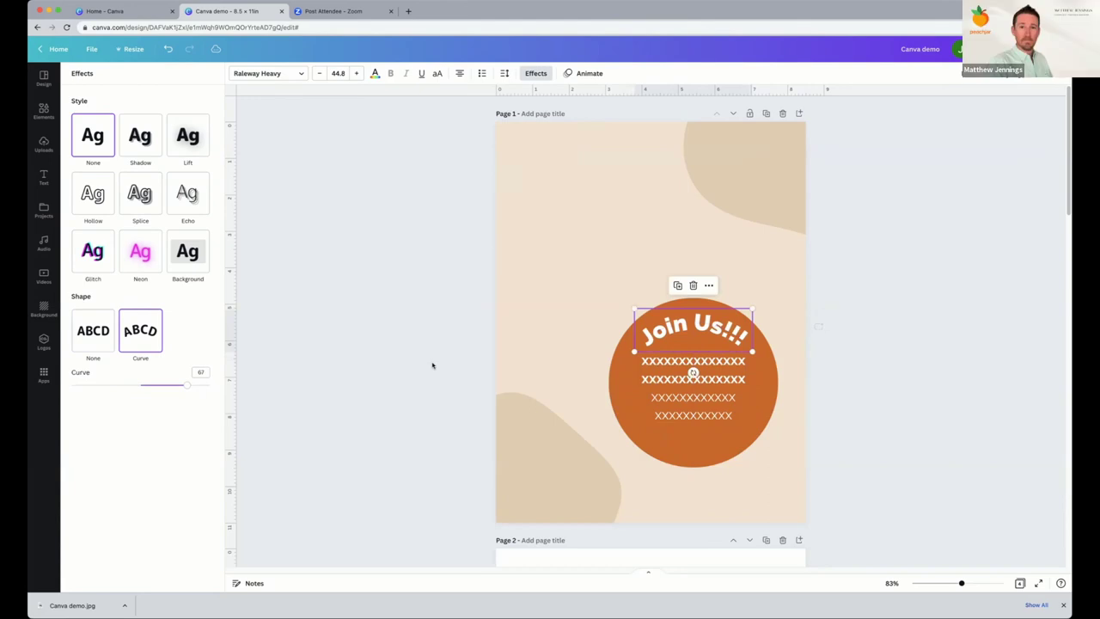
{"action": "left_click", "coordinate": [378, 301]}
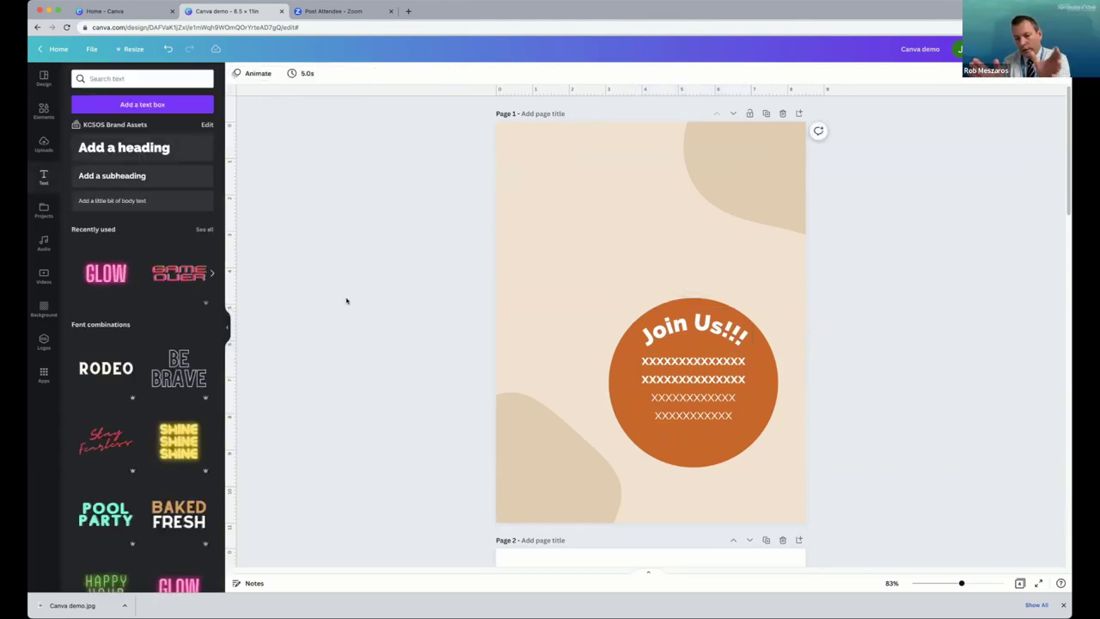
Set the curved heading's letter spacing to about 110 and nudge the placeholder text block down slightly beneath it.
{"action": "double_click", "coordinate": [681, 327]}
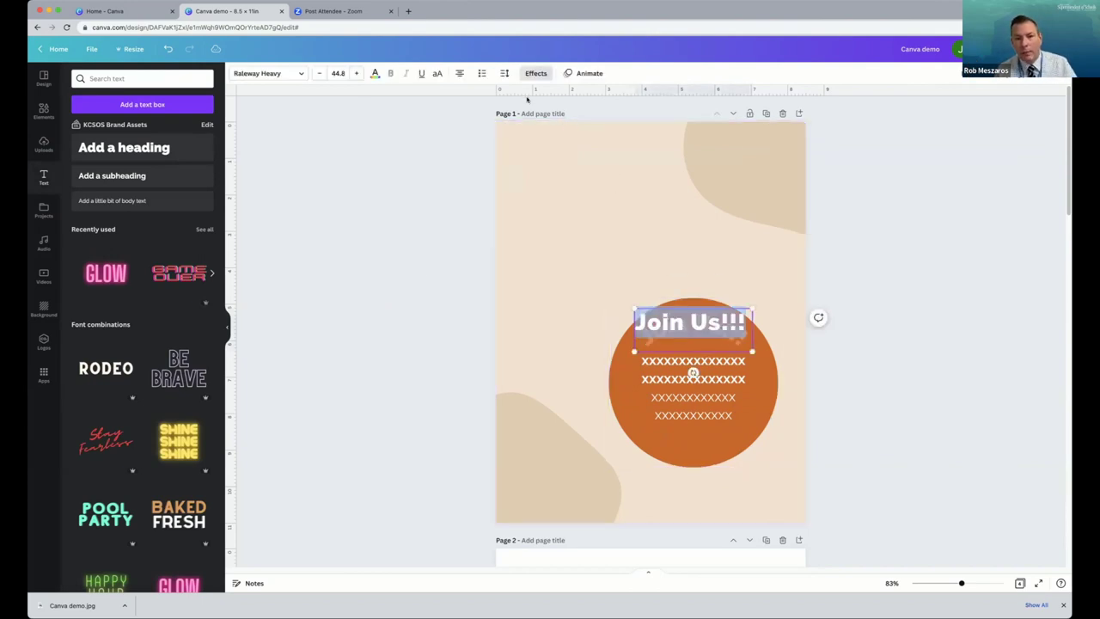
{"action": "left_click", "coordinate": [506, 73]}
{"action": "left_click_drag", "start_coordinate": [534, 114], "coordinate": [545, 120]}
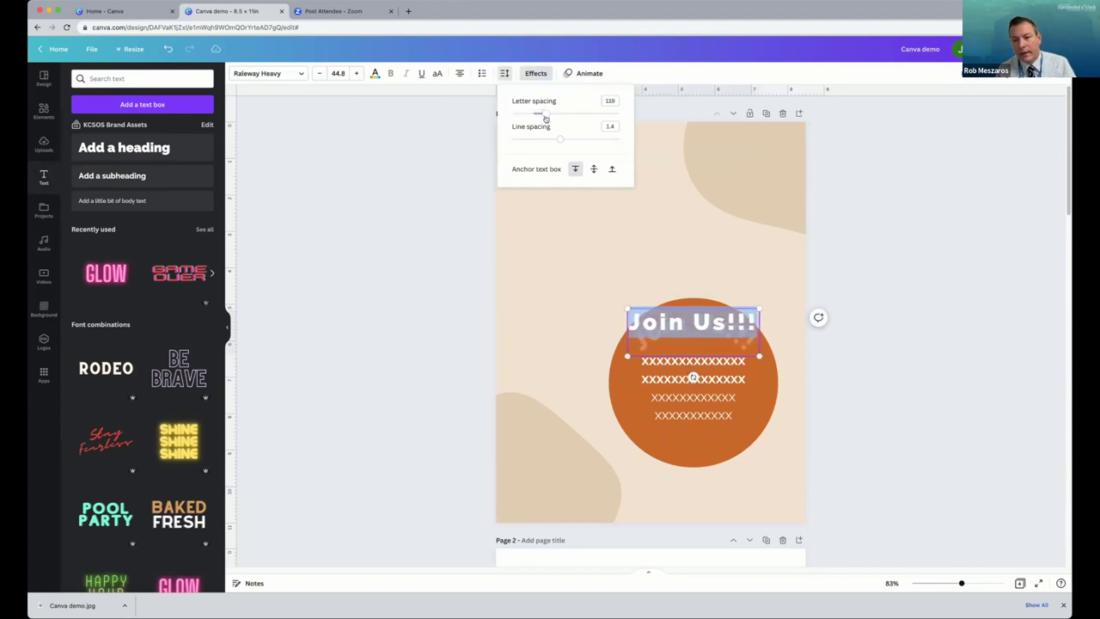
{"action": "left_click", "coordinate": [431, 183]}
{"action": "left_click", "coordinate": [431, 182]}
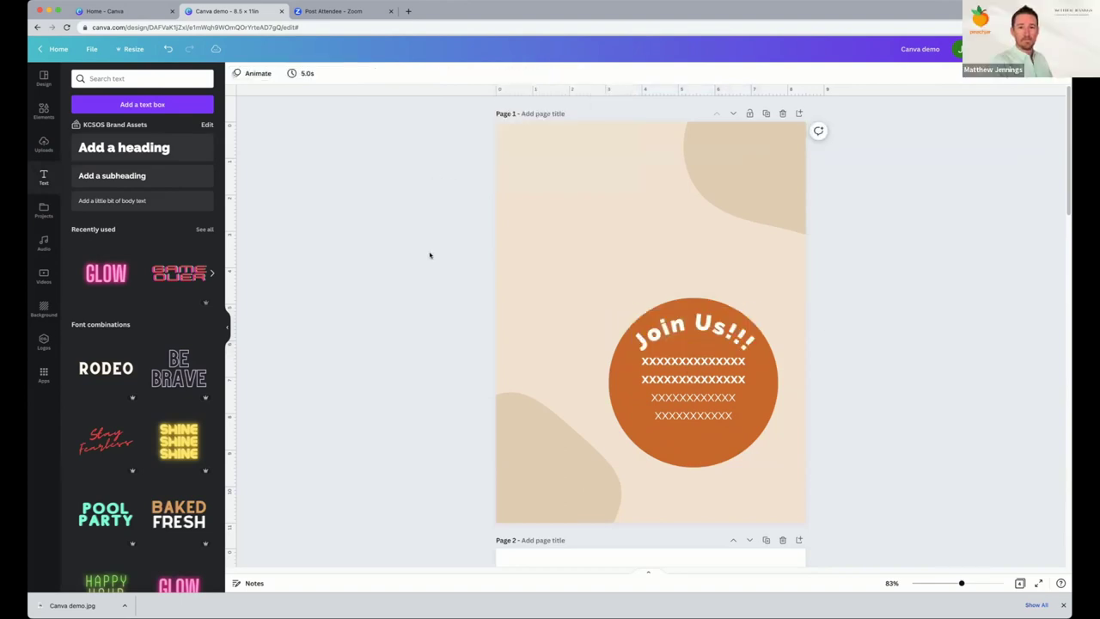
{"action": "left_click", "coordinate": [658, 383]}
{"action": "double_click", "coordinate": [692, 326]}
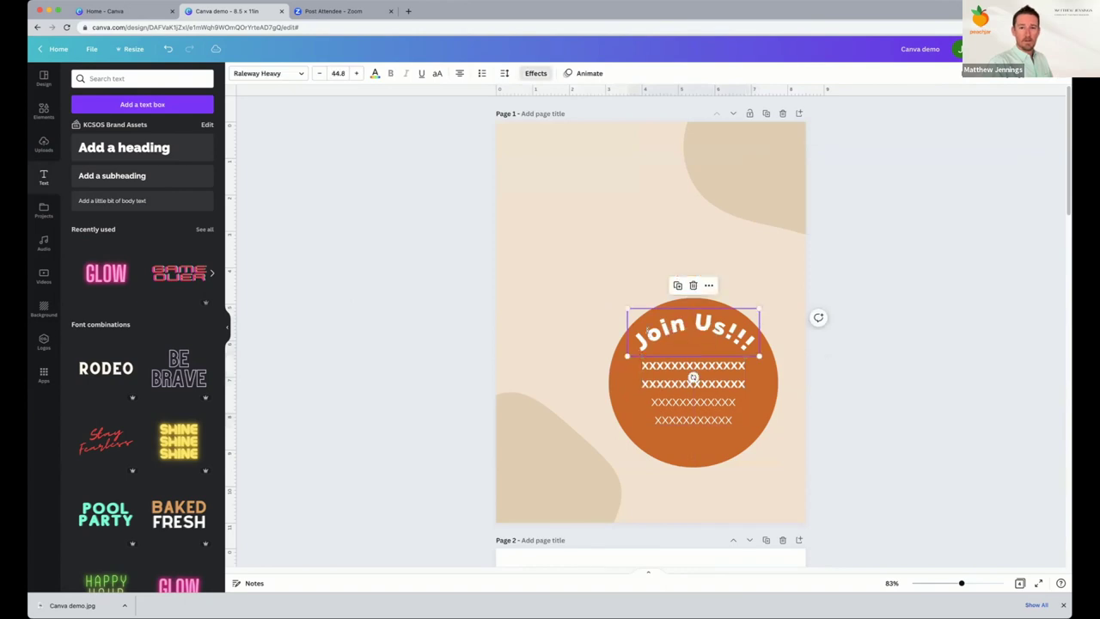
Set the curve of the "Join Us!!!" heading to 61.
{"action": "key", "text": "super+a"}
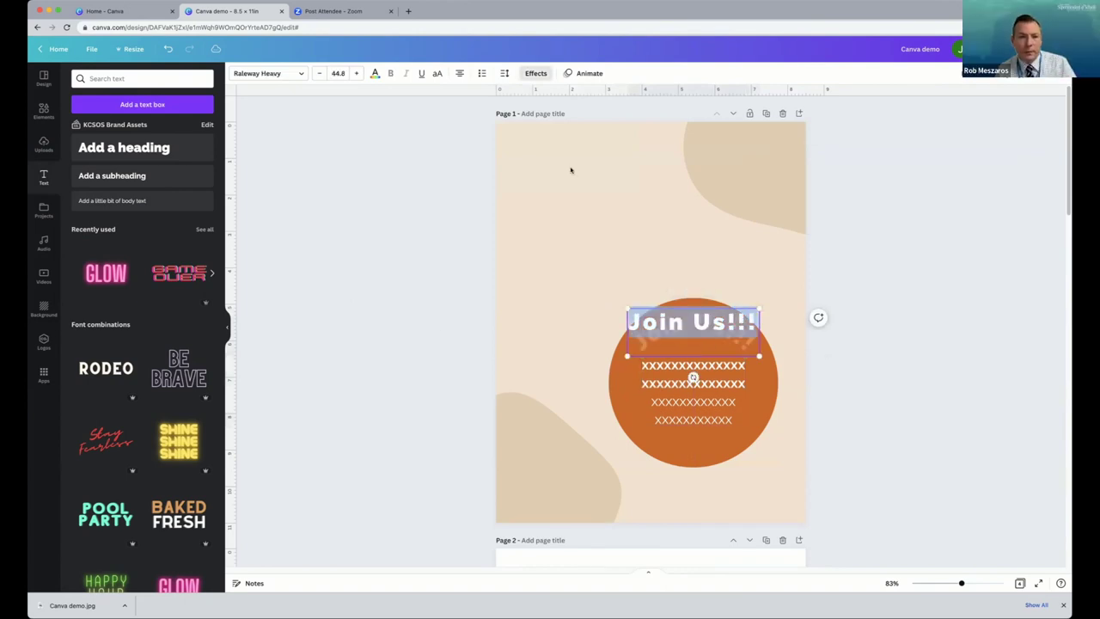
{"action": "left_click", "coordinate": [536, 73]}
{"action": "left_click_drag", "start_coordinate": [184, 383], "coordinate": [183, 384]}
{"action": "left_click", "coordinate": [284, 352]}
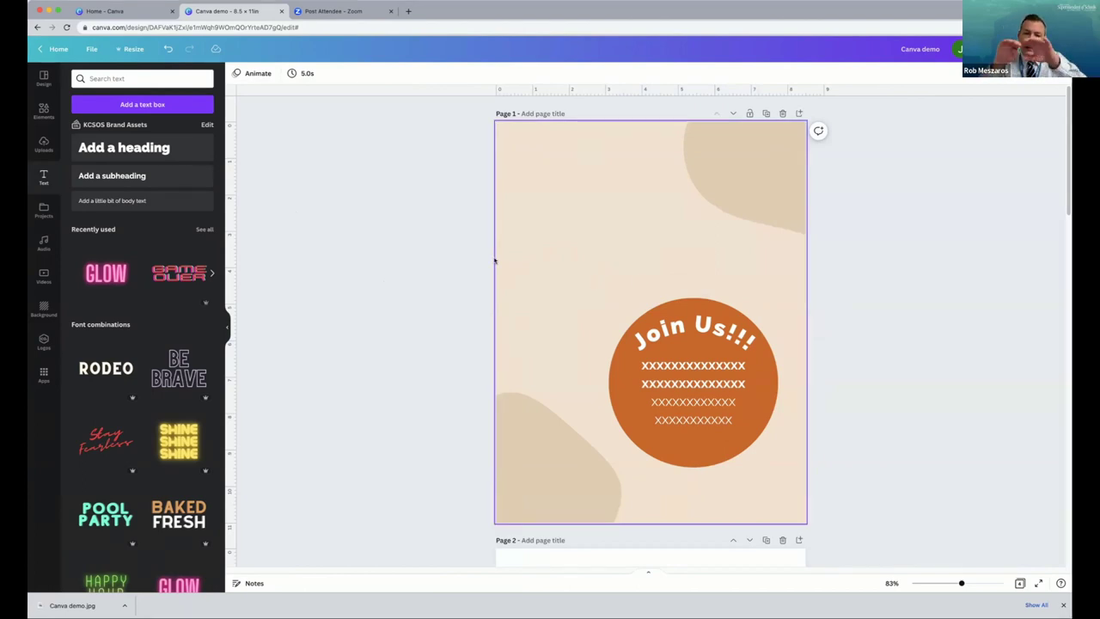
Remove the curve from the "Join Us!!!" heading by setting its shape to None.
{"action": "left_click", "coordinate": [690, 343]}
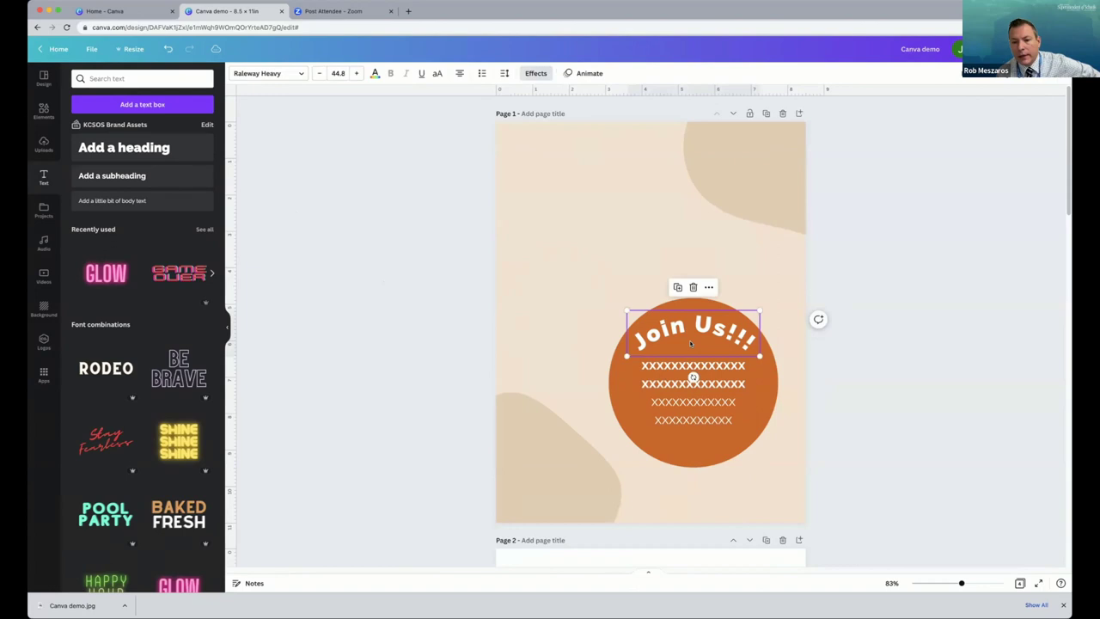
{"action": "left_click", "coordinate": [536, 73]}
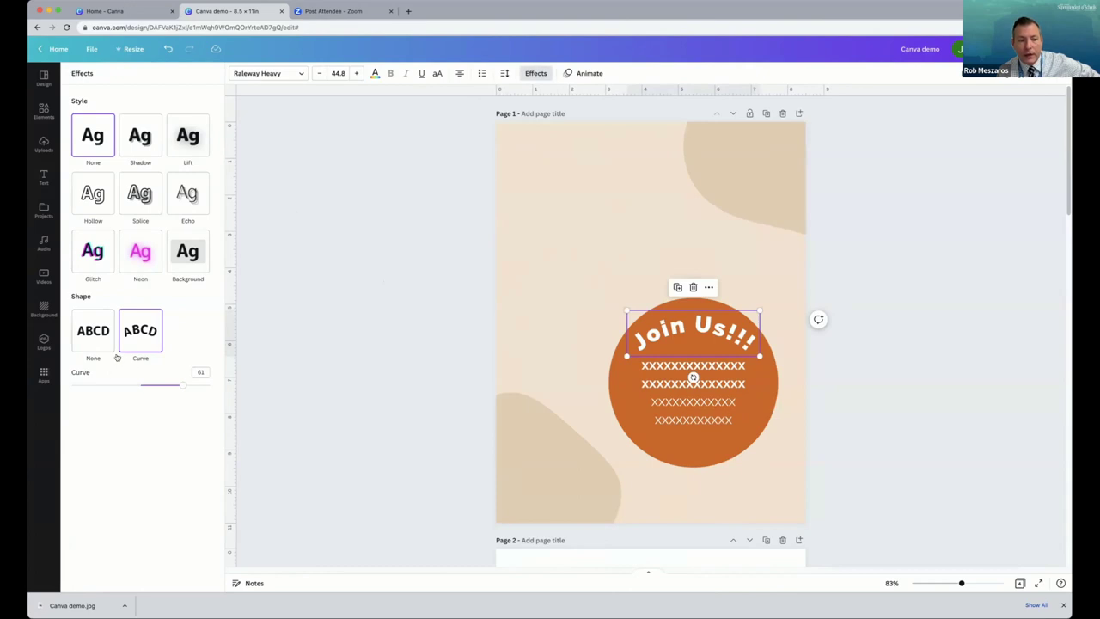
{"action": "left_click", "coordinate": [93, 331]}
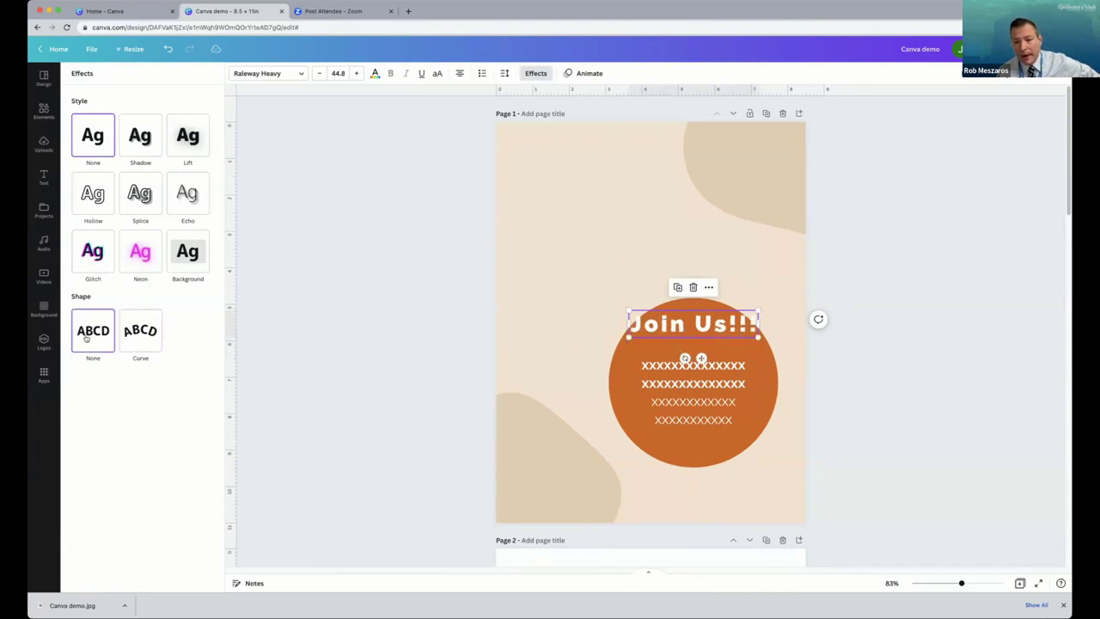
{"action": "left_click", "coordinate": [360, 352]}
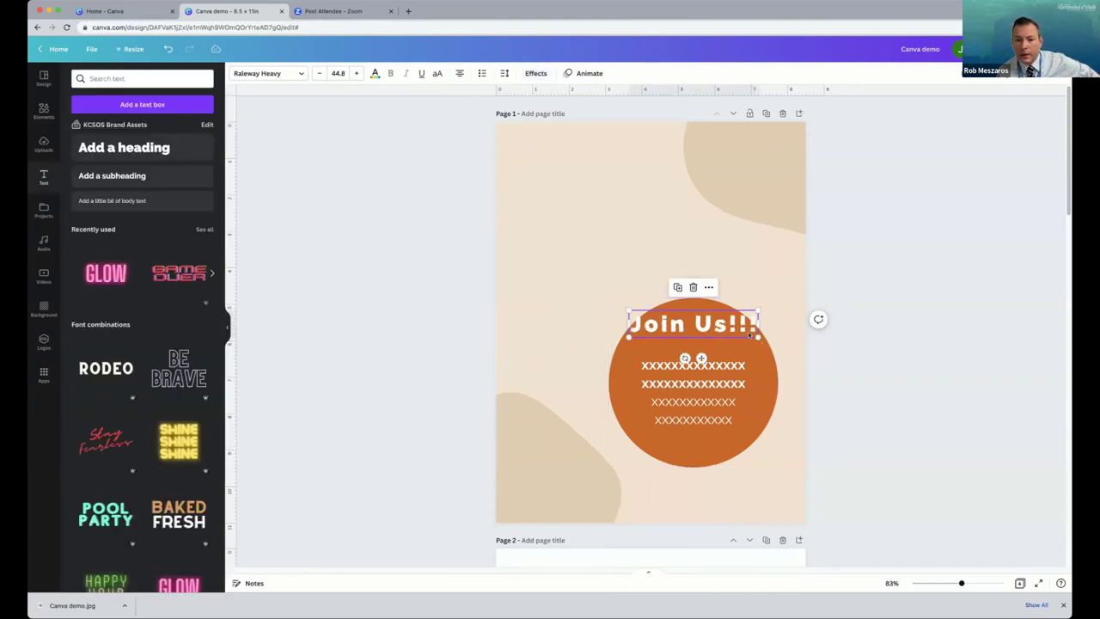
{"action": "double_click", "coordinate": [681, 326]}
{"action": "left_click", "coordinate": [518, 316]}
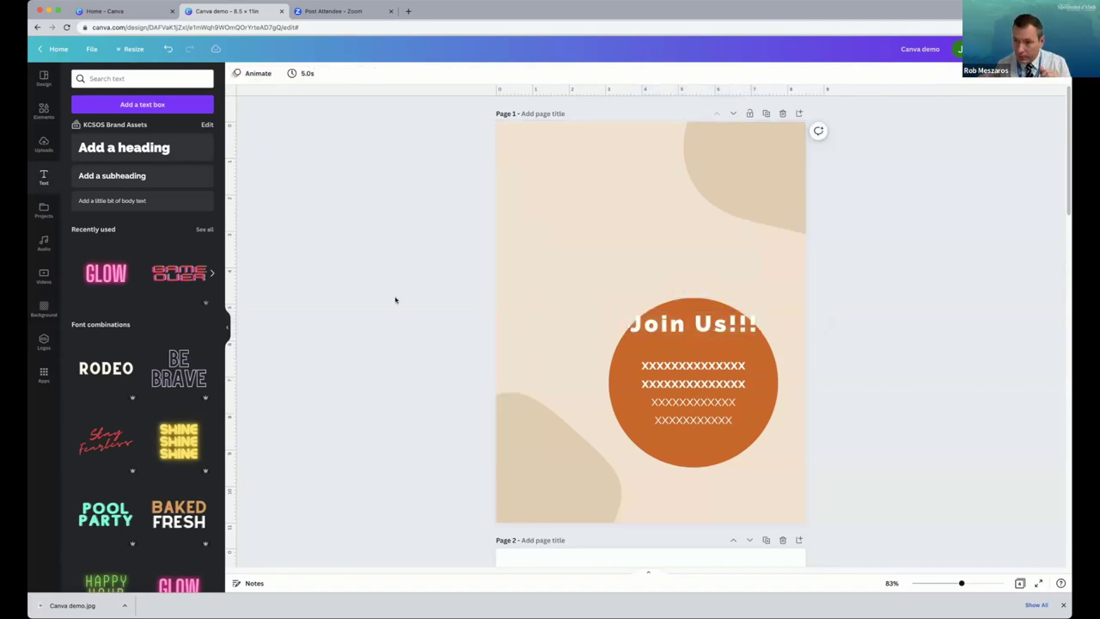
Reduce the letter spacing of the "Join Us!!!" heading and move it slightly lower inside the orange circle.
{"action": "double_click", "coordinate": [679, 323]}
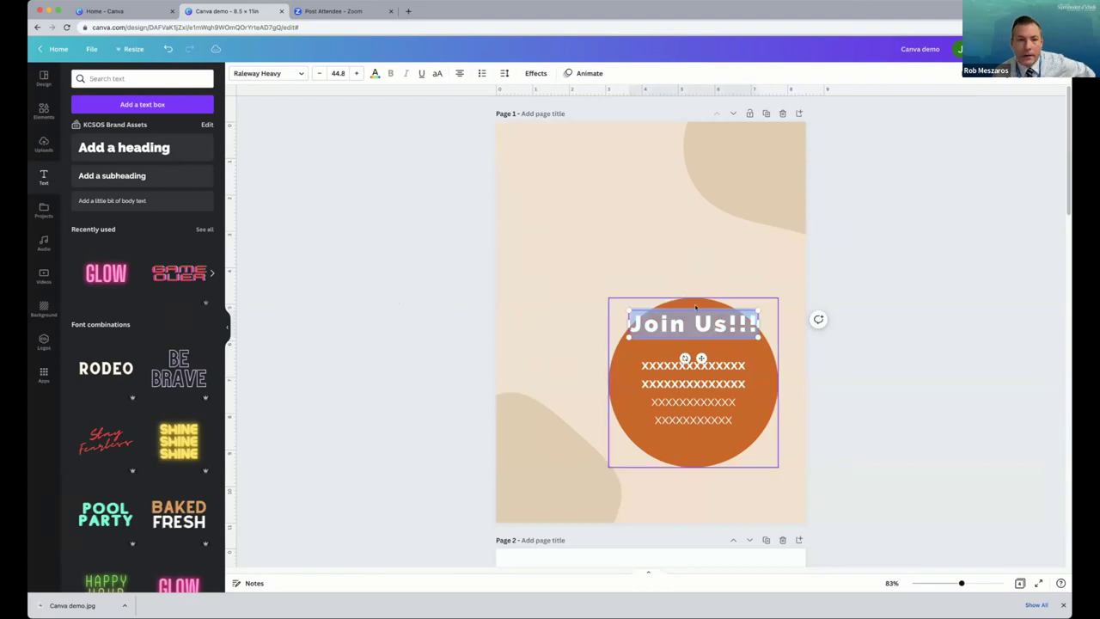
{"action": "left_click", "coordinate": [504, 73]}
{"action": "left_click_drag", "start_coordinate": [543, 112], "coordinate": [538, 113]}
{"action": "left_click", "coordinate": [523, 317]}
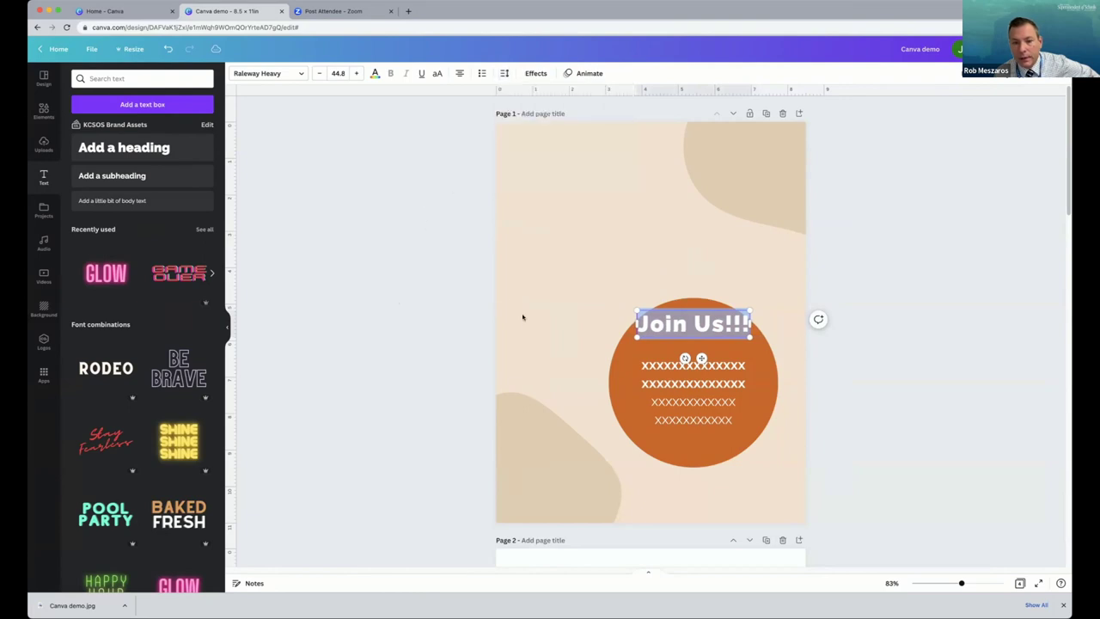
{"action": "left_click", "coordinate": [783, 321]}
{"action": "left_click_drag", "start_coordinate": [729, 324], "coordinate": [726, 336]}
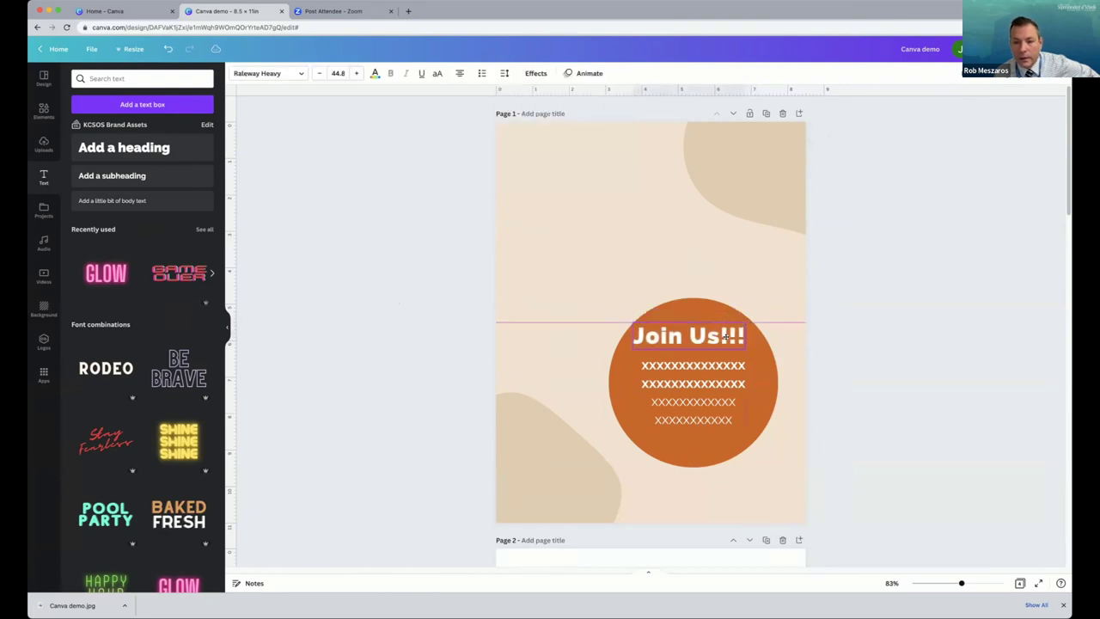
{"action": "left_click", "coordinate": [894, 330]}
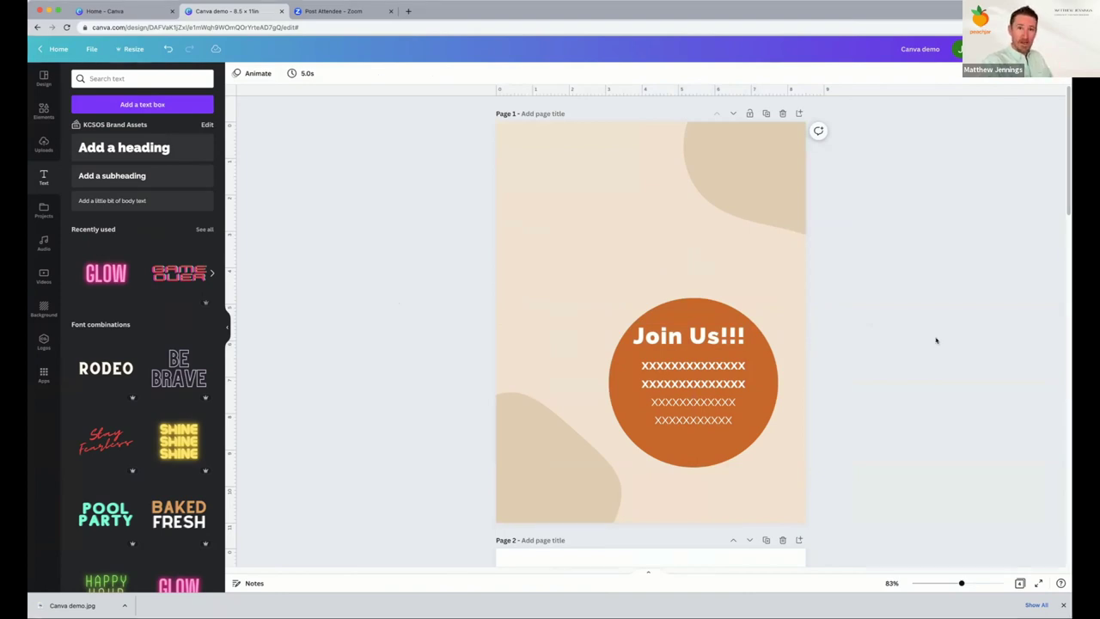
Nudge the beige blob in the page's lower-left corner slightly down.
{"action": "left_click_drag", "start_coordinate": [940, 96], "coordinate": [885, 219]}
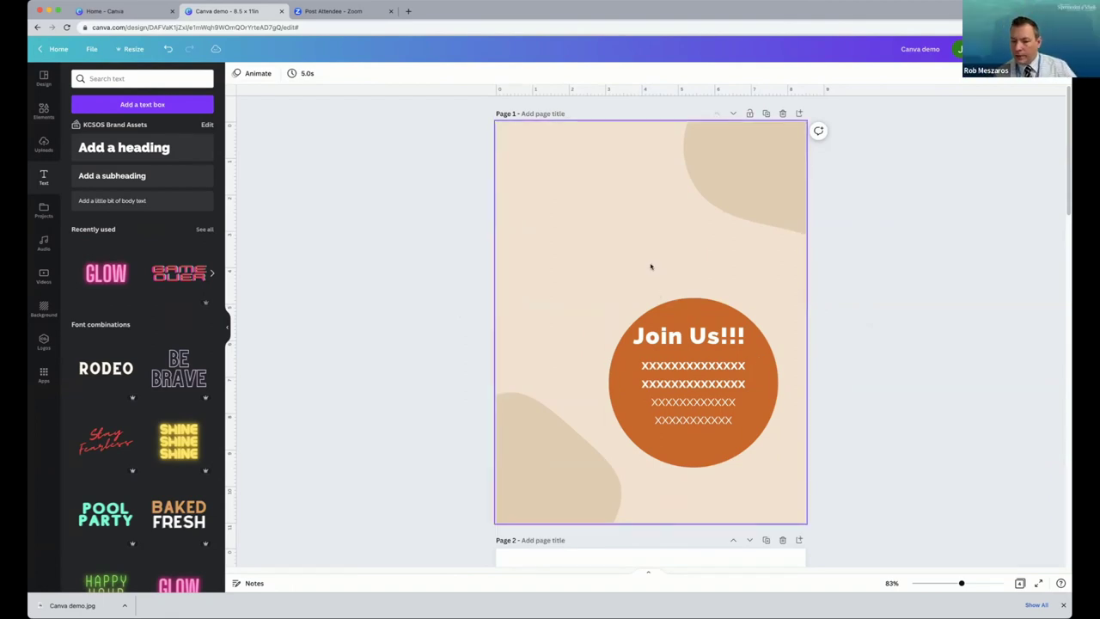
{"action": "left_click_drag", "start_coordinate": [626, 278], "coordinate": [742, 436]}
{"action": "left_click", "coordinate": [849, 395]}
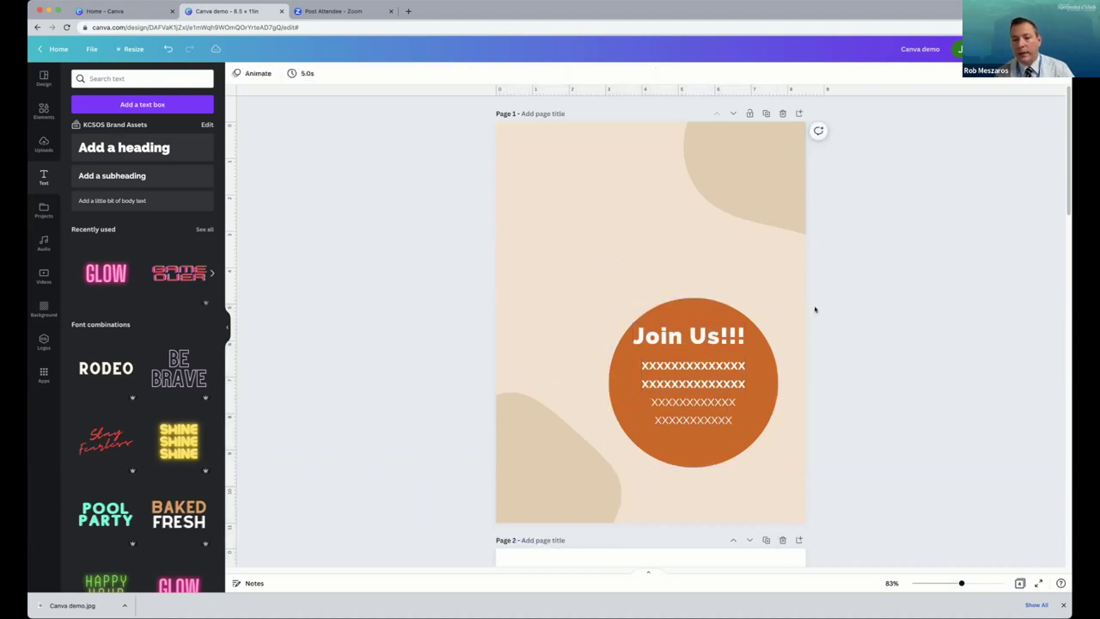
{"action": "left_click", "coordinate": [556, 480]}
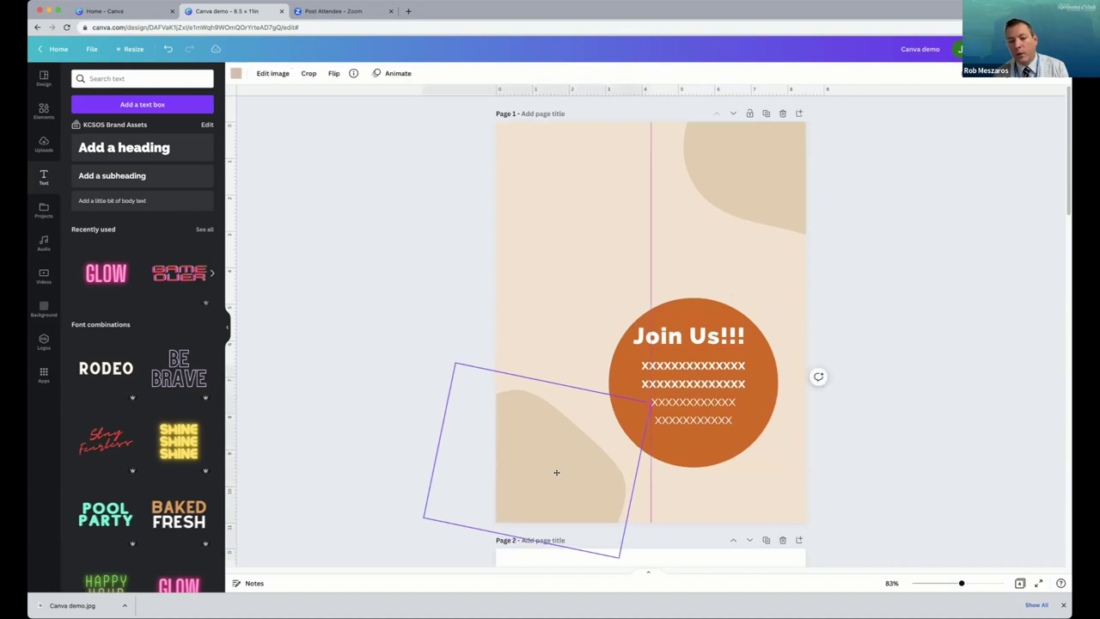
{"action": "left_click", "coordinate": [883, 440]}
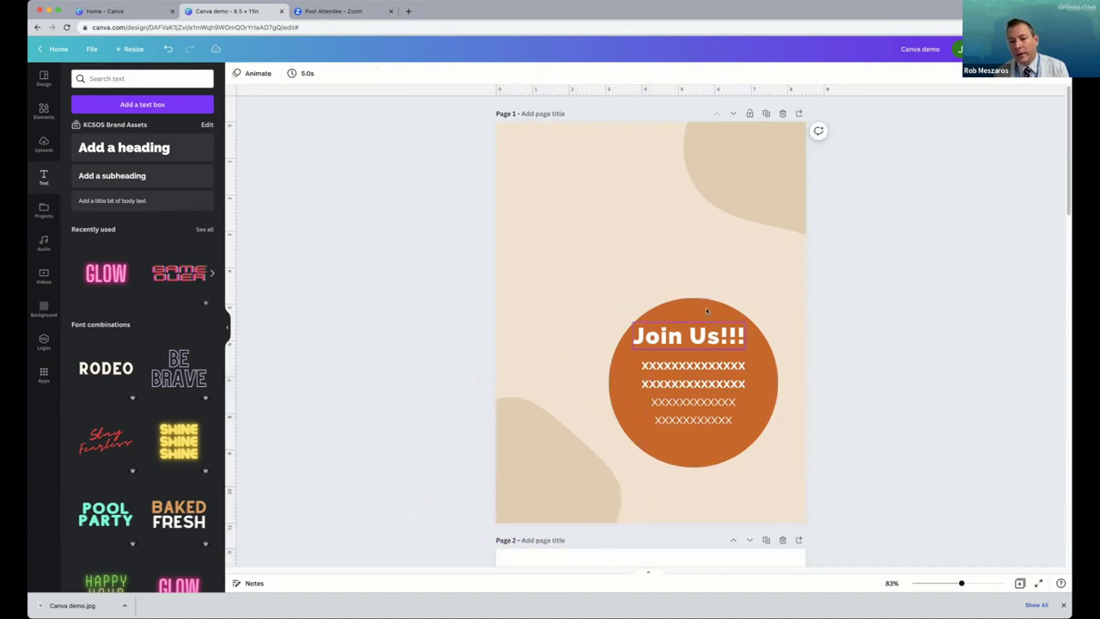
Group the orange circle, heading and placeholder text, ungroup them once as a demonstration, and group them again.
{"action": "left_click", "coordinate": [737, 480]}
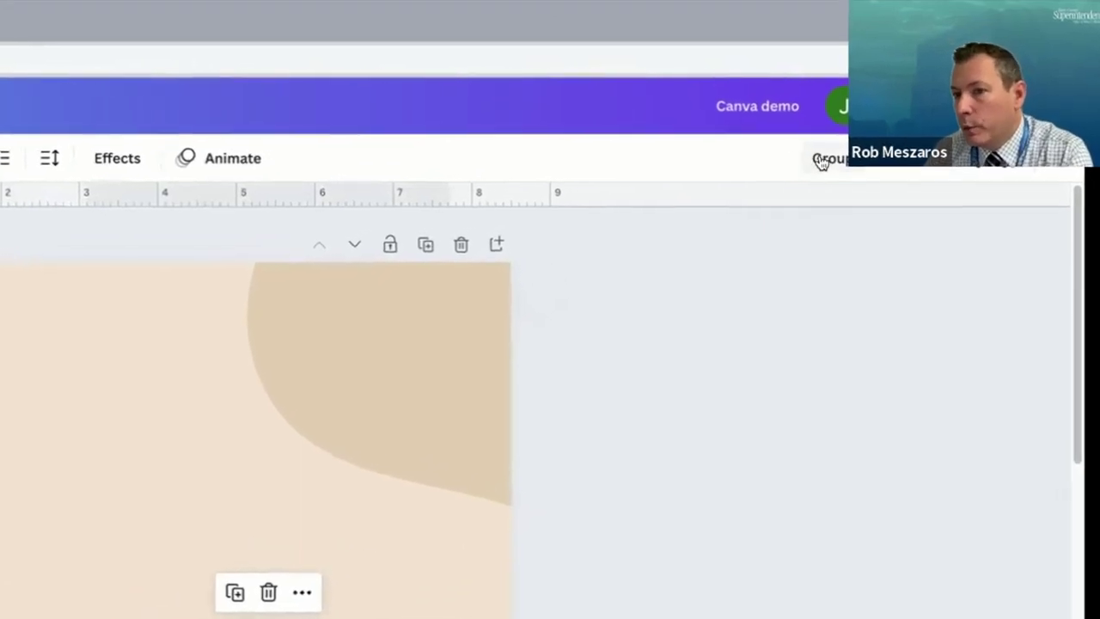
{"action": "left_click", "coordinate": [815, 172]}
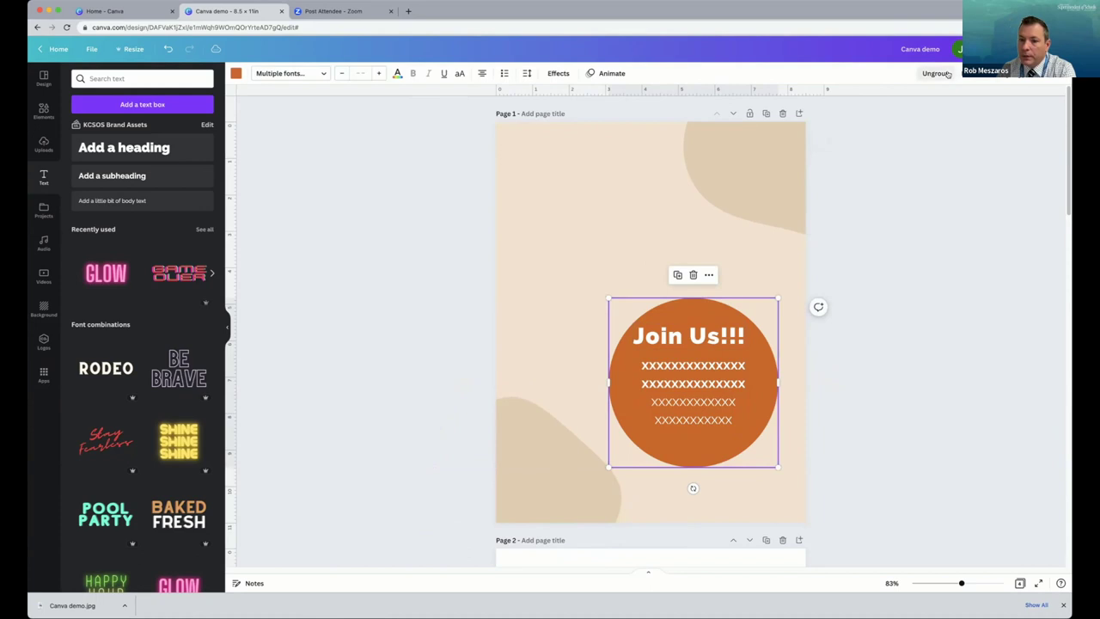
{"action": "left_click", "coordinate": [937, 73]}
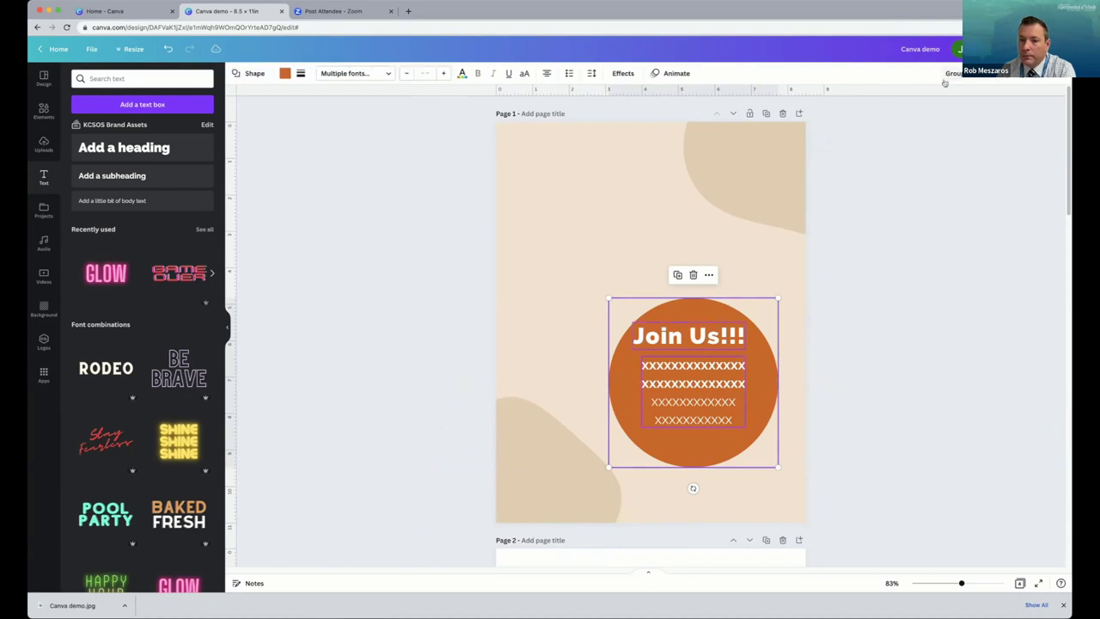
{"action": "left_click", "coordinate": [953, 75]}
Enlarge the grouped circle and text slightly and move the group up to the middle of the page.
{"action": "left_click_drag", "start_coordinate": [756, 447], "coordinate": [749, 393]}
{"action": "mouse_move", "coordinate": [712, 343]}
{"action": "left_mouse_down"}
{"action": "mouse_move", "coordinate": [754, 335]}
{"action": "mouse_move", "coordinate": [729, 354]}
{"action": "left_mouse_up"}
{"action": "left_click", "coordinate": [859, 307]}
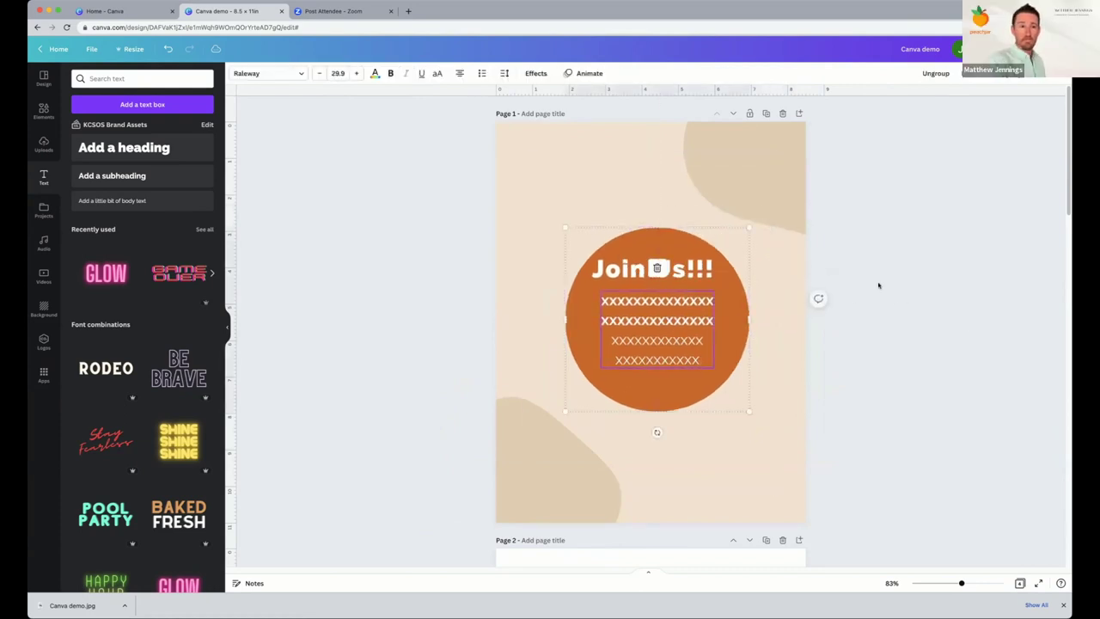
{"action": "left_click", "coordinate": [879, 284]}
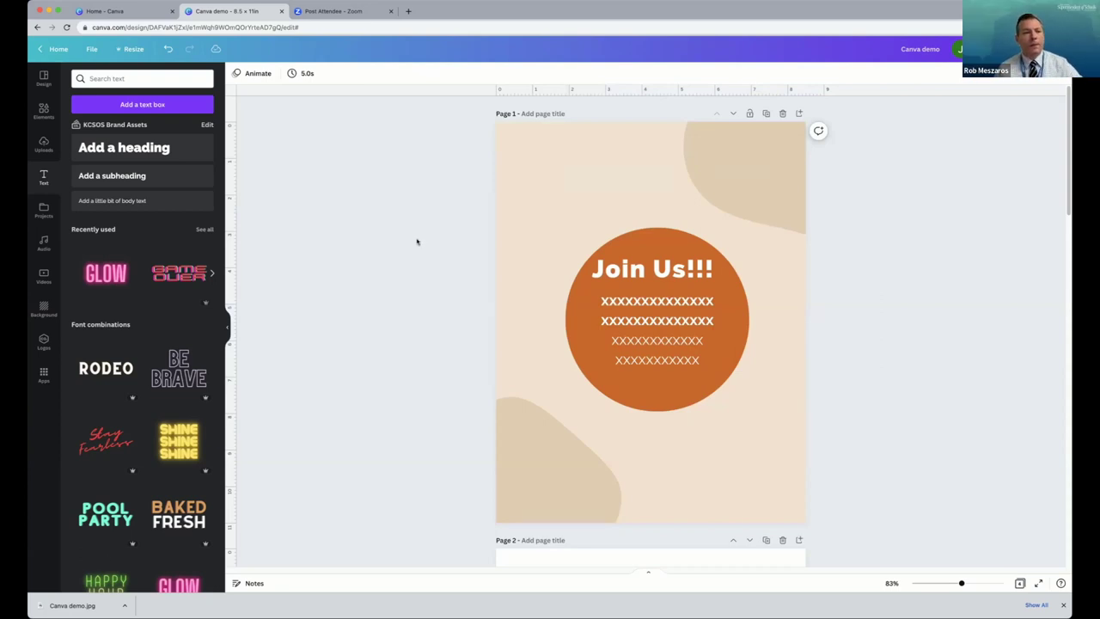
Search the elements for "Dogs" and add the photo of the puppy lying in grass to page 1.
{"action": "left_click", "coordinate": [45, 112]}
{"action": "left_click", "coordinate": [100, 78]}
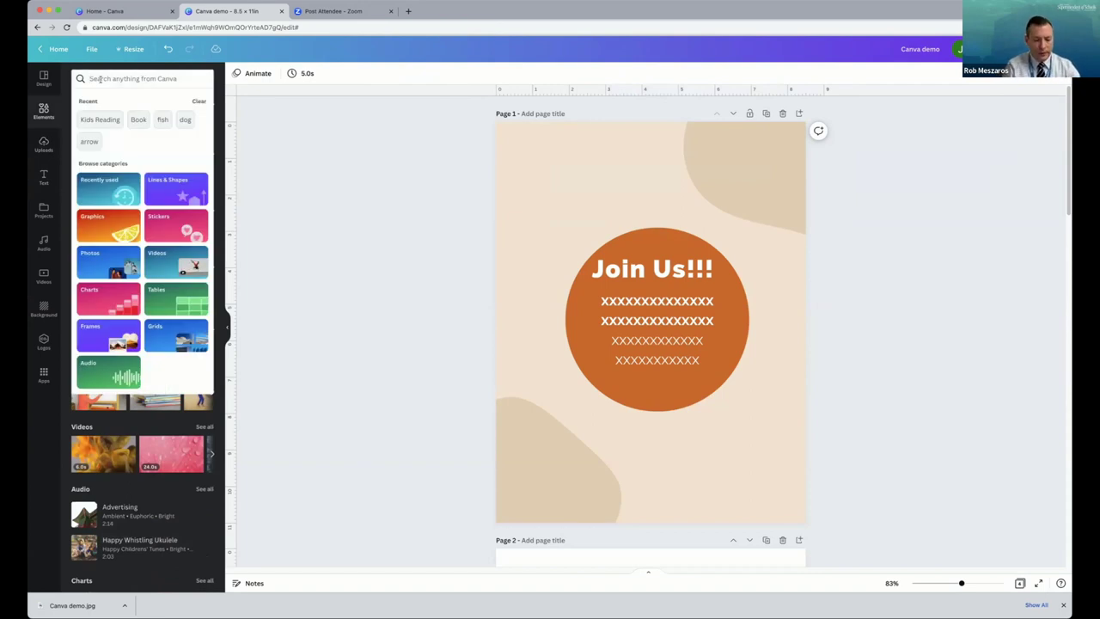
{"action": "type", "text": "Dogs"}
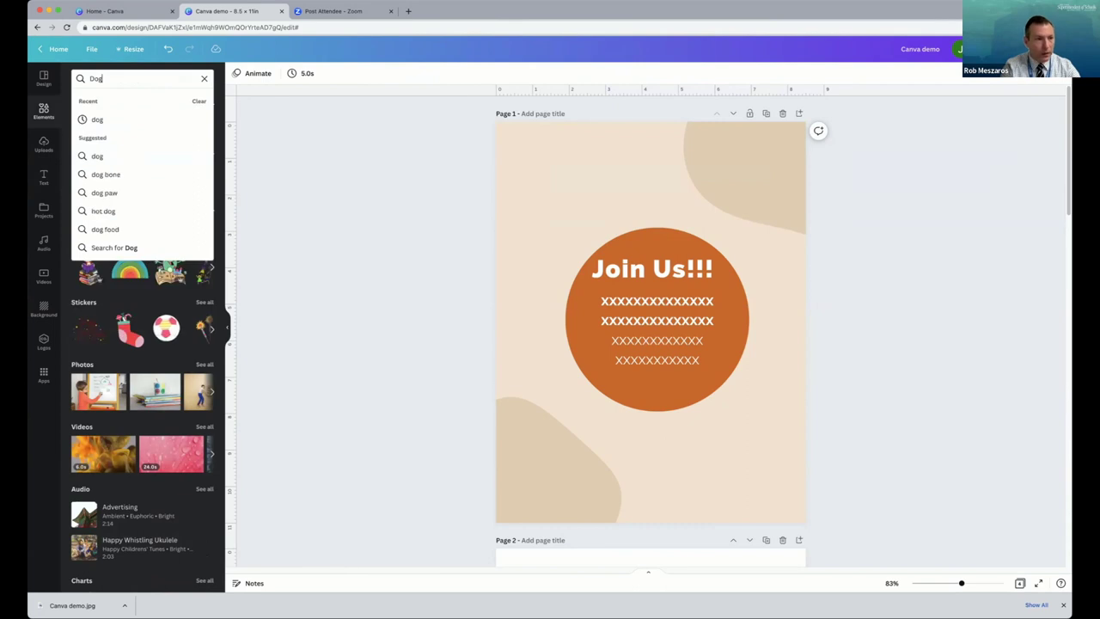
{"action": "key", "text": "Return"}
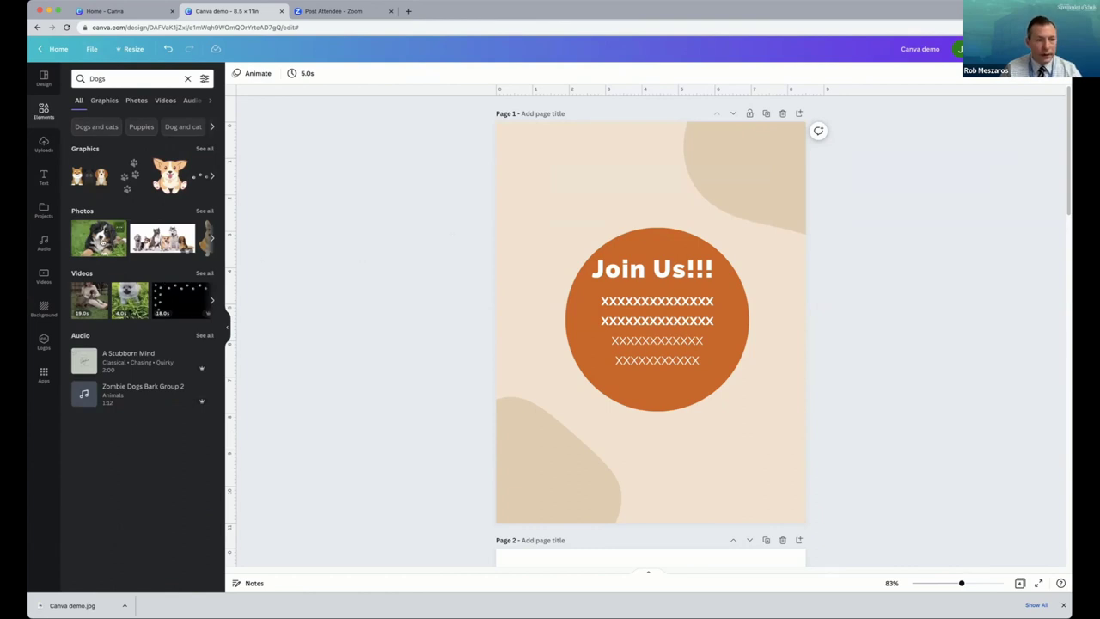
{"action": "left_click", "coordinate": [101, 240]}
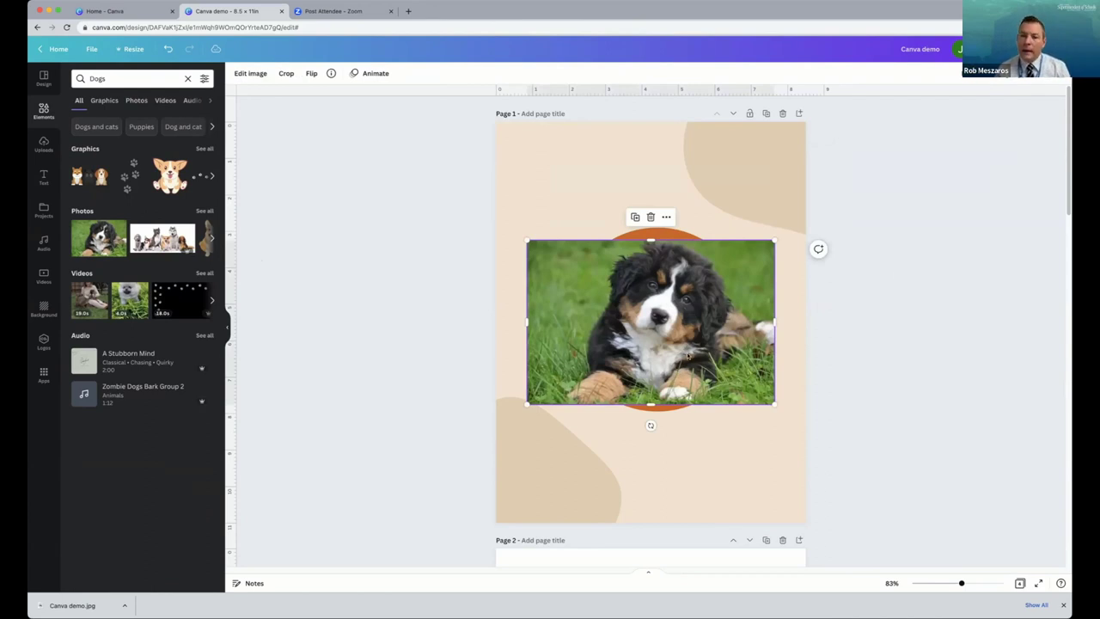
{"action": "left_click", "coordinate": [932, 154]}
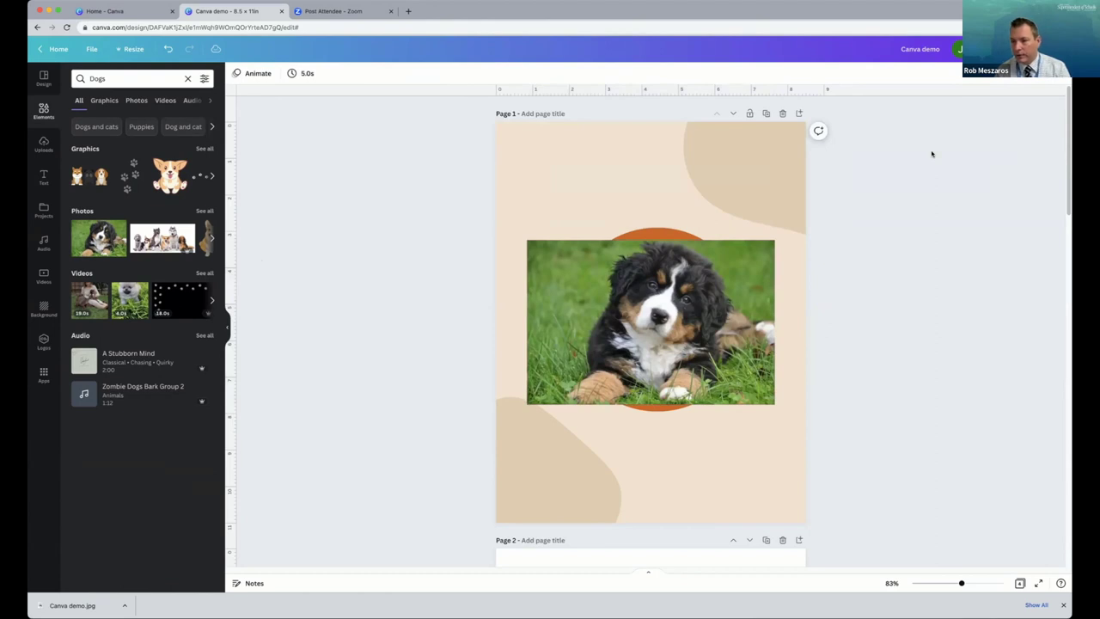
Send the puppy photo to the back and move it to the upper part of the page.
{"action": "left_click_drag", "start_coordinate": [667, 331], "coordinate": [687, 362]}
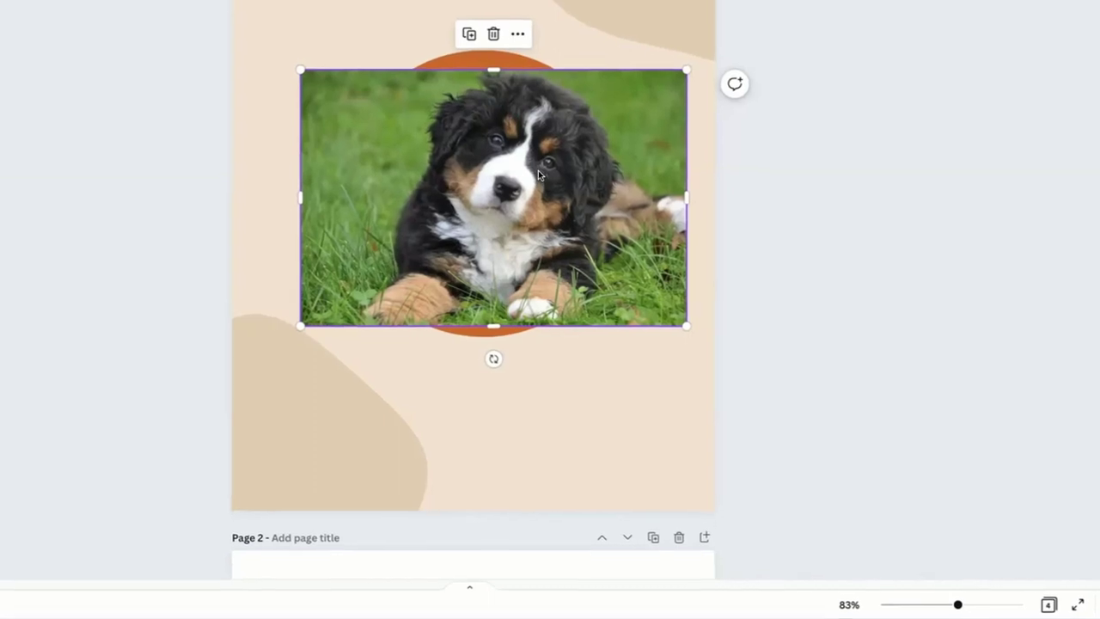
{"action": "right_click", "coordinate": [538, 176]}
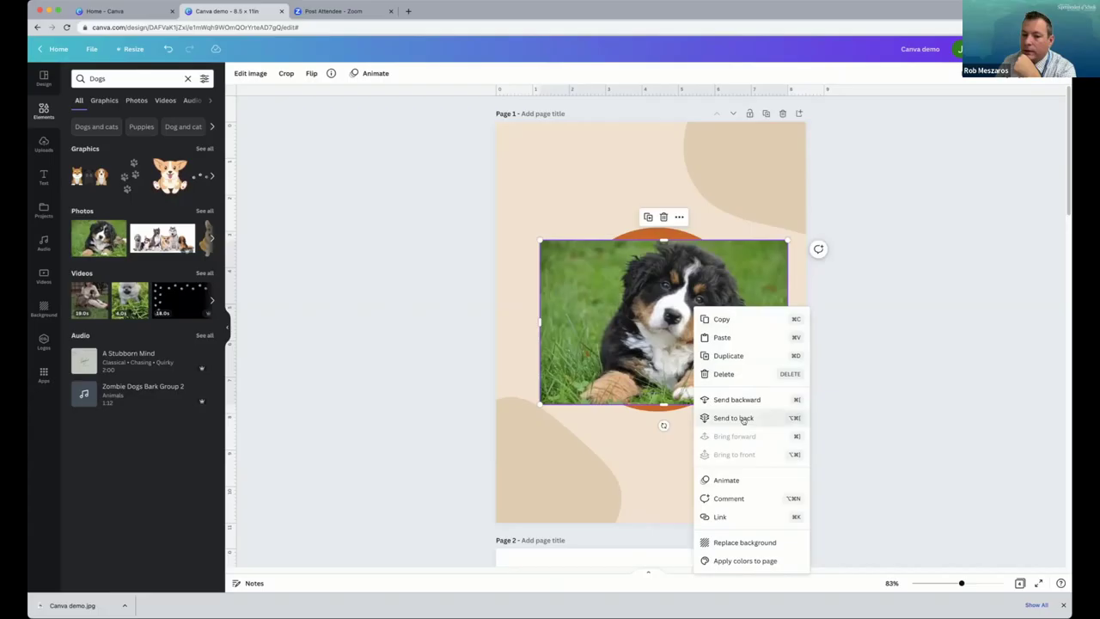
{"action": "left_click", "coordinate": [744, 419]}
{"action": "left_click_drag", "start_coordinate": [782, 331], "coordinate": [778, 272]}
{"action": "left_click_drag", "start_coordinate": [748, 199], "coordinate": [745, 175]}
Move the circle group down and right so it overlaps the photo's lower-right corner and runs off the page's right edge, enlarging it slightly.
{"action": "left_click", "coordinate": [705, 342]}
{"action": "left_click", "coordinate": [705, 342]}
{"action": "left_click_drag", "start_coordinate": [705, 342], "coordinate": [735, 386]}
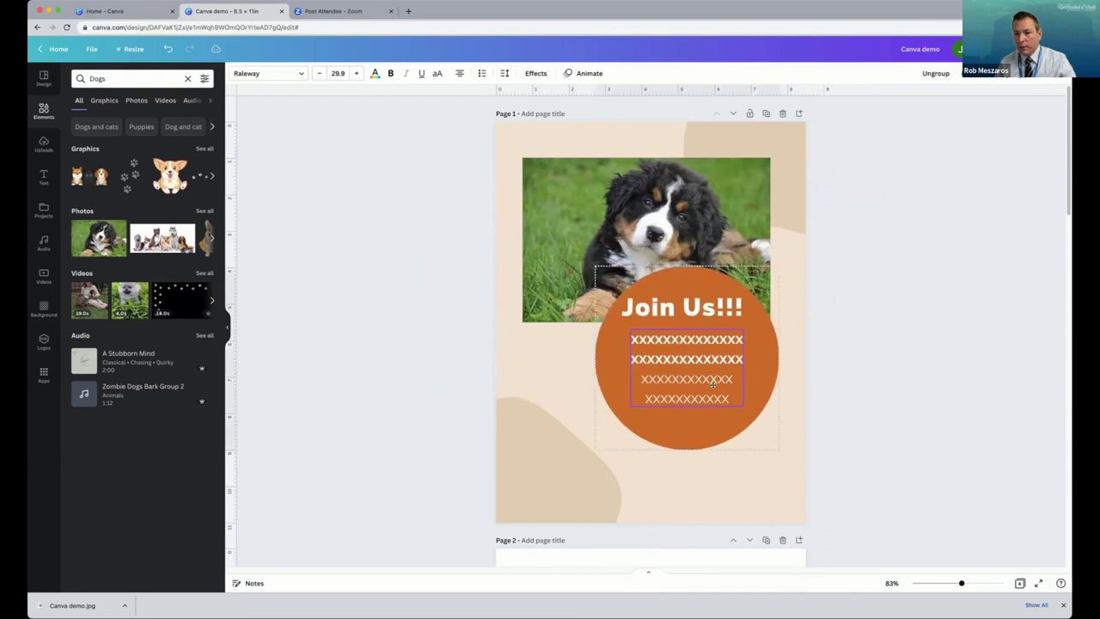
{"action": "left_click_drag", "start_coordinate": [777, 460], "coordinate": [843, 452]}
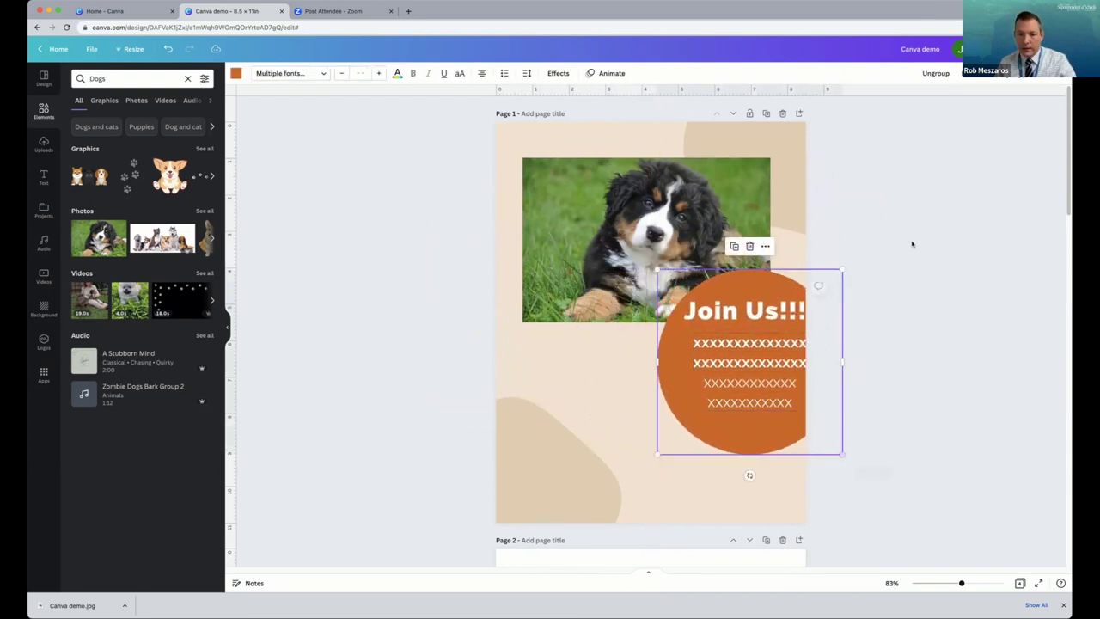
{"action": "left_click", "coordinate": [529, 284]}
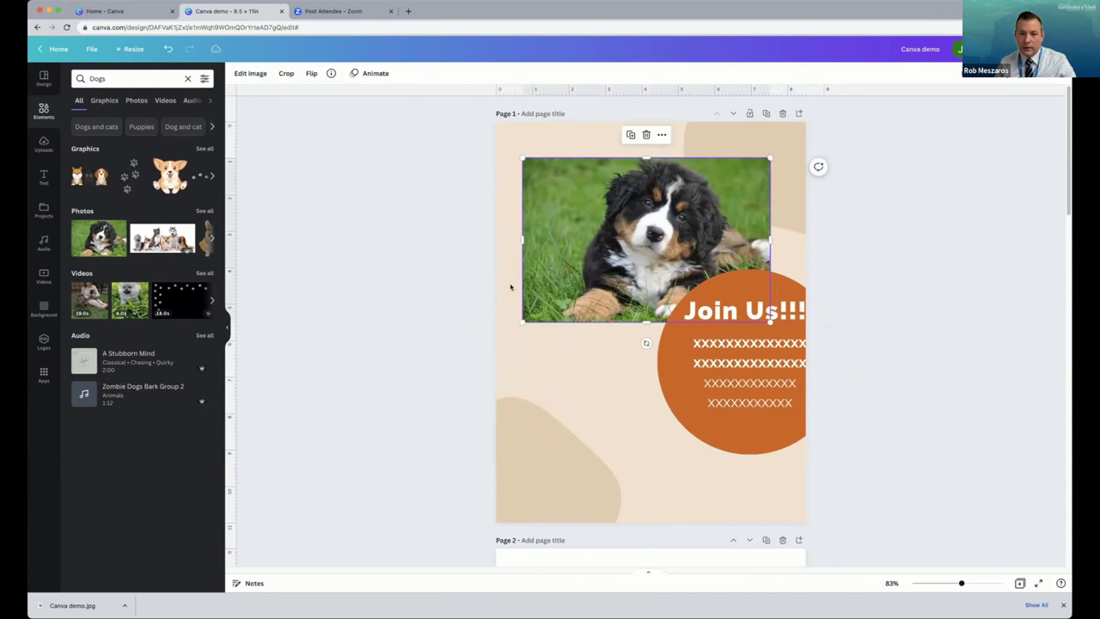
{"action": "left_click", "coordinate": [462, 261]}
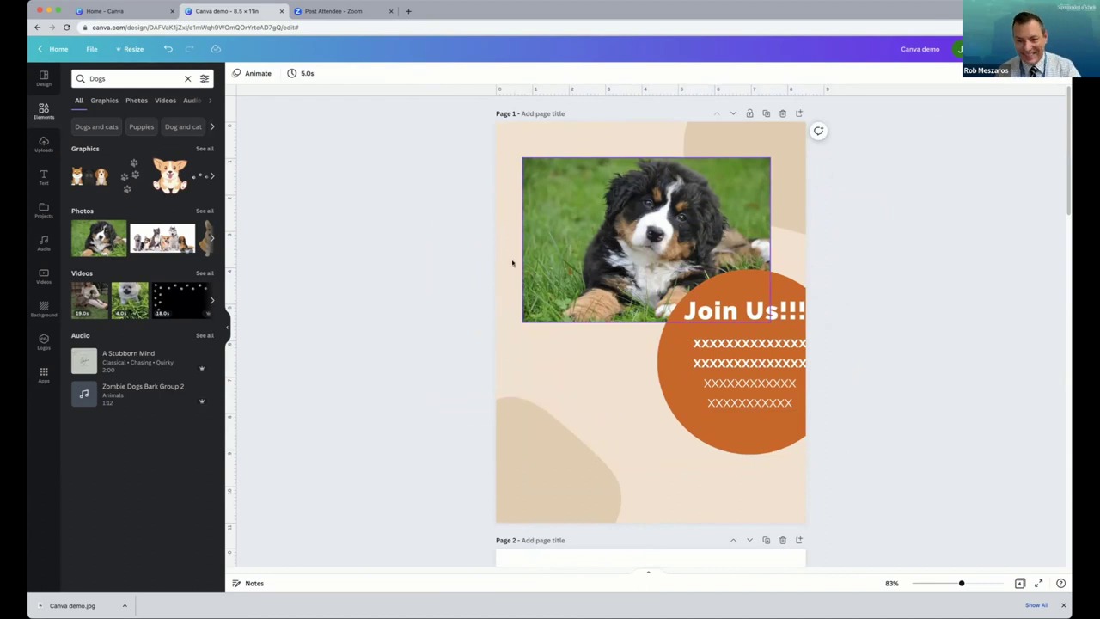
Send the circle group backward behind the puppy photo, and bring it forward in front of the photo again.
{"action": "left_click", "coordinate": [745, 370]}
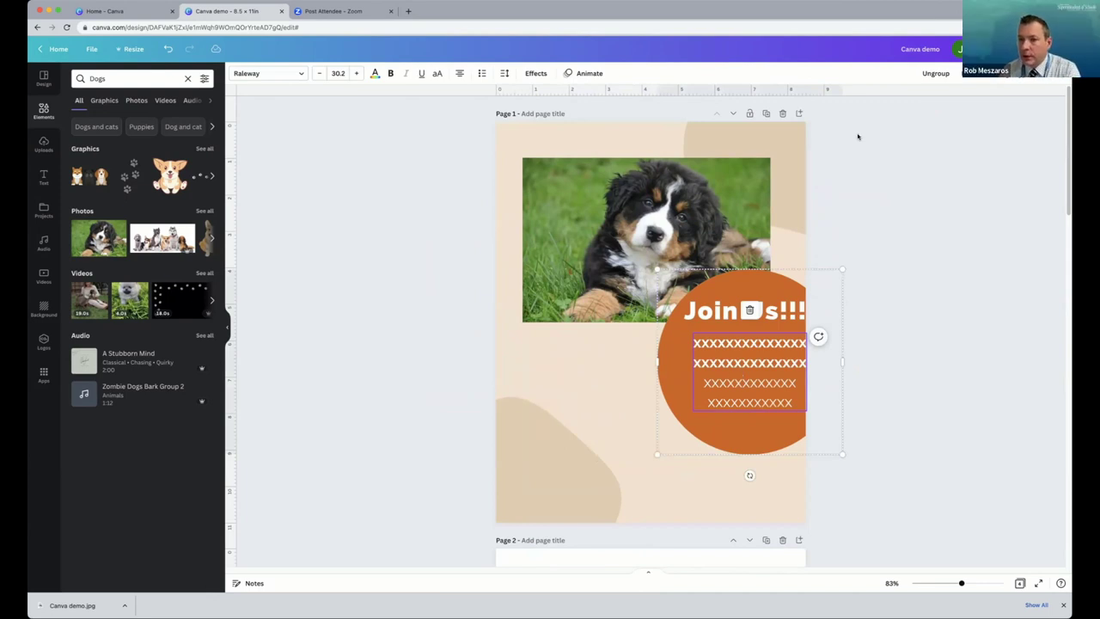
{"action": "left_click", "coordinate": [976, 73]}
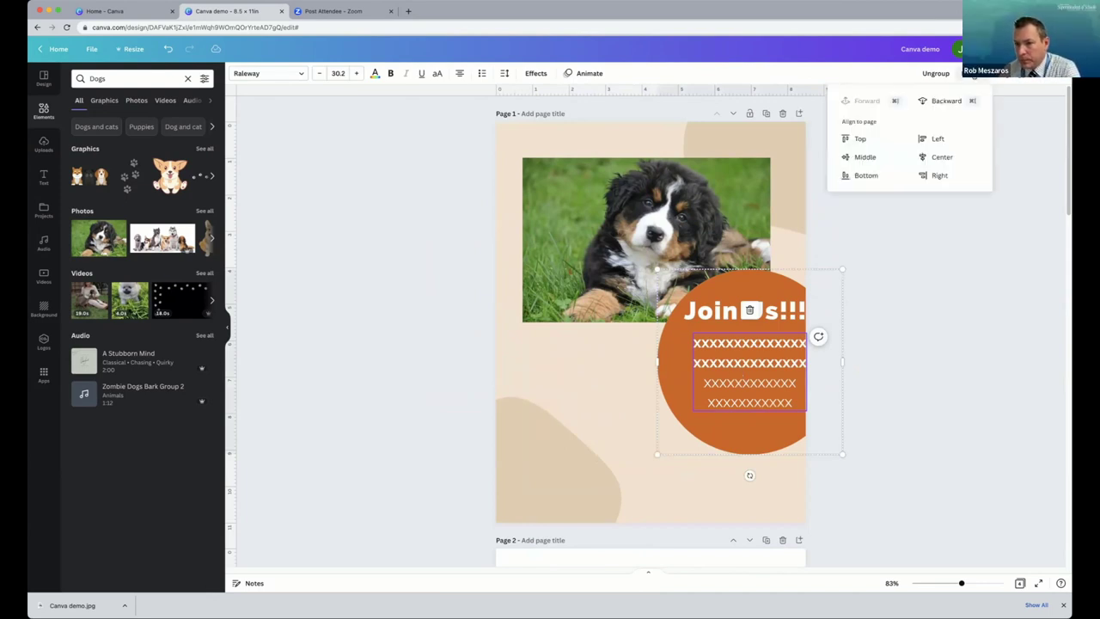
{"action": "left_click", "coordinate": [945, 101]}
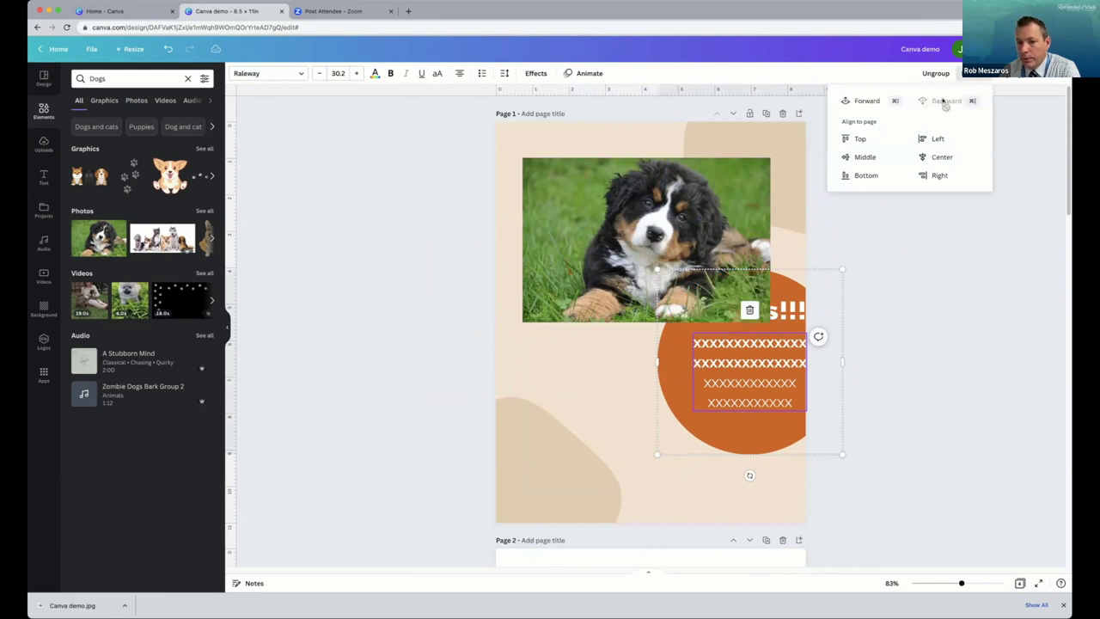
{"action": "left_click", "coordinate": [866, 101]}
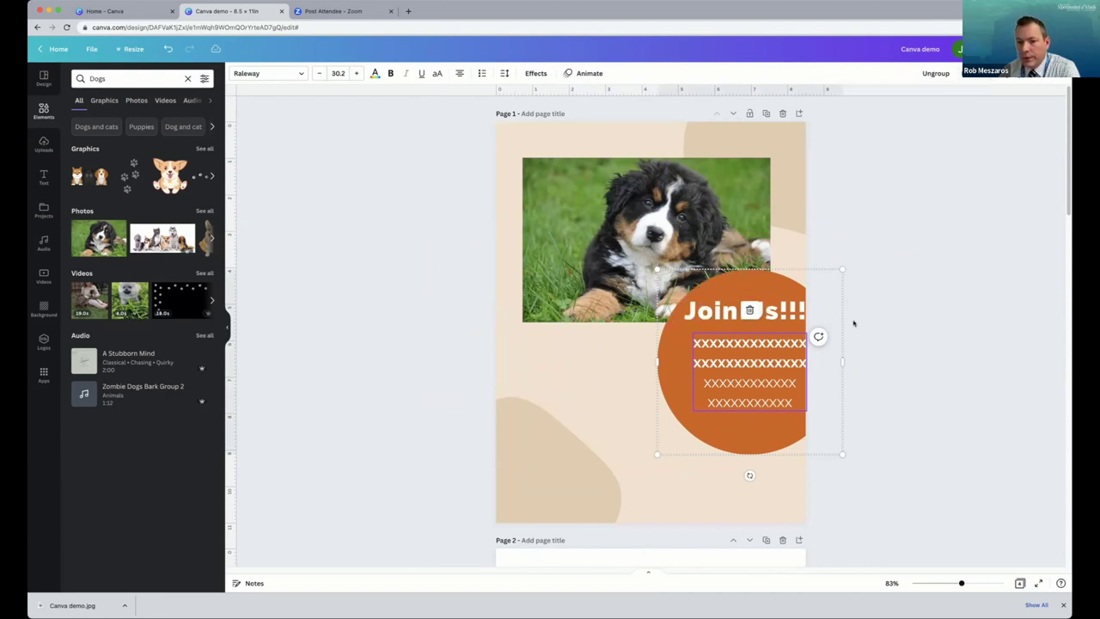
Delete the circle group, the puppy photo and both tan background shapes from page 1.
{"action": "left_click", "coordinate": [934, 360]}
{"action": "left_click_drag", "start_coordinate": [766, 385], "coordinate": [695, 262]}
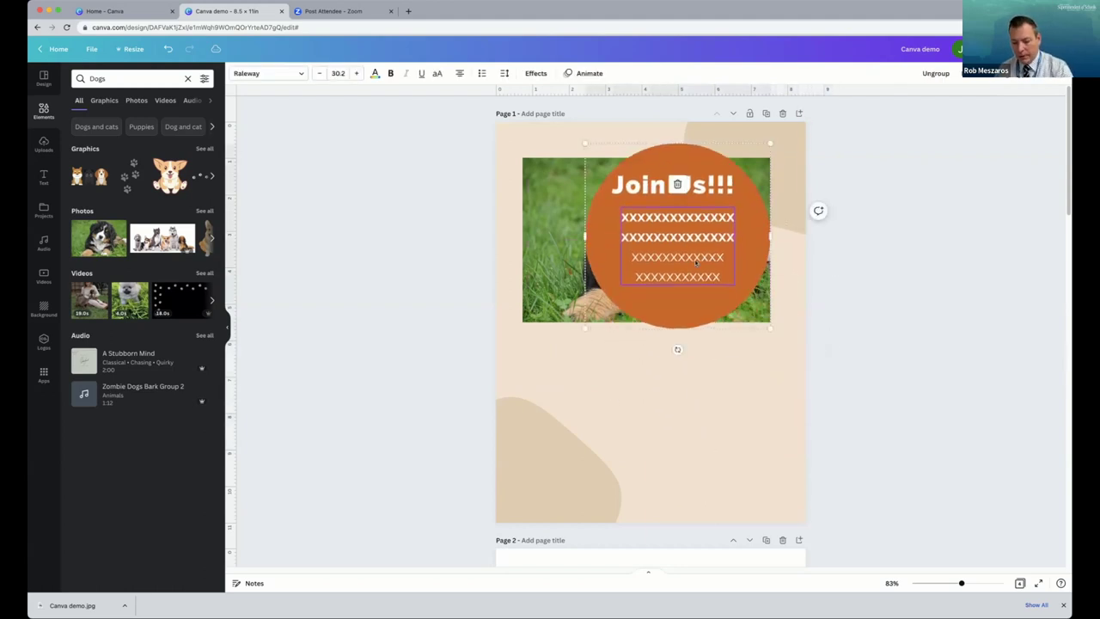
{"action": "key", "text": "Delete"}
{"action": "left_click", "coordinate": [694, 262]}
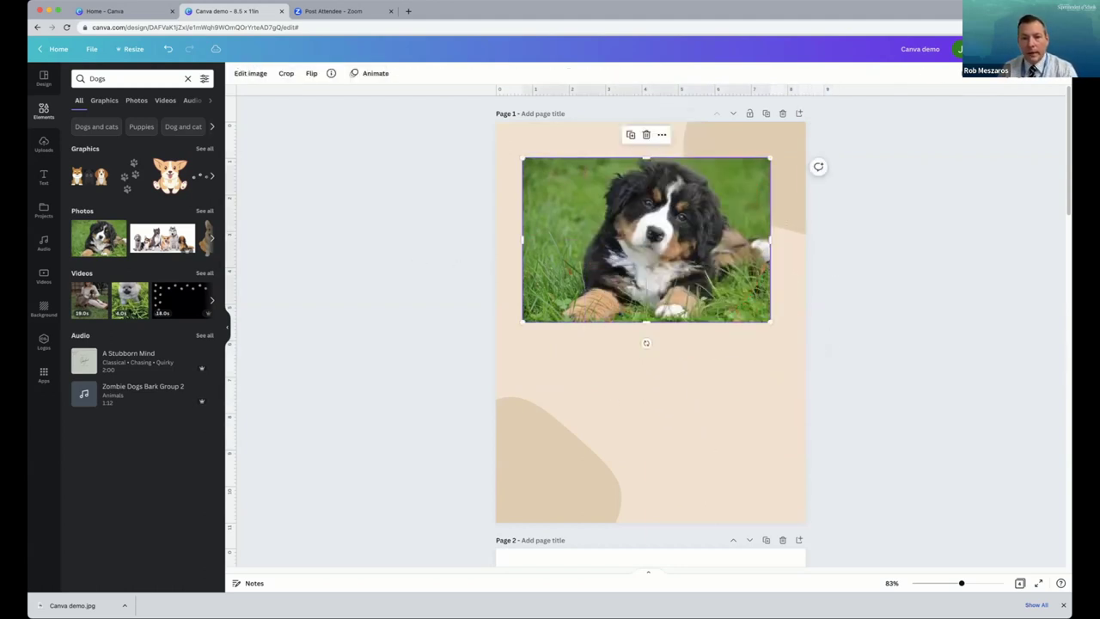
{"action": "key", "text": "Delete"}
{"action": "left_click", "coordinate": [764, 151]}
{"action": "key", "text": "Delete"}
{"action": "left_click", "coordinate": [567, 464]}
{"action": "key", "text": "Delete"}
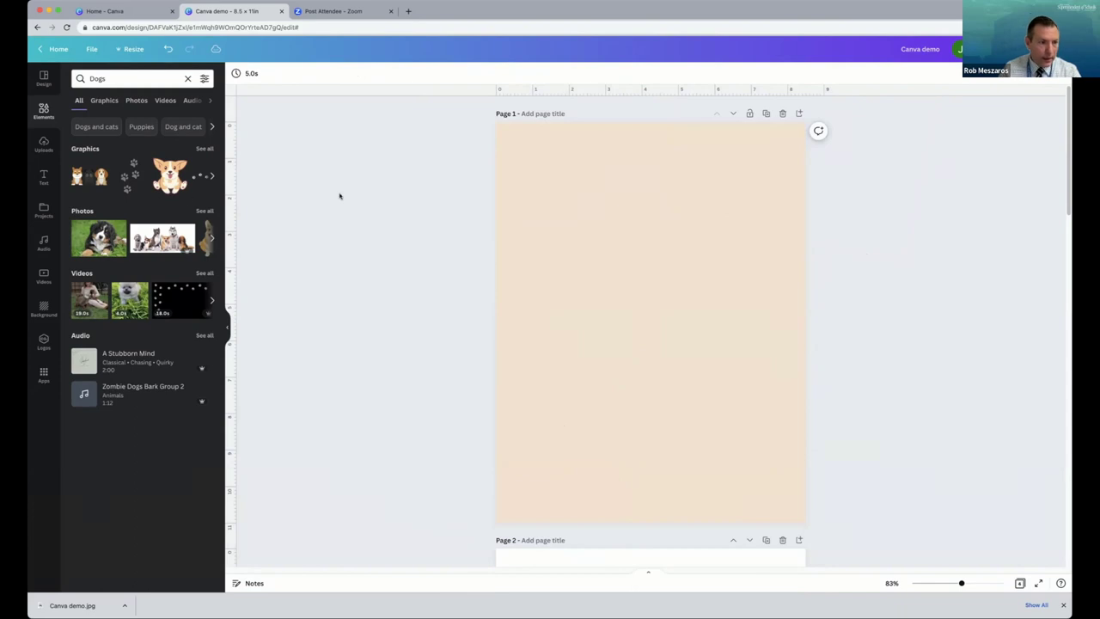
Add a heading to page 1 with a first name followed by "is Cool", and set its font size to 47.5.
{"action": "left_click", "coordinate": [44, 176]}
{"action": "left_click", "coordinate": [123, 148]}
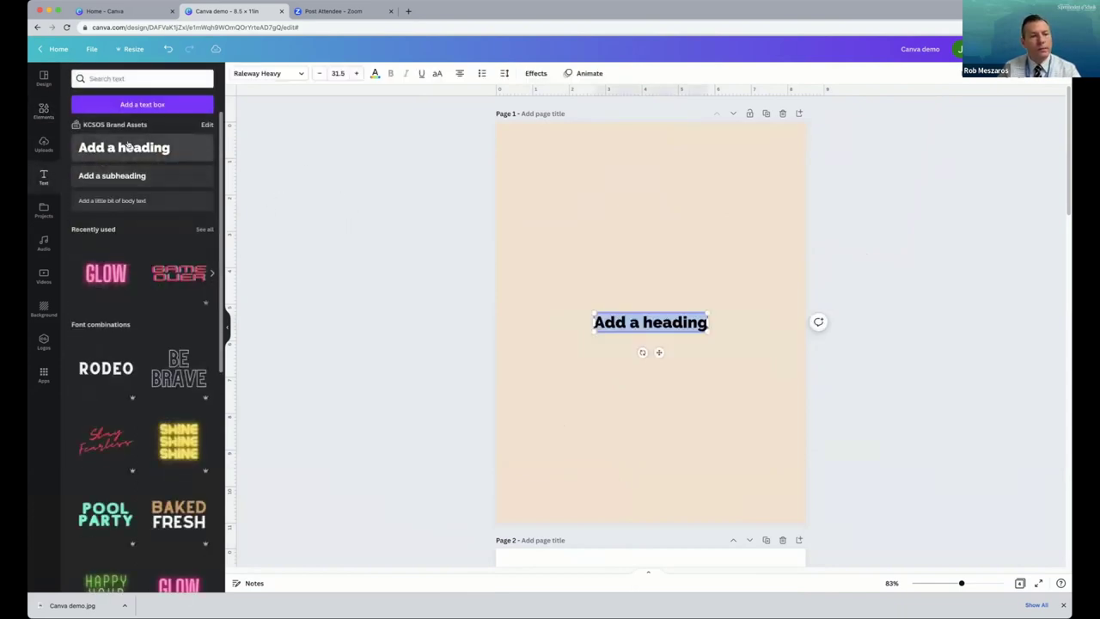
{"action": "type", "text": "Matt"}
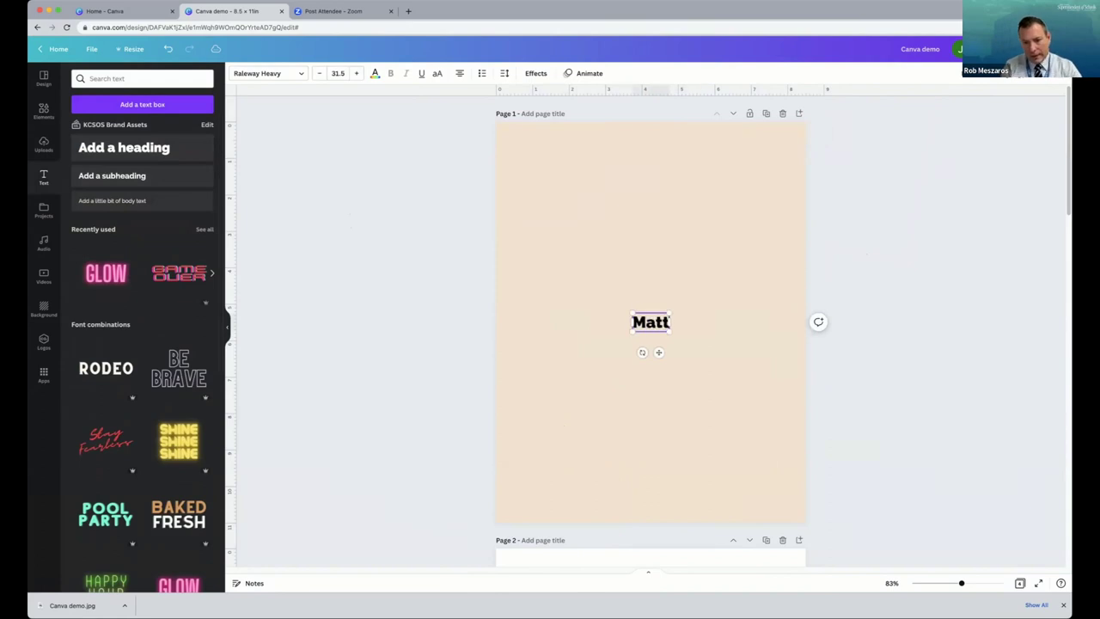
{"action": "type", "text": "hew"}
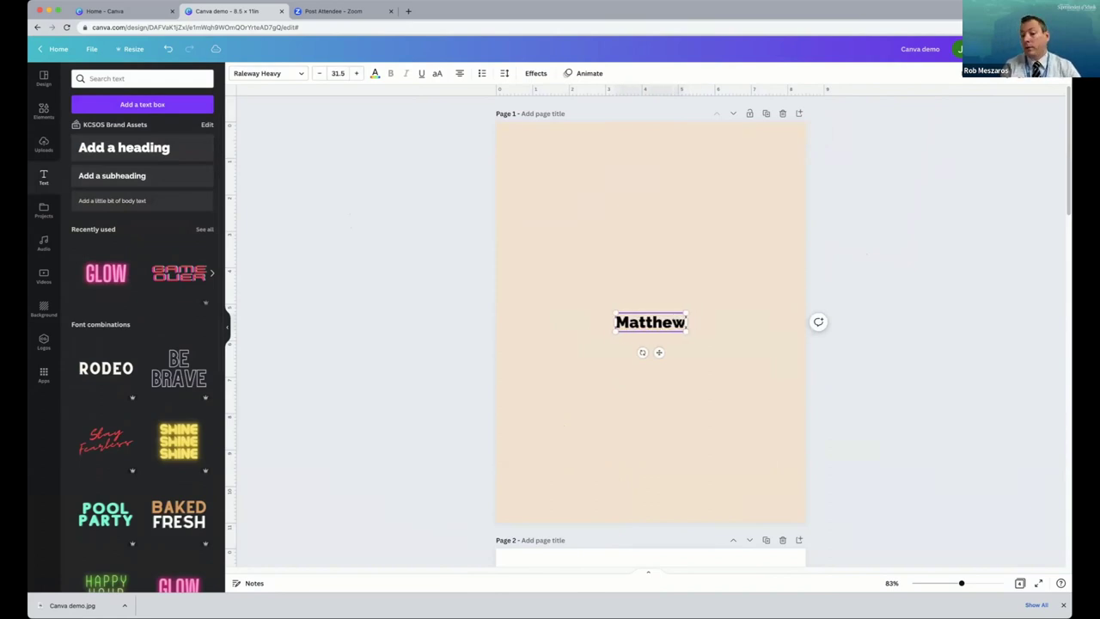
{"action": "type", "text": " Iis Cool"}
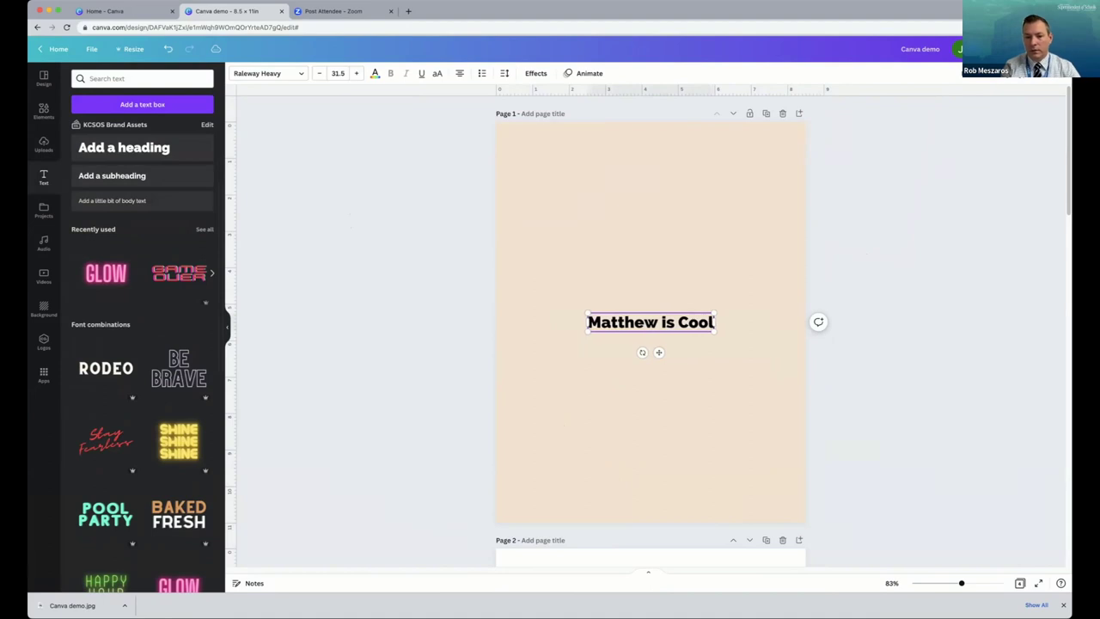
{"action": "key", "text": "super+a"}
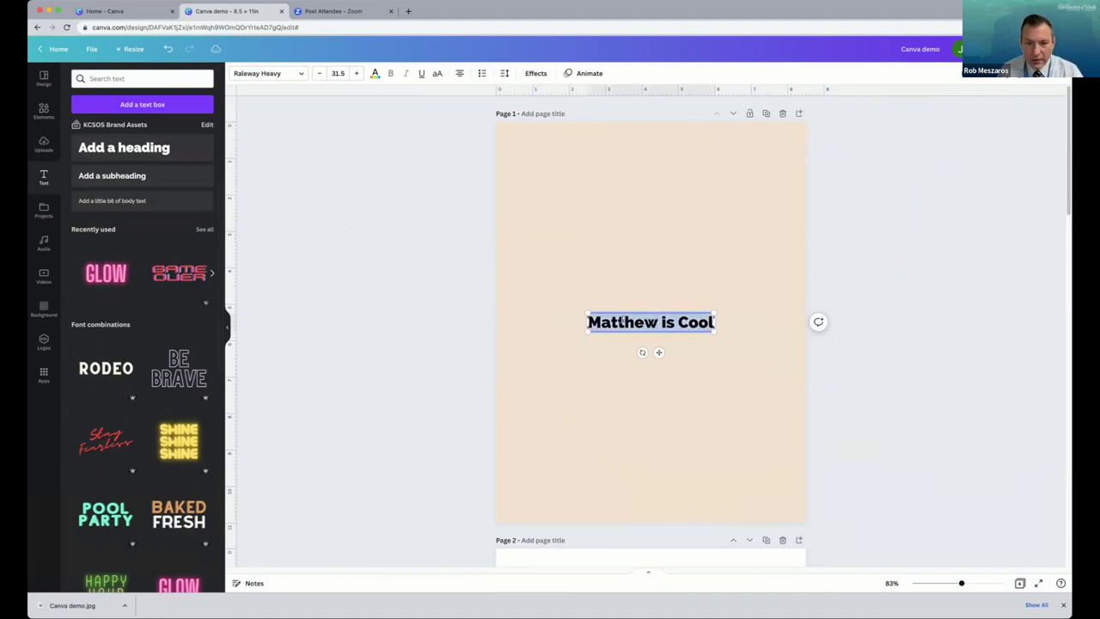
{"action": "left_click", "coordinate": [356, 73]}
{"action": "left_click", "coordinate": [356, 73]}
{"action": "left_click", "coordinate": [356, 73]}
{"action": "left_click", "coordinate": [356, 73]}
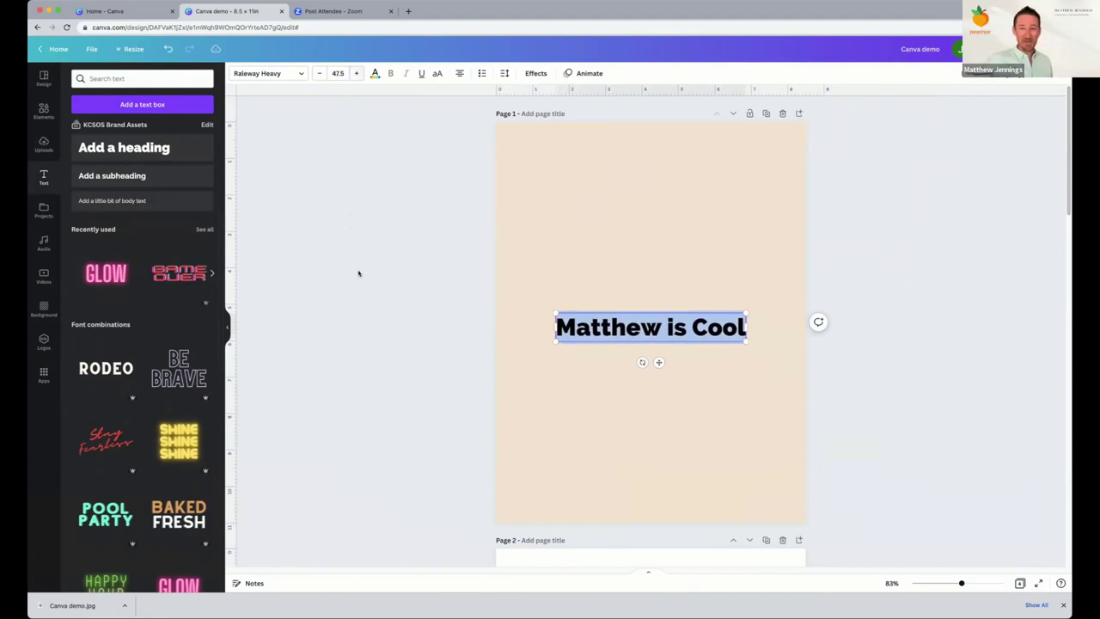
{"action": "left_click", "coordinate": [566, 385]}
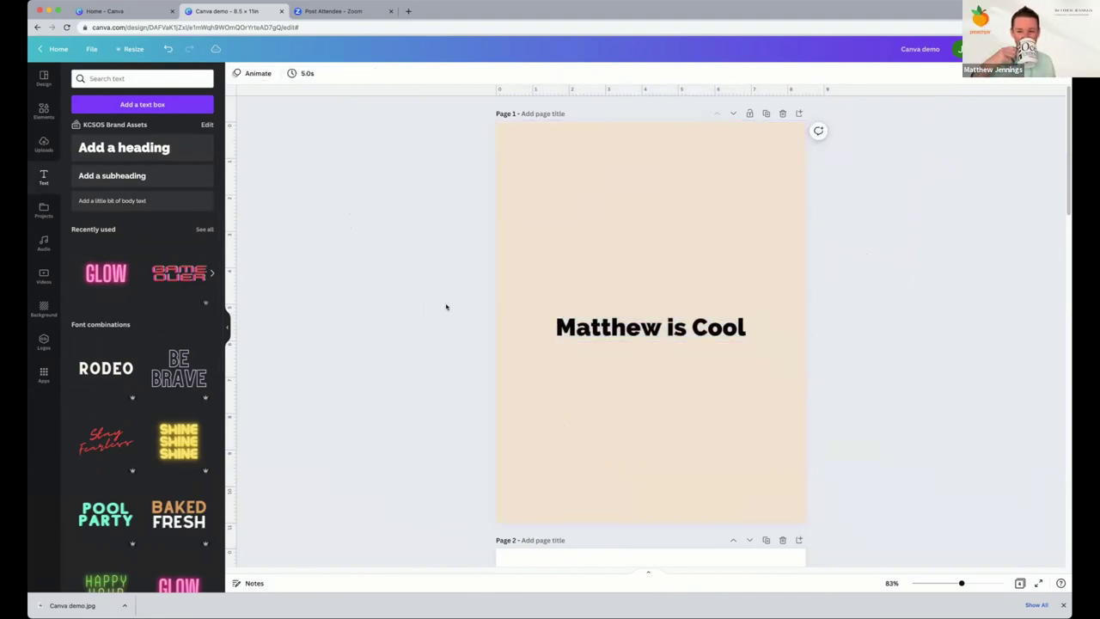
Move the heading up and toward the page's right edge, and align it to the page's center and middle.
{"action": "left_click_drag", "start_coordinate": [575, 324], "coordinate": [631, 278]}
{"action": "left_click", "coordinate": [395, 291]}
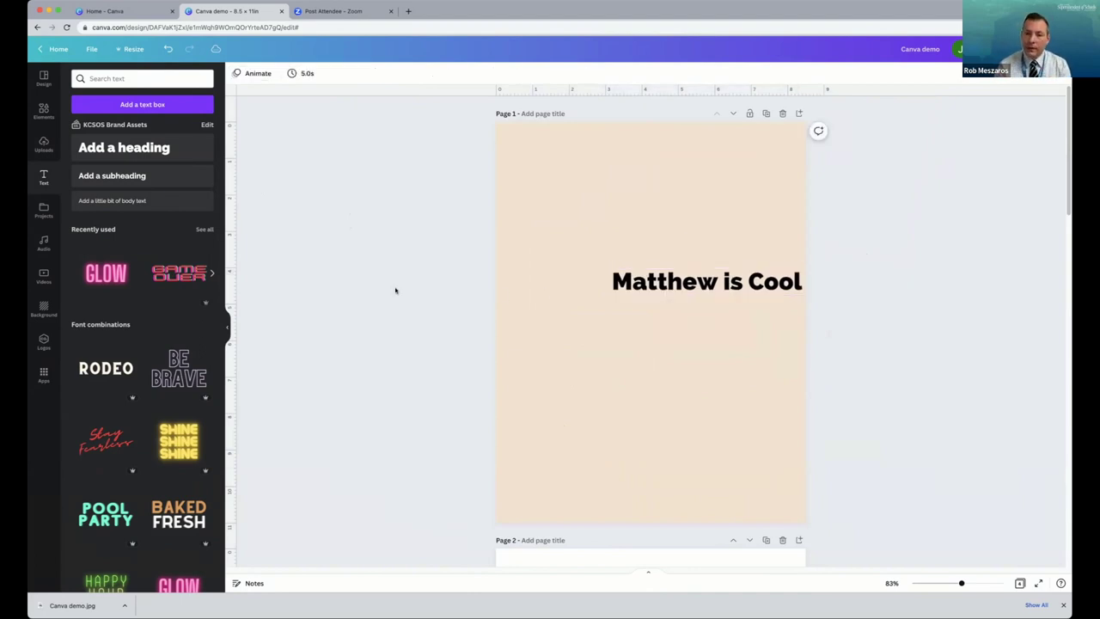
{"action": "left_click", "coordinate": [650, 284]}
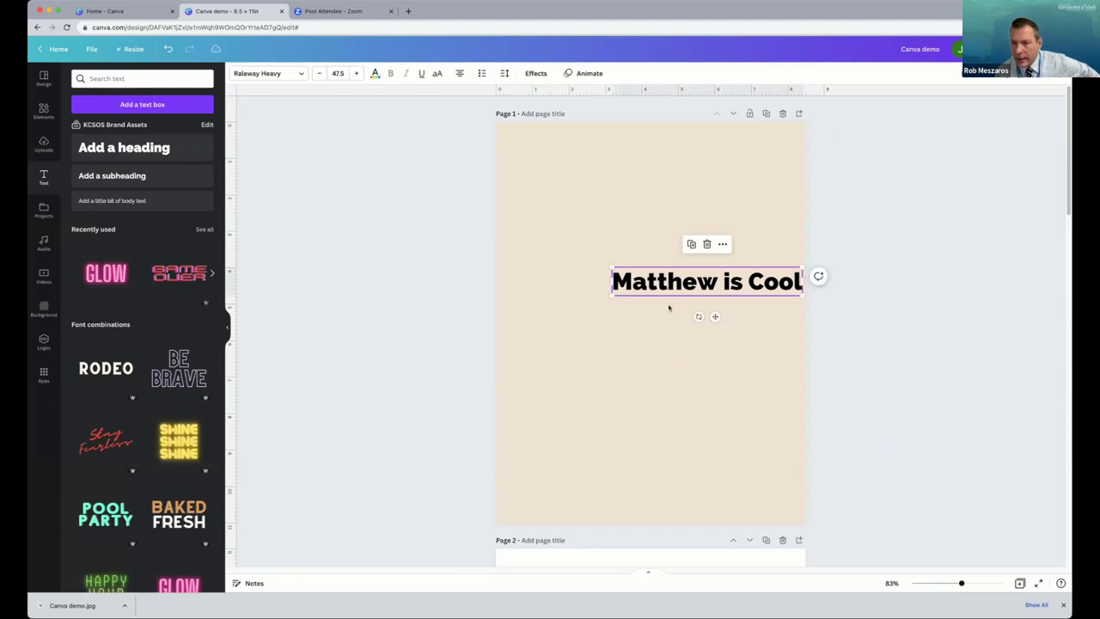
{"action": "right_click", "coordinate": [674, 294]}
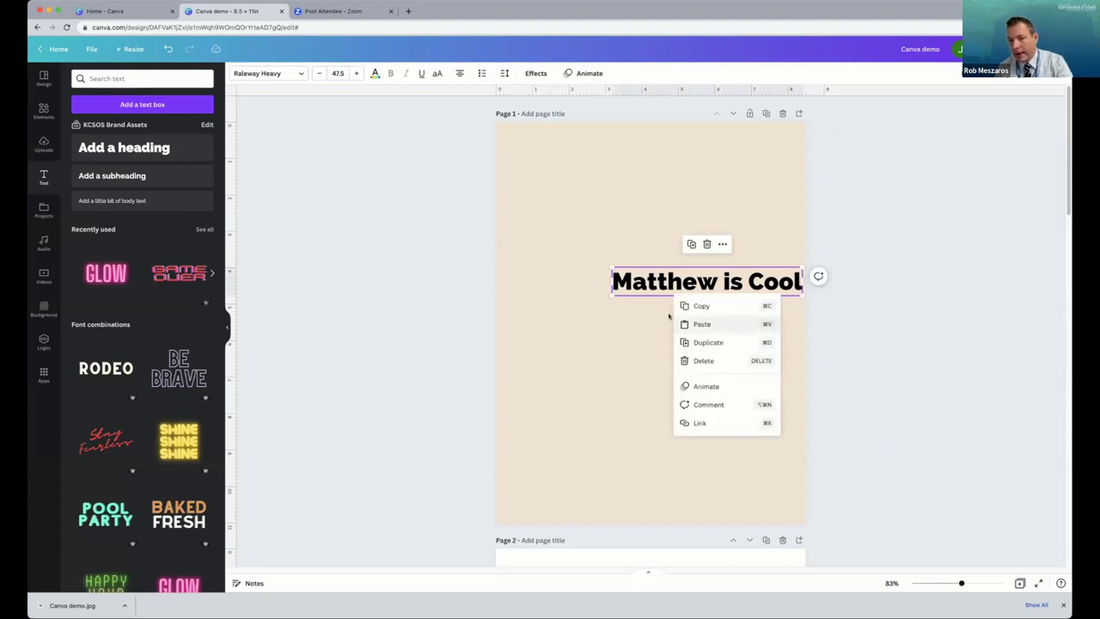
{"action": "key", "text": "Escape"}
{"action": "left_click", "coordinate": [540, 447]}
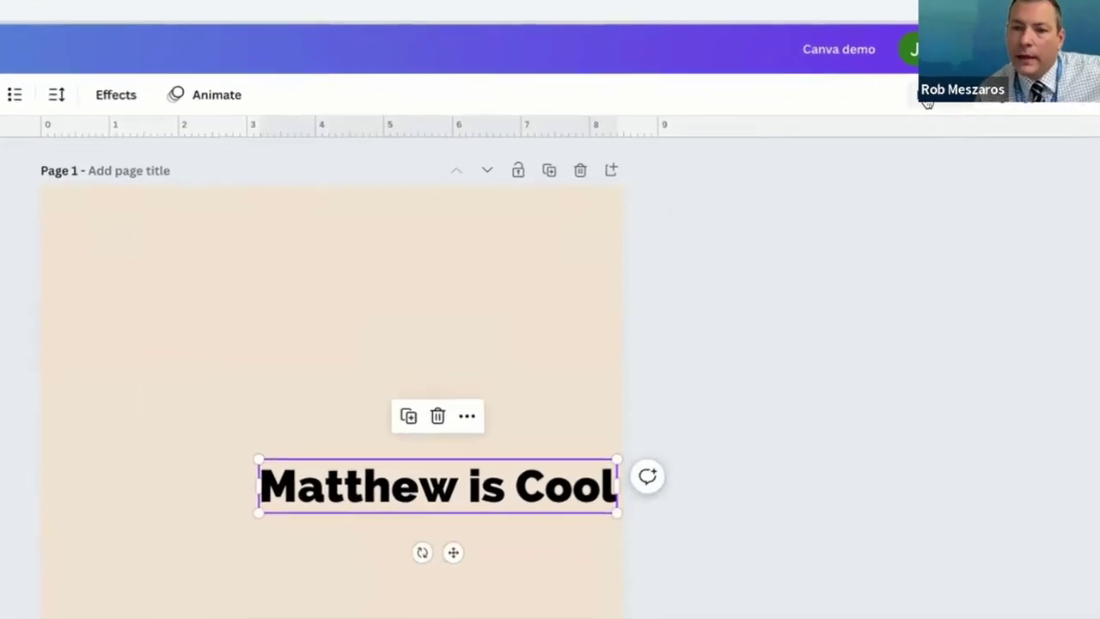
{"action": "left_click", "coordinate": [903, 116]}
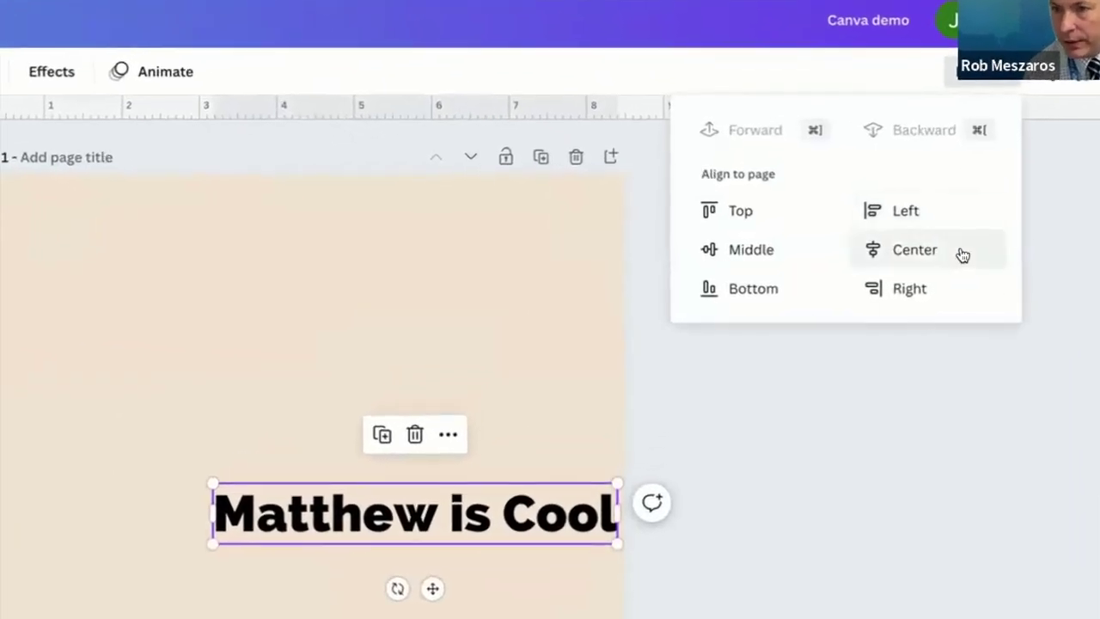
{"action": "left_click", "coordinate": [972, 254]}
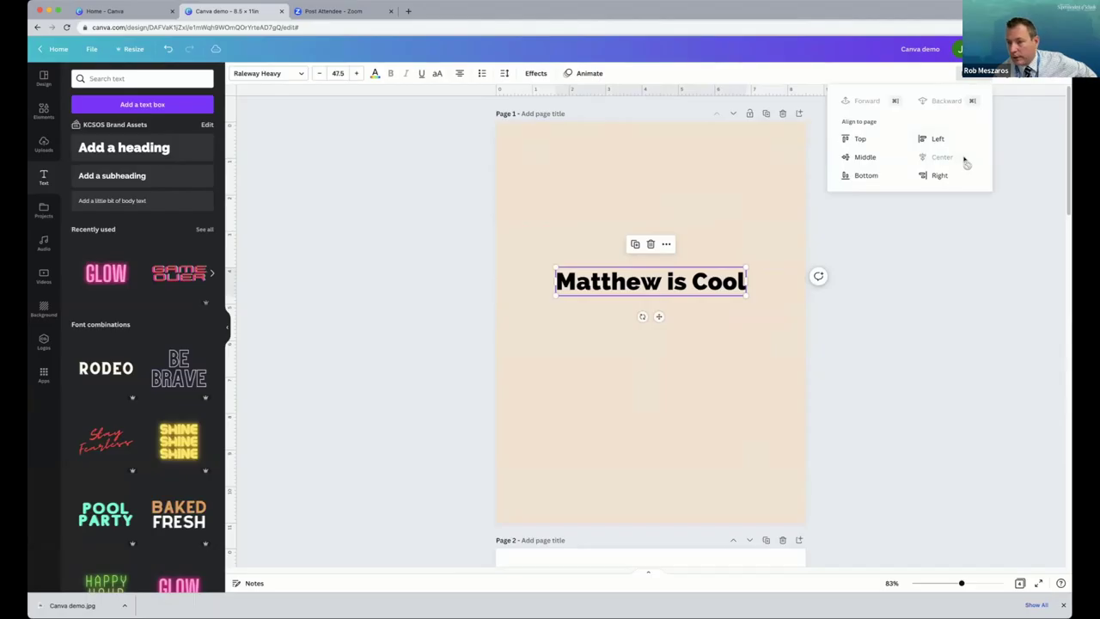
{"action": "left_click", "coordinate": [878, 159]}
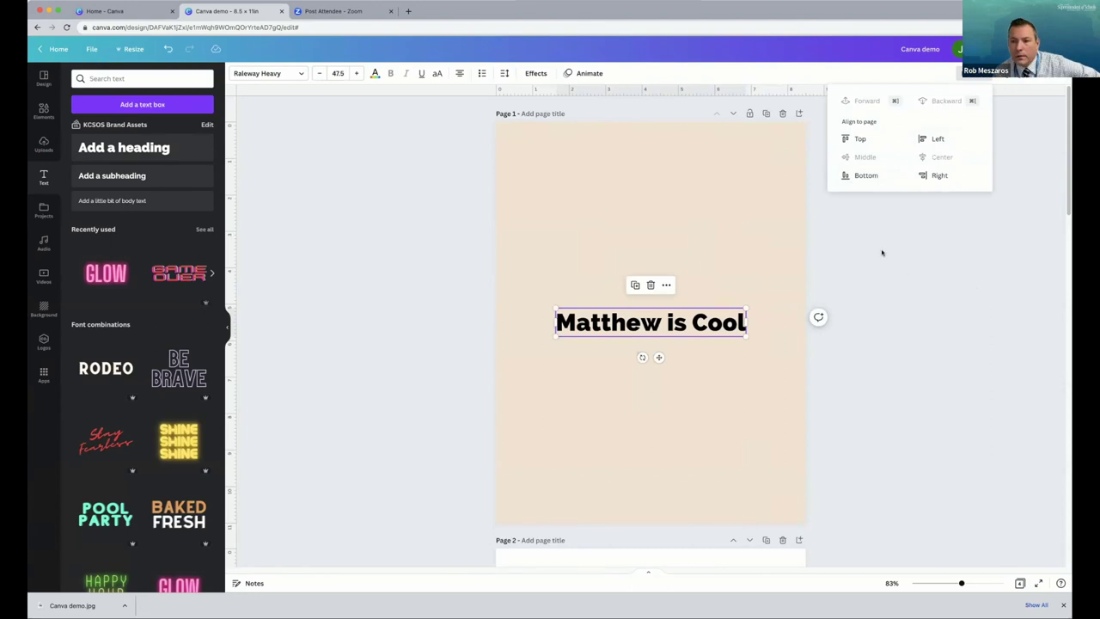
{"action": "key", "text": "Escape"}
{"action": "left_click", "coordinate": [635, 243]}
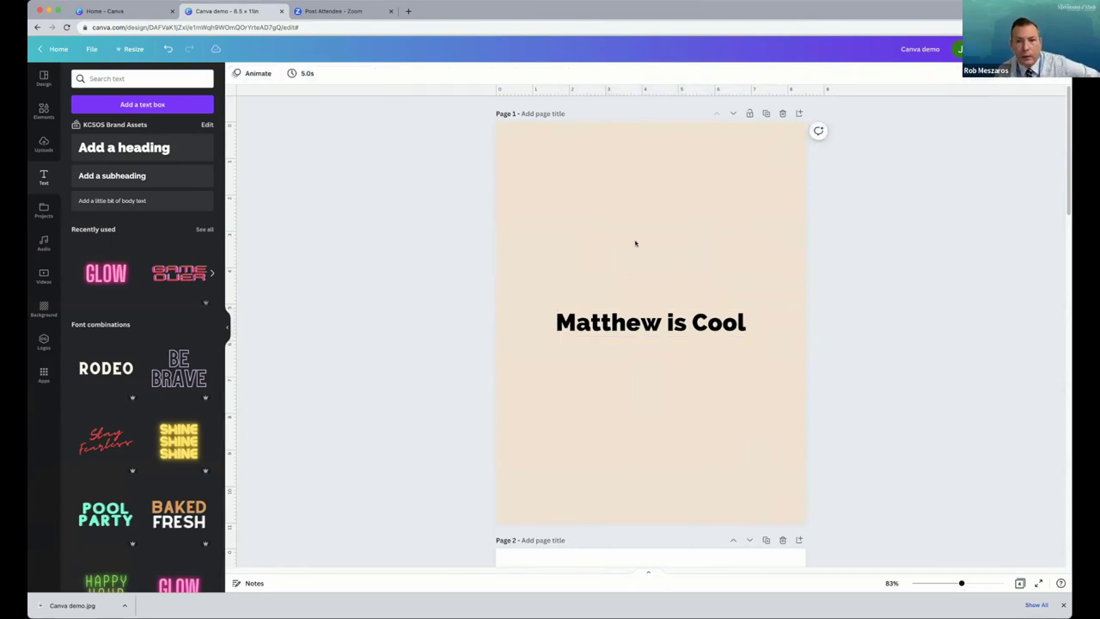
Delete the heading from page 1.
{"action": "left_click", "coordinate": [601, 321]}
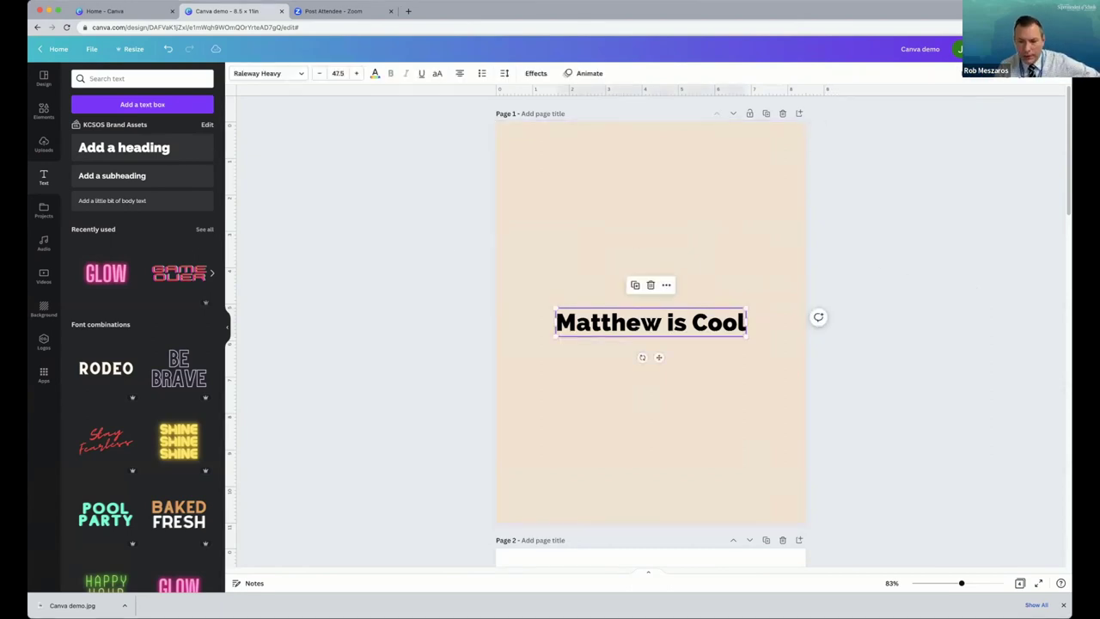
{"action": "key", "text": "BackSpace"}
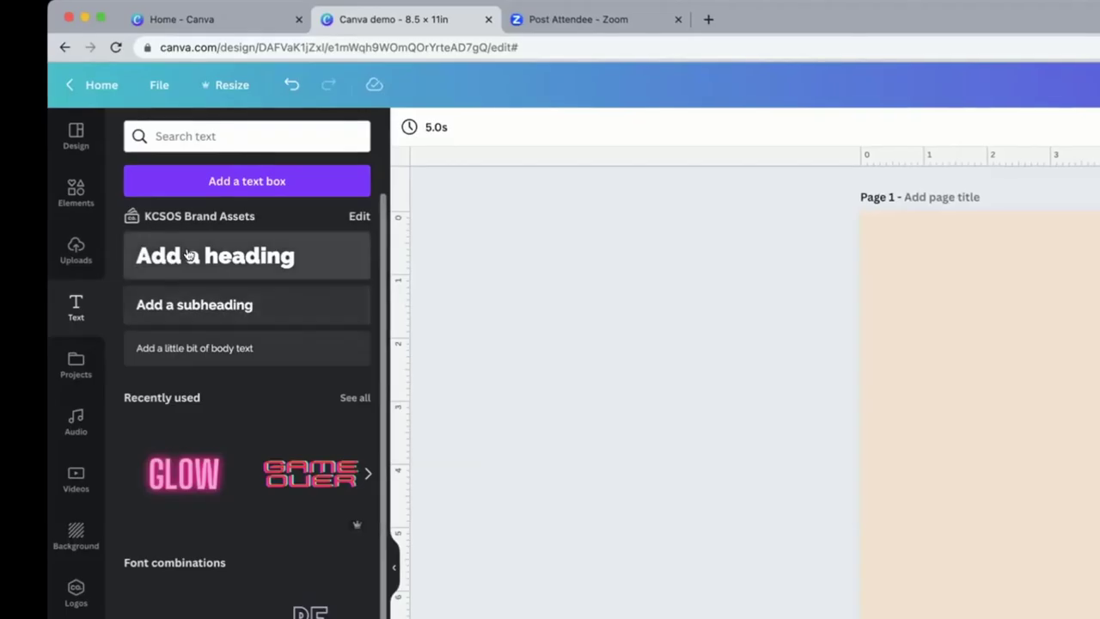
Search the element photos for "Book", add the photo of hands holding an open book, and move it to the upper part of the page.
{"action": "left_click", "coordinate": [77, 194]}
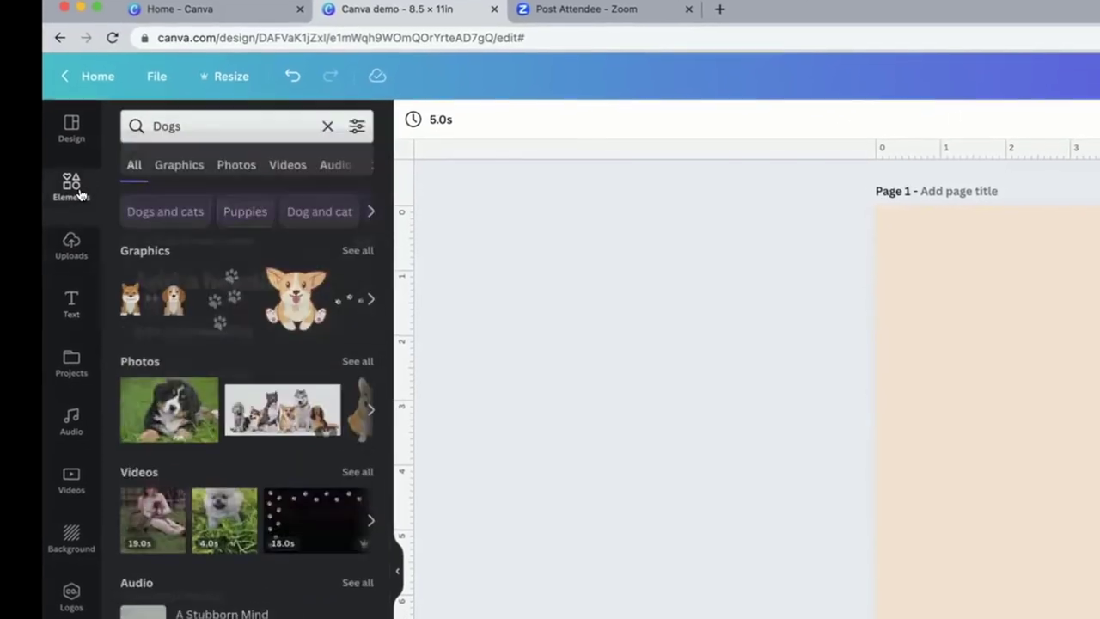
{"action": "left_click", "coordinate": [324, 135]}
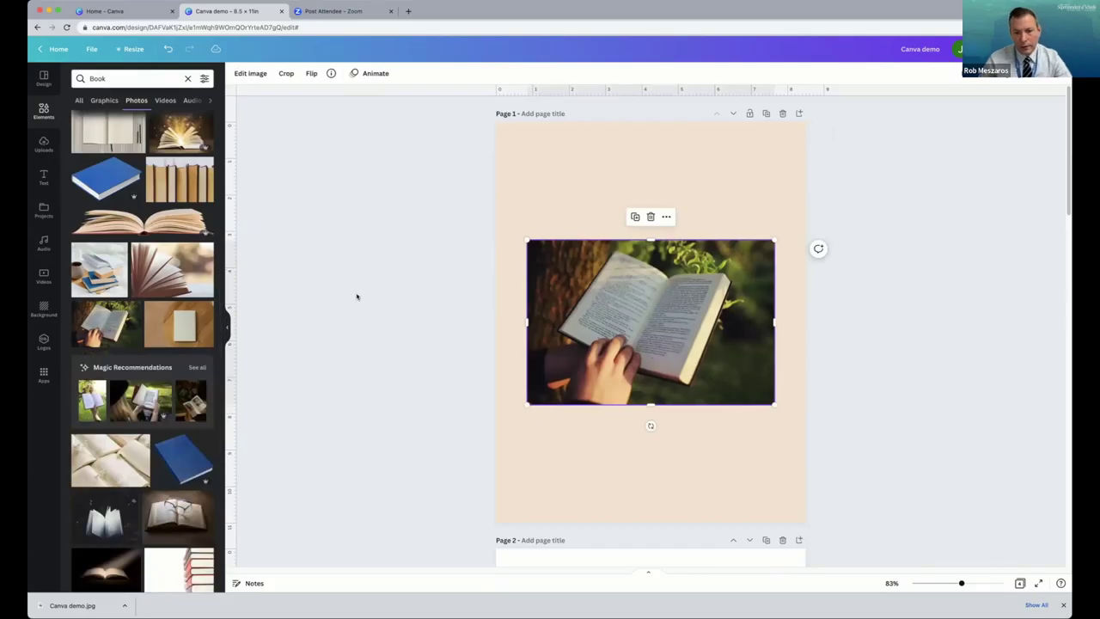
{"action": "left_click", "coordinate": [357, 297]}
{"action": "left_click", "coordinate": [586, 328]}
{"action": "left_click_drag", "start_coordinate": [586, 328], "coordinate": [581, 270]}
{"action": "left_click", "coordinate": [391, 242]}
Lower the book photo's transparency value so the picture is strongly faded.
{"action": "left_click", "coordinate": [693, 241]}
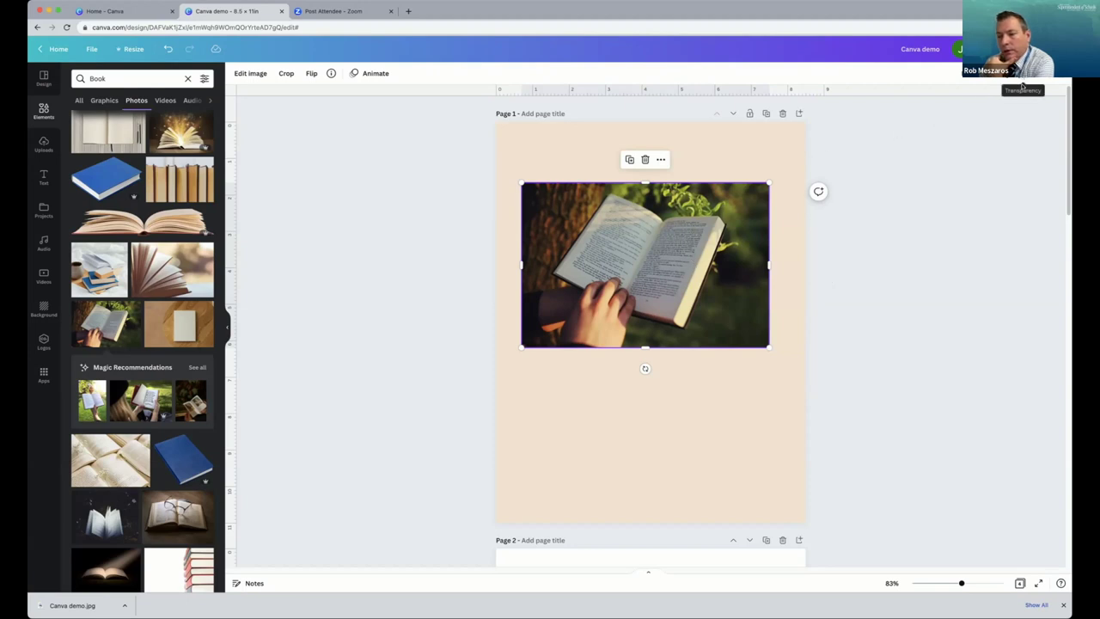
{"action": "left_click", "coordinate": [989, 73]}
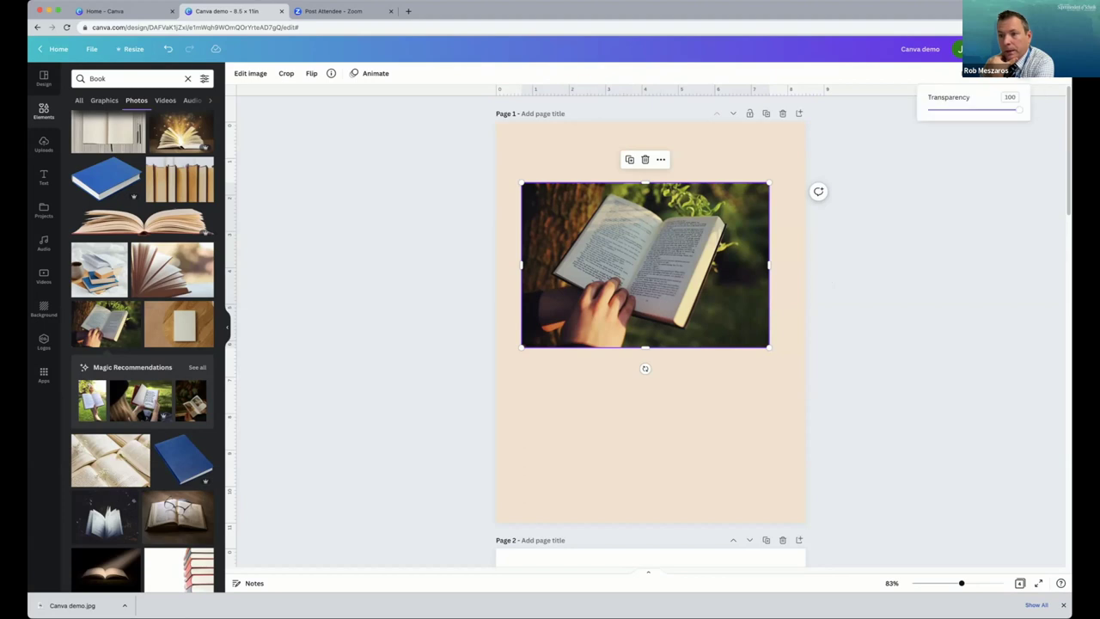
{"action": "left_click_drag", "start_coordinate": [1018, 112], "coordinate": [968, 110]}
{"action": "left_click", "coordinate": [418, 261]}
{"action": "left_click", "coordinate": [611, 307]}
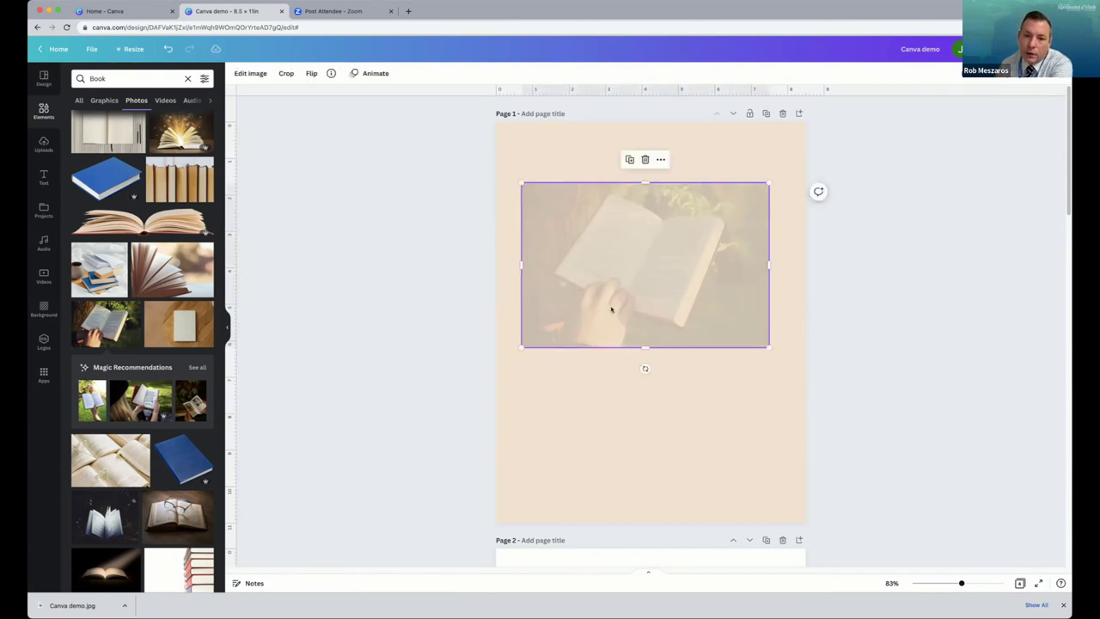
{"action": "left_click", "coordinate": [871, 275]}
Set the book photo's transparency value back to 100.
{"action": "left_click", "coordinate": [712, 283]}
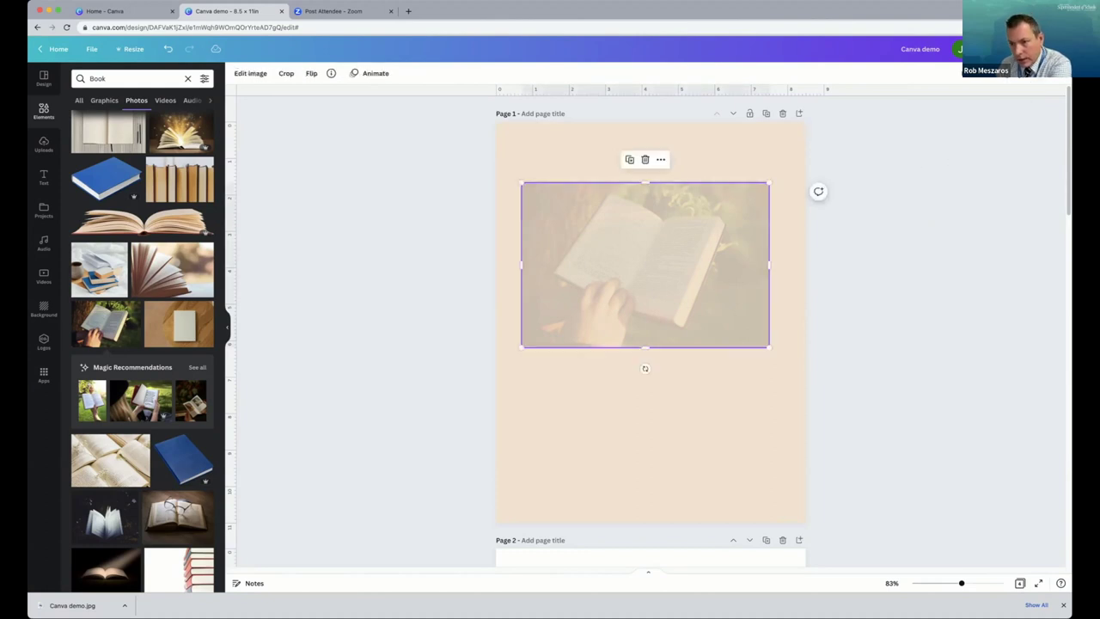
{"action": "left_click", "coordinate": [989, 73]}
{"action": "left_click_drag", "start_coordinate": [944, 110], "coordinate": [1019, 109]}
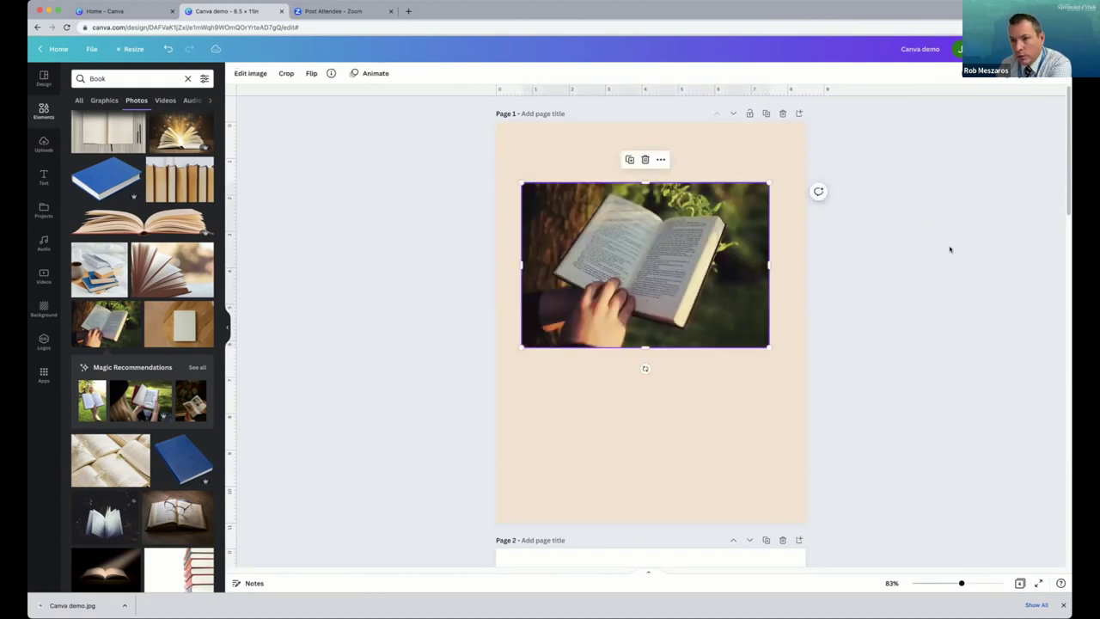
Enlarge the book photo and reposition it so it spans the full width of the page.
{"action": "left_click_drag", "start_coordinate": [768, 347], "coordinate": [862, 410]}
{"action": "left_click_drag", "start_coordinate": [786, 369], "coordinate": [756, 347]}
{"action": "key", "text": "Escape"}
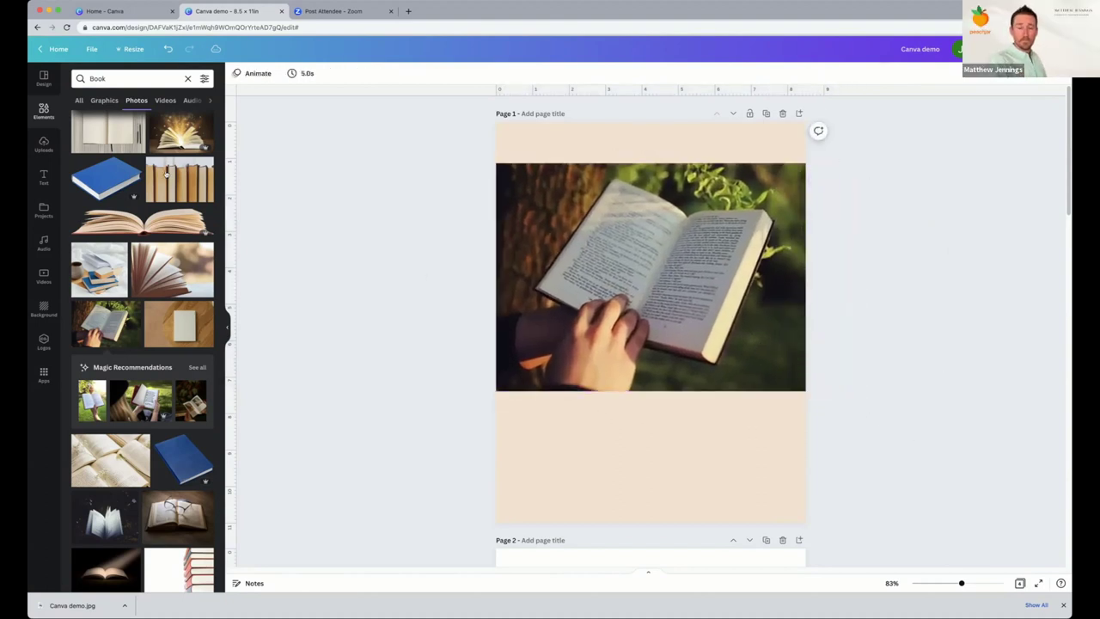
Add a heading reading "this is a book", enlarge it and place it across the middle of the book photo.
{"action": "left_click", "coordinate": [44, 176]}
{"action": "left_click", "coordinate": [124, 147]}
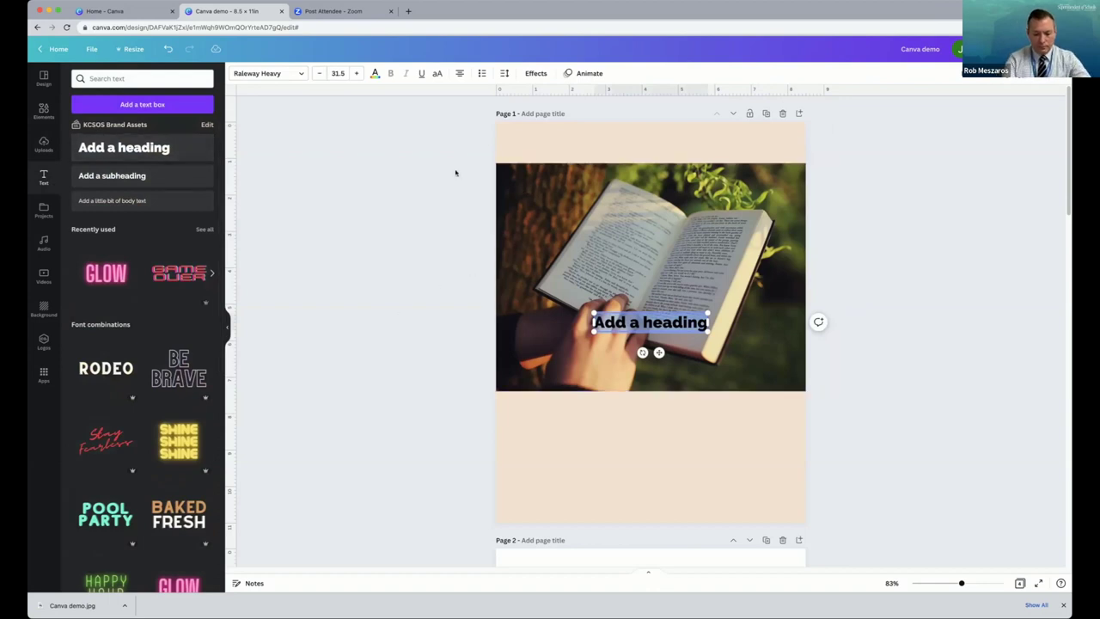
{"action": "type", "text": "this is a book"}
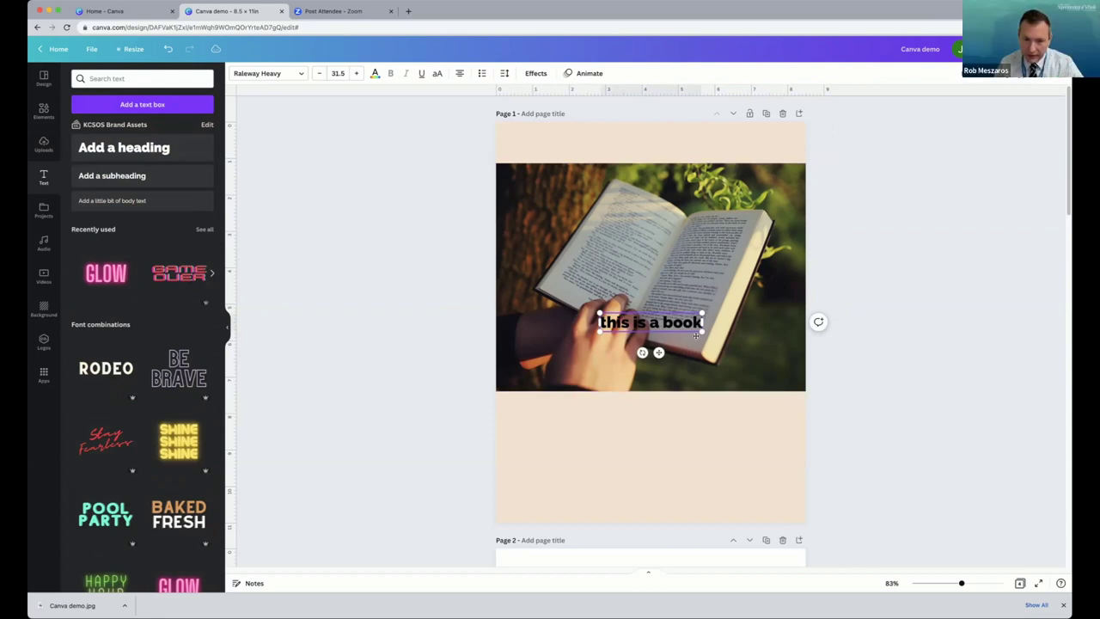
{"action": "left_click_drag", "start_coordinate": [703, 332], "coordinate": [710, 280]}
{"action": "left_click", "coordinate": [888, 381]}
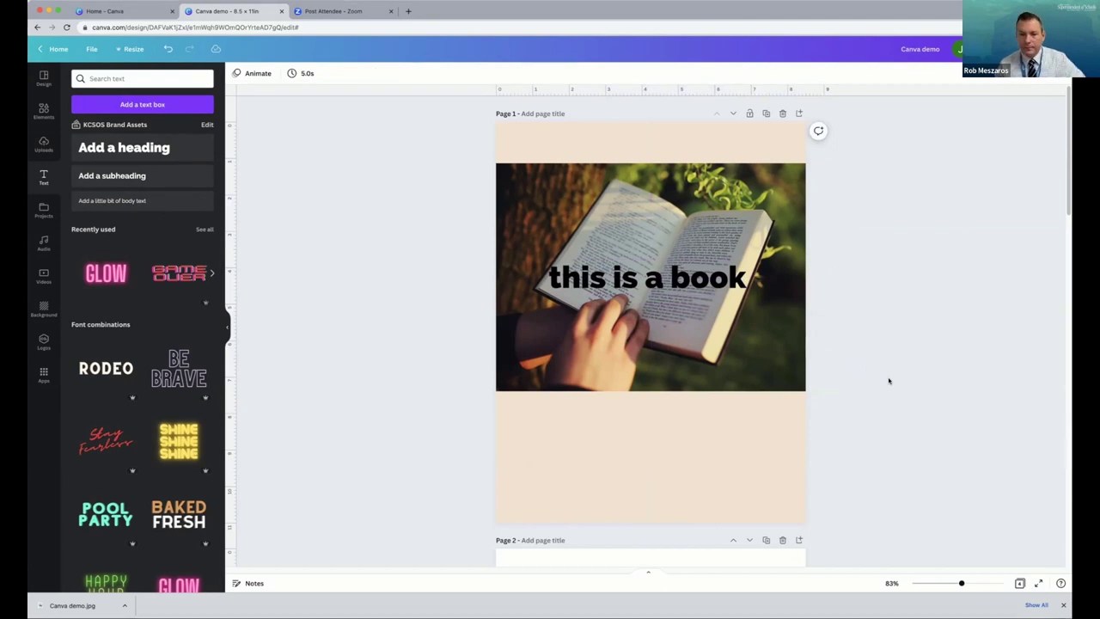
Set the book photo's transparency to 27 so it fades behind the heading.
{"action": "left_click", "coordinate": [773, 220]}
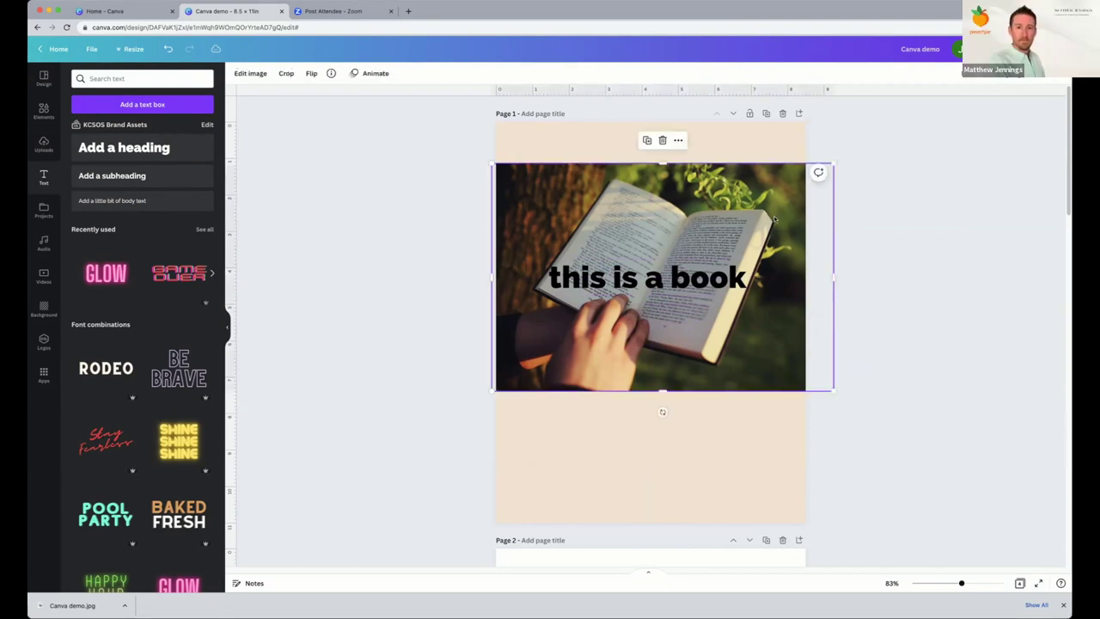
{"action": "left_click", "coordinate": [1021, 75]}
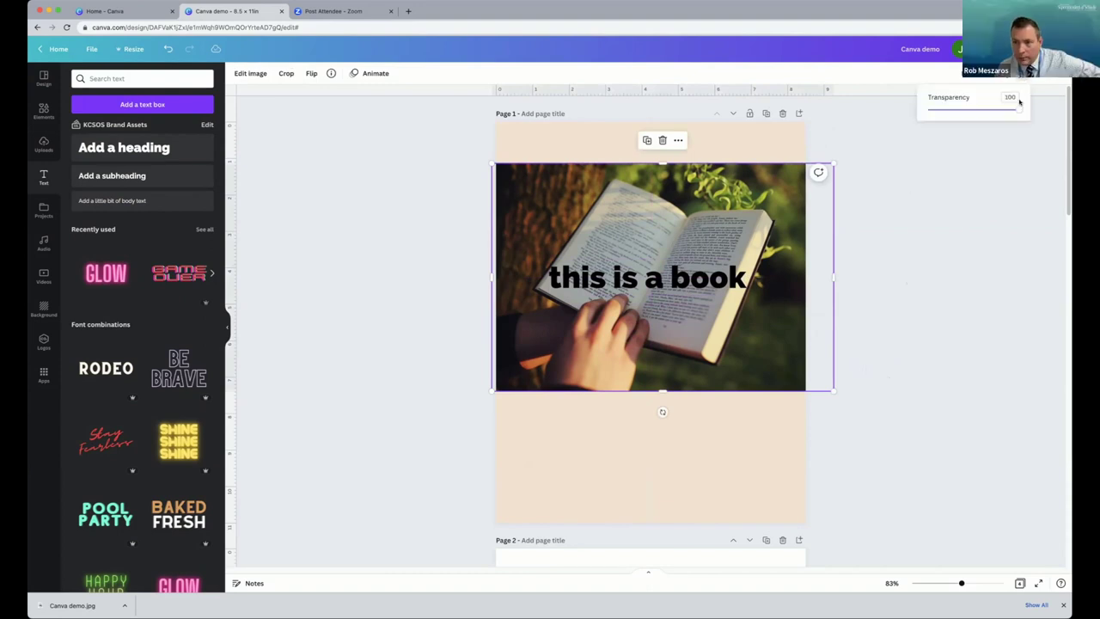
{"action": "left_click_drag", "start_coordinate": [1019, 110], "coordinate": [951, 110]}
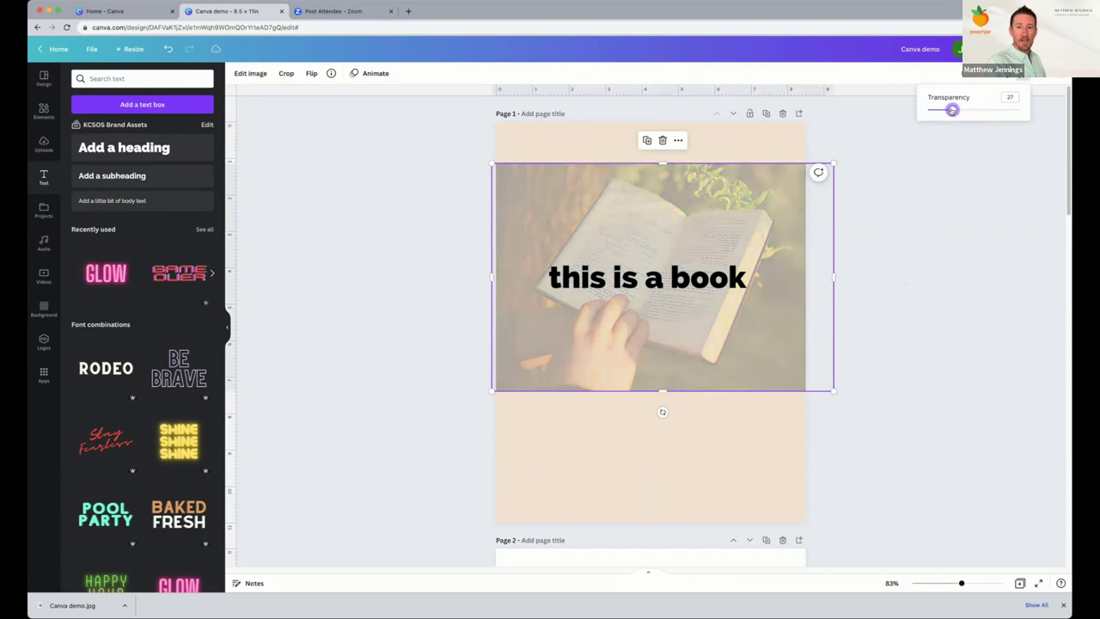
{"action": "left_click", "coordinate": [979, 260]}
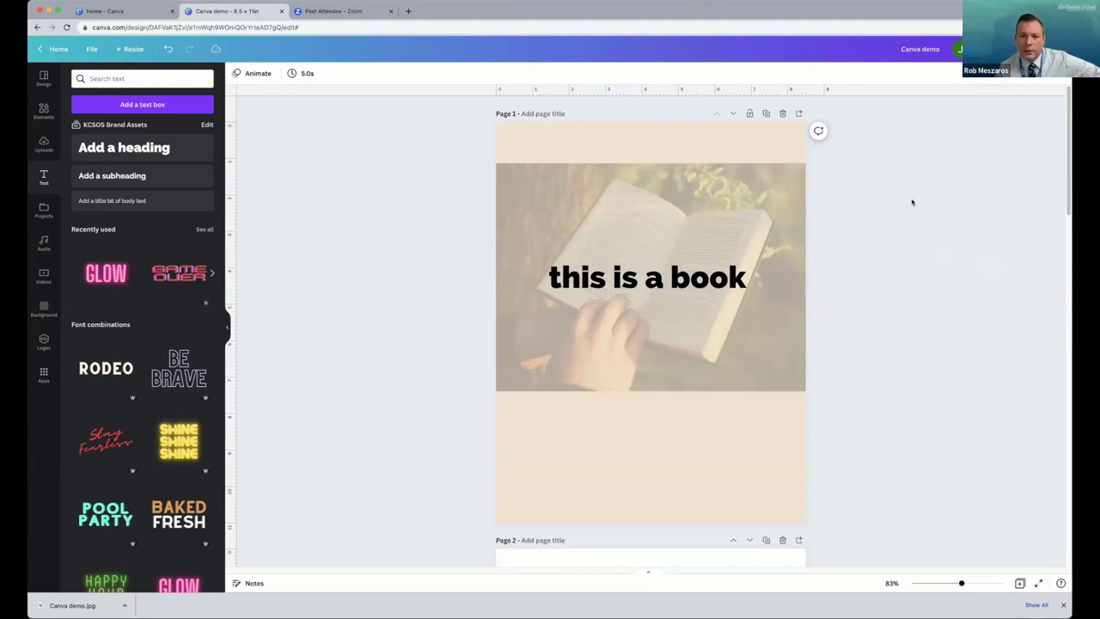
Delete the "this is a book" heading together with the faded book photo from page 1.
{"action": "left_click", "coordinate": [647, 277]}
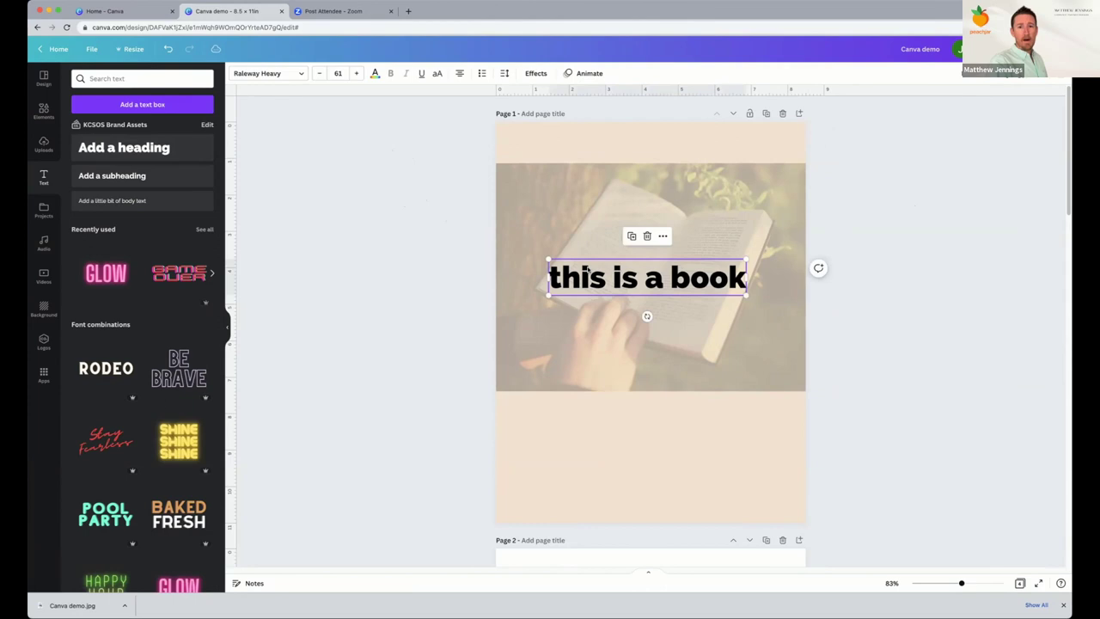
{"action": "left_click", "coordinate": [402, 216]}
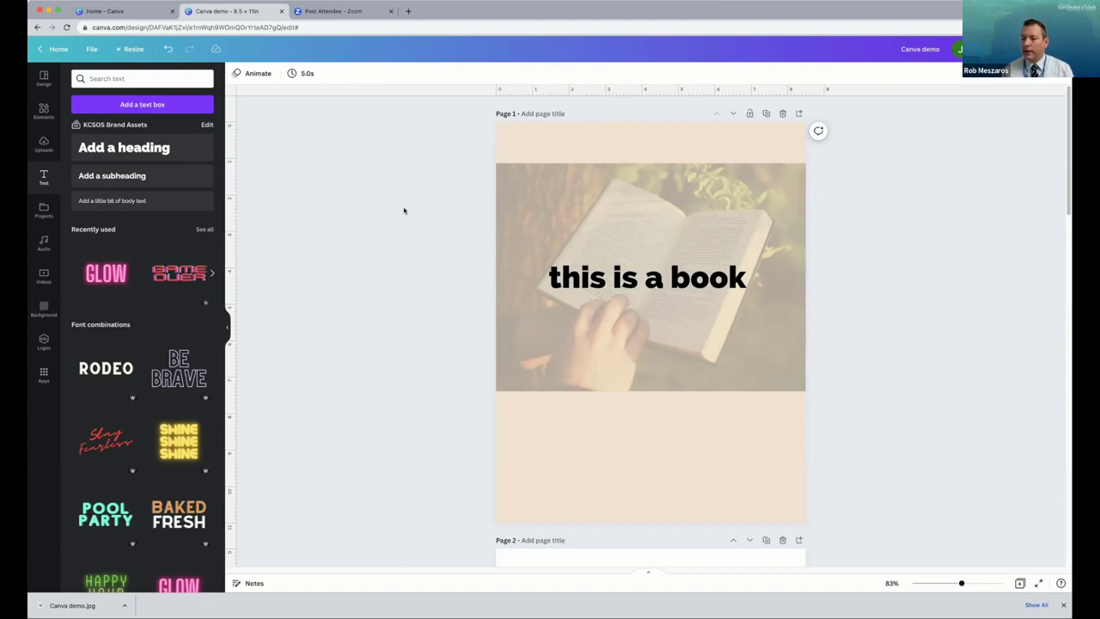
{"action": "left_click_drag", "start_coordinate": [423, 131], "coordinate": [893, 436]}
{"action": "key", "text": "Delete"}
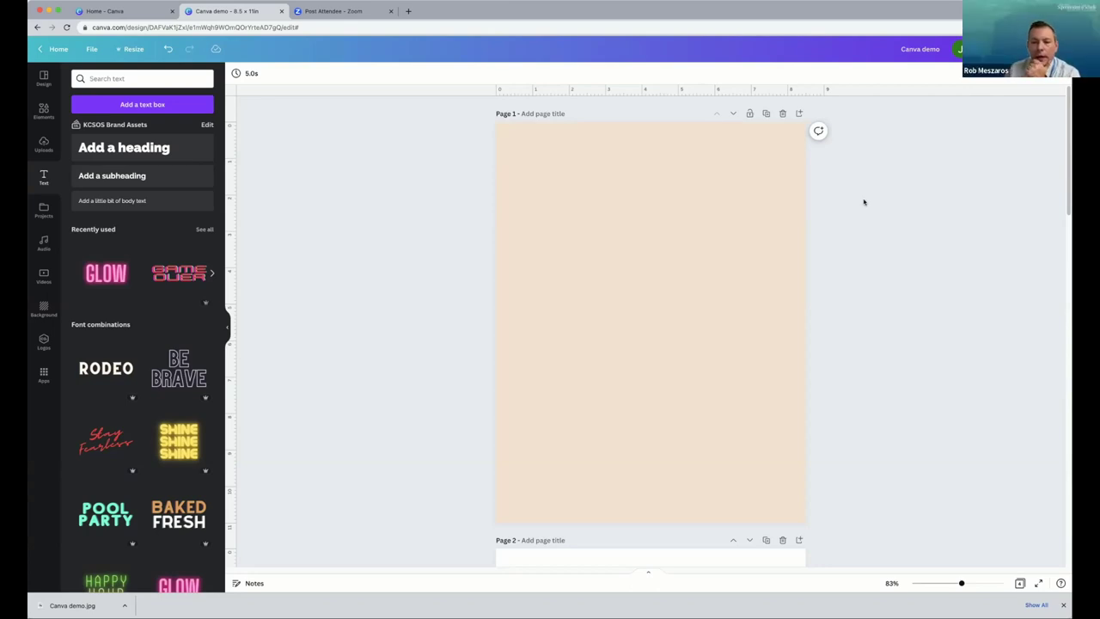
Recolor the whole "Volunteers Needed" title on the page 1 flyer to white.
{"action": "scroll", "coordinate": [417, 228], "scroll_direction": "down", "scroll_amount": 1}
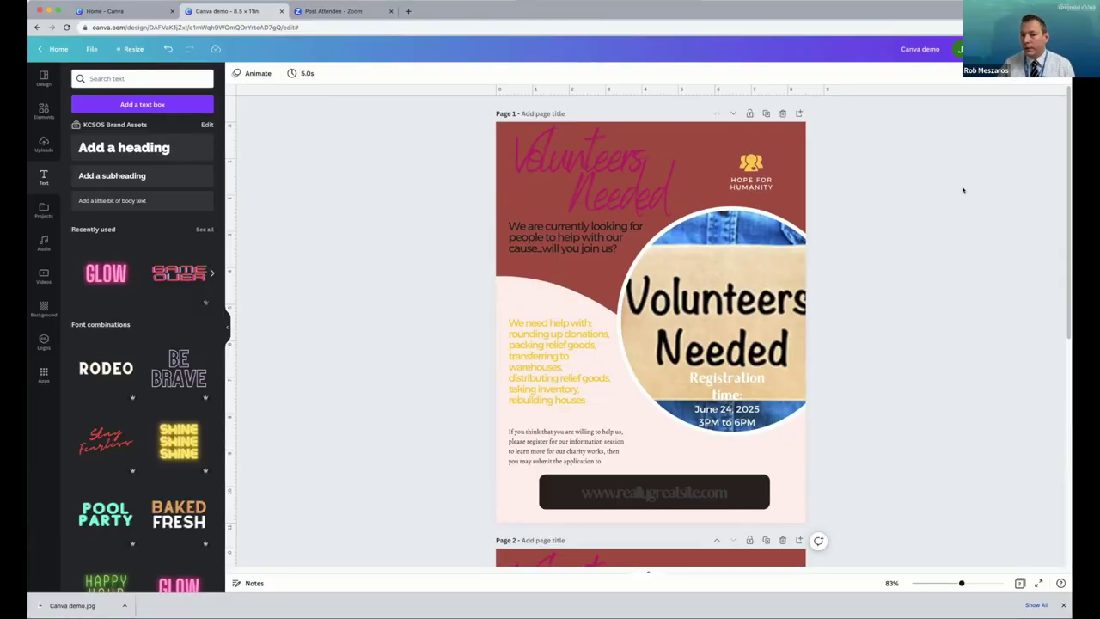
{"action": "double_click", "coordinate": [594, 169]}
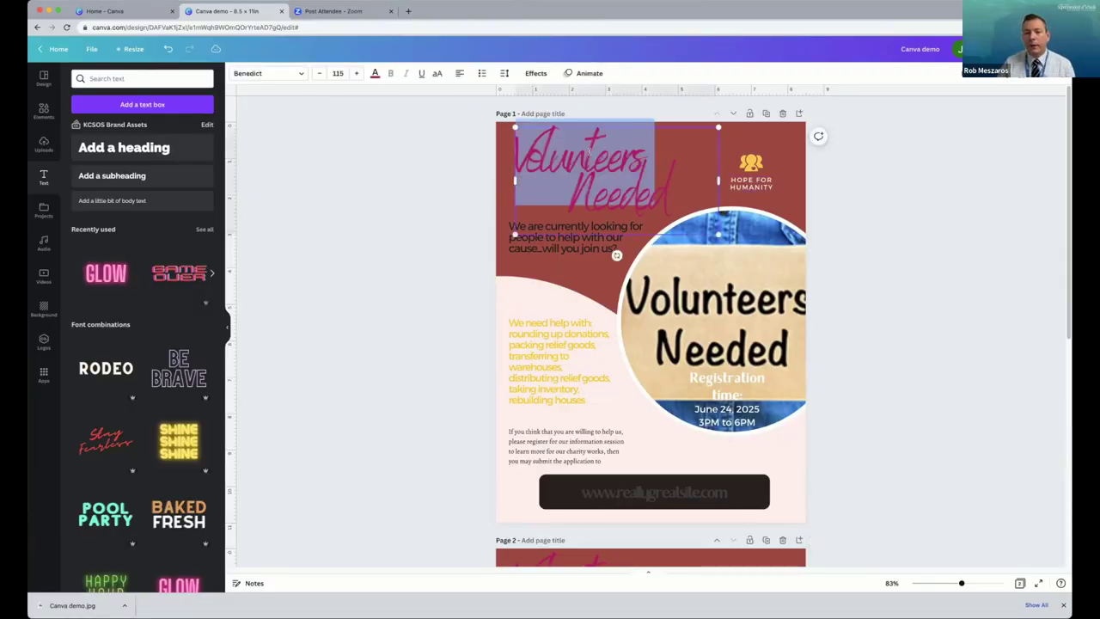
{"action": "triple_click", "coordinate": [586, 172]}
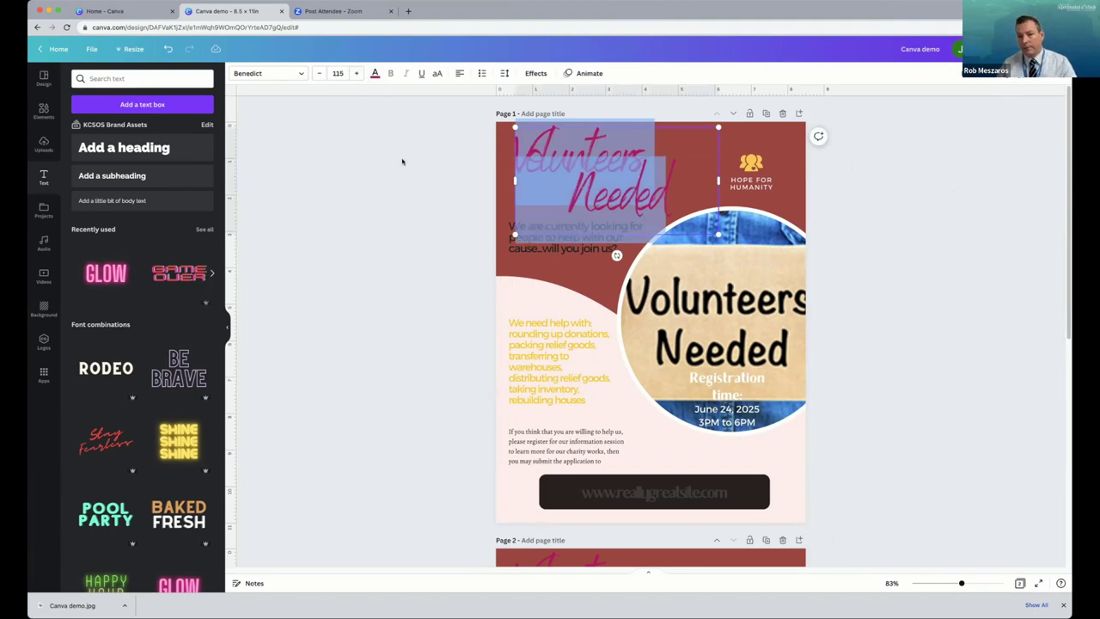
{"action": "left_click", "coordinate": [375, 75]}
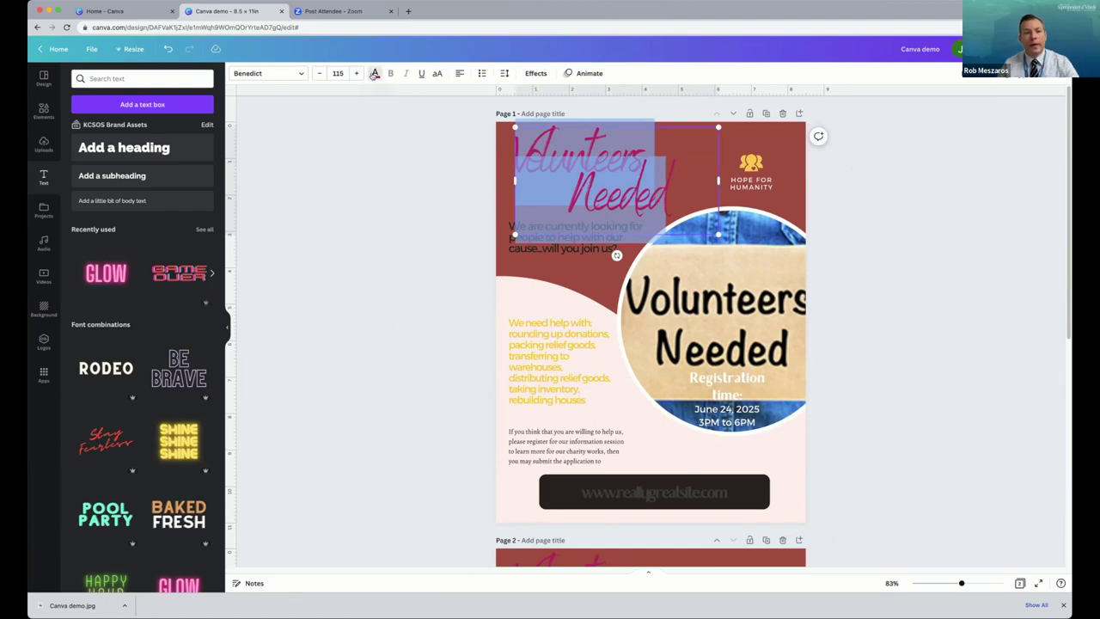
{"action": "left_click", "coordinate": [154, 145]}
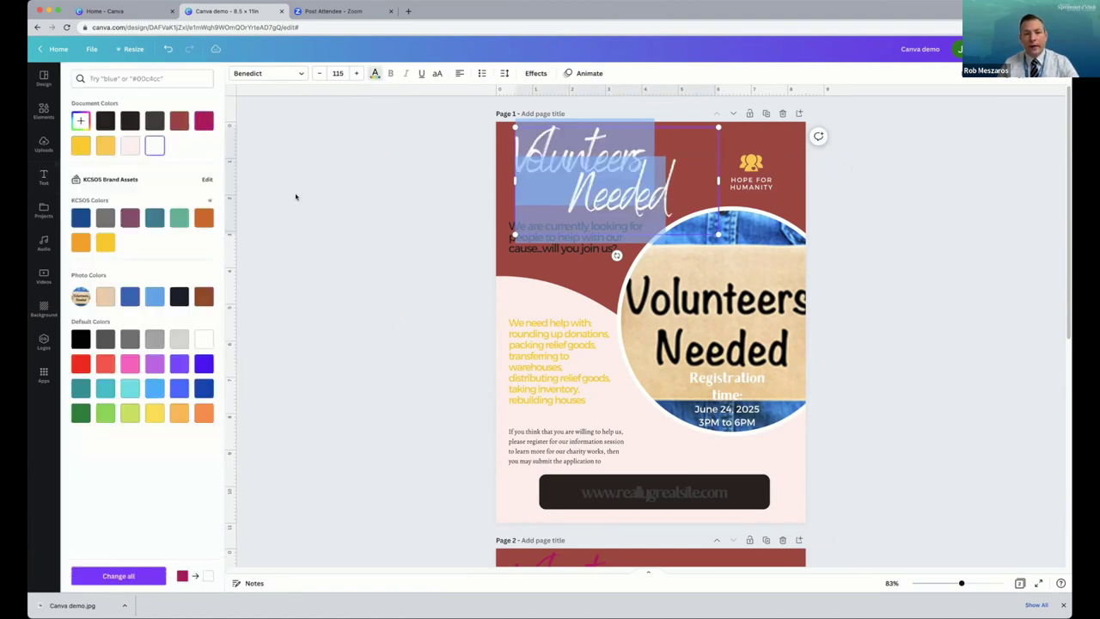
{"action": "left_click", "coordinate": [296, 197]}
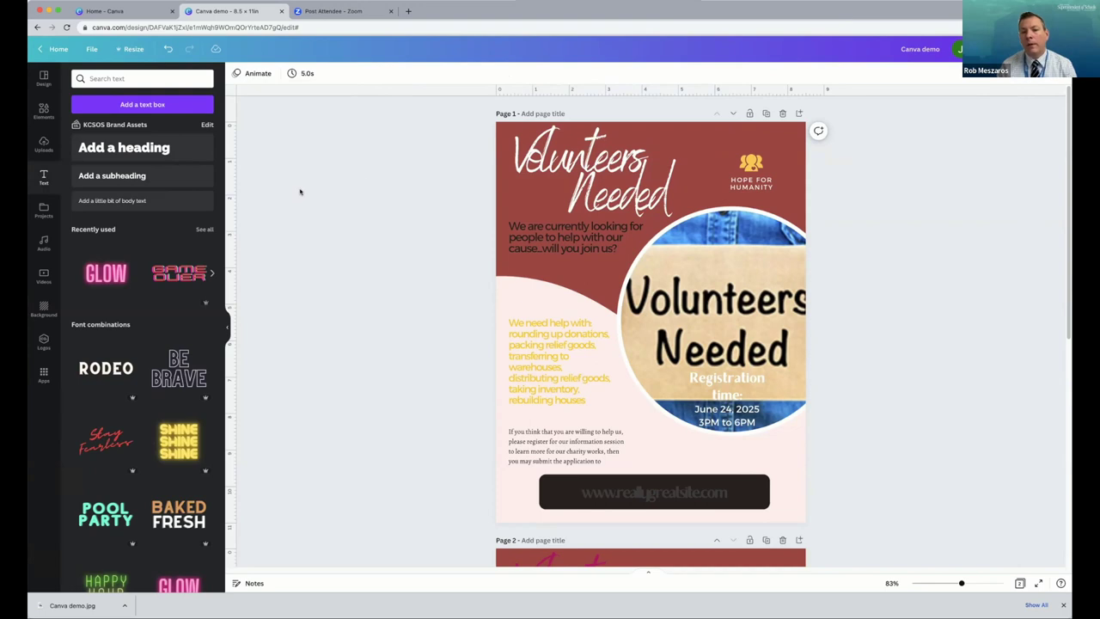
Change the "Volunteers Needed" title's font to Gagalin and reduce its size to 80.5.
{"action": "left_click", "coordinate": [528, 168]}
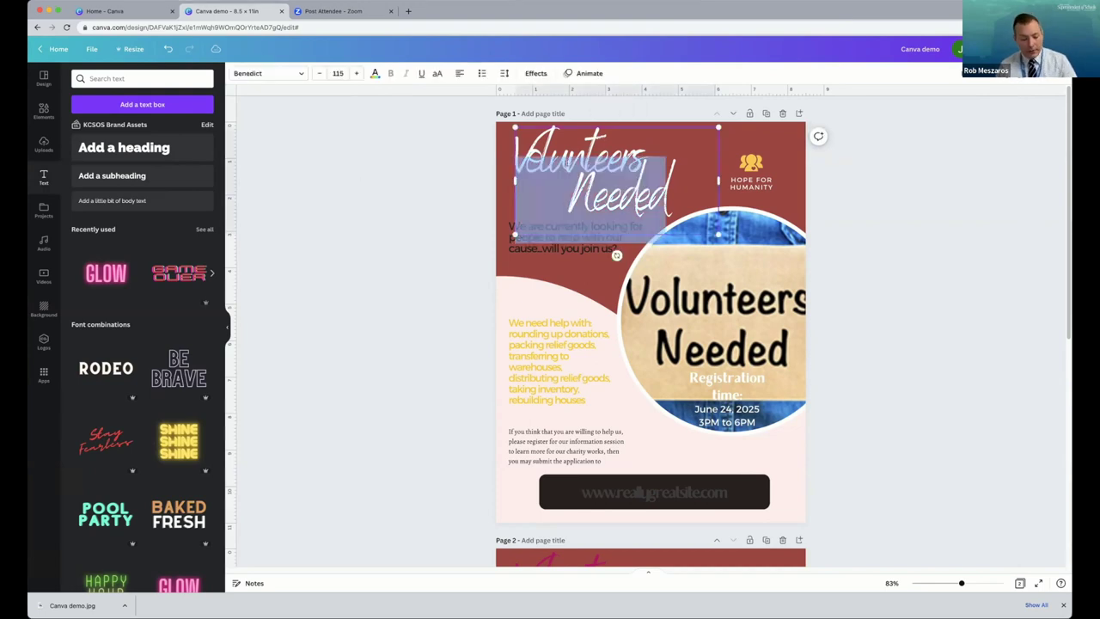
{"action": "left_click_drag", "start_coordinate": [641, 215], "coordinate": [516, 129]}
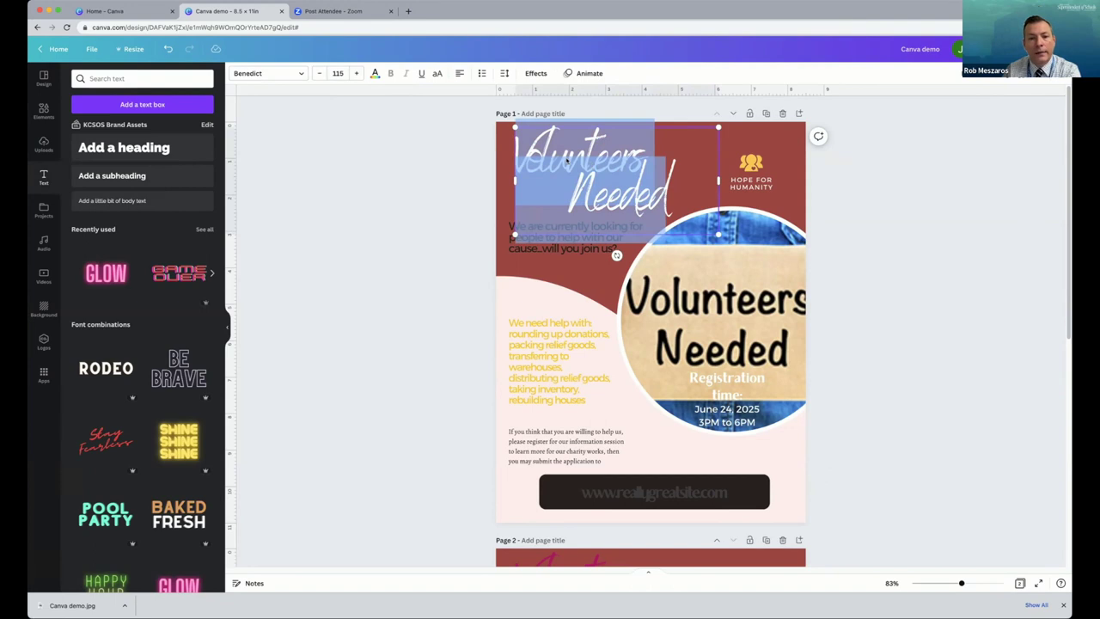
{"action": "left_click", "coordinate": [285, 76]}
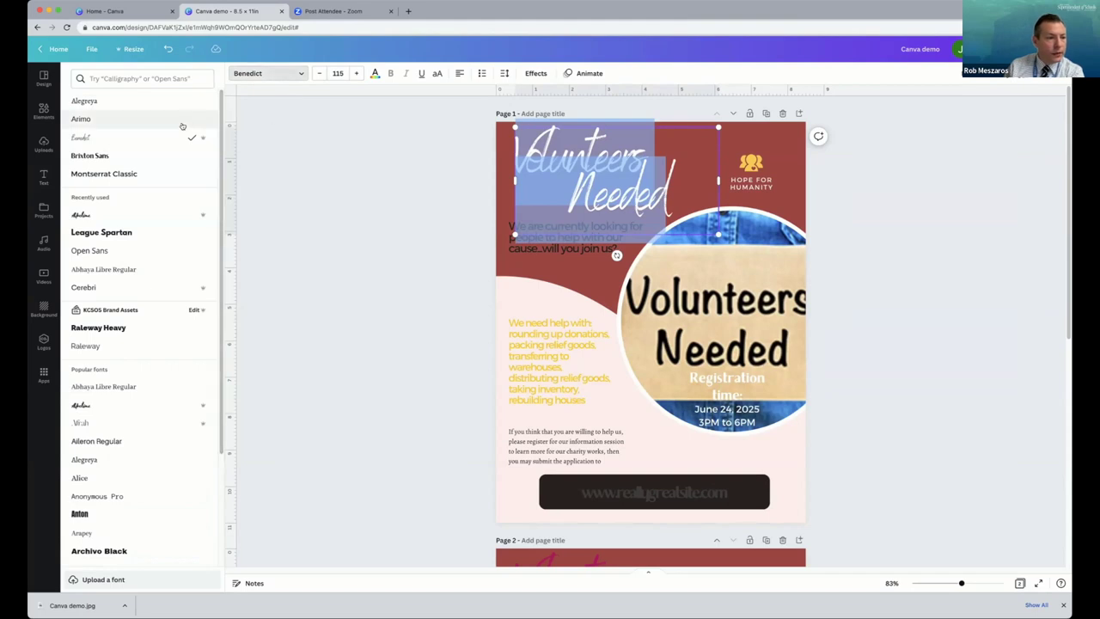
{"action": "scroll", "coordinate": [138, 343], "scroll_direction": "down", "scroll_amount": 15}
{"action": "left_click", "coordinate": [83, 476]}
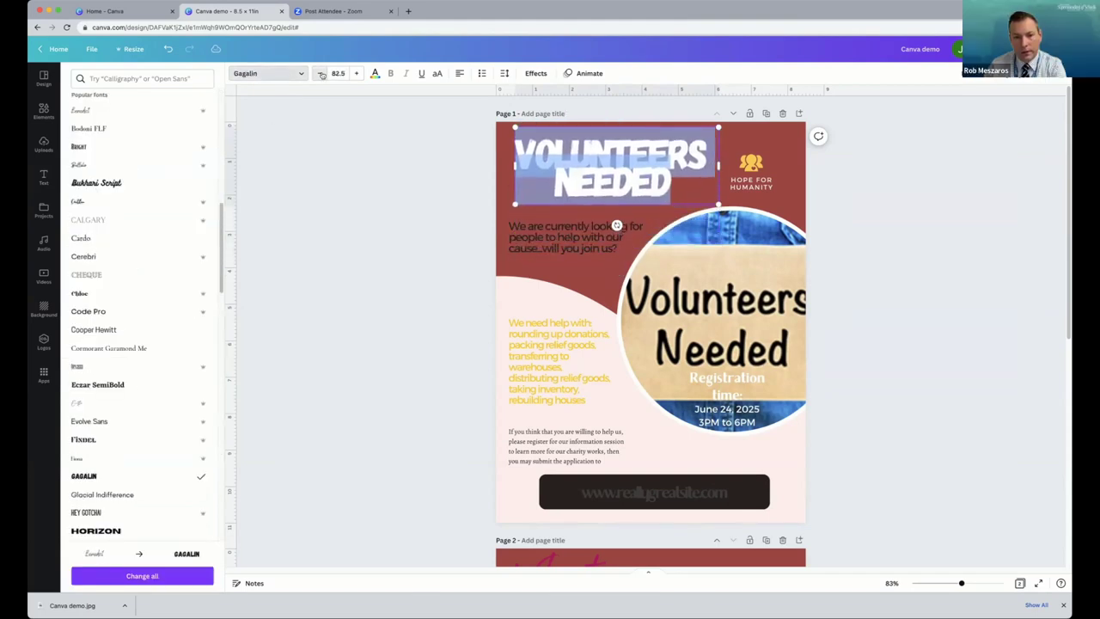
{"action": "left_click", "coordinate": [361, 248]}
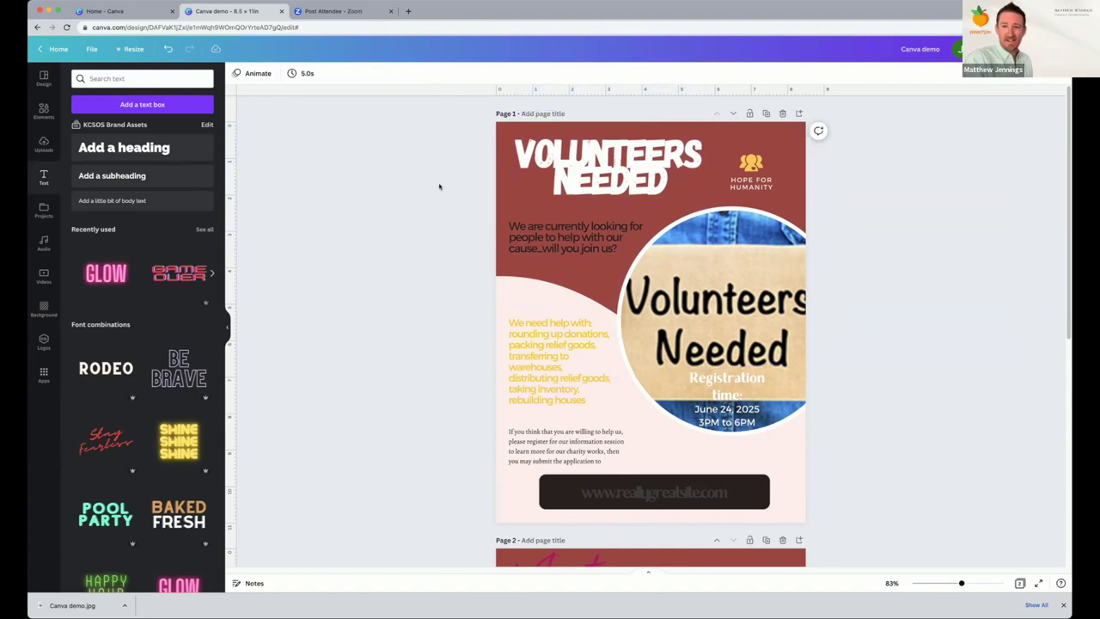
Set the title's letter spacing to 0 and its line spacing to 0.98 so the letters and lines stop overlapping.
{"action": "left_click", "coordinate": [583, 163]}
{"action": "left_click", "coordinate": [584, 163]}
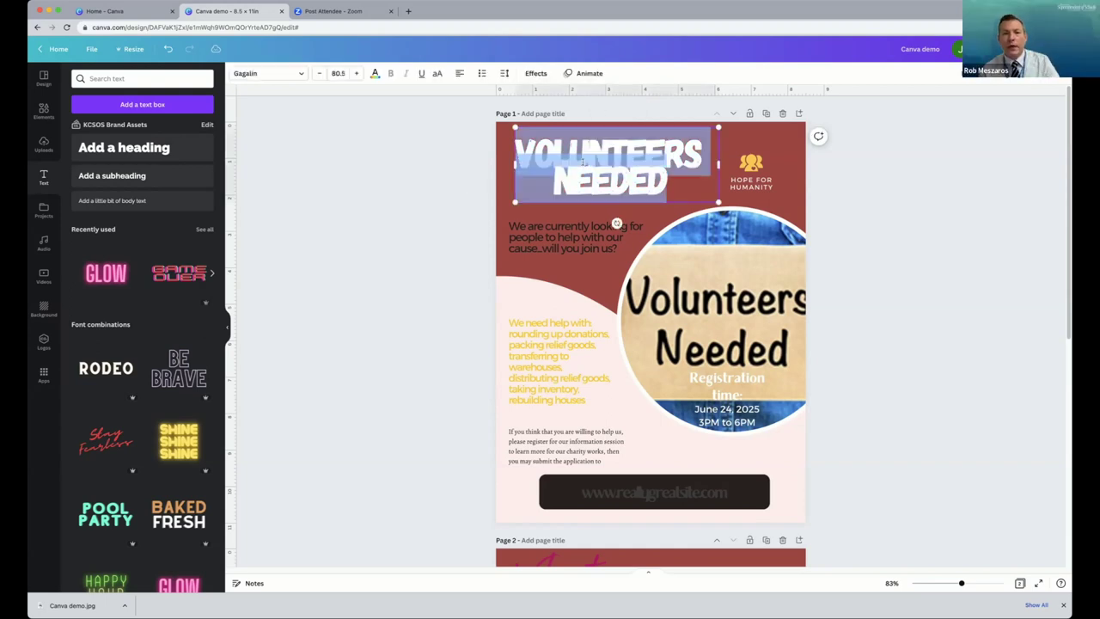
{"action": "left_click", "coordinate": [503, 74]}
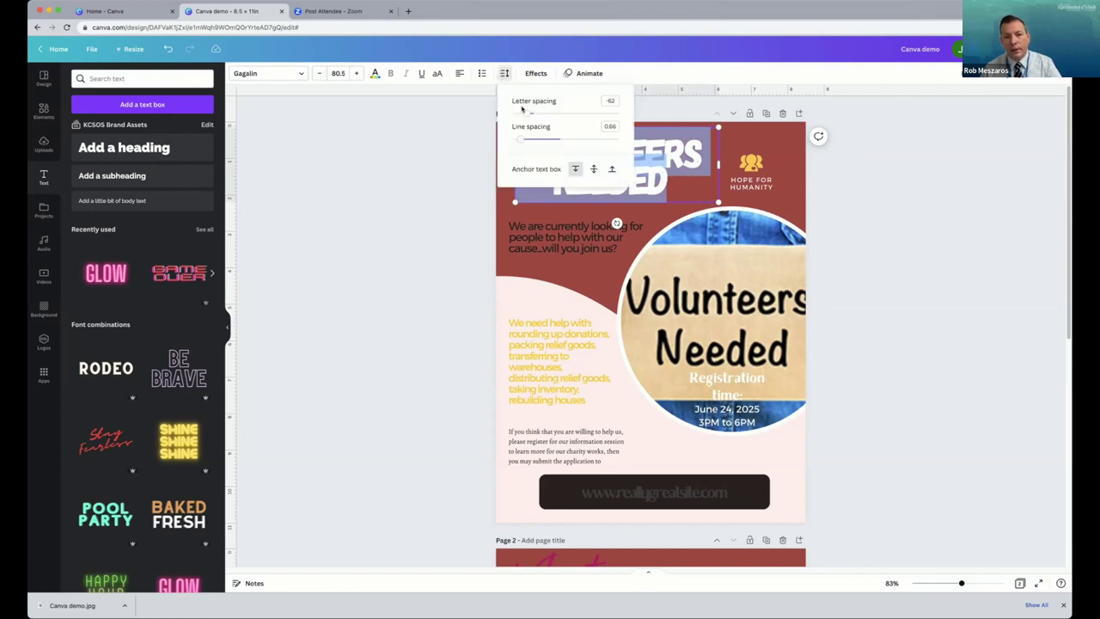
{"action": "left_click_drag", "start_coordinate": [526, 113], "coordinate": [535, 141]}
{"action": "left_click", "coordinate": [432, 177]}
Reduce the title's font size to 68.5 so that "VOLUNTEERS" fits on one line.
{"action": "key", "text": "super+a"}
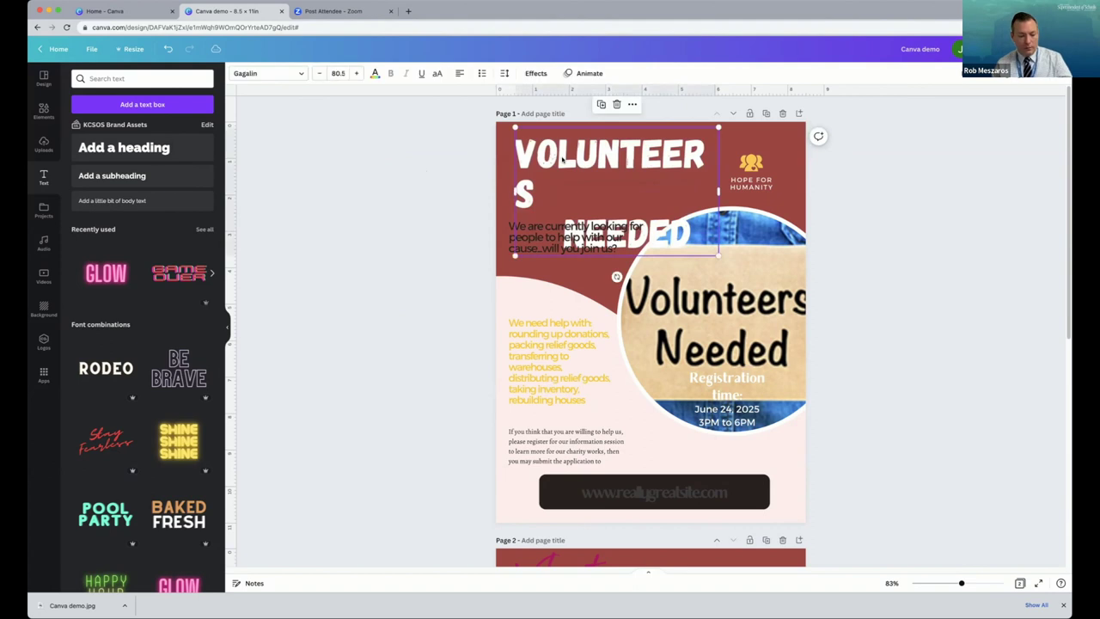
{"action": "double_click", "coordinate": [541, 147]}
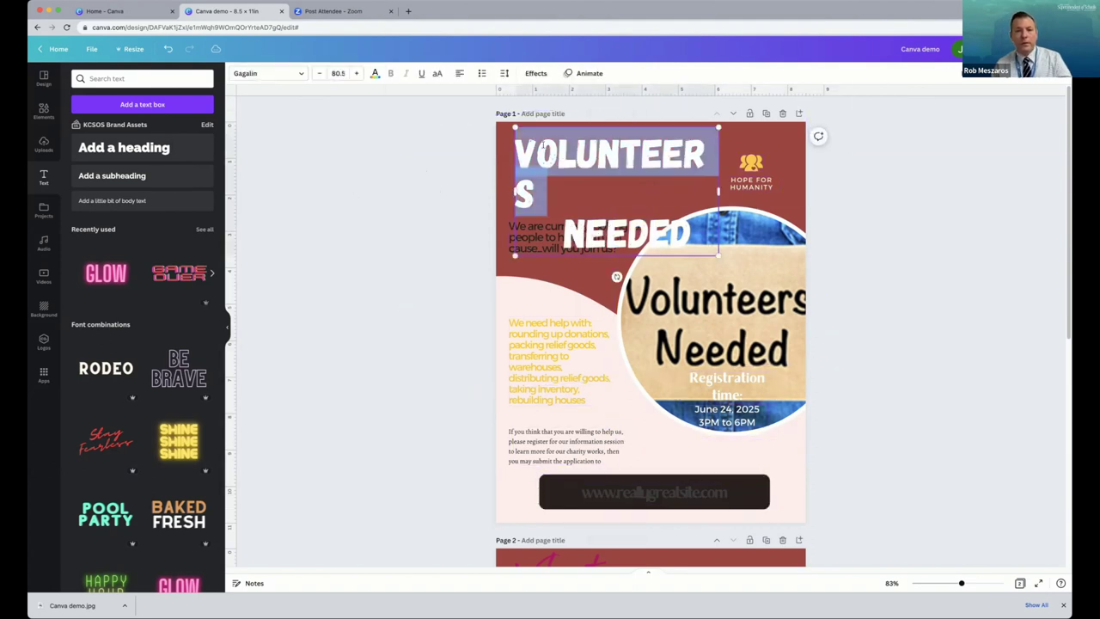
{"action": "left_click", "coordinate": [319, 73]}
{"action": "left_click", "coordinate": [319, 73]}
{"action": "left_click", "coordinate": [319, 73]}
{"action": "key", "text": "Escape"}
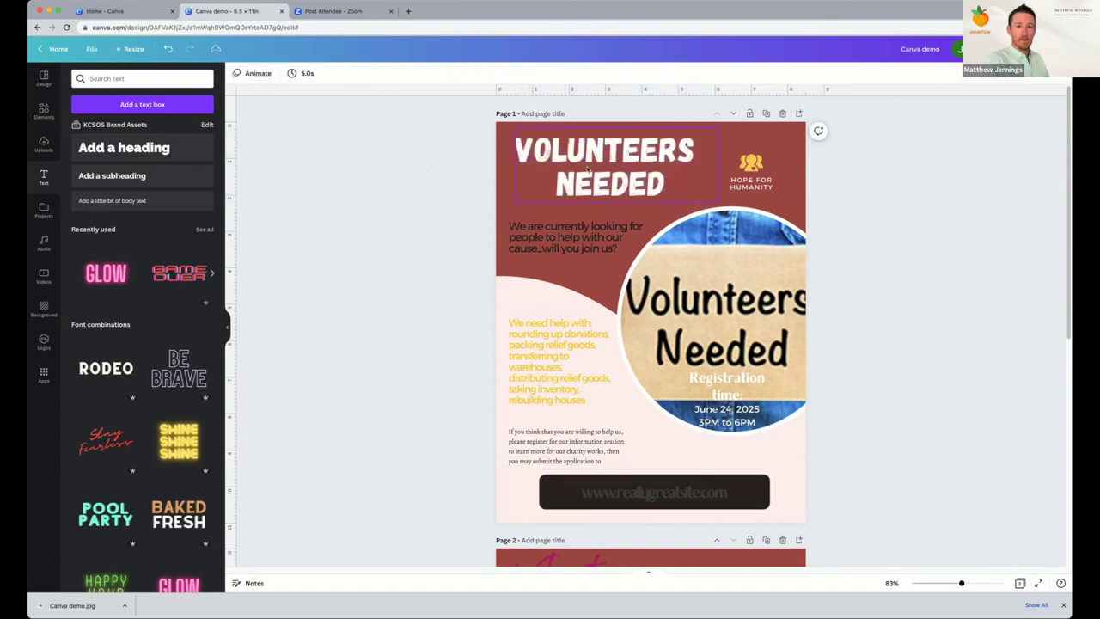
Slightly increase the title's line and letter spacing and nudge the title into place above the intro text.
{"action": "left_click", "coordinate": [505, 73]}
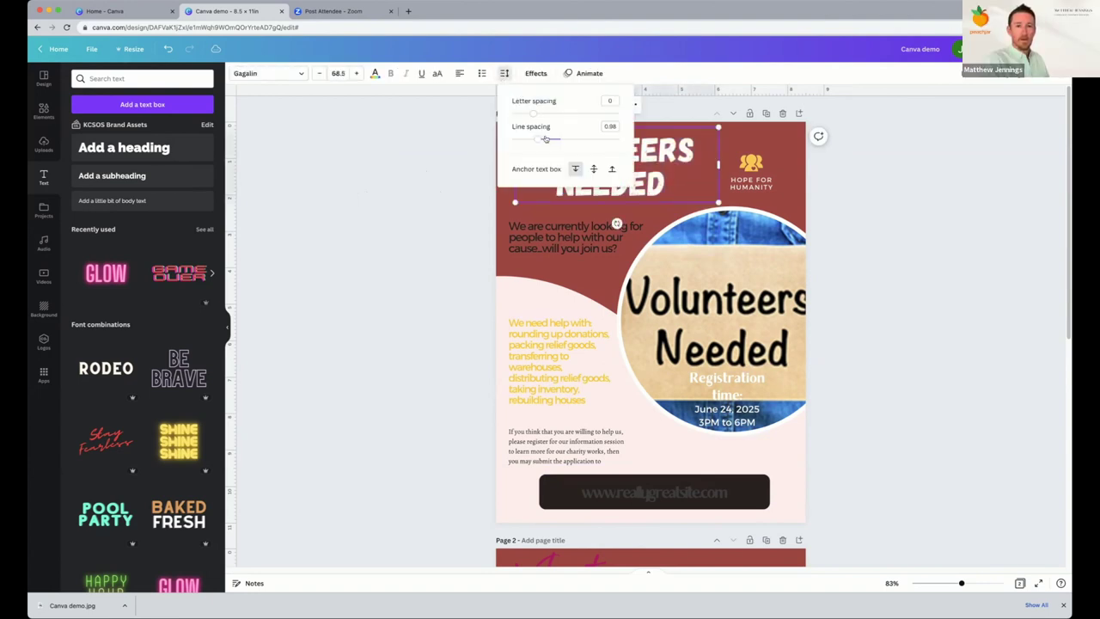
{"action": "left_click_drag", "start_coordinate": [545, 139], "coordinate": [536, 113]}
{"action": "left_click", "coordinate": [460, 200]}
{"action": "left_click_drag", "start_coordinate": [608, 184], "coordinate": [605, 187]}
{"action": "left_click", "coordinate": [462, 215]}
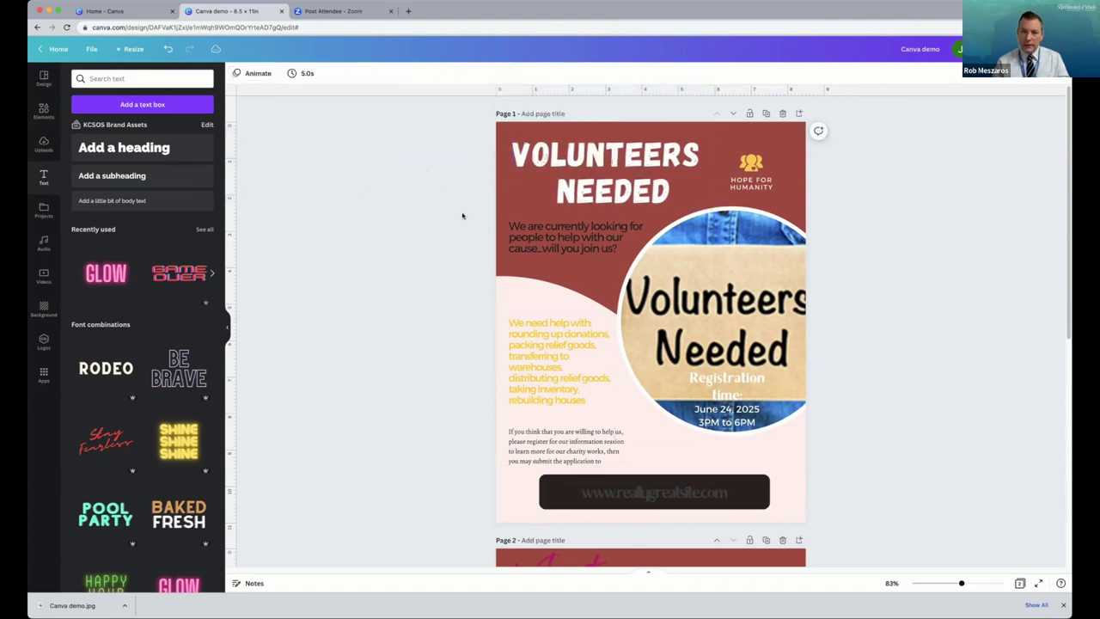
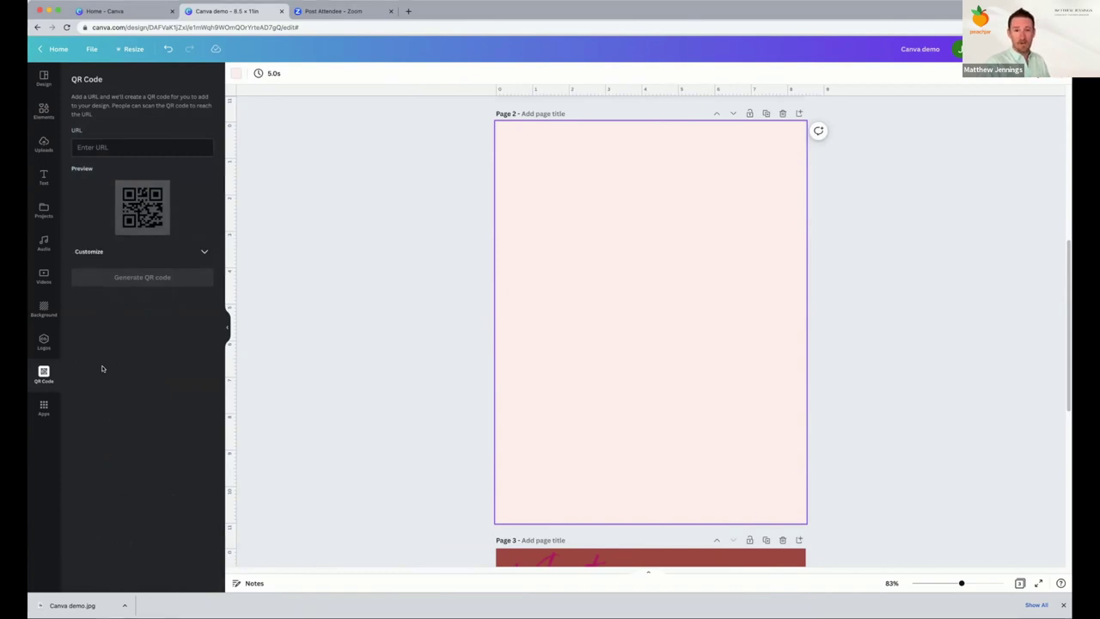
{"action": "left_click", "coordinate": [132, 147]}
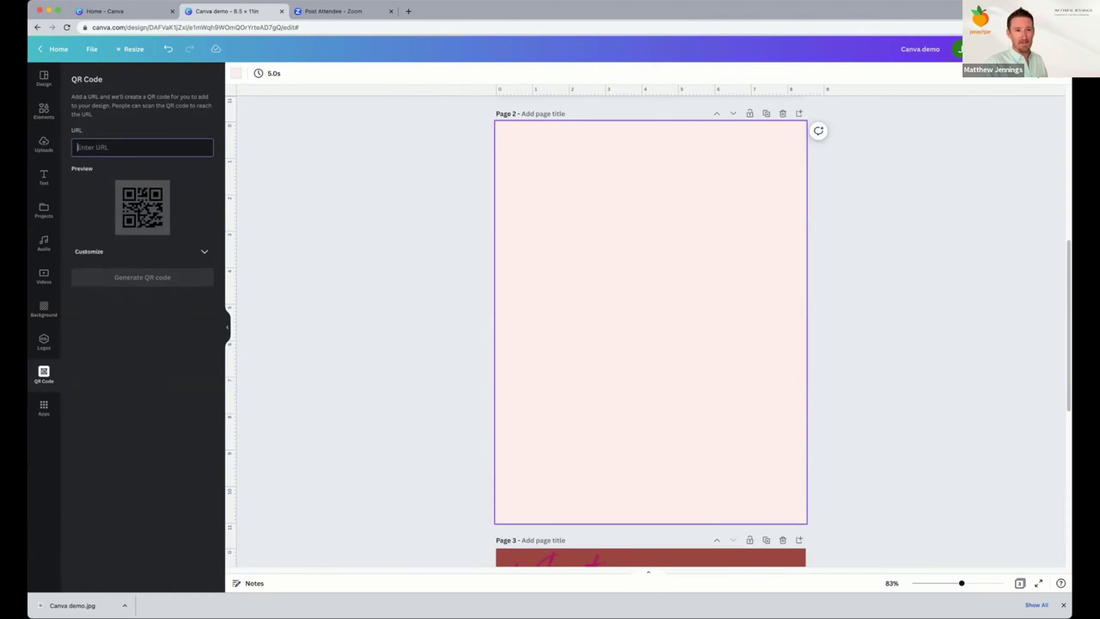
{"action": "type", "text": "www.w"}
{"action": "key", "text": "BackSpace"}
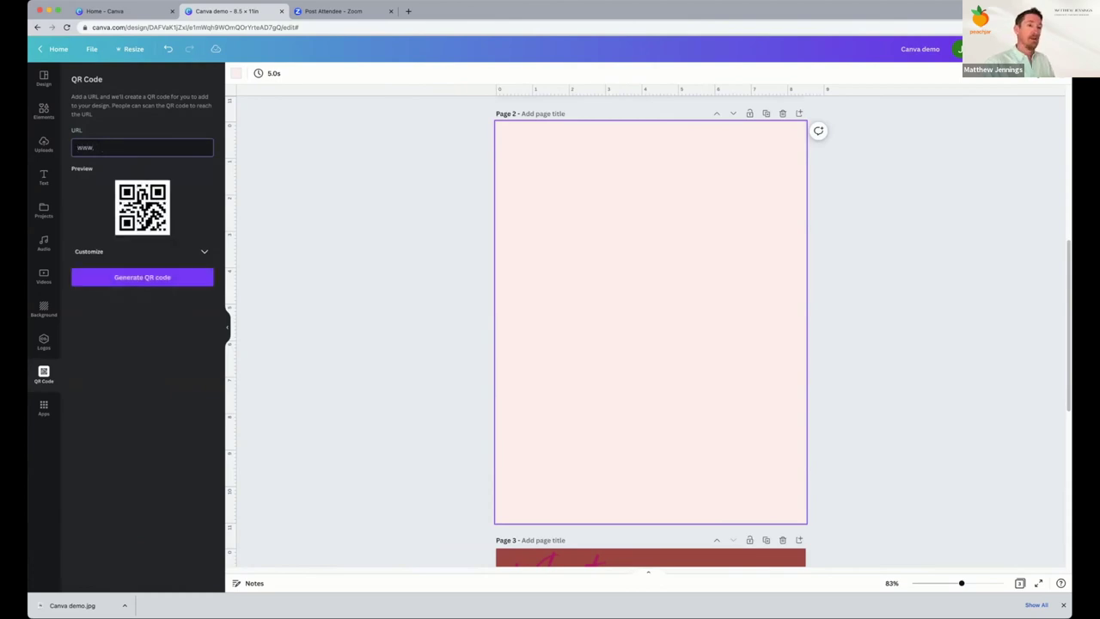
{"action": "type", "text": "RE"}
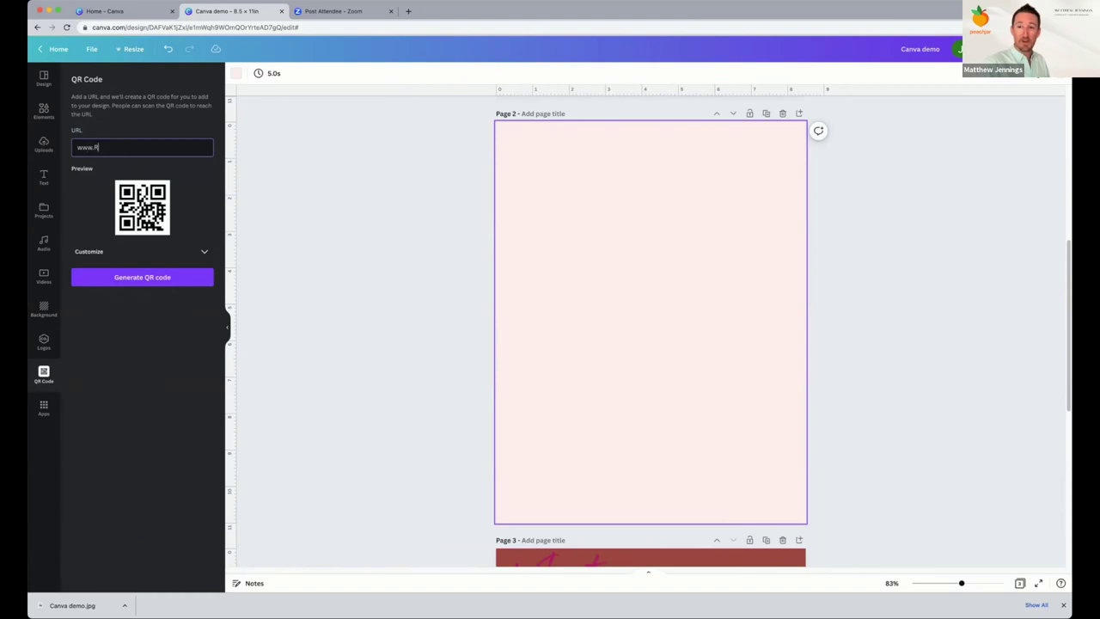
{"action": "key", "text": "BackSpace"}
{"action": "key", "text": "BackSpace"}
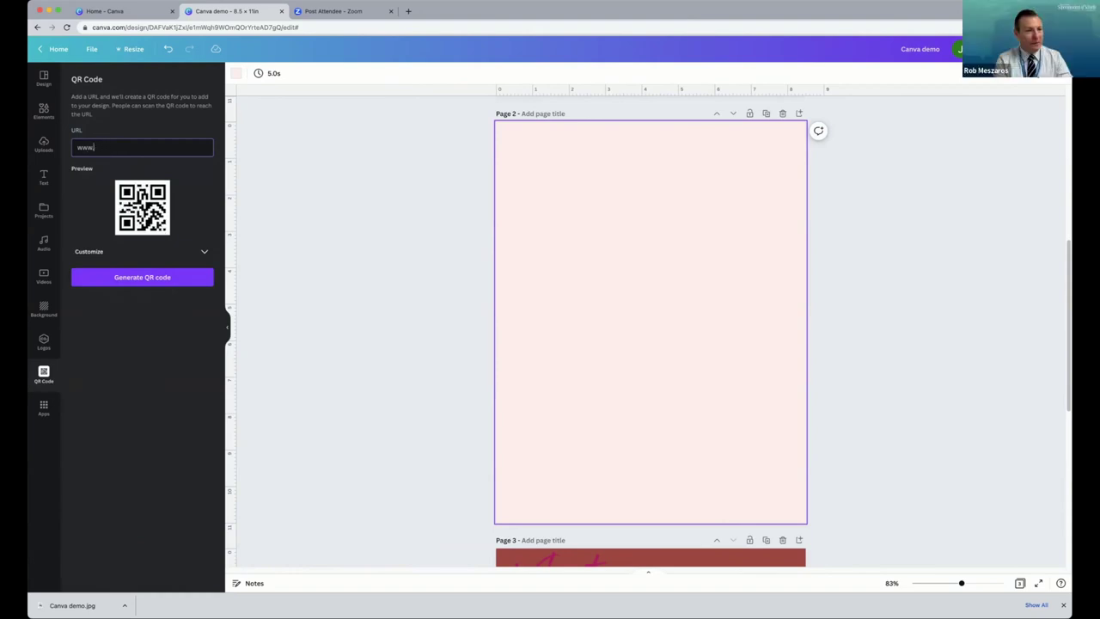
{"action": "type", "text": "kern"}
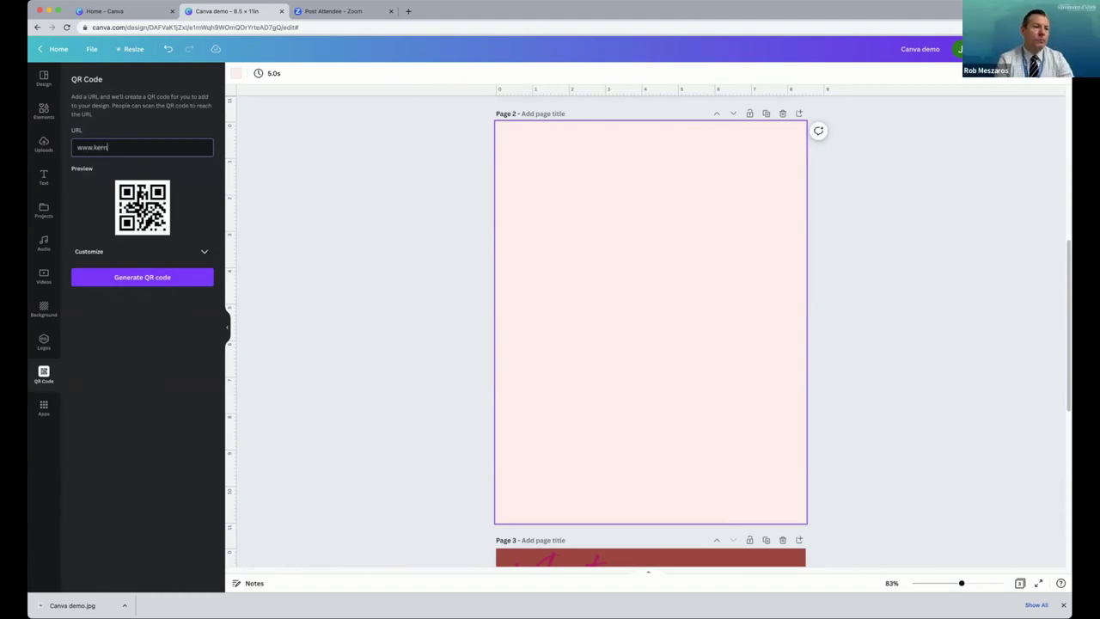
{"action": "type", "text": ".org"}
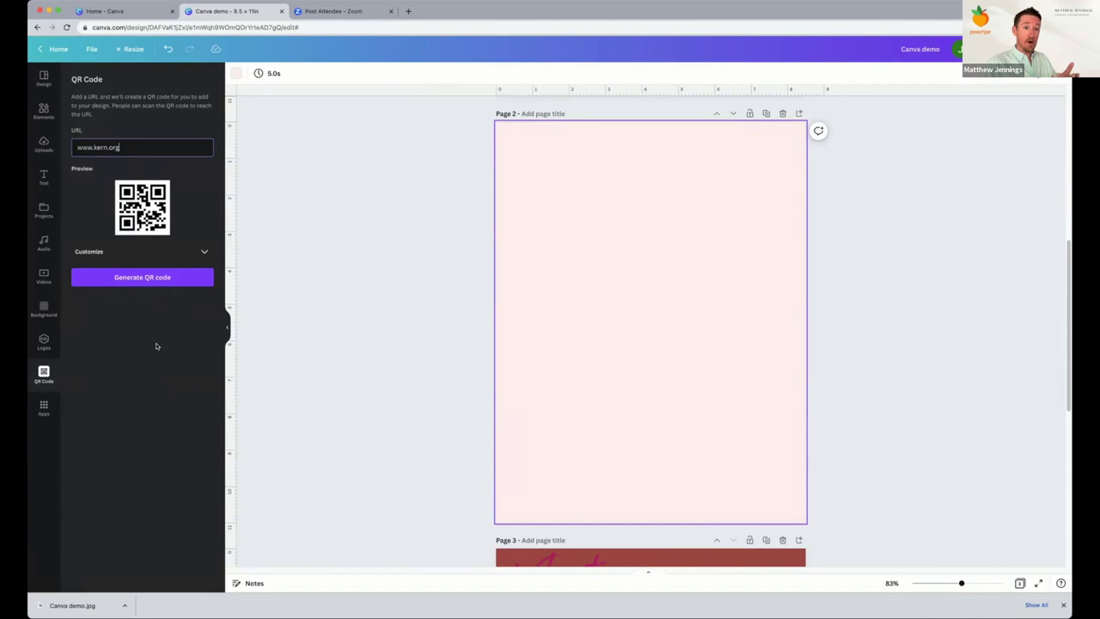
{"action": "left_click", "coordinate": [147, 283]}
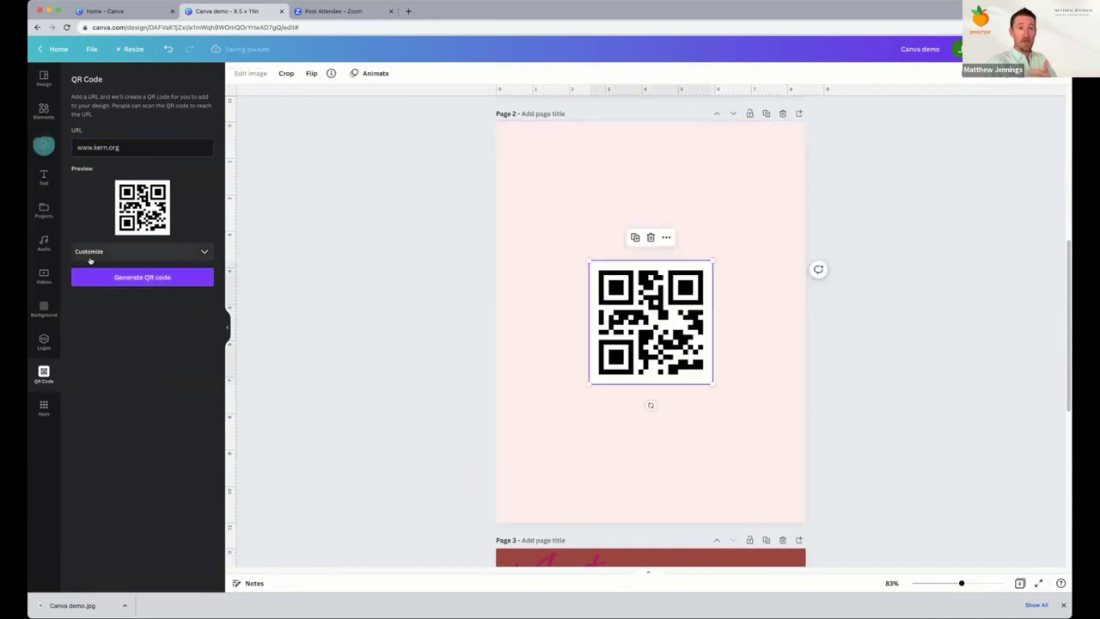
Customize the QR code with the red background color #D82D2D.
{"action": "left_click", "coordinate": [193, 252]}
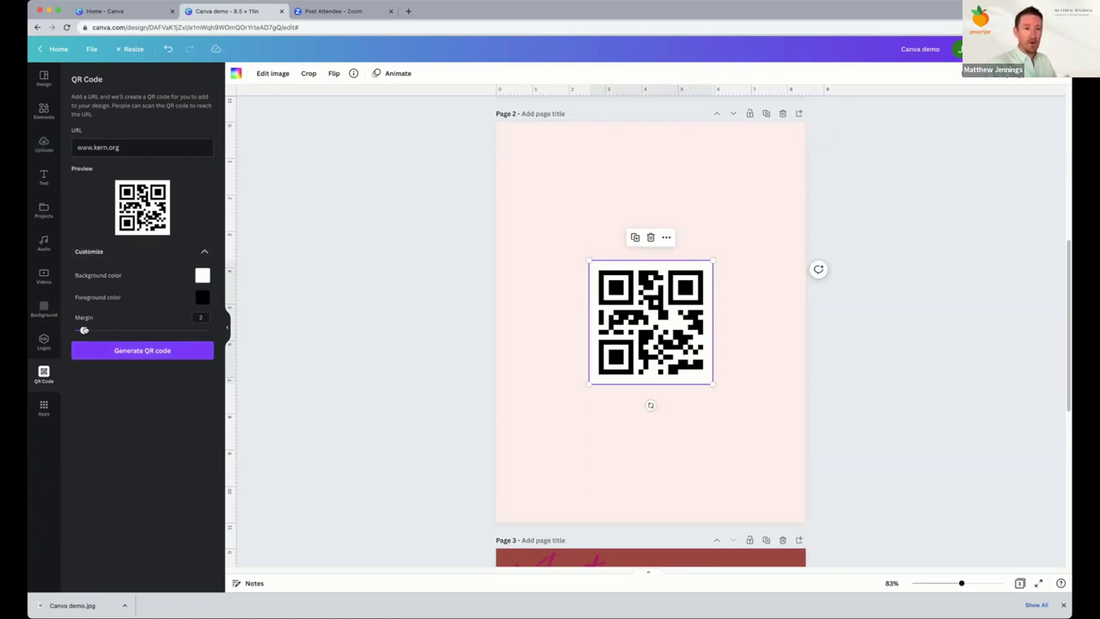
{"action": "left_click", "coordinate": [201, 276]}
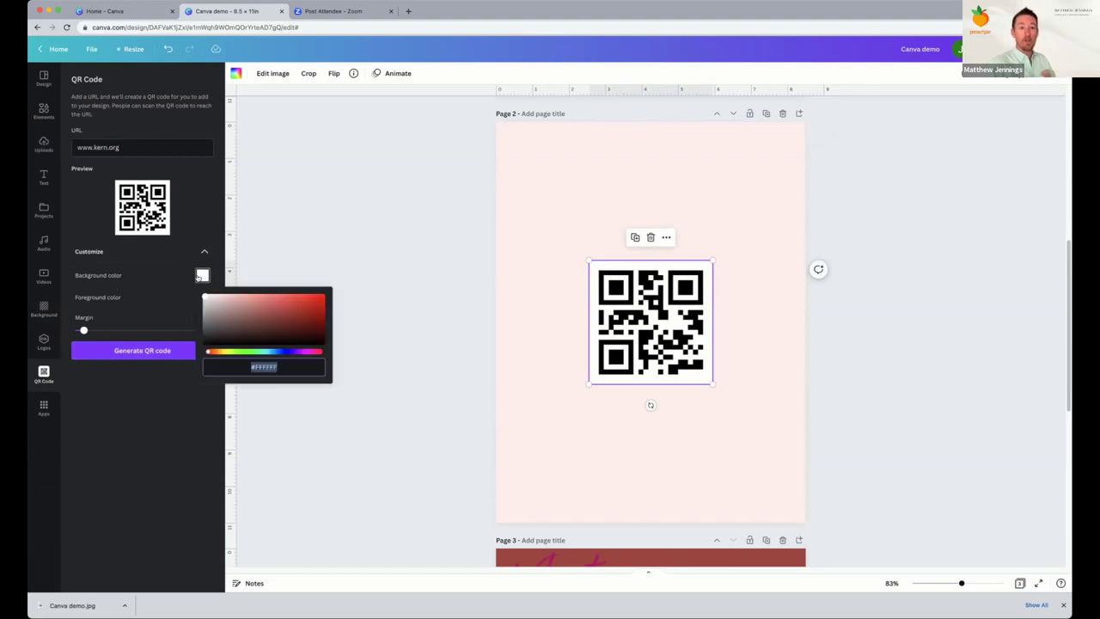
{"action": "left_click", "coordinate": [299, 302]}
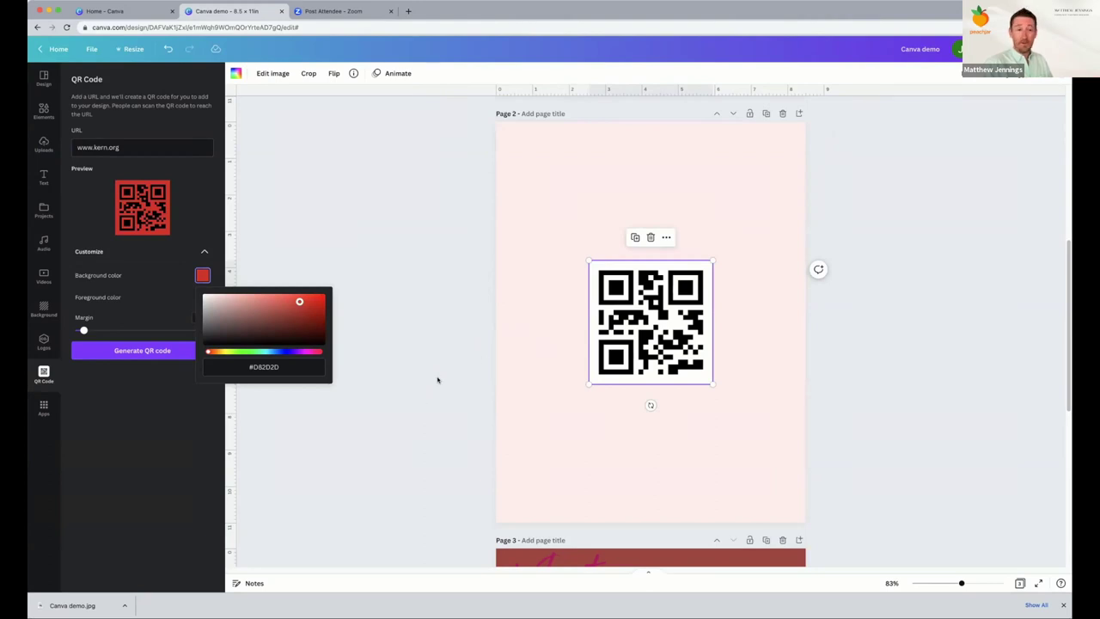
Delete the QR code from page 2 and reset the QR code background color to white.
{"action": "left_click", "coordinate": [652, 337]}
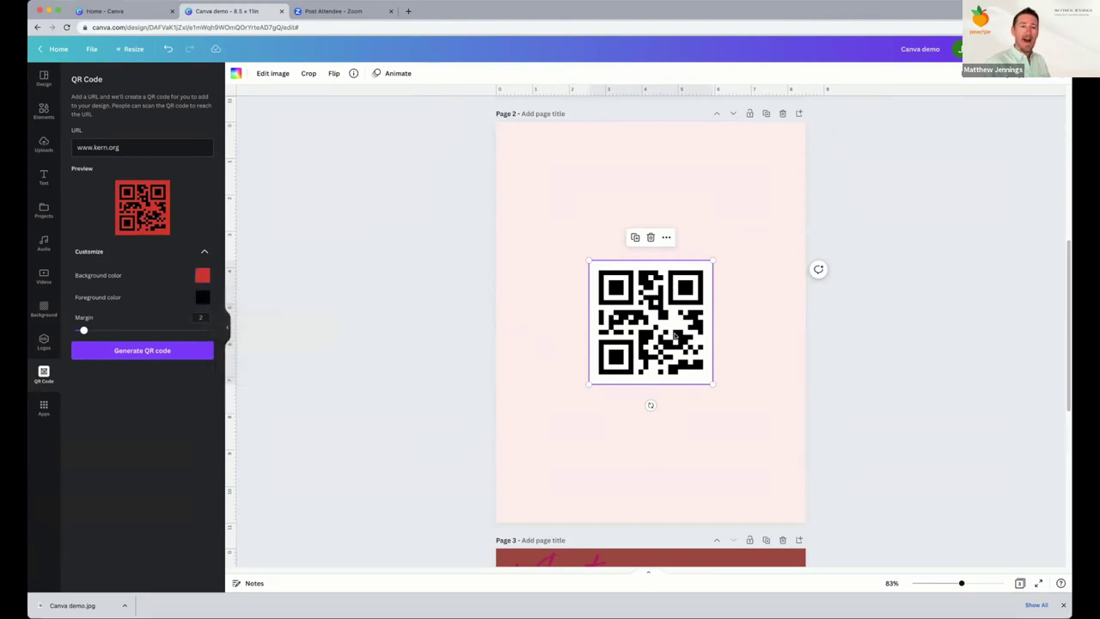
{"action": "key", "text": "Delete"}
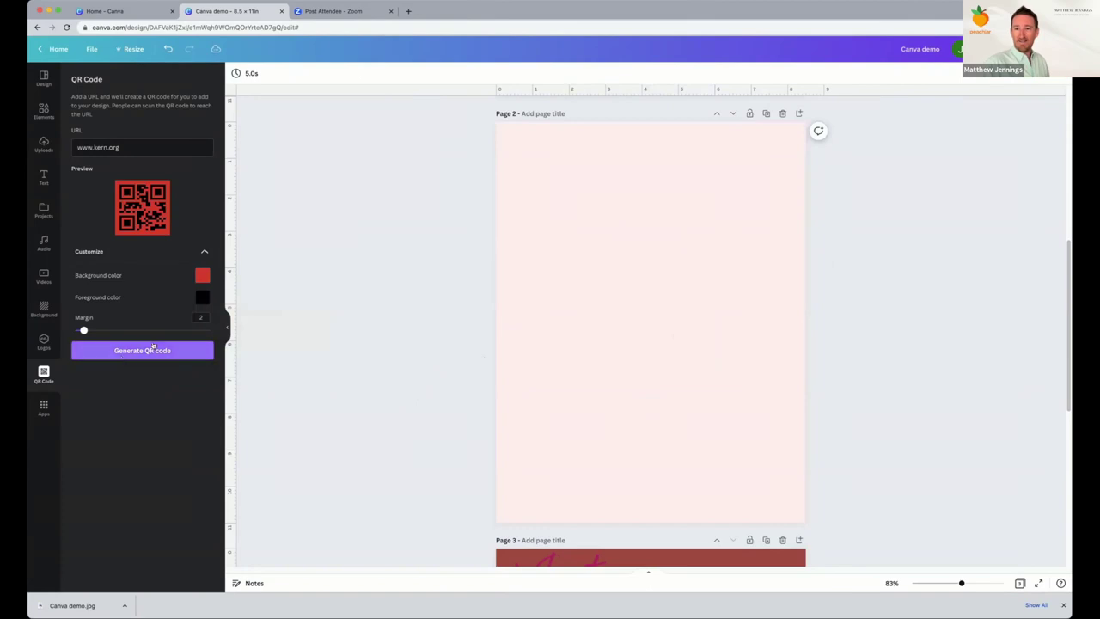
{"action": "left_click", "coordinate": [202, 275]}
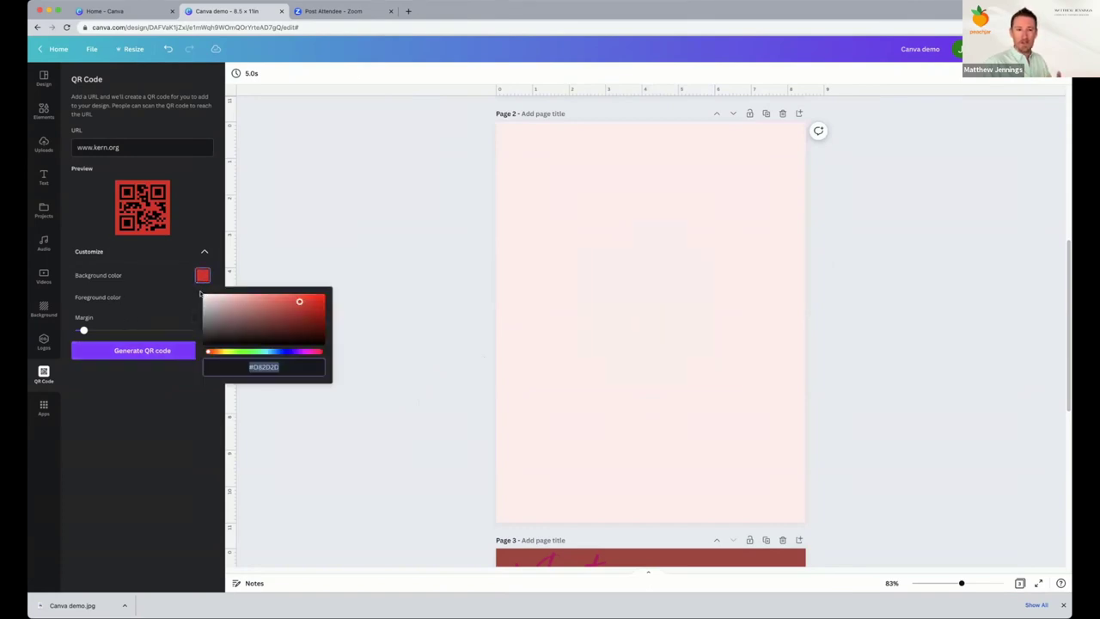
{"action": "left_click", "coordinate": [207, 298]}
{"action": "left_click", "coordinate": [155, 413]}
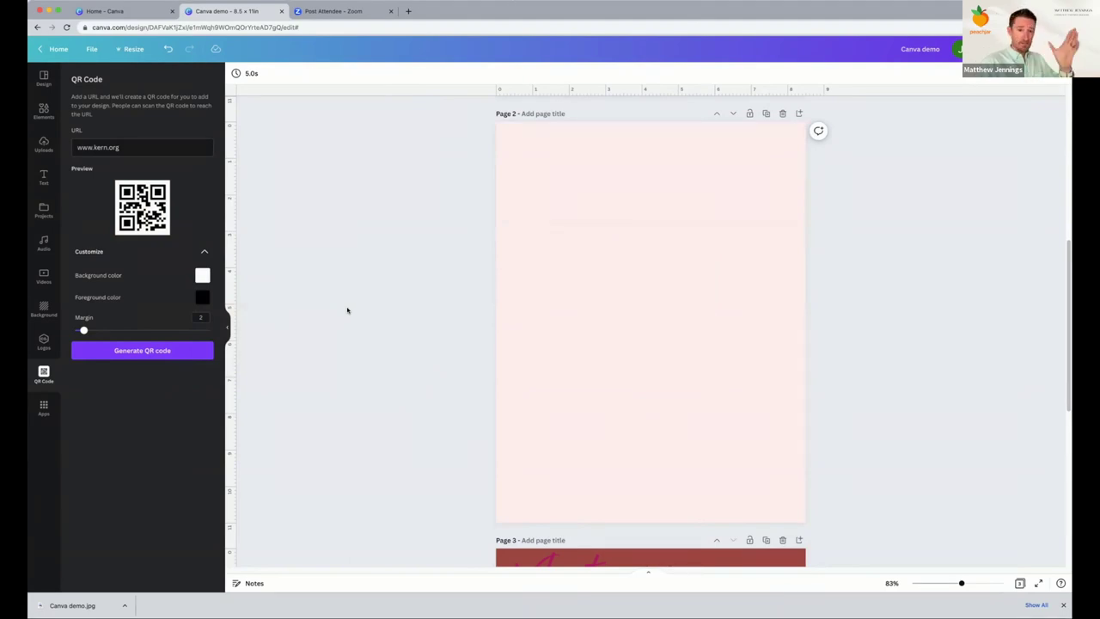
{"action": "left_click", "coordinate": [116, 353]}
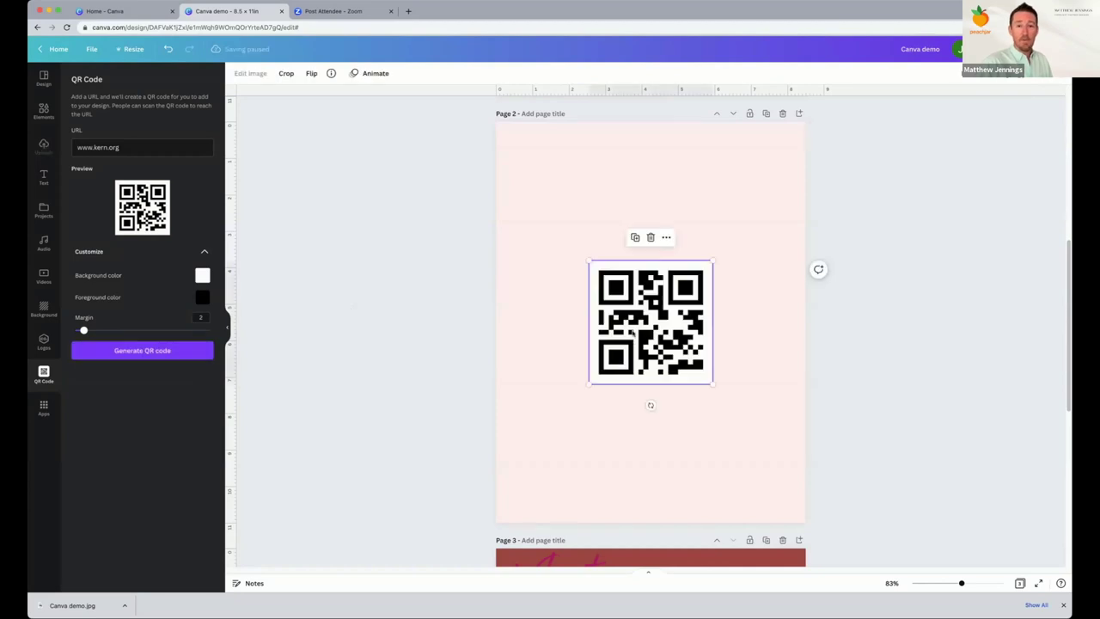
{"action": "left_click_drag", "start_coordinate": [712, 384], "coordinate": [744, 447]}
{"action": "left_click", "coordinate": [464, 414]}
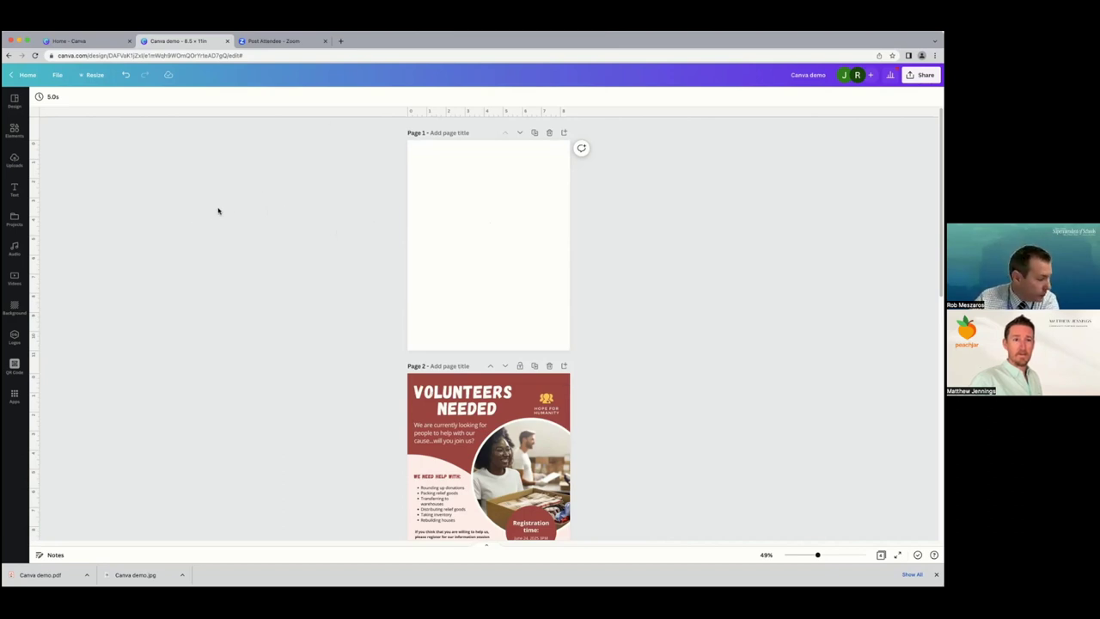
Add the recently used photo of the boy holding up a book to blank page 1 and enlarge it to nearly page width.
{"action": "left_click", "coordinate": [14, 129]}
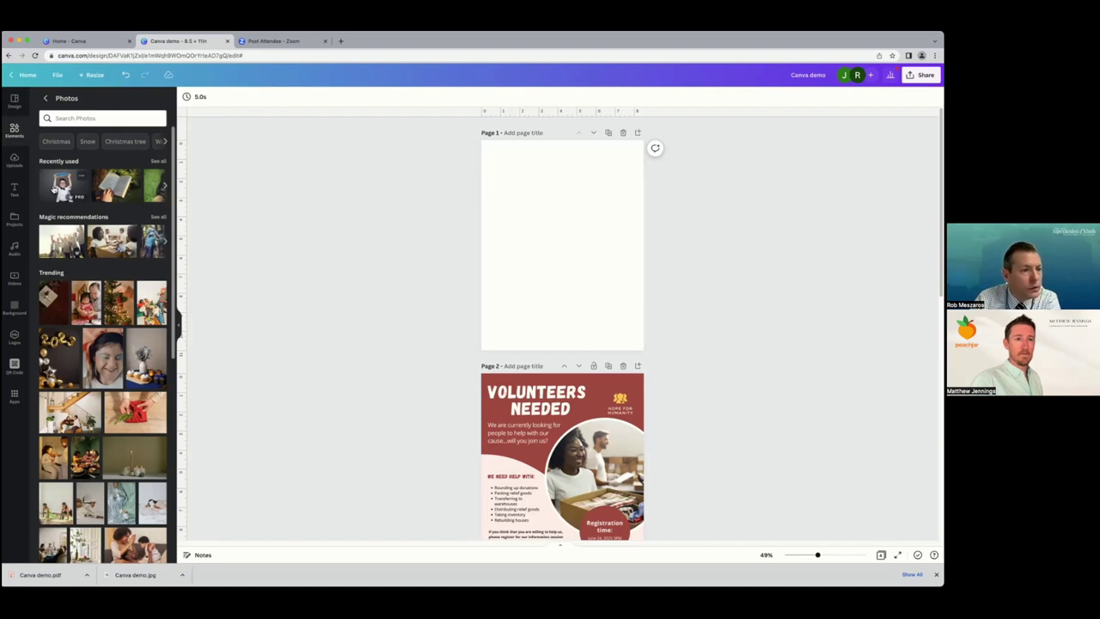
{"action": "left_click", "coordinate": [52, 196]}
{"action": "left_click_drag", "start_coordinate": [570, 285], "coordinate": [644, 301]}
{"action": "left_click", "coordinate": [450, 288]}
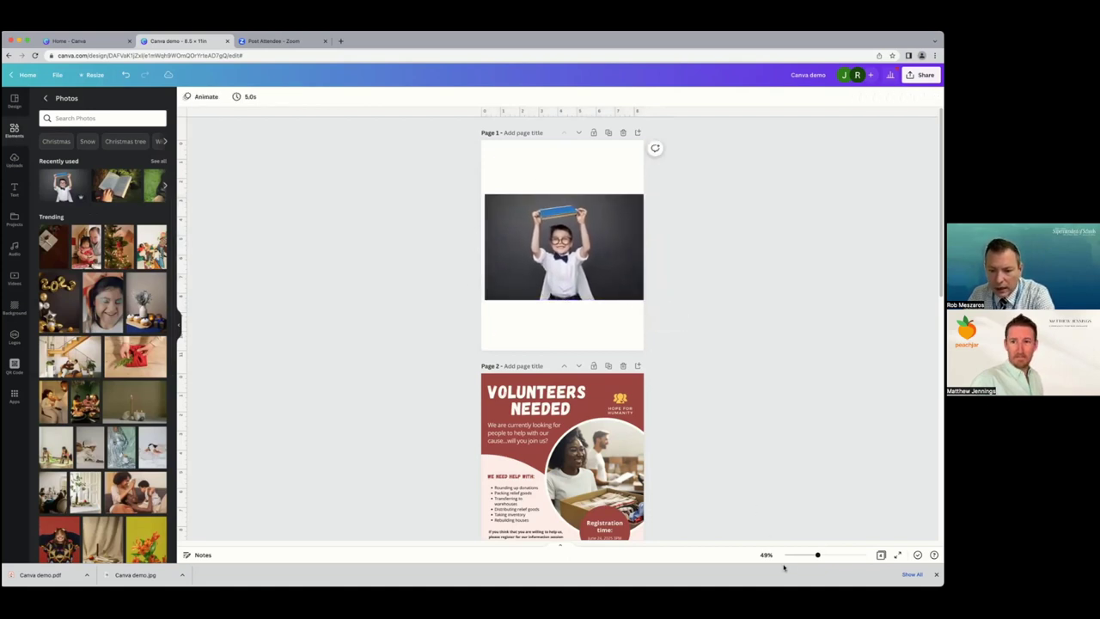
Reposition the boy photo on page 1 and shrink it slightly so it sits just inside the page edges.
{"action": "left_click", "coordinate": [817, 555]}
{"action": "left_click_drag", "start_coordinate": [818, 554], "coordinate": [825, 555]}
{"action": "scroll", "coordinate": [786, 442], "scroll_direction": "up", "scroll_amount": 2}
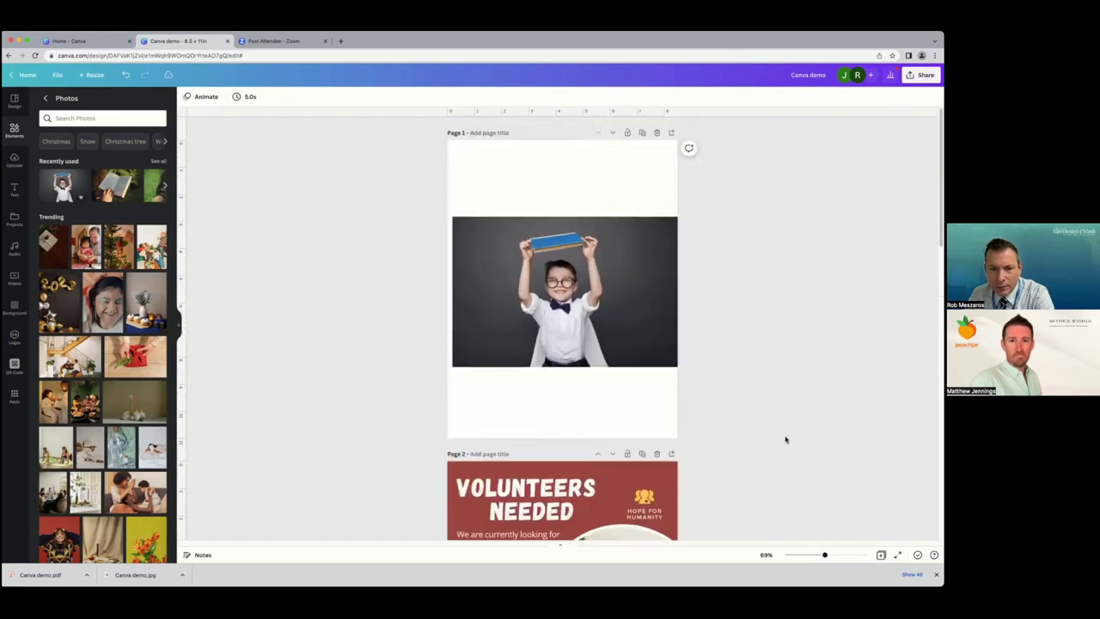
{"action": "left_click", "coordinate": [609, 347]}
{"action": "left_click", "coordinate": [383, 341]}
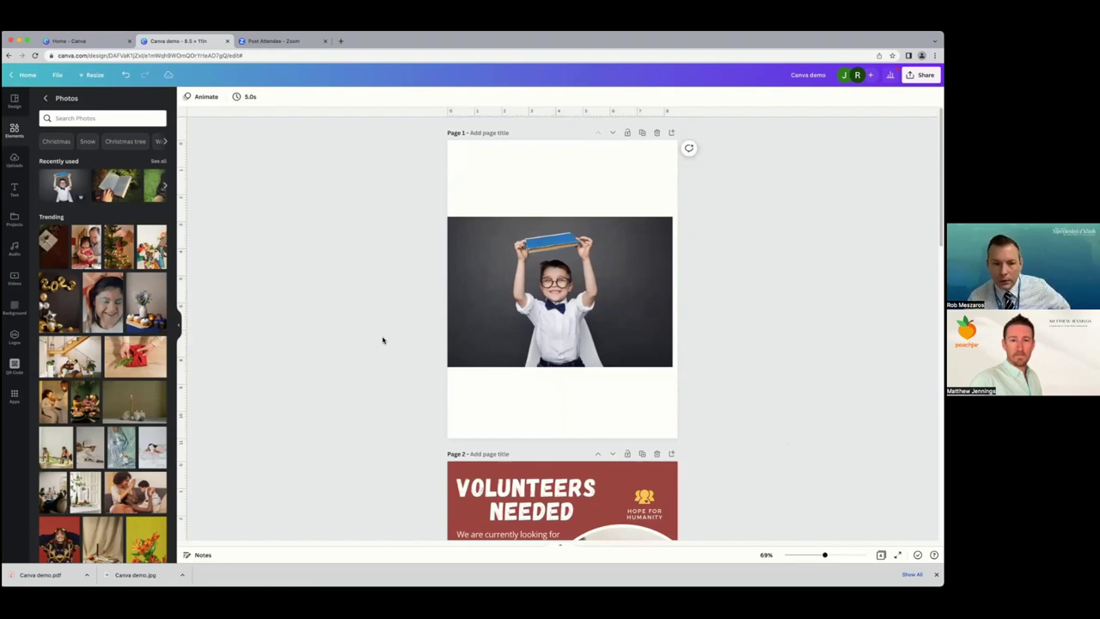
{"action": "left_click", "coordinate": [479, 330]}
{"action": "left_click_drag", "start_coordinate": [449, 373], "coordinate": [454, 368]}
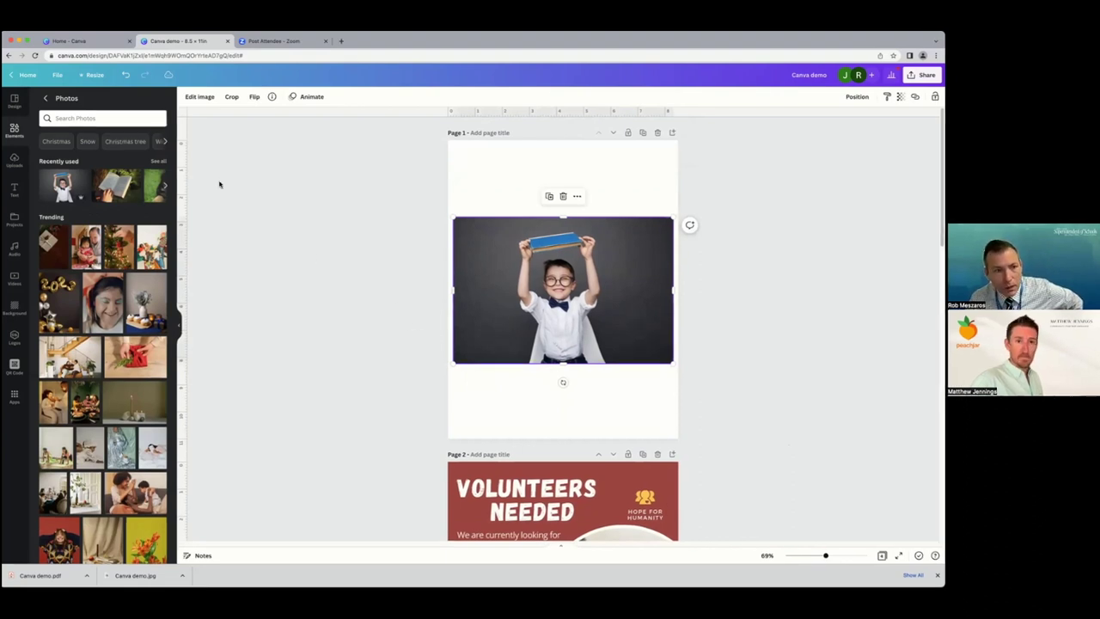
Remove the background of the boy photo with the Background Remover.
{"action": "left_click", "coordinate": [211, 100]}
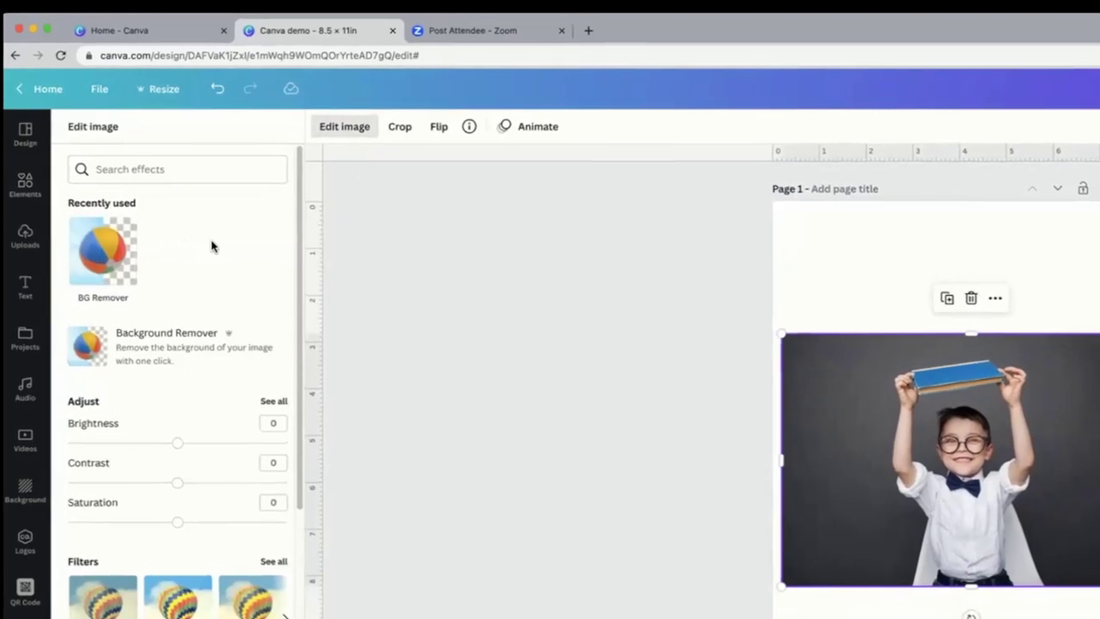
{"action": "left_click", "coordinate": [95, 246]}
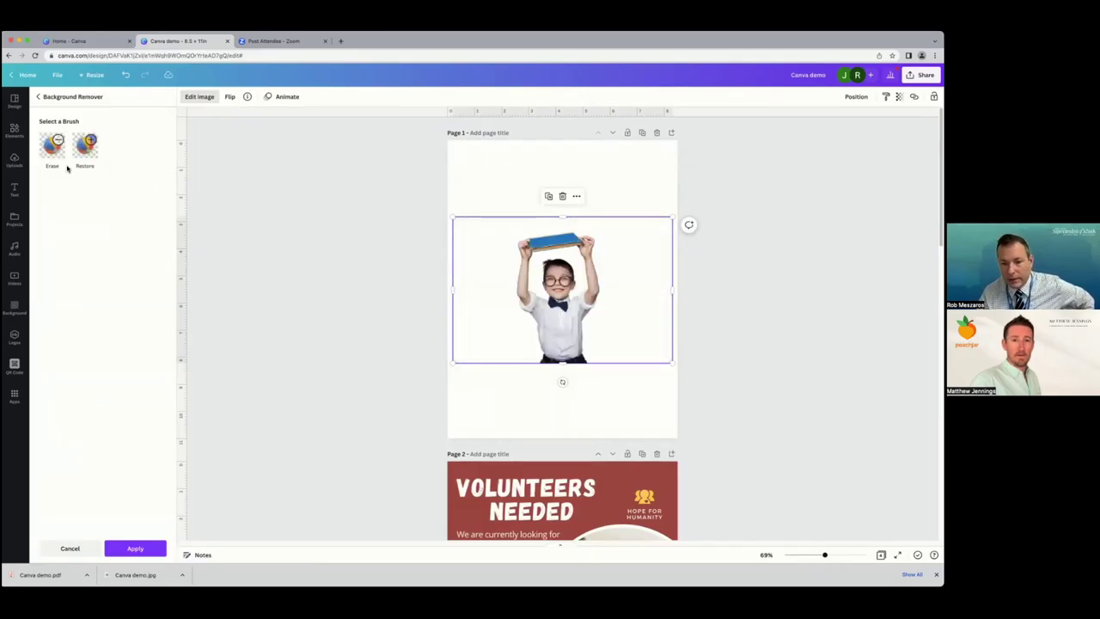
{"action": "left_click", "coordinate": [519, 304]}
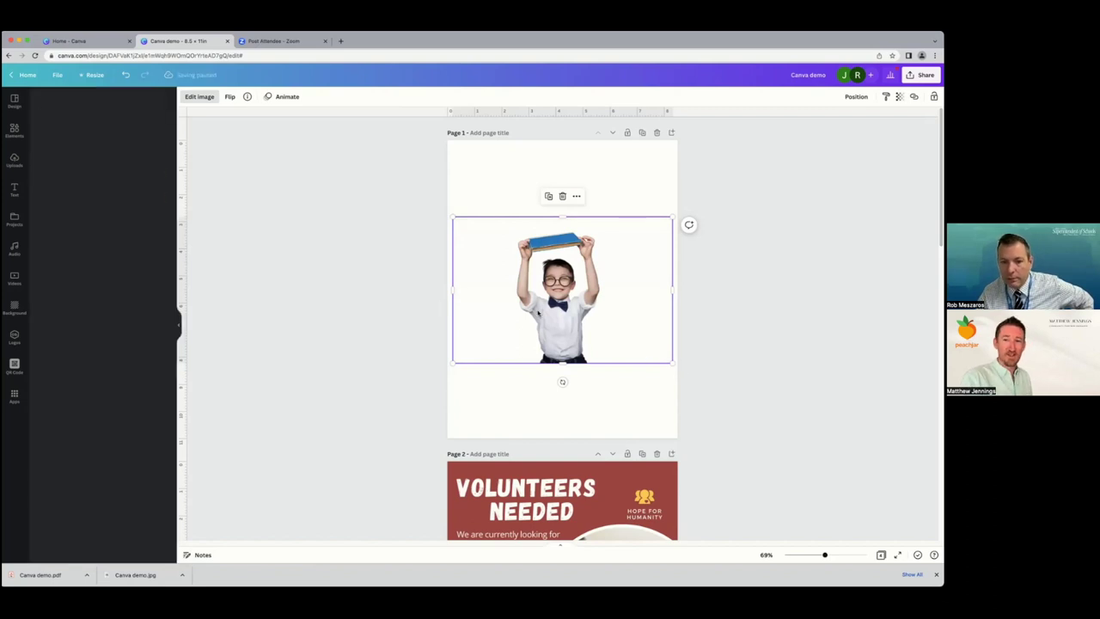
Enlarge the cut-out boy and place him in the lower-right corner of page 1.
{"action": "left_click_drag", "start_coordinate": [673, 362], "coordinate": [765, 484]}
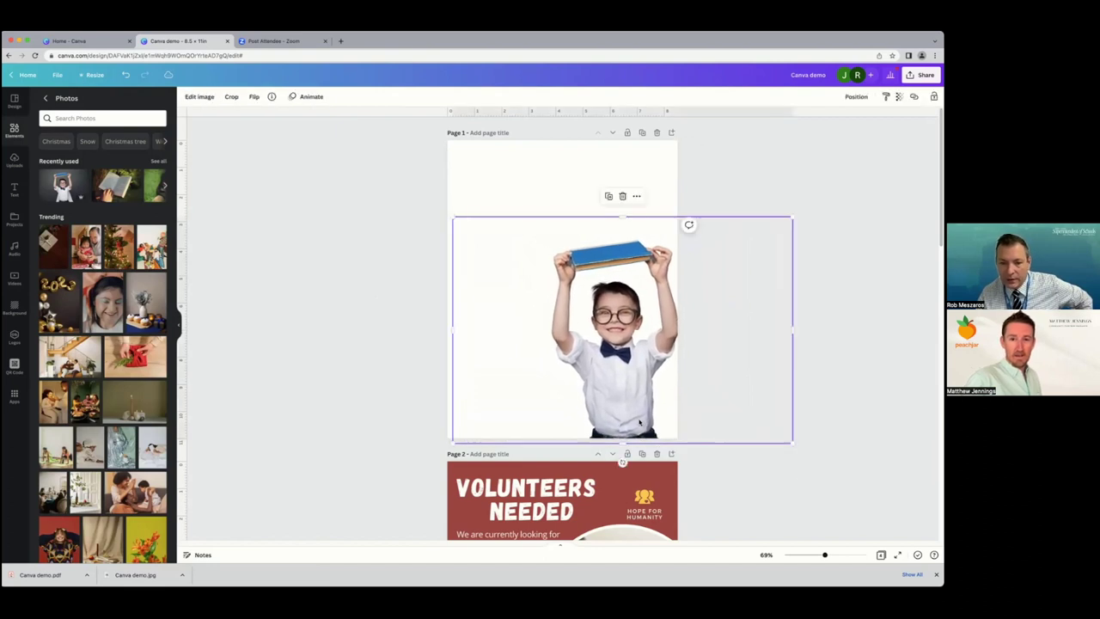
{"action": "left_click", "coordinate": [364, 337]}
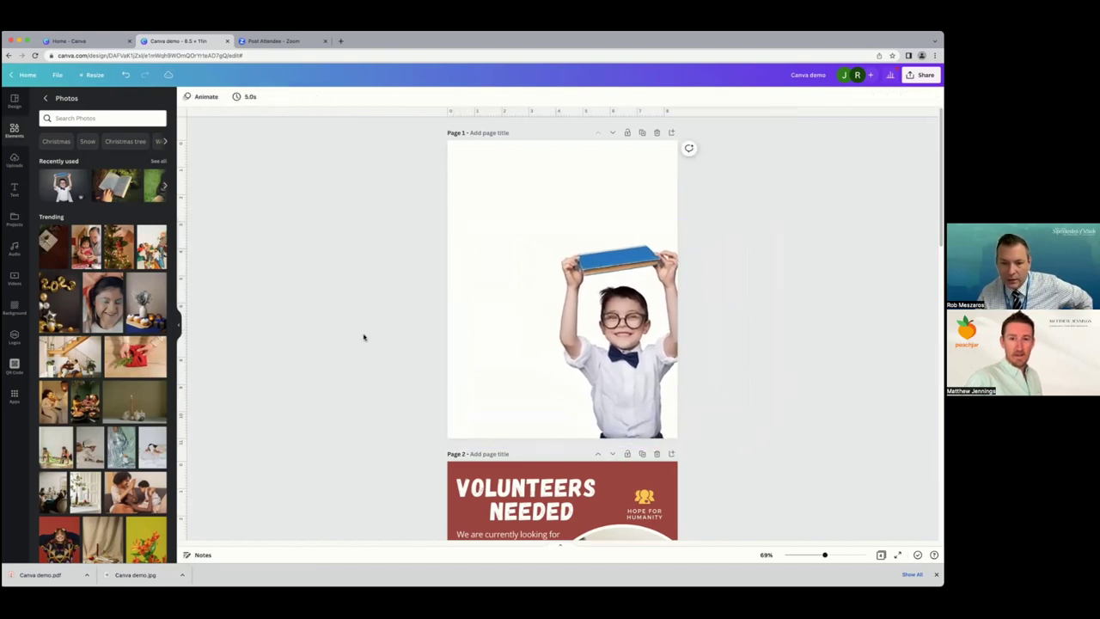
{"action": "left_click", "coordinate": [179, 325]}
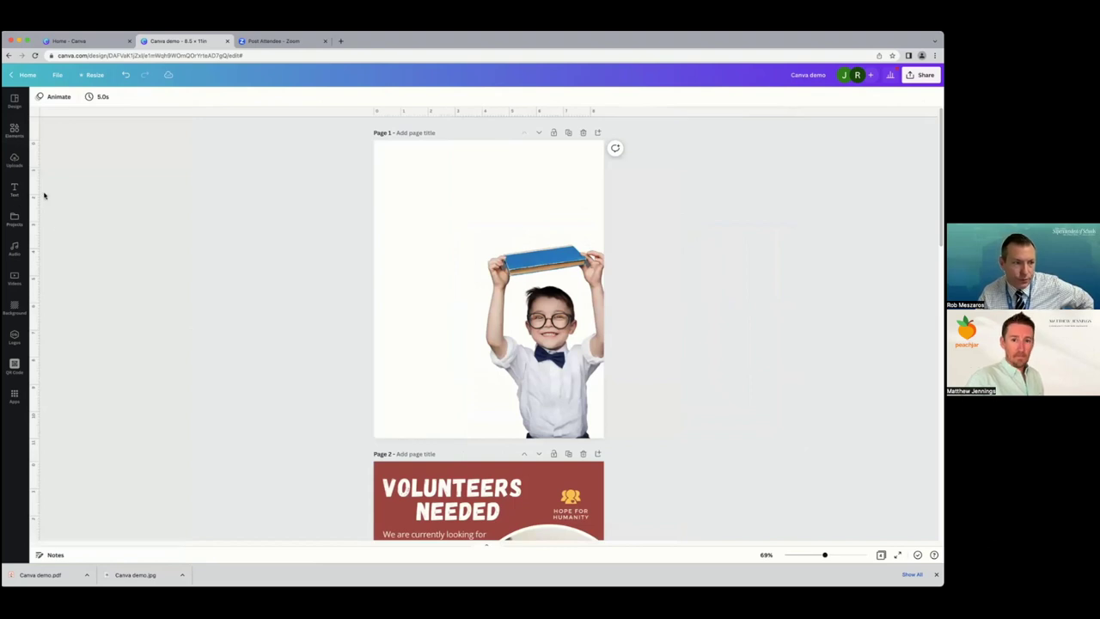
Search the photos for "background", add the red-to-black gradient image to page 1 and enlarge it to cover the whole page.
{"action": "left_click", "coordinate": [14, 129]}
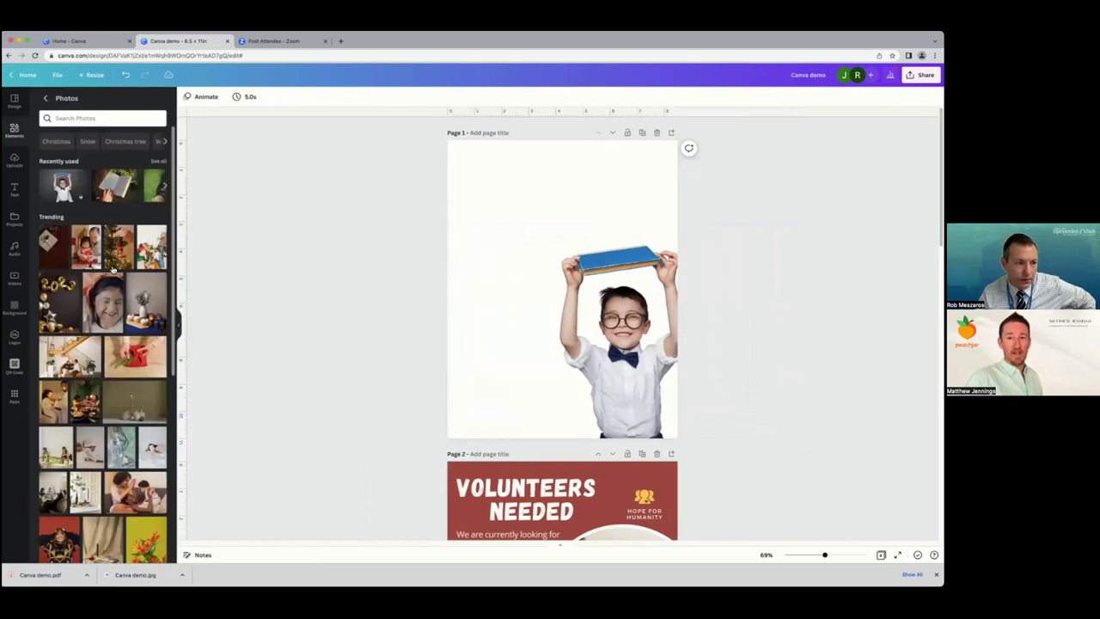
{"action": "left_click", "coordinate": [111, 118]}
{"action": "type", "text": "back"}
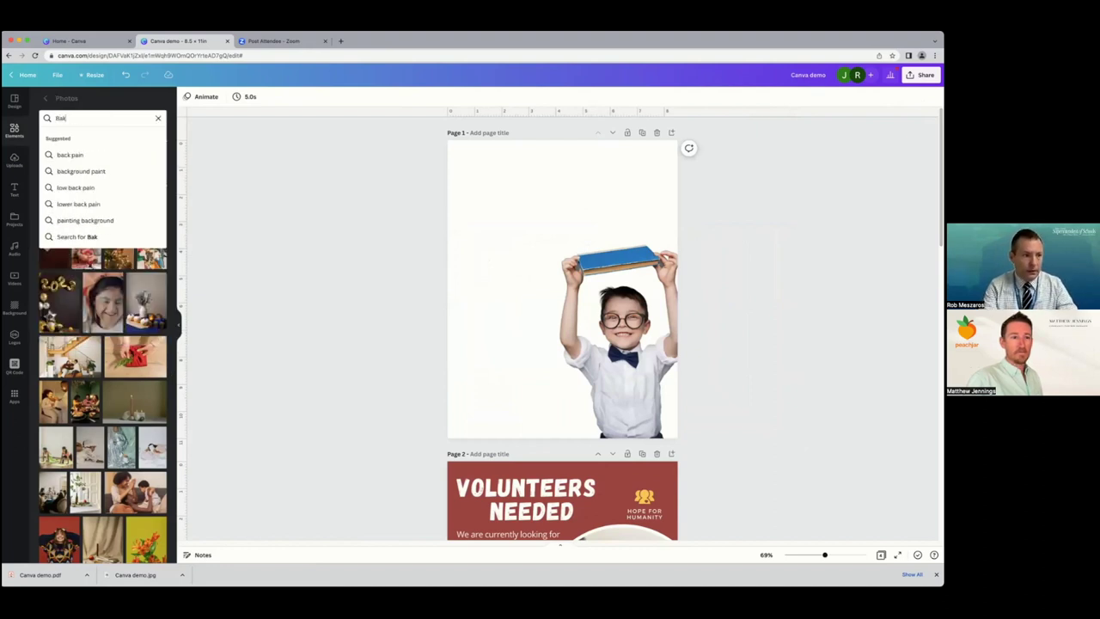
{"action": "type", "text": "ground"}
{"action": "key", "text": "Return"}
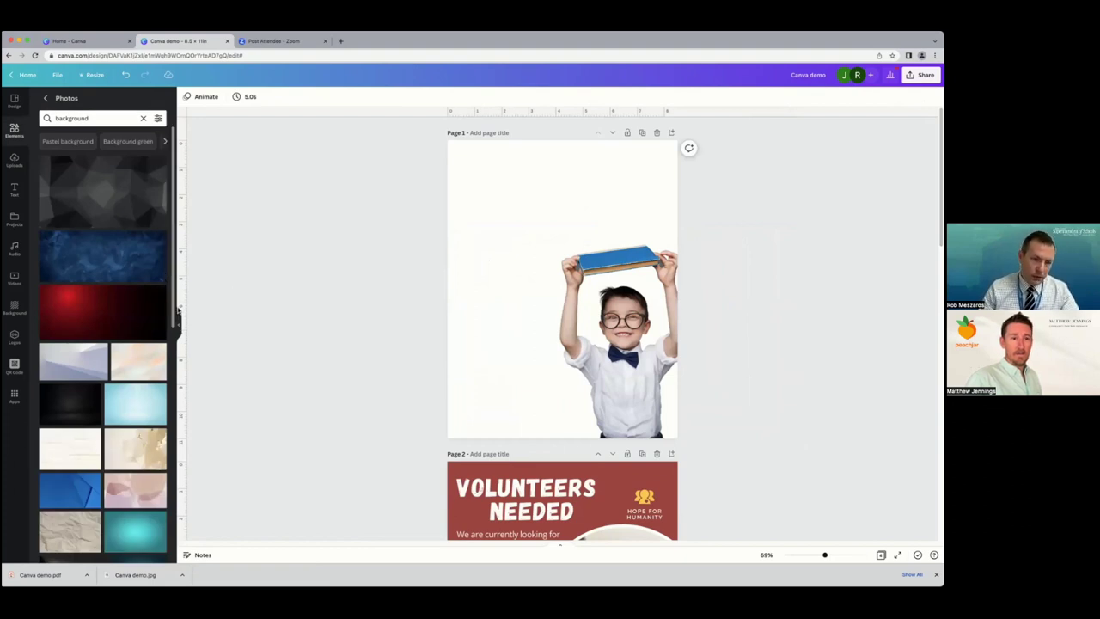
{"action": "left_click", "coordinate": [103, 317]}
{"action": "left_click_drag", "start_coordinate": [516, 287], "coordinate": [471, 174]}
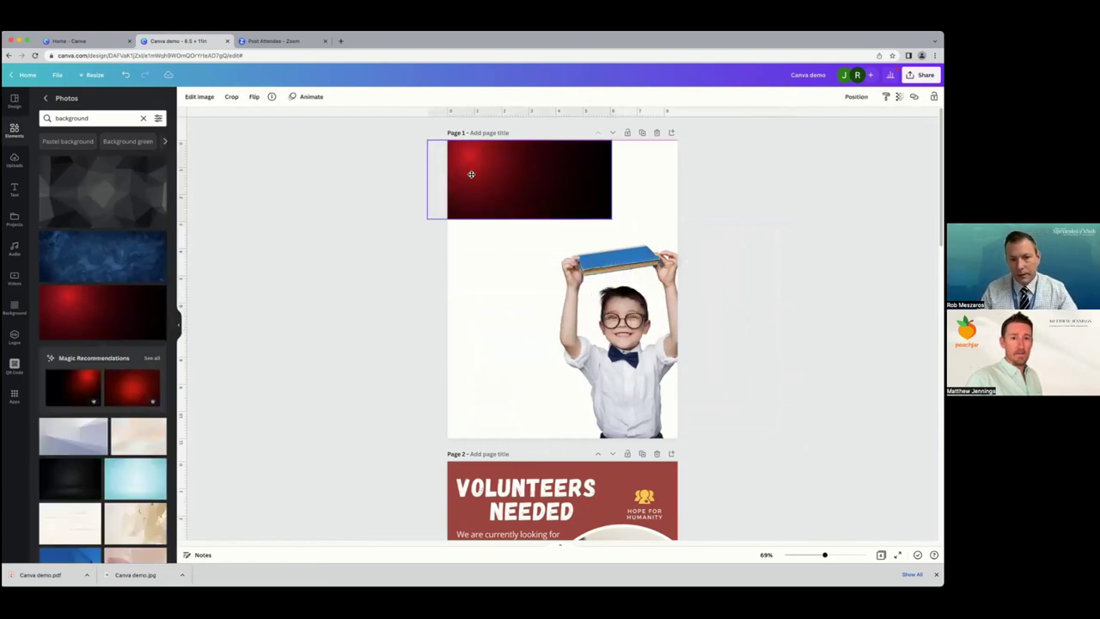
{"action": "left_click_drag", "start_coordinate": [612, 219], "coordinate": [938, 435]}
{"action": "left_click_drag", "start_coordinate": [720, 435], "coordinate": [720, 435]}
Send the red gradient image to the back and nudge the boy slightly down and to the right.
{"action": "right_click", "coordinate": [573, 315]}
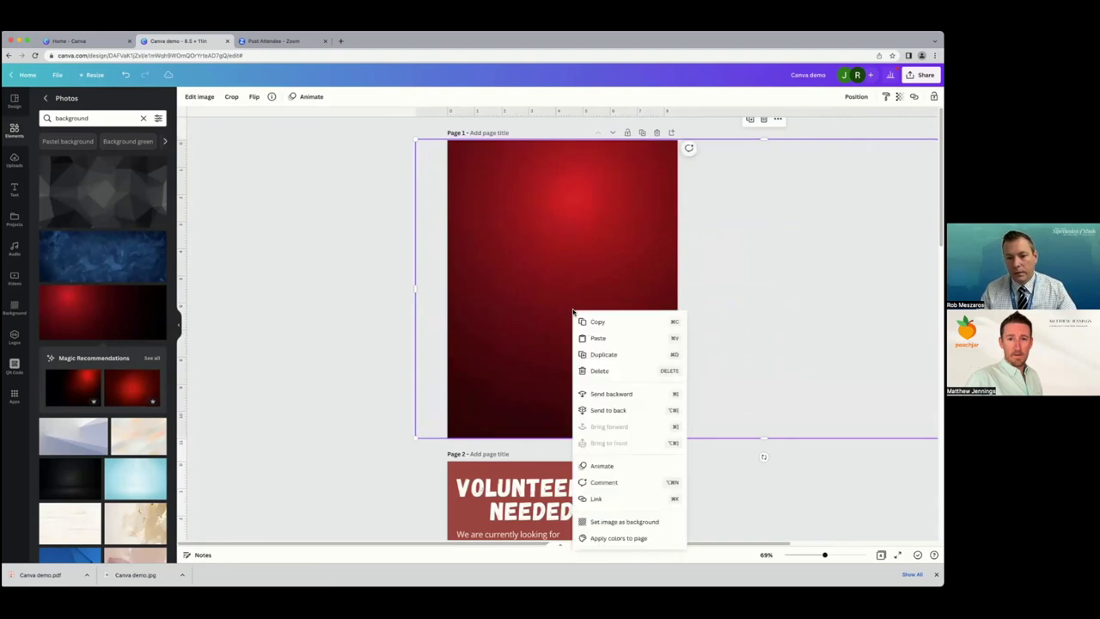
{"action": "left_click", "coordinate": [612, 411]}
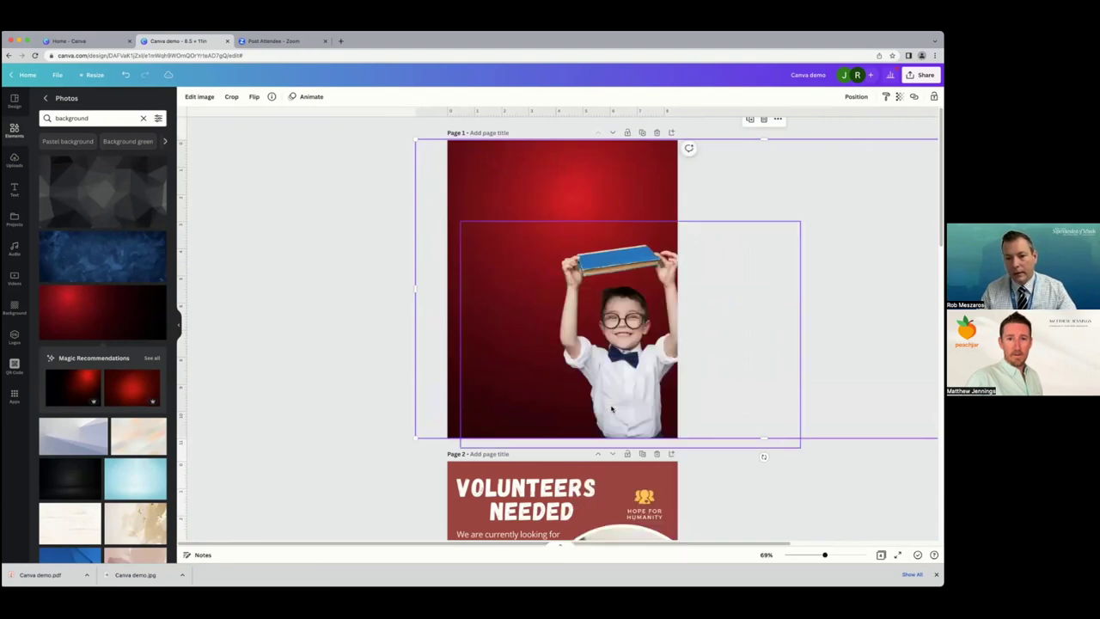
{"action": "left_click", "coordinate": [348, 342]}
{"action": "left_click_drag", "start_coordinate": [658, 356], "coordinate": [663, 360]}
{"action": "left_click", "coordinate": [375, 335]}
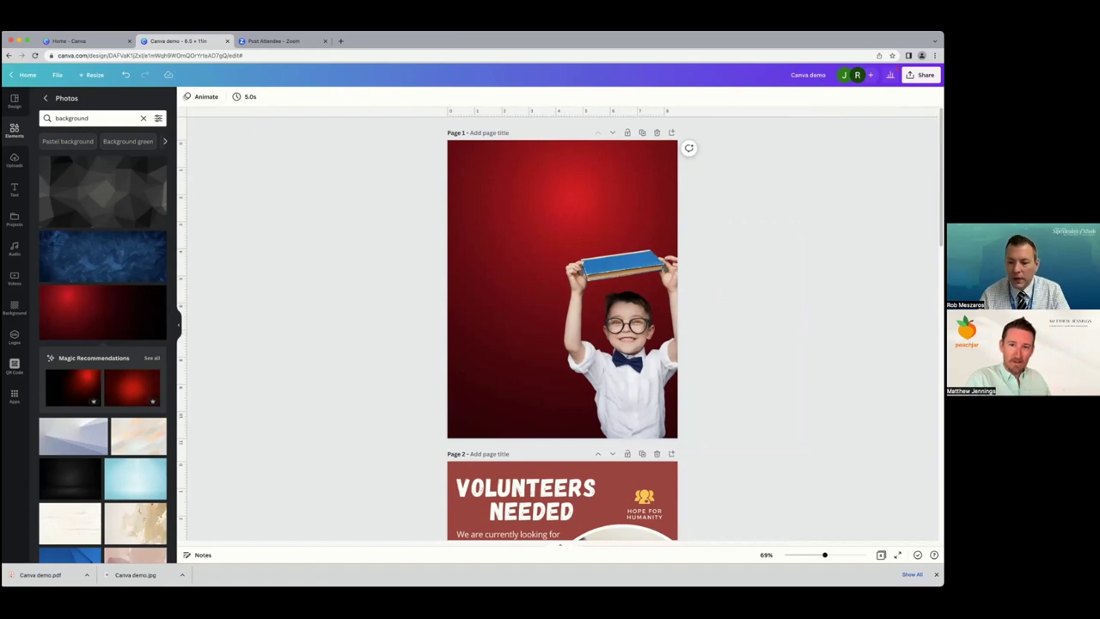
Open the boy photo's Background Remover settings again and choose the Erase brush.
{"action": "scroll", "coordinate": [563, 318], "scroll_direction": "up", "scroll_amount": 10}
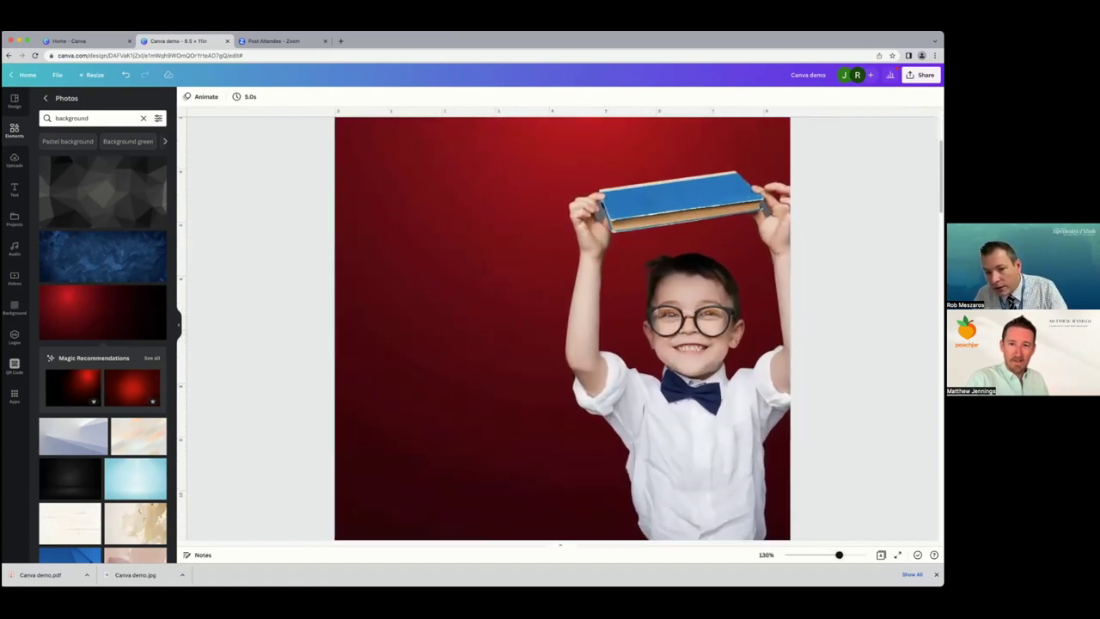
{"action": "scroll", "coordinate": [563, 326], "scroll_direction": "up", "scroll_amount": 5}
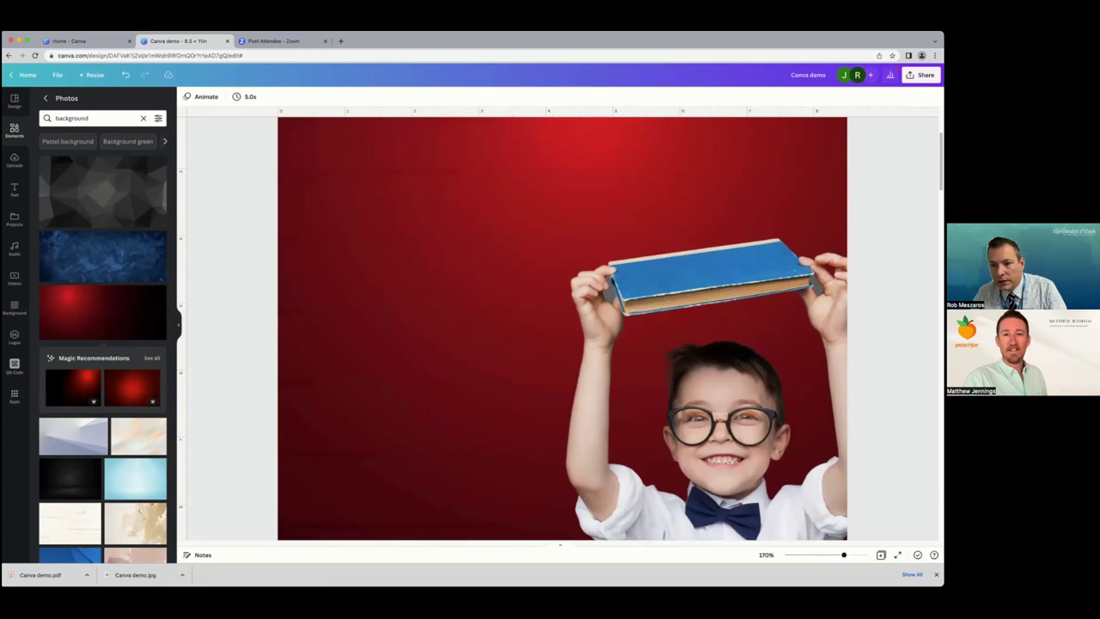
{"action": "scroll", "coordinate": [698, 355], "scroll_direction": "down", "scroll_amount": 2}
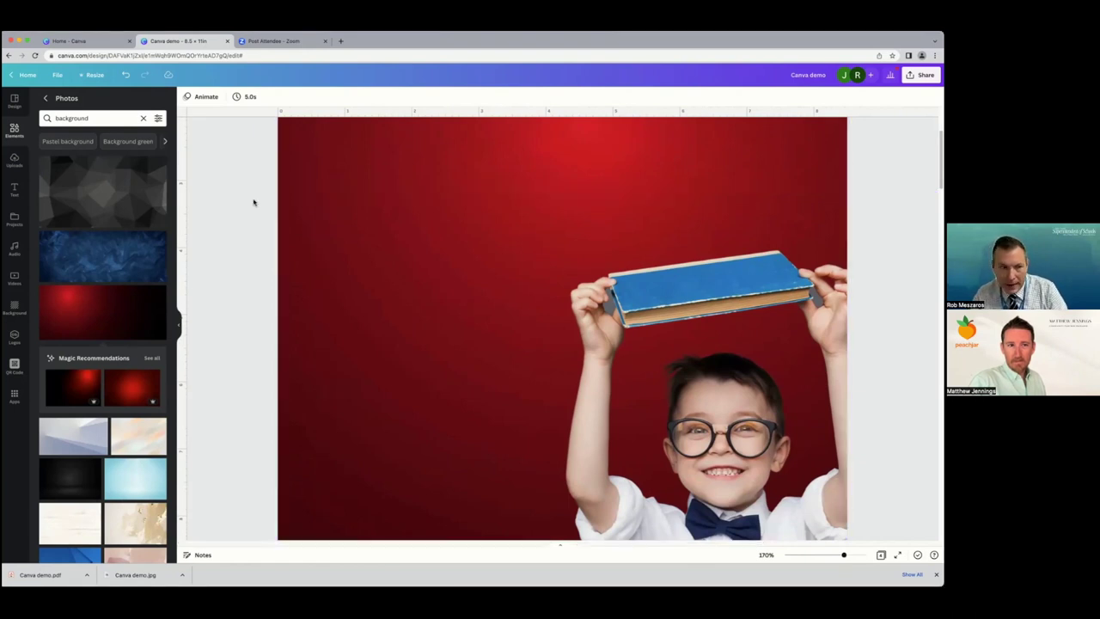
{"action": "left_click", "coordinate": [660, 310]}
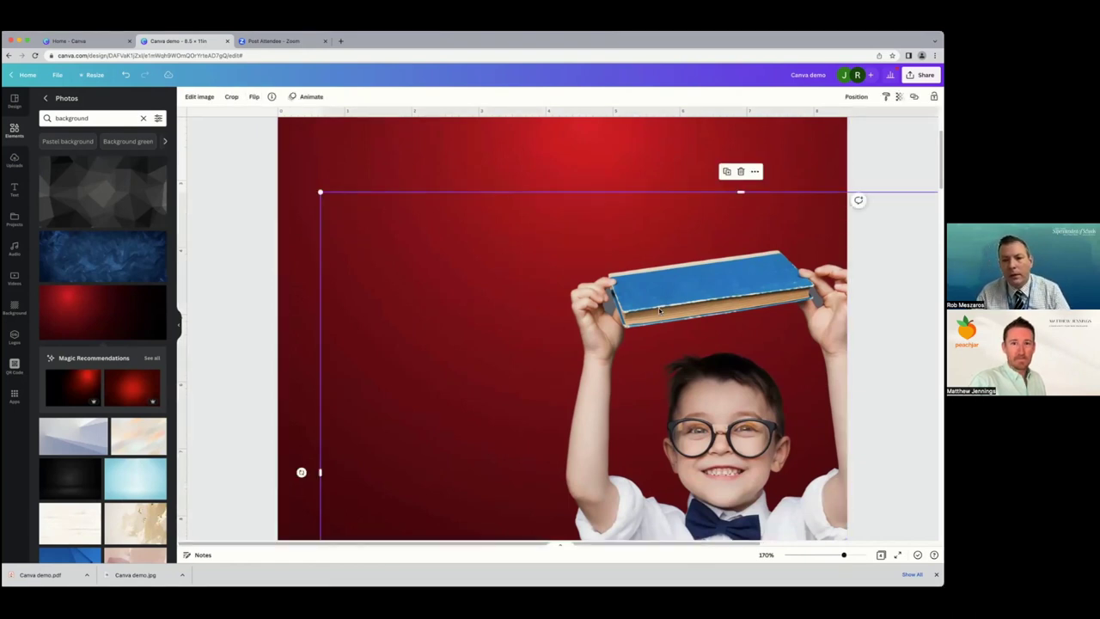
{"action": "left_click", "coordinate": [200, 97]}
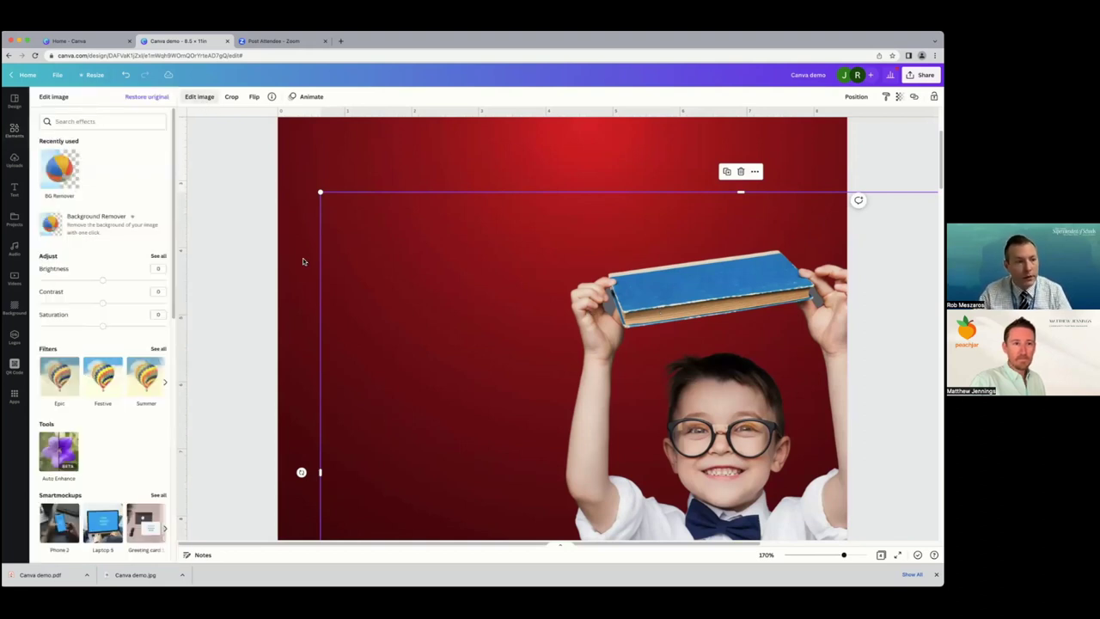
{"action": "left_click", "coordinate": [199, 97]}
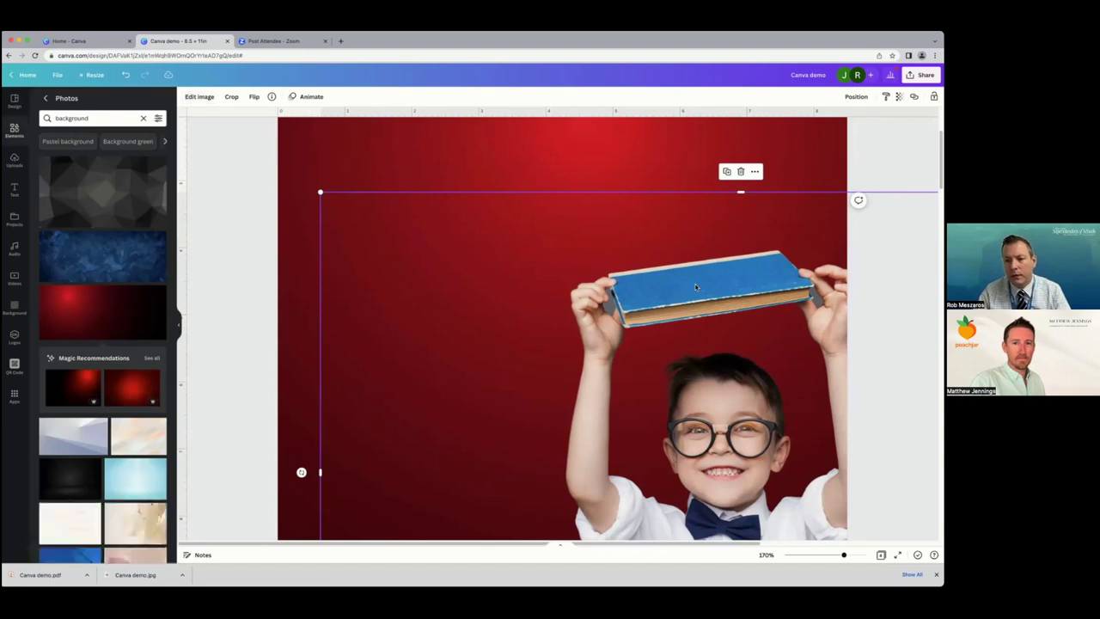
{"action": "left_click", "coordinate": [199, 97]}
{"action": "left_click", "coordinate": [60, 170]}
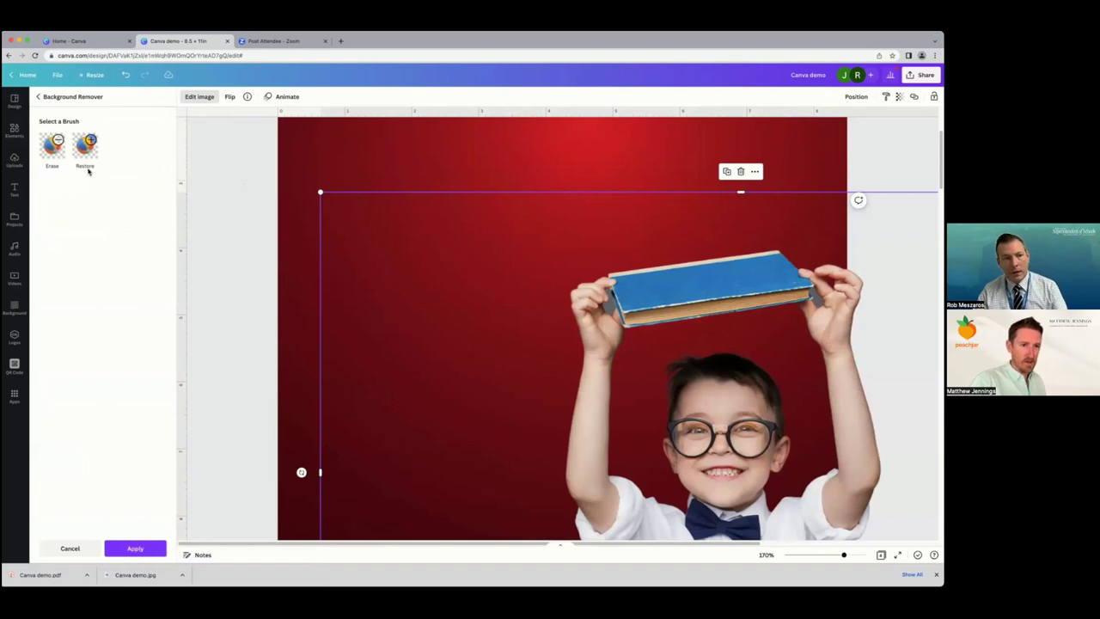
{"action": "left_click", "coordinate": [58, 155]}
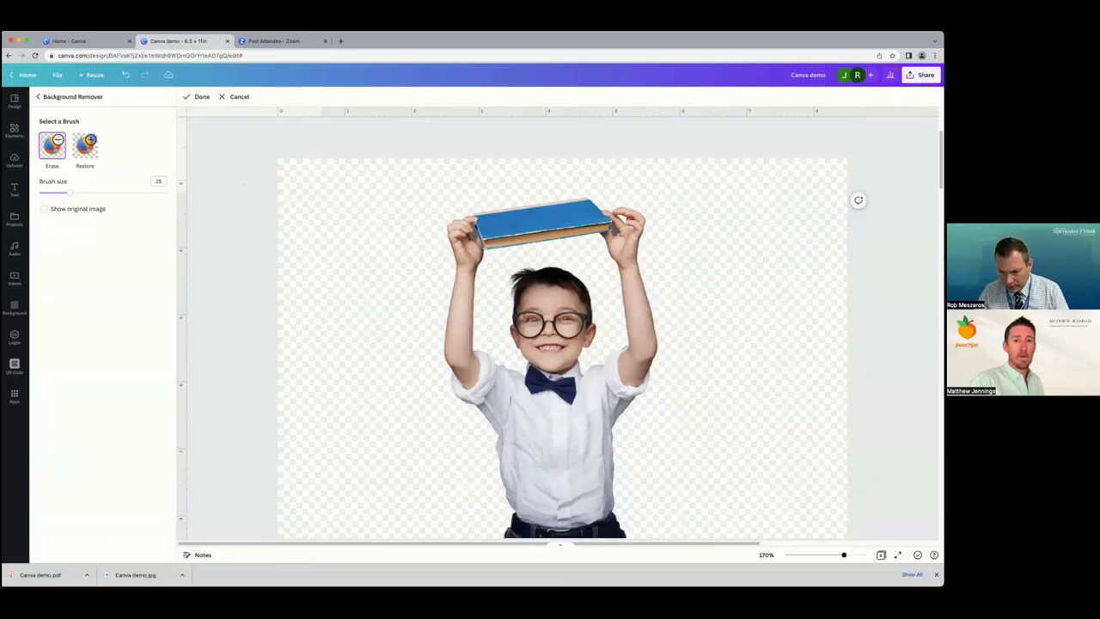
Reduce the Erase brush size to 1 and erase the leftover grey background between the hand and the book's left edge.
{"action": "scroll", "coordinate": [554, 340], "scroll_direction": "up", "scroll_amount": 5}
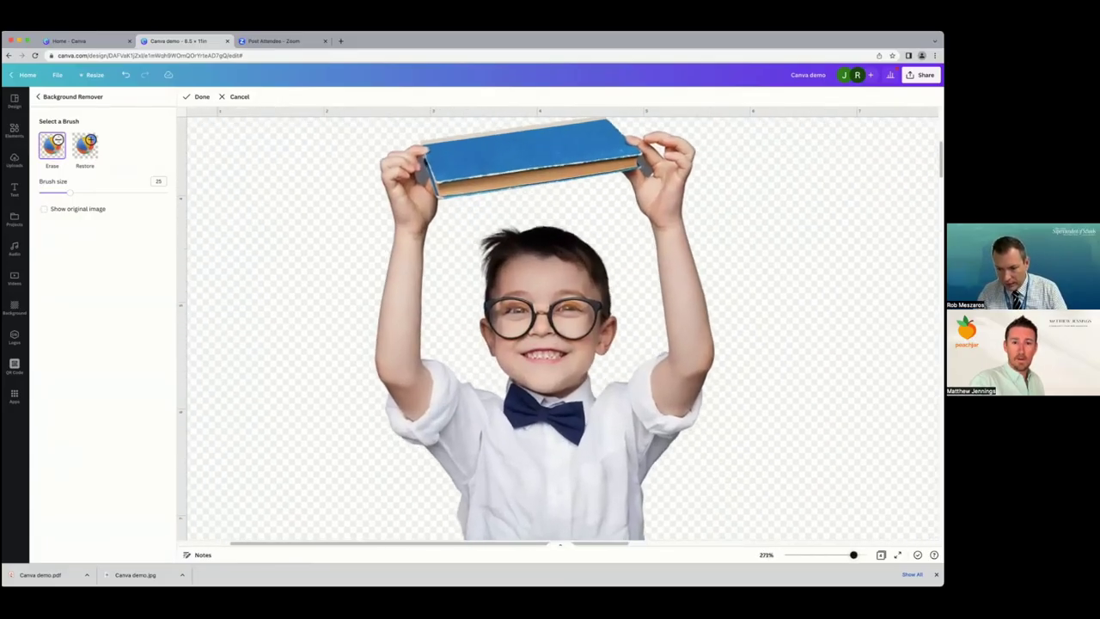
{"action": "scroll", "coordinate": [375, 258], "scroll_direction": "down", "scroll_amount": 3}
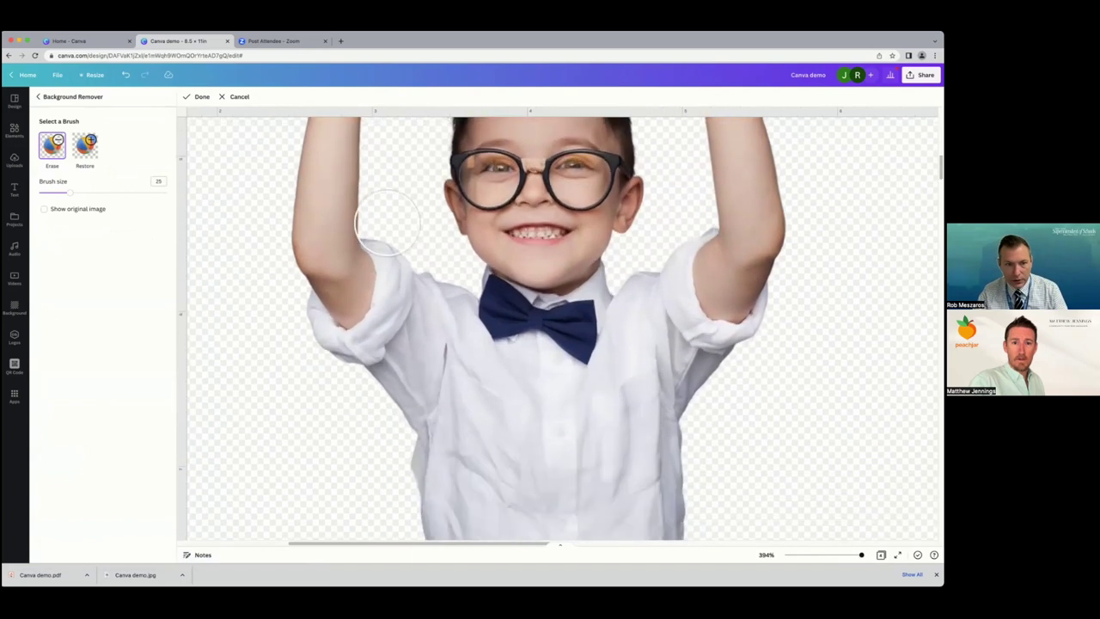
{"action": "scroll", "coordinate": [375, 258], "scroll_direction": "up", "scroll_amount": 10}
{"action": "left_click_drag", "start_coordinate": [70, 193], "coordinate": [41, 196]}
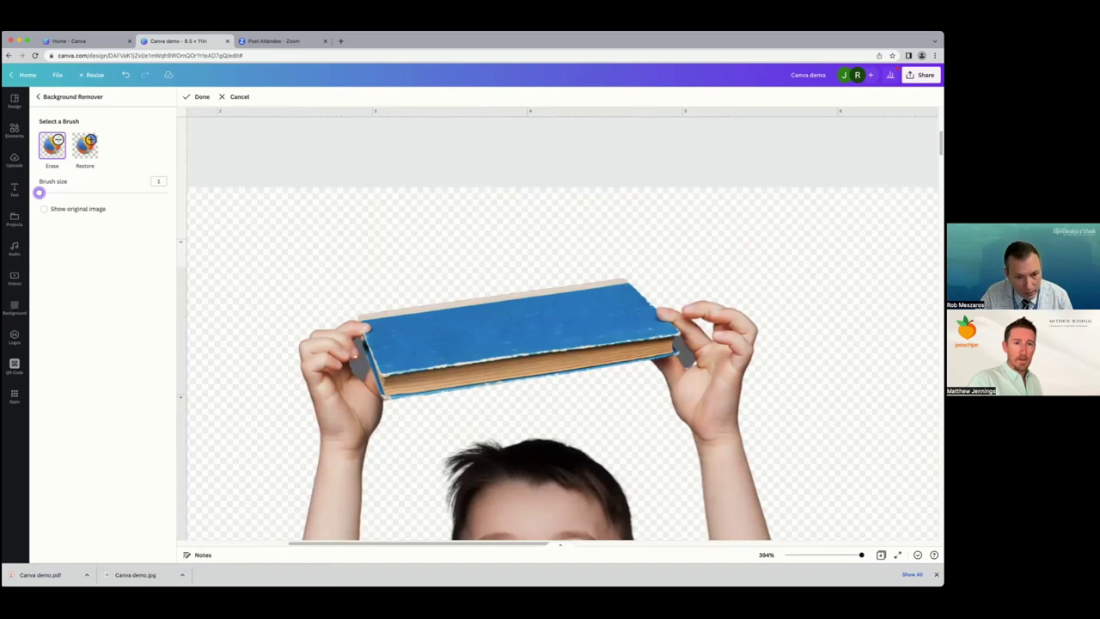
{"action": "left_click_drag", "start_coordinate": [38, 193], "coordinate": [43, 193]}
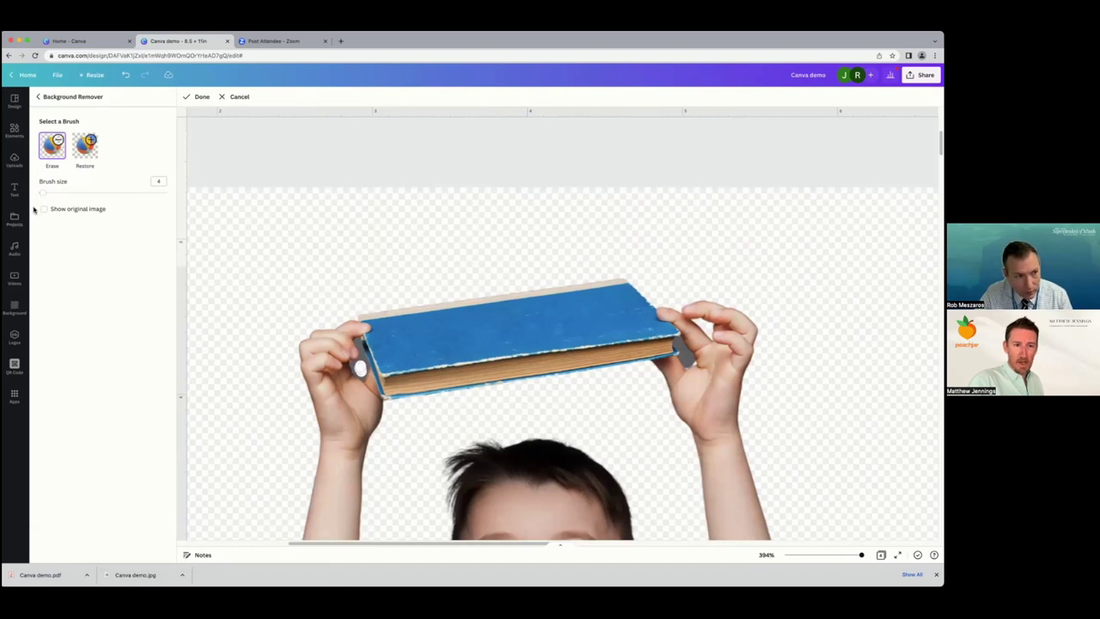
{"action": "left_click_drag", "start_coordinate": [45, 199], "coordinate": [40, 193]}
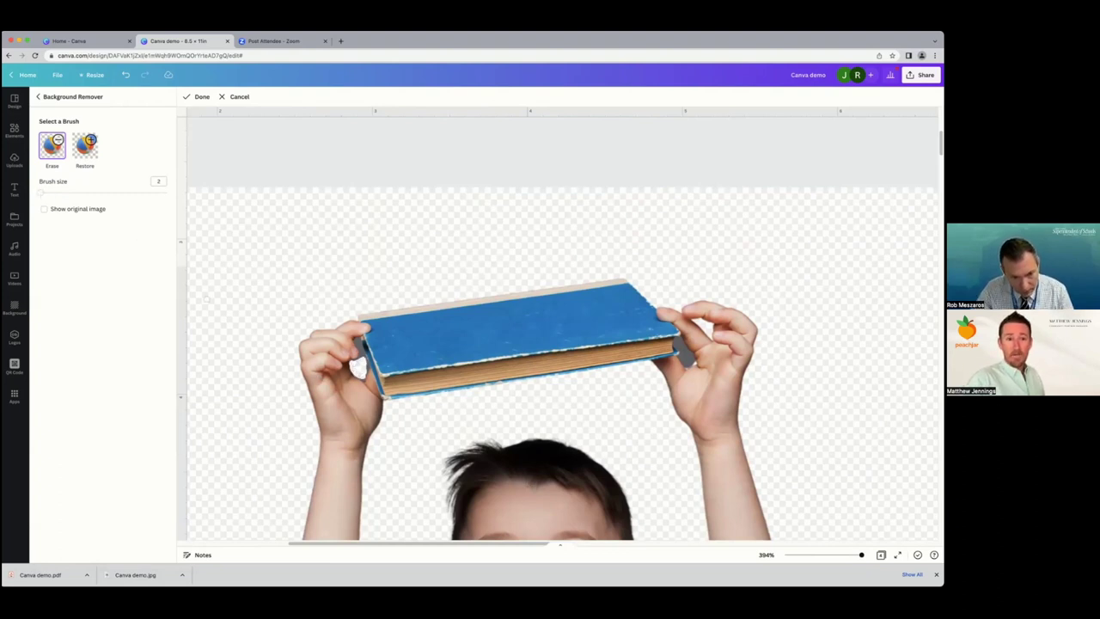
{"action": "left_click_drag", "start_coordinate": [41, 193], "coordinate": [39, 192]}
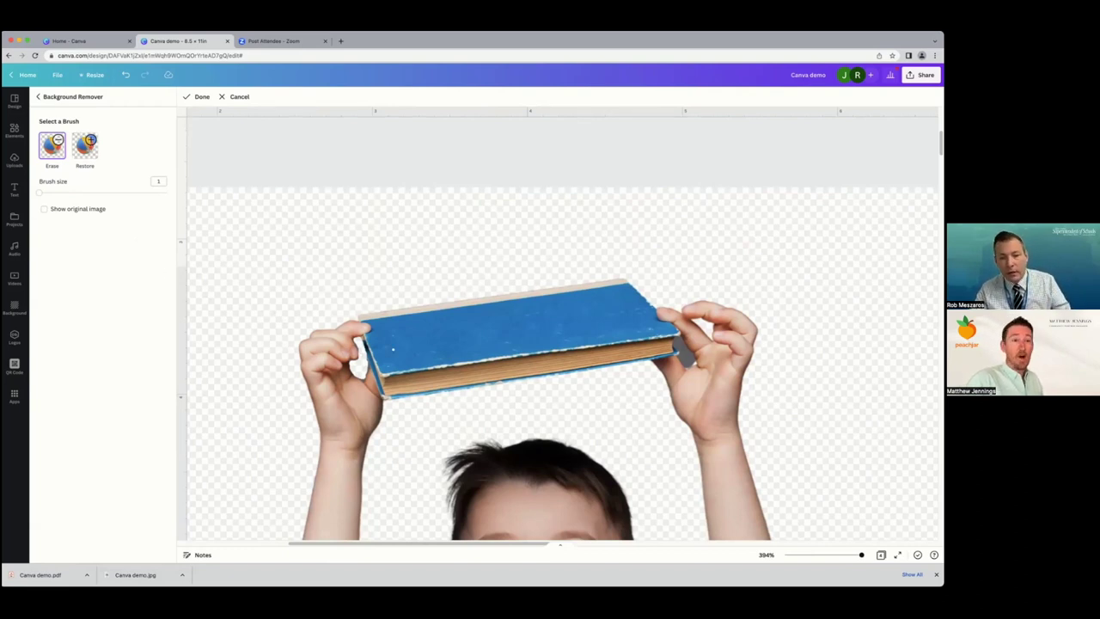
Switch to the Restore brush, accept the cleaned-up cut-out and deselect the boy photo.
{"action": "left_click", "coordinate": [85, 146]}
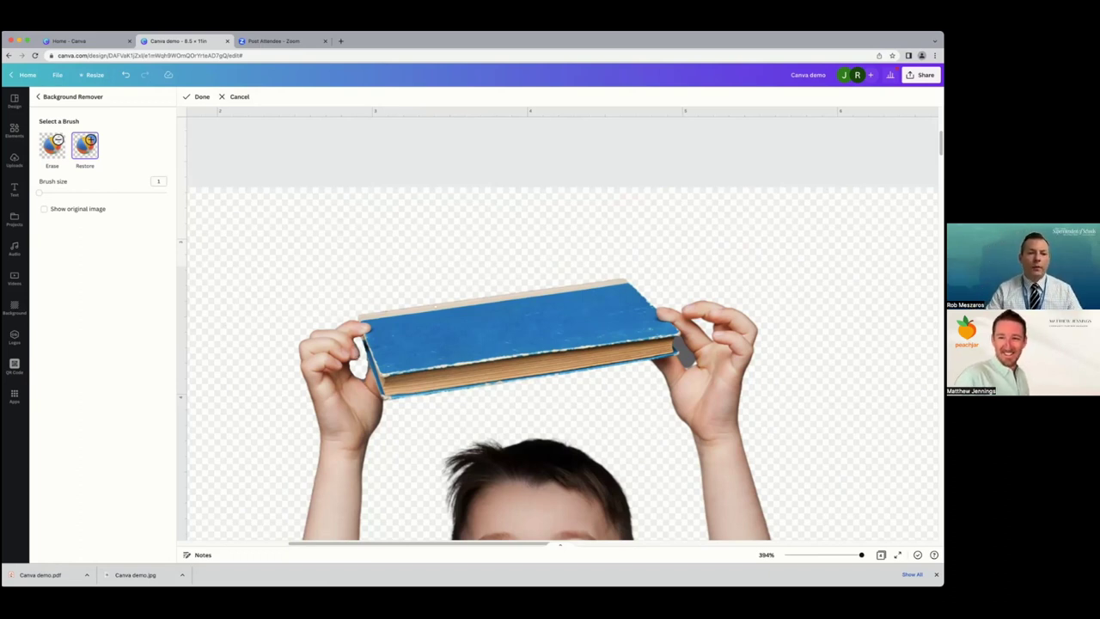
{"action": "left_click", "coordinate": [201, 97]}
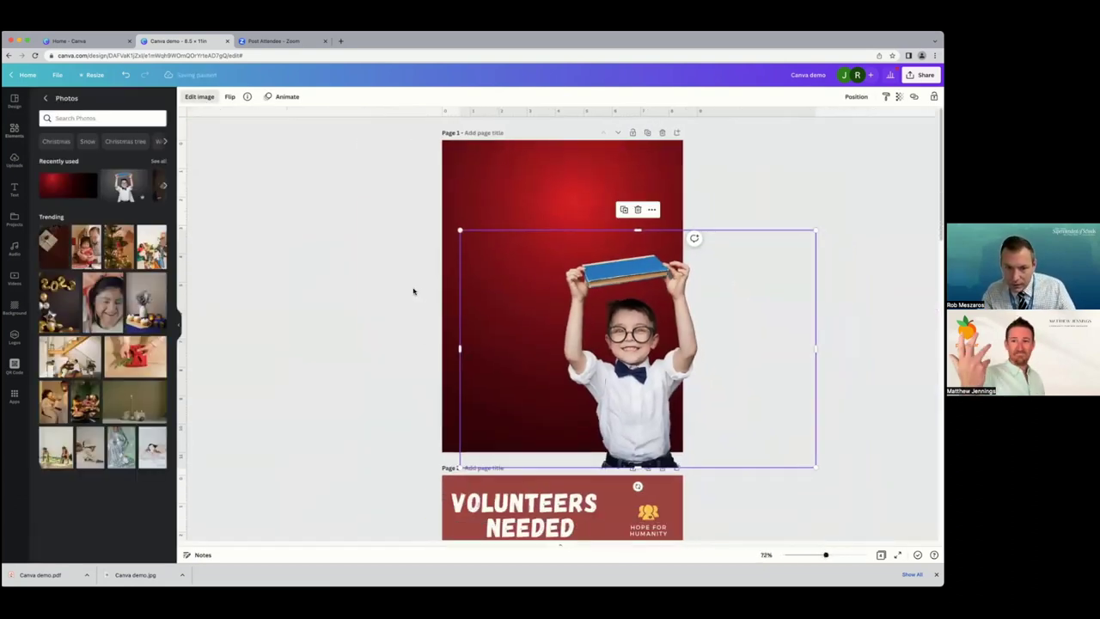
{"action": "left_click", "coordinate": [408, 281]}
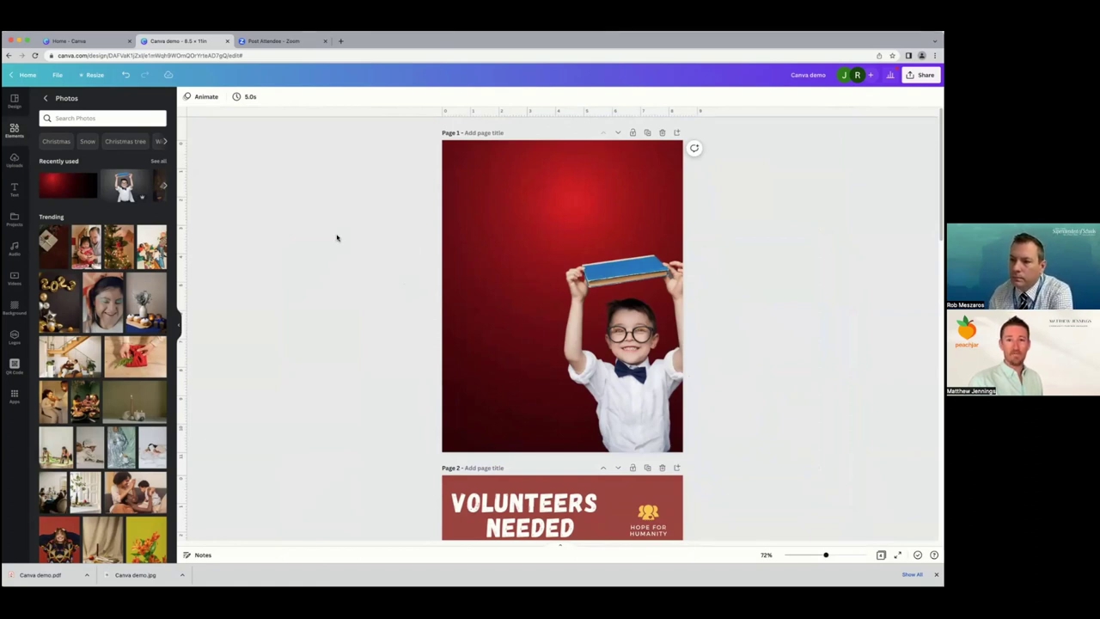
{"action": "left_click_drag", "start_coordinate": [655, 281], "coordinate": [531, 265]}
{"action": "left_click", "coordinate": [302, 303]}
{"action": "left_click", "coordinate": [490, 382]}
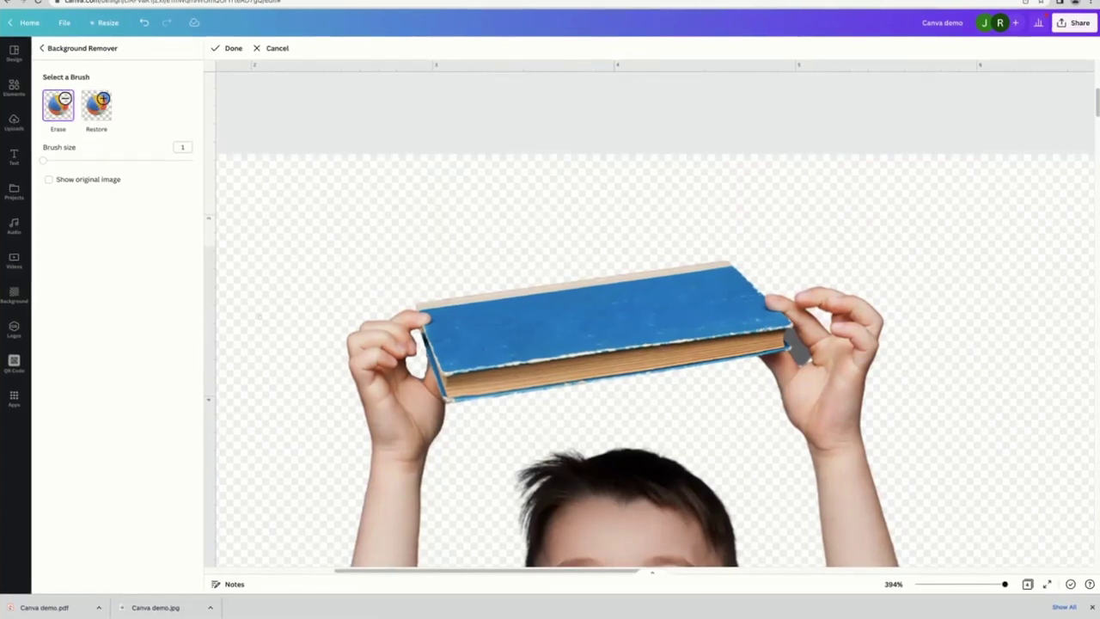
Choose the Restore brush in the Background Remover, finish the brush edits and return to the flyer on page 1.
{"action": "left_click", "coordinate": [98, 110]}
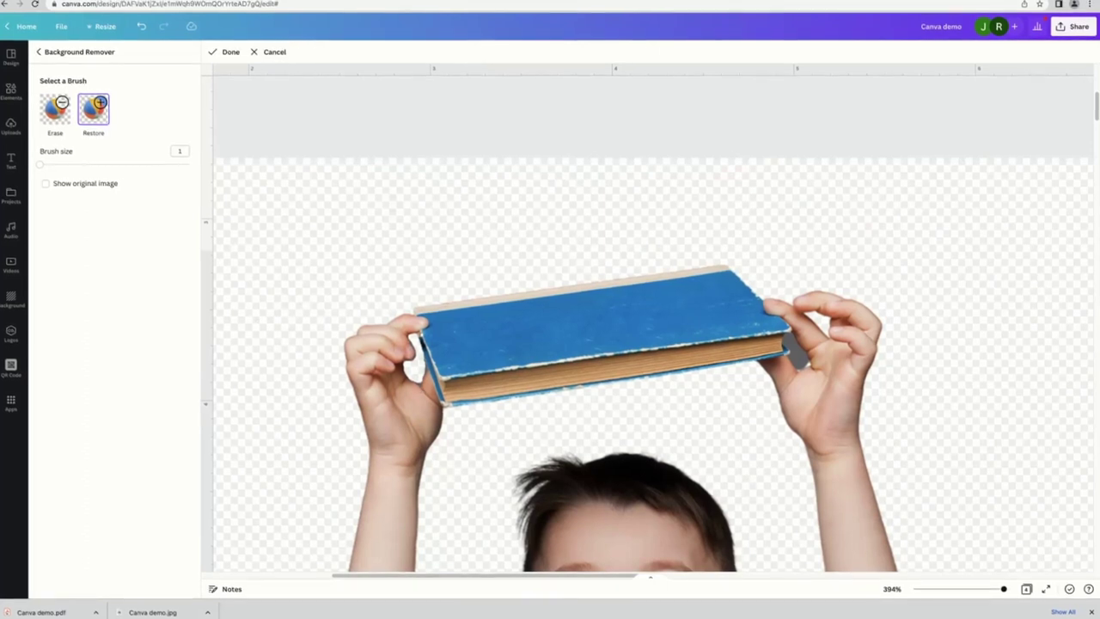
{"action": "left_click", "coordinate": [229, 54]}
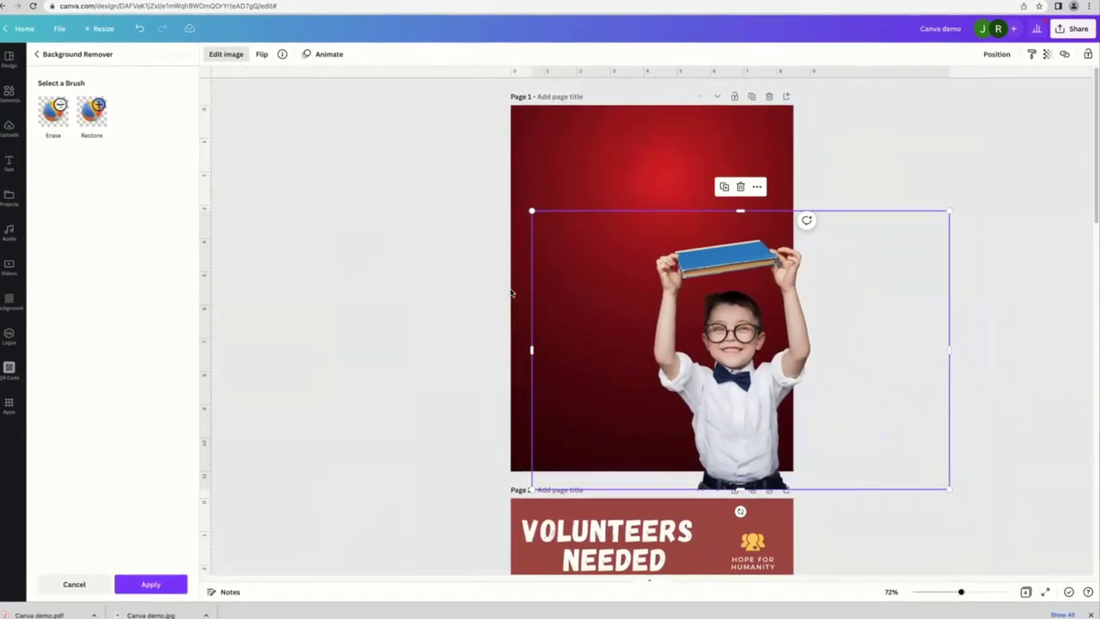
{"action": "left_click", "coordinate": [472, 270]}
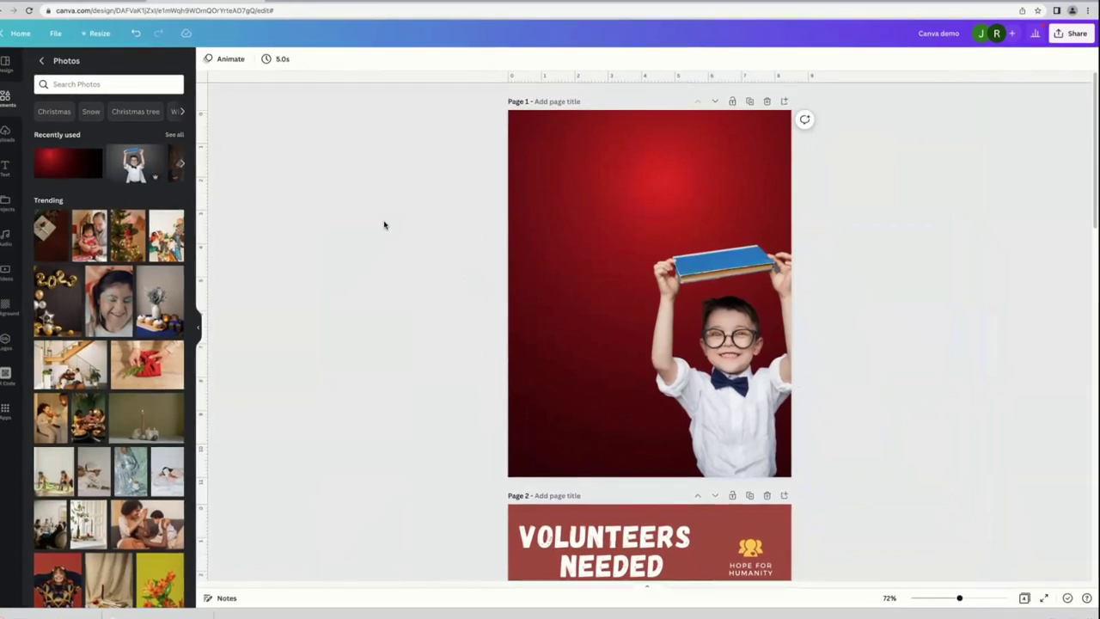
{"action": "left_click_drag", "start_coordinate": [732, 264], "coordinate": [648, 223]}
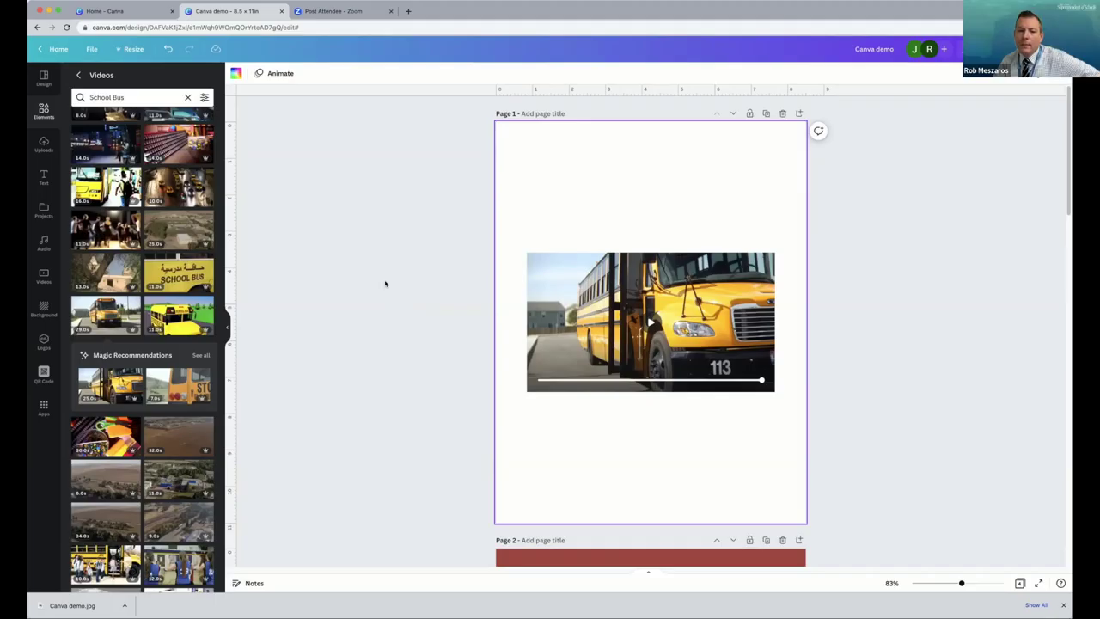